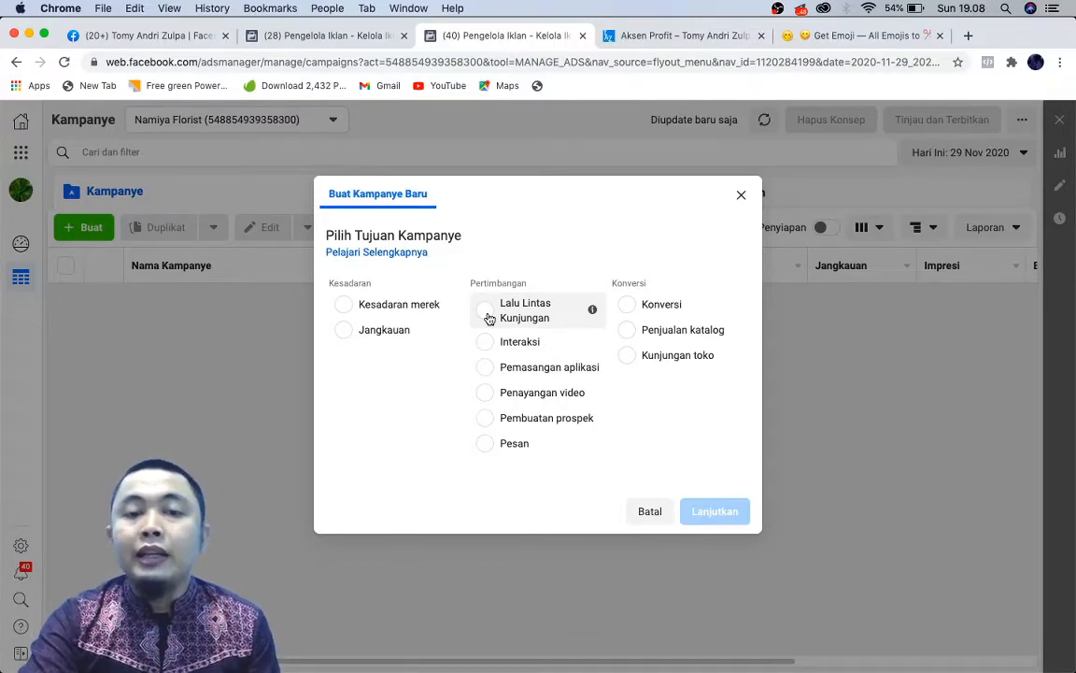
Create a new campaign with the Lalu Lintas (traffic) objective.
left_click(487, 311)
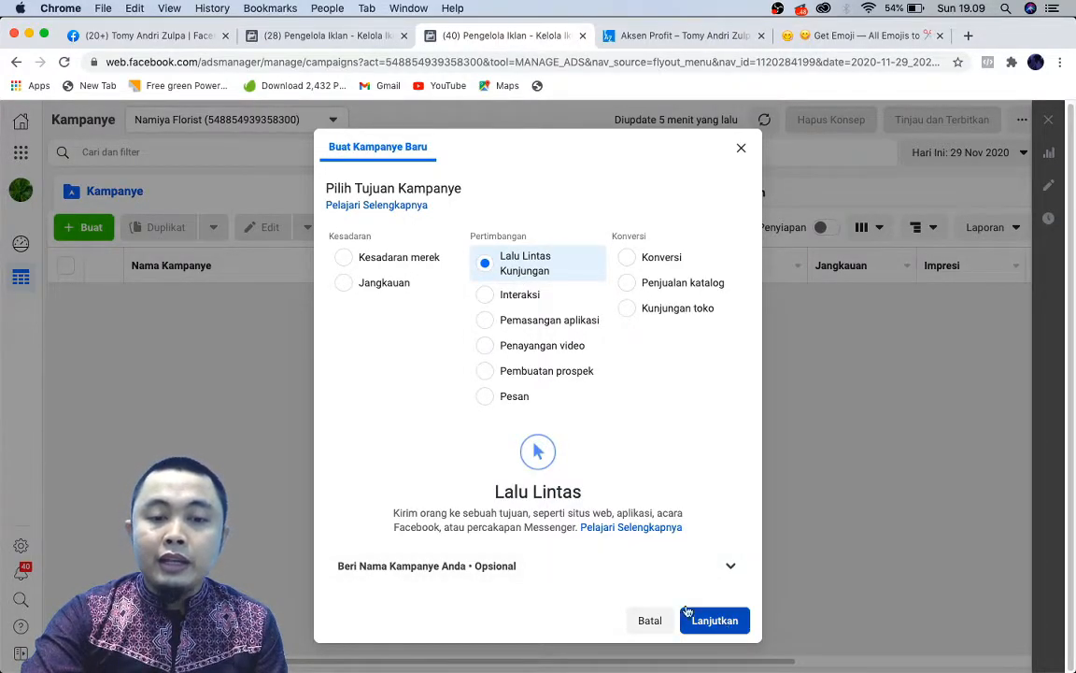
left_click(733, 626)
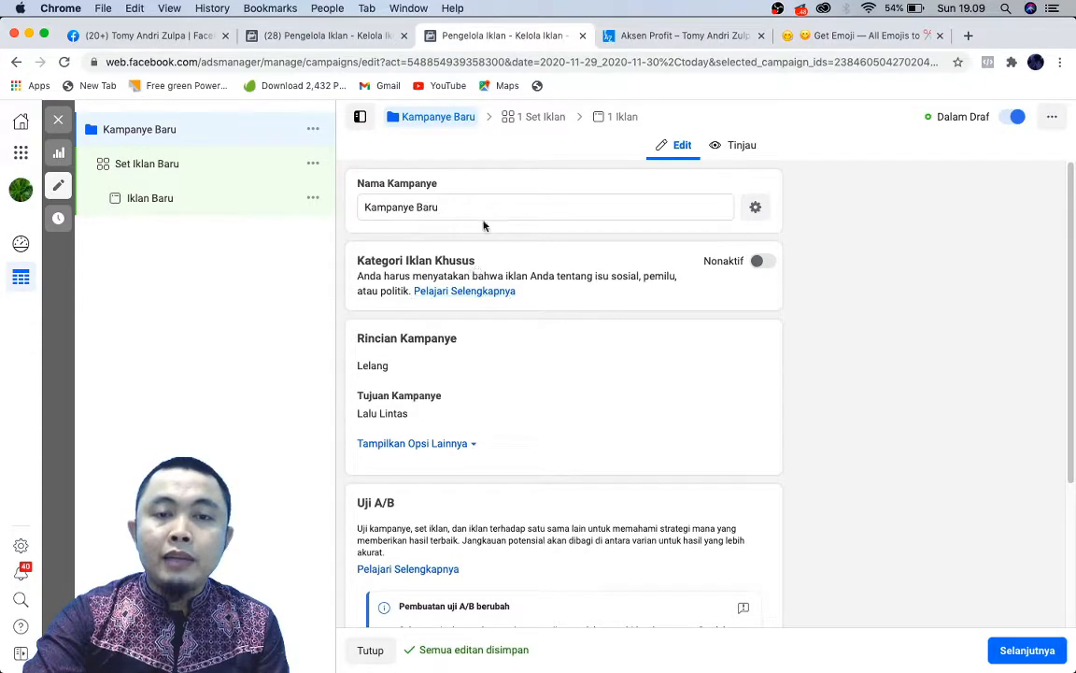
Switch to the other browser window showing Facebook's saved items and start creating an ad from there.
key("super+Tab")
key("super+Tab")
key("super+Tab")
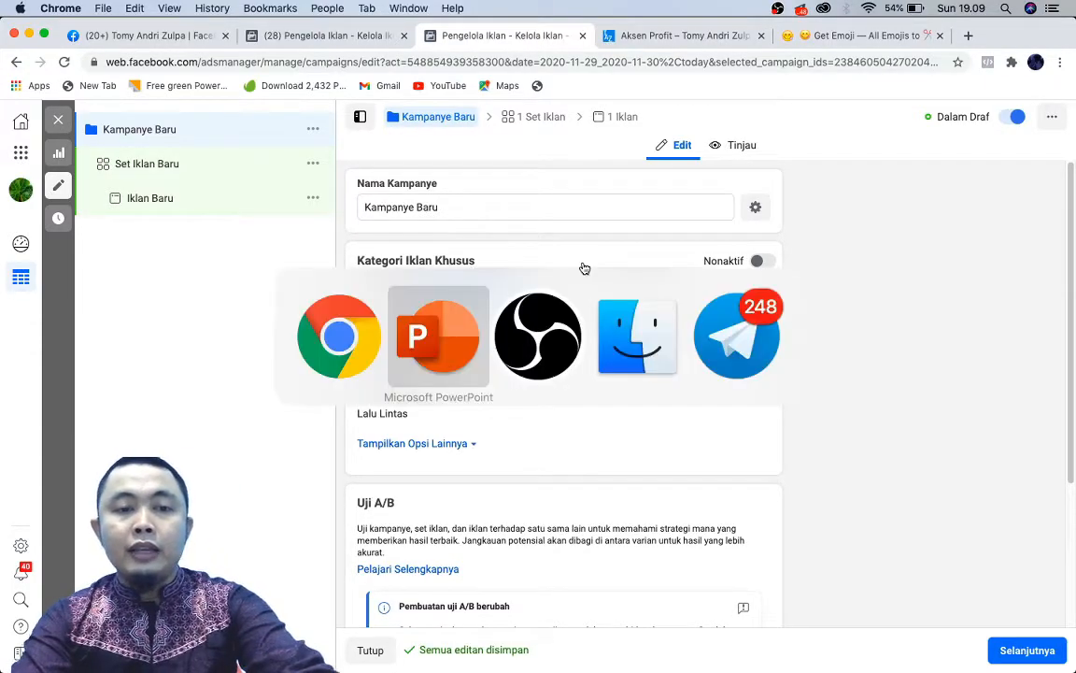
key("super+Tab")
key("super+Tab")
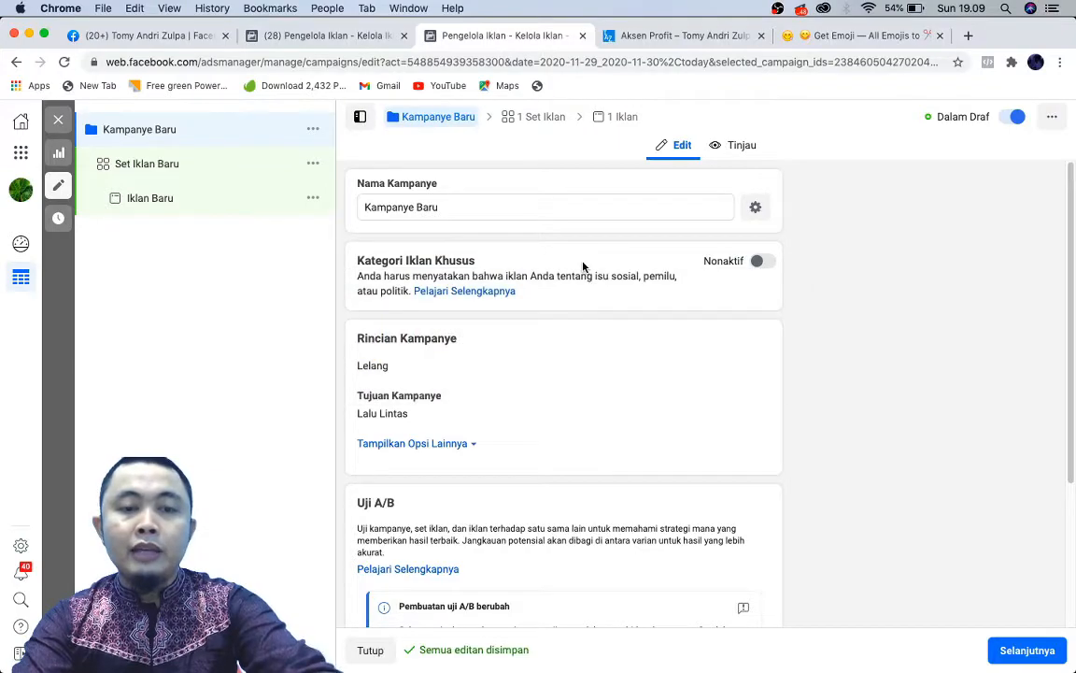
key("super+grave")
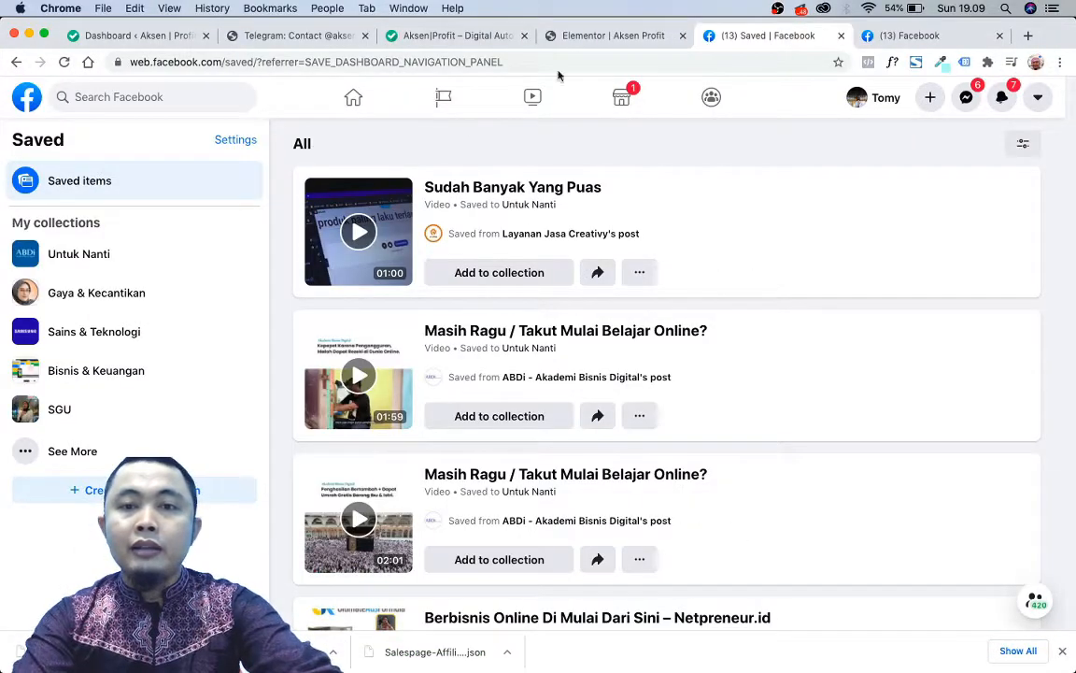
left_click(930, 97)
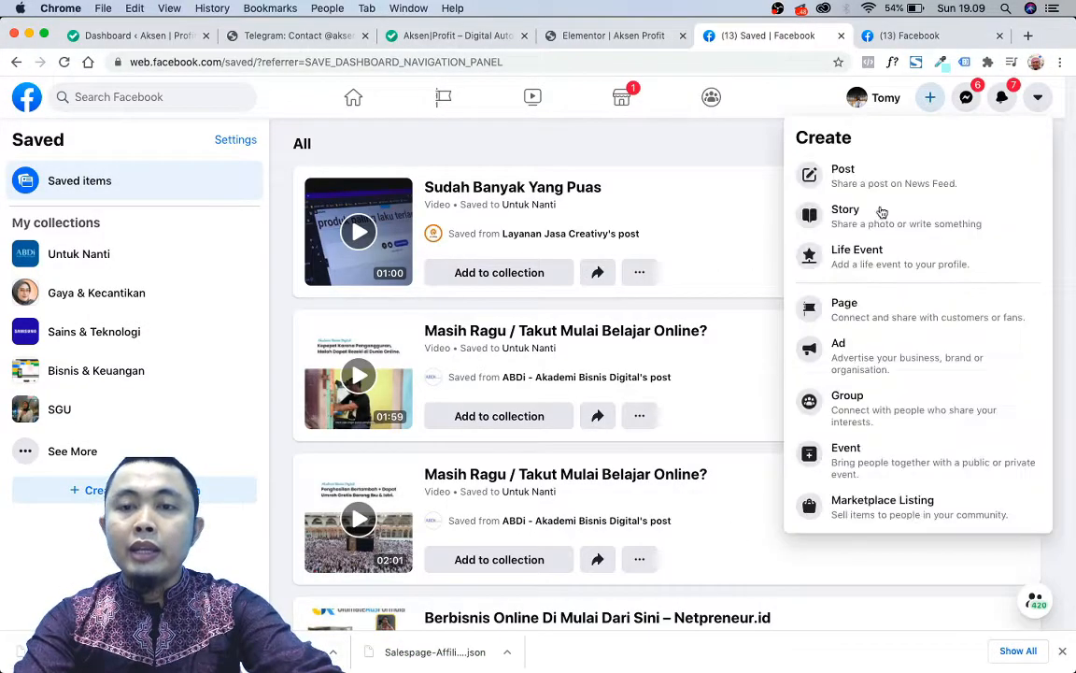
left_click(847, 345)
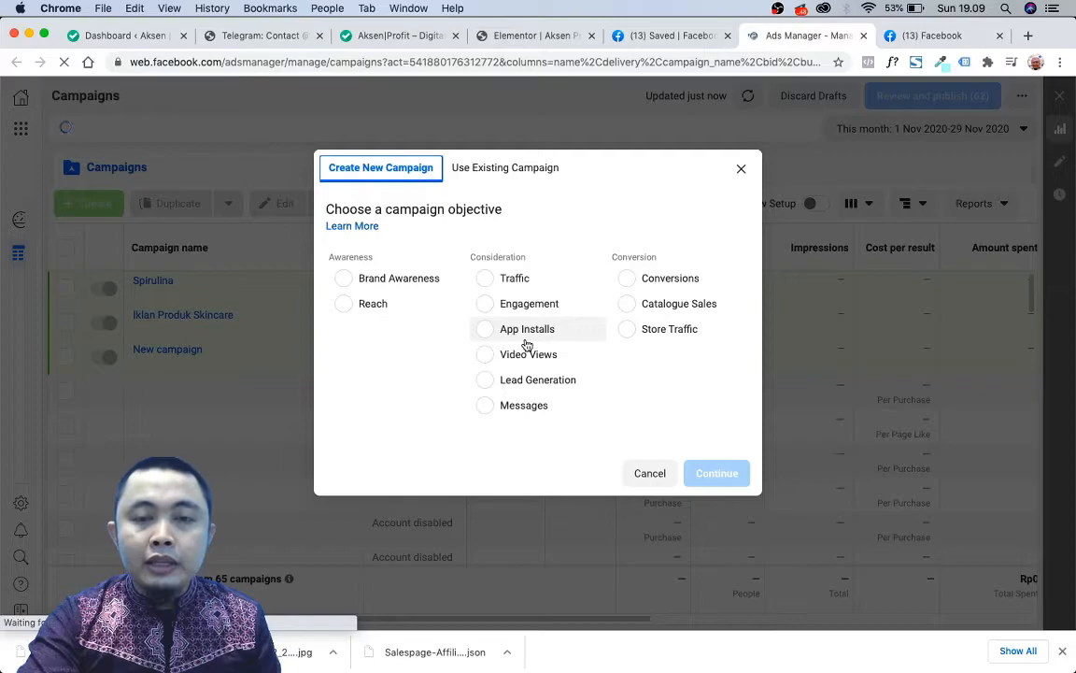
Create a new campaign with the Traffic objective in this account, dismissing the ad account notice.
left_click(501, 279)
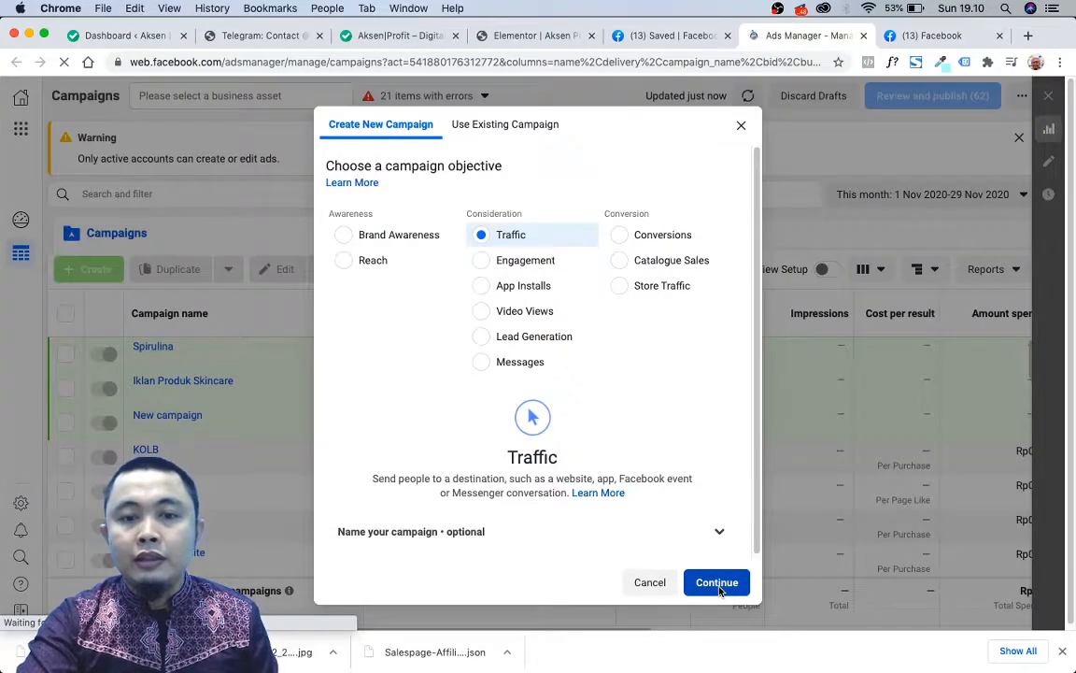
left_click(719, 588)
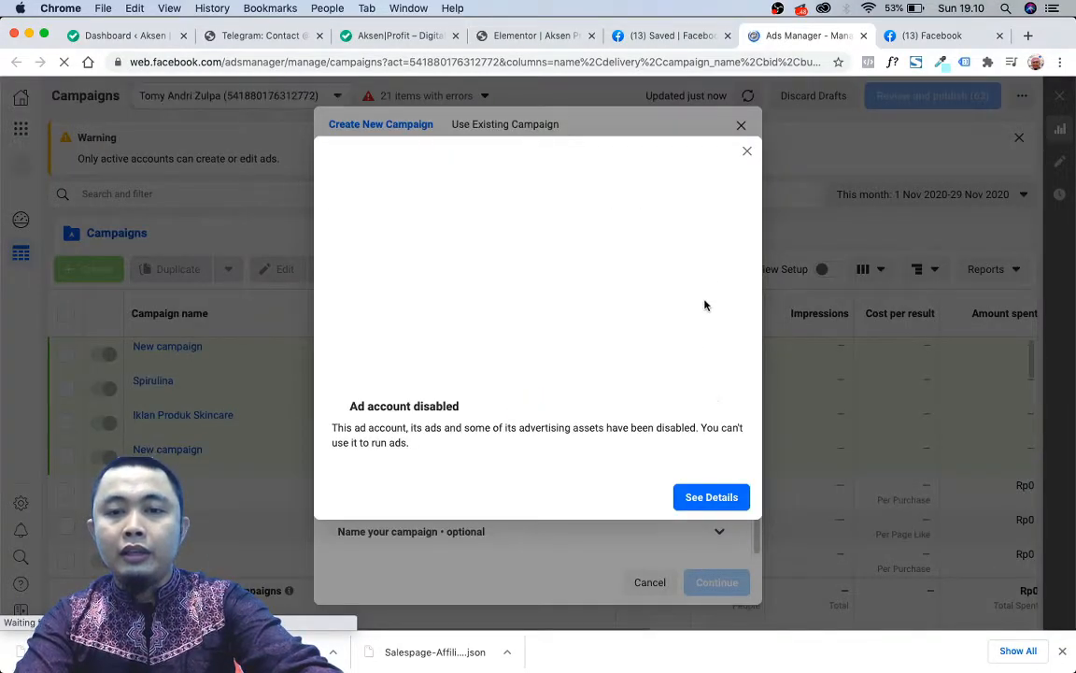
left_click(748, 155)
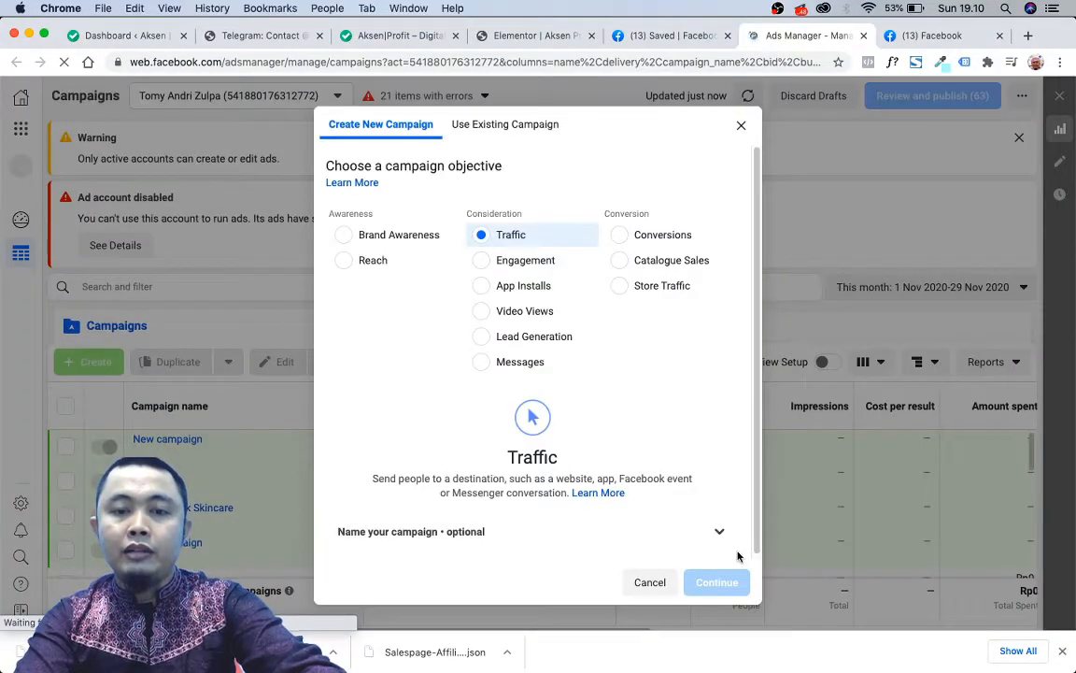
left_click(709, 581)
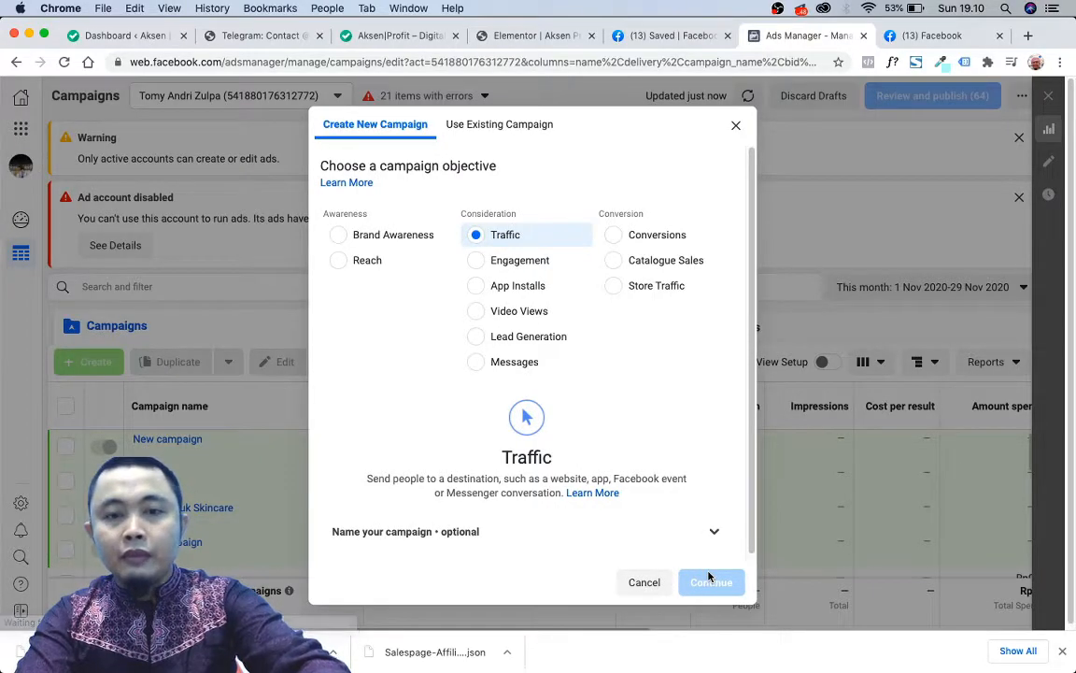
Compare the English campaign draft with the Indonesian one, then review the Indonesian draft's settings down to campaign budget optimisation.
key("super+Tab")
key("super+Tab")
key("super+Tab")
key("super+Tab")
key("super+Tab")
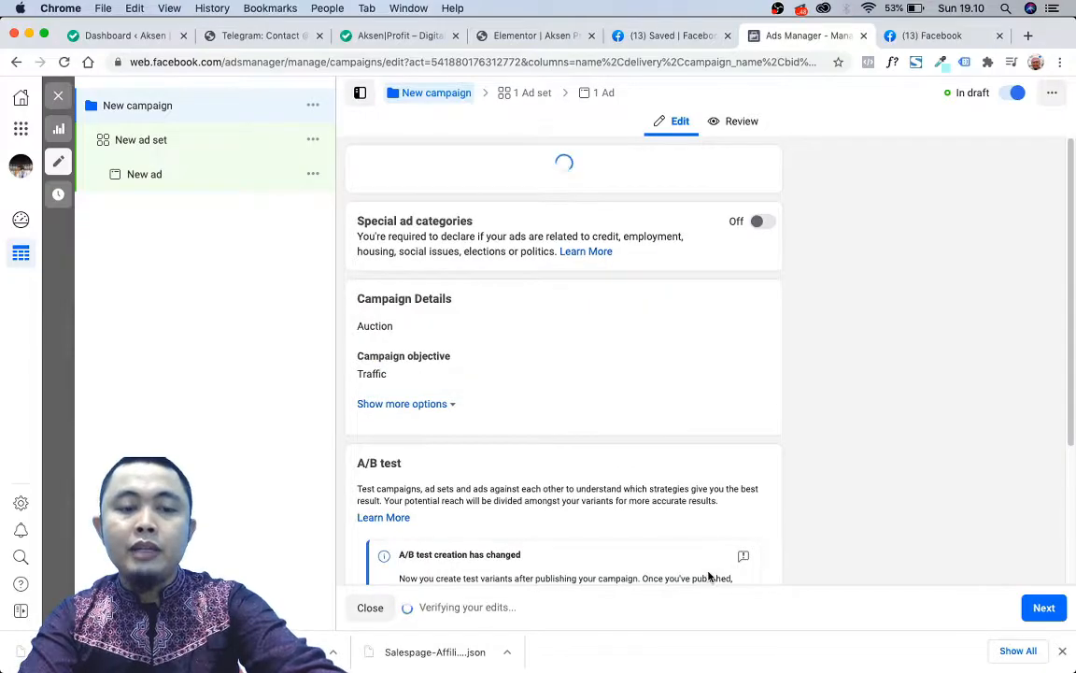
key("super+grave")
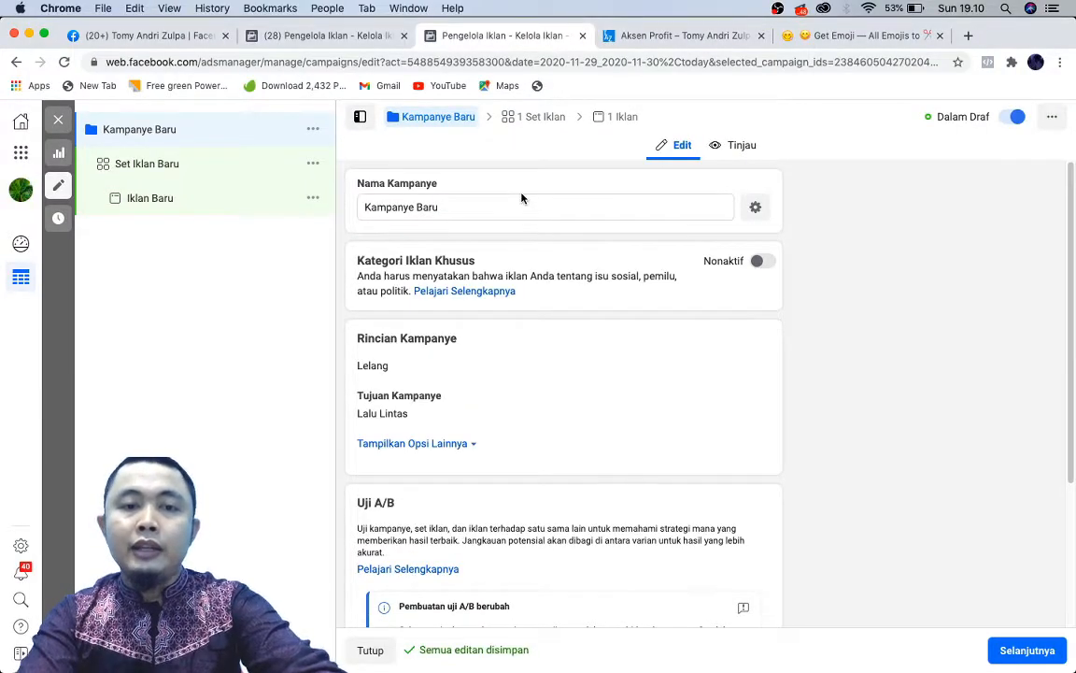
key("super+grave")
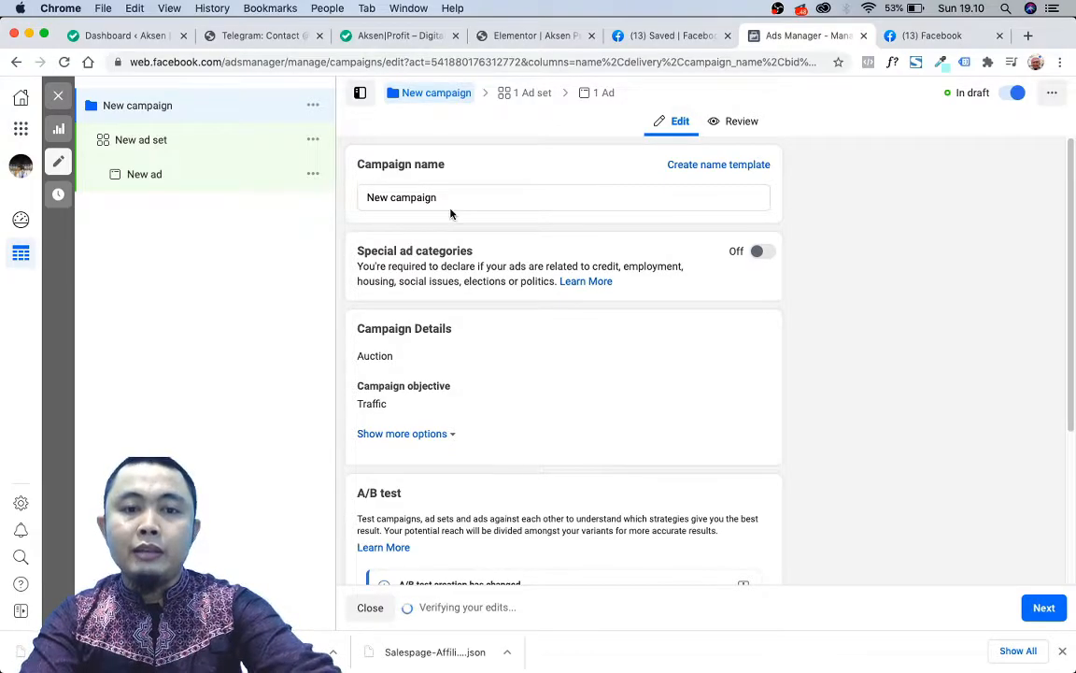
key("super+grave")
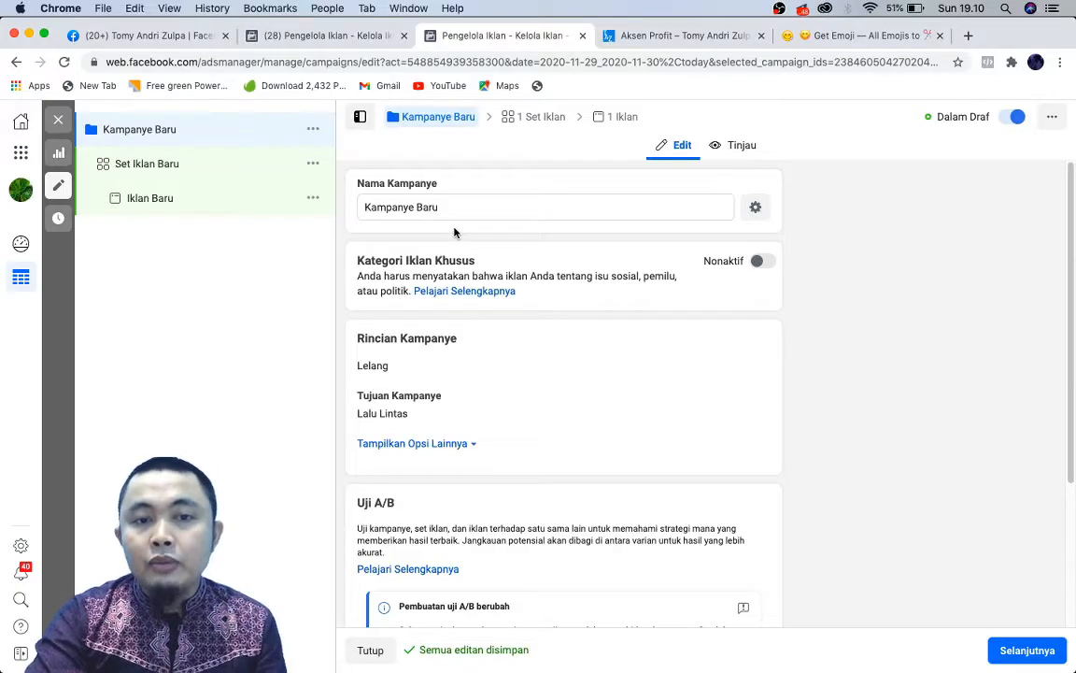
scroll(454, 232, "down", 5)
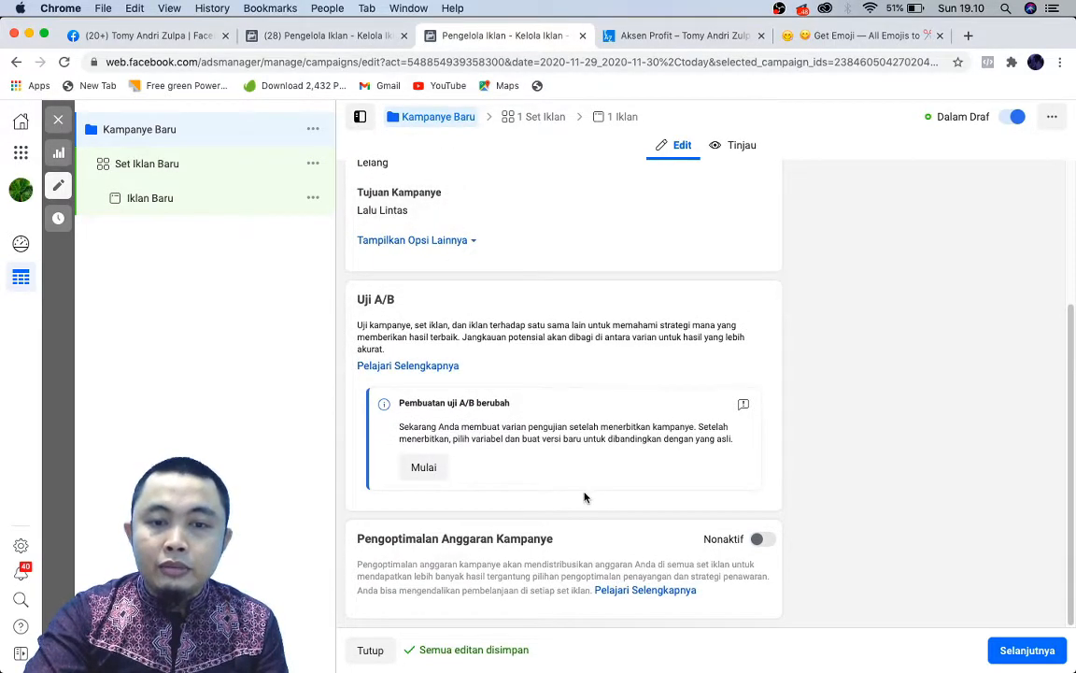
scroll(585, 497, "up", 5)
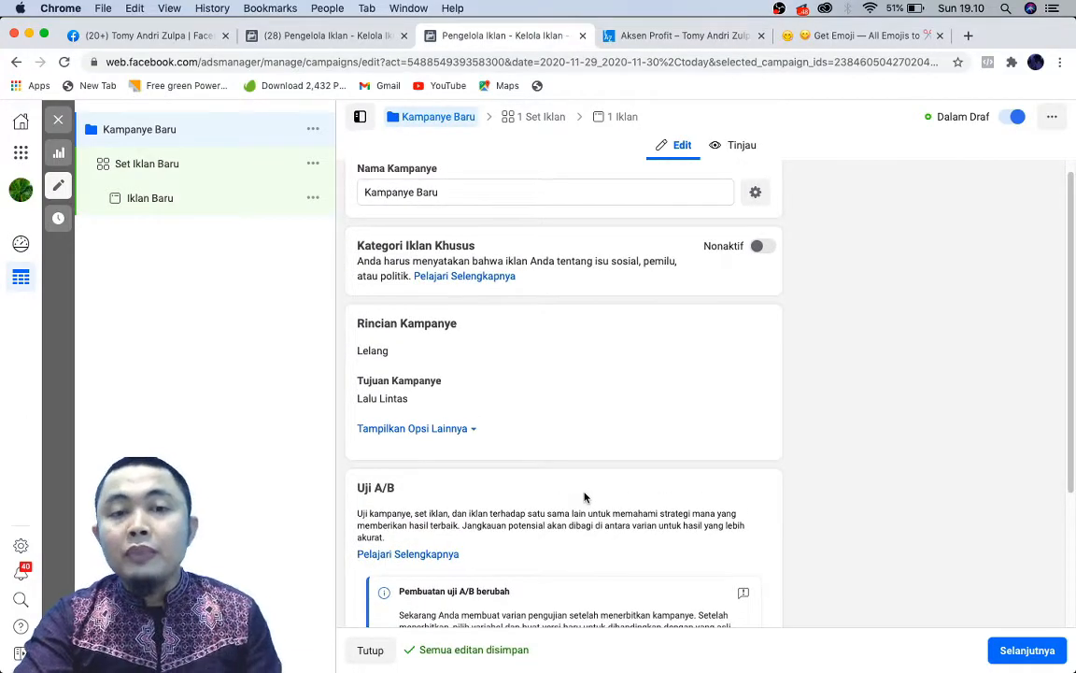
Rename the Indonesian campaign draft as Masker Spirulina.
left_click(461, 194)
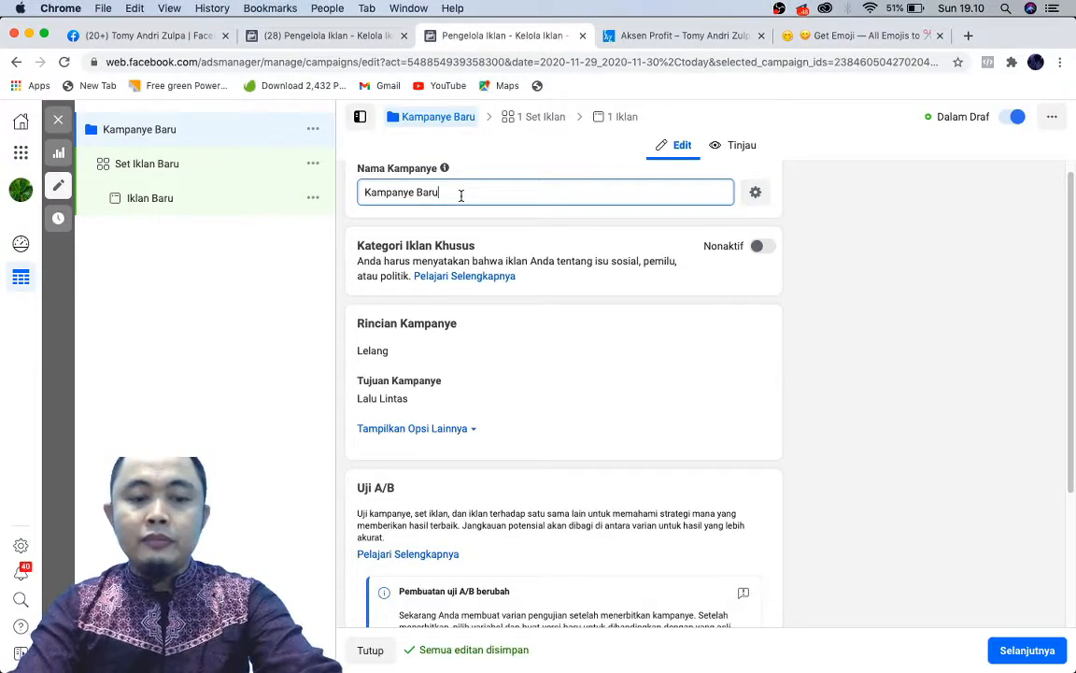
triple_click(460, 195)
type("Mas")
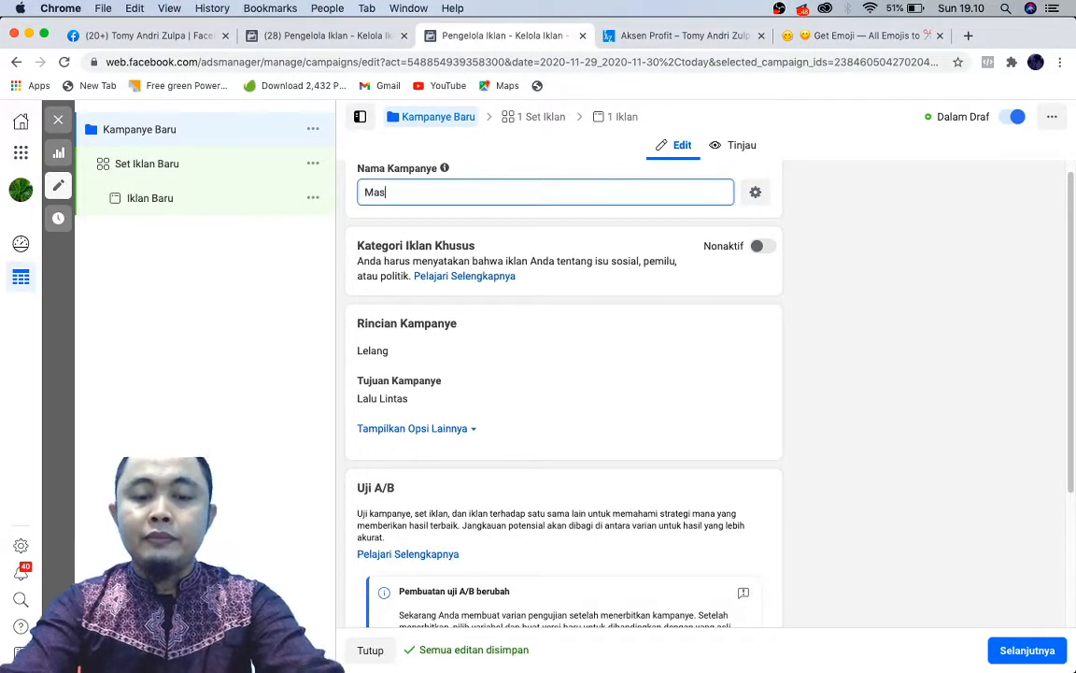
type("ker Spir")
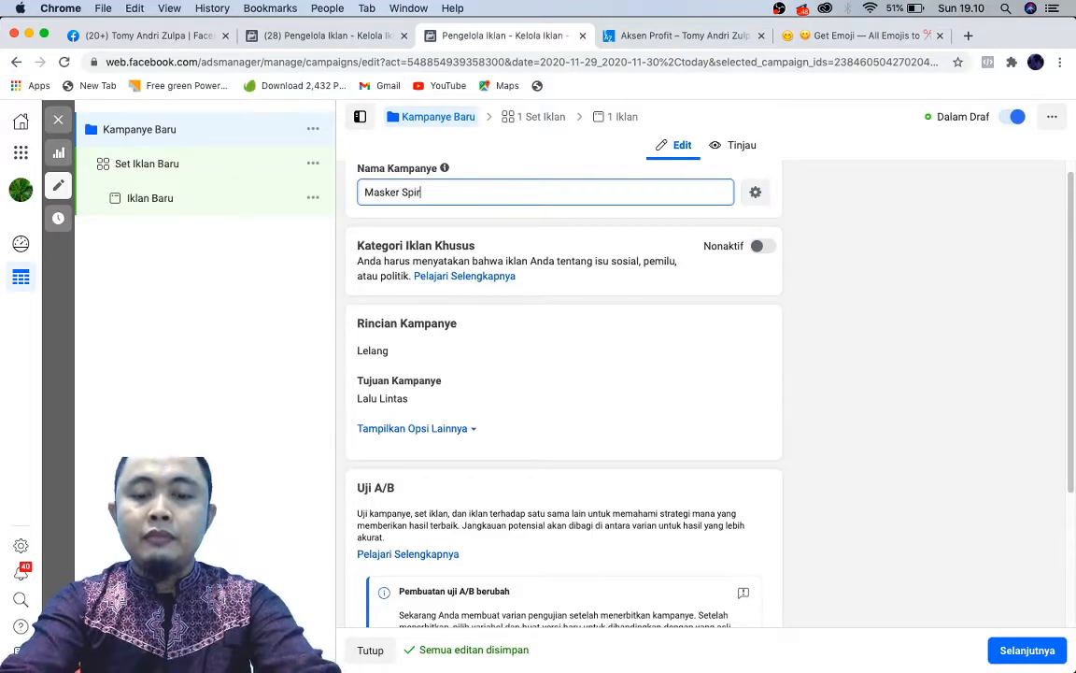
type("ulina")
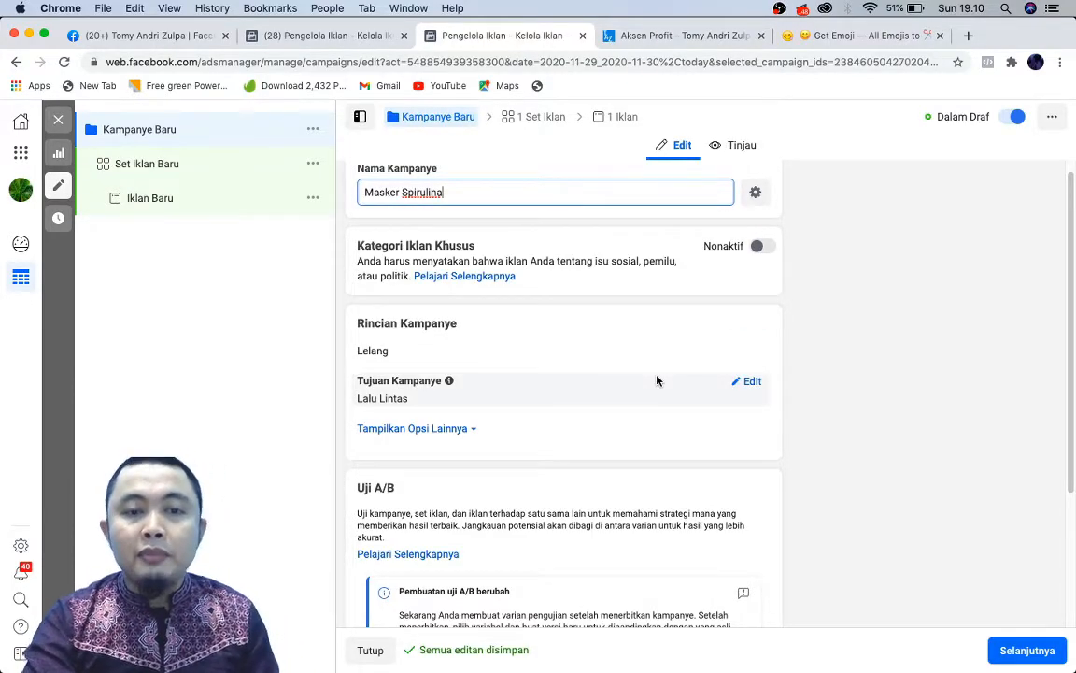
left_click(602, 325)
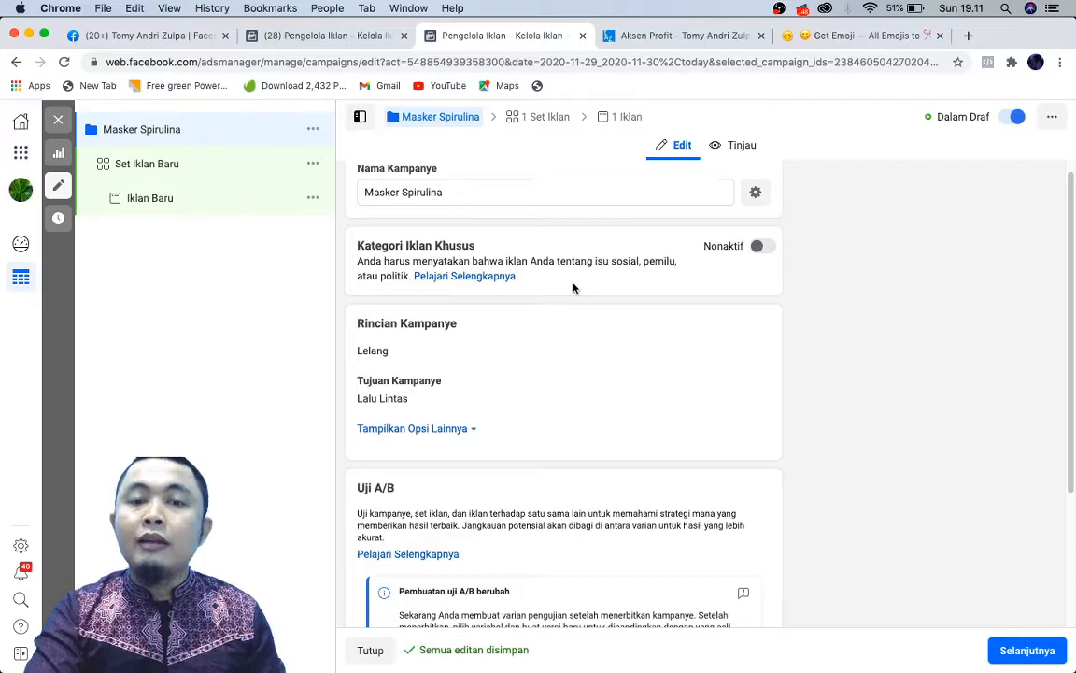
Open the help article on special ad categories and read its sections on social issues, credit, employment and housing.
left_click(492, 279)
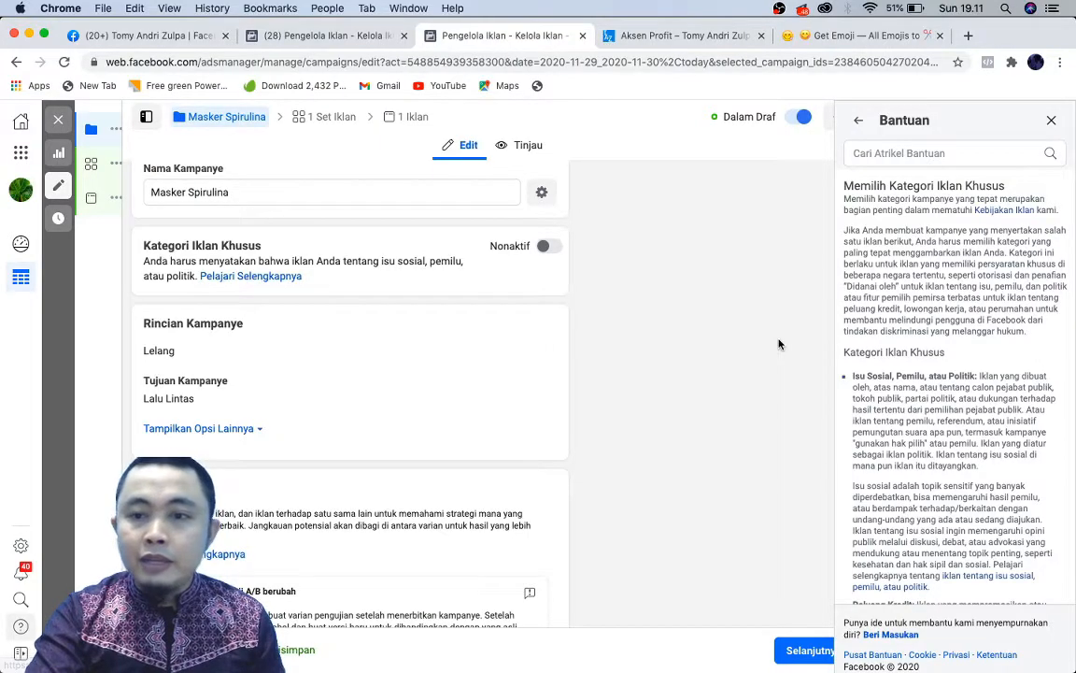
scroll(939, 324, "down", 3)
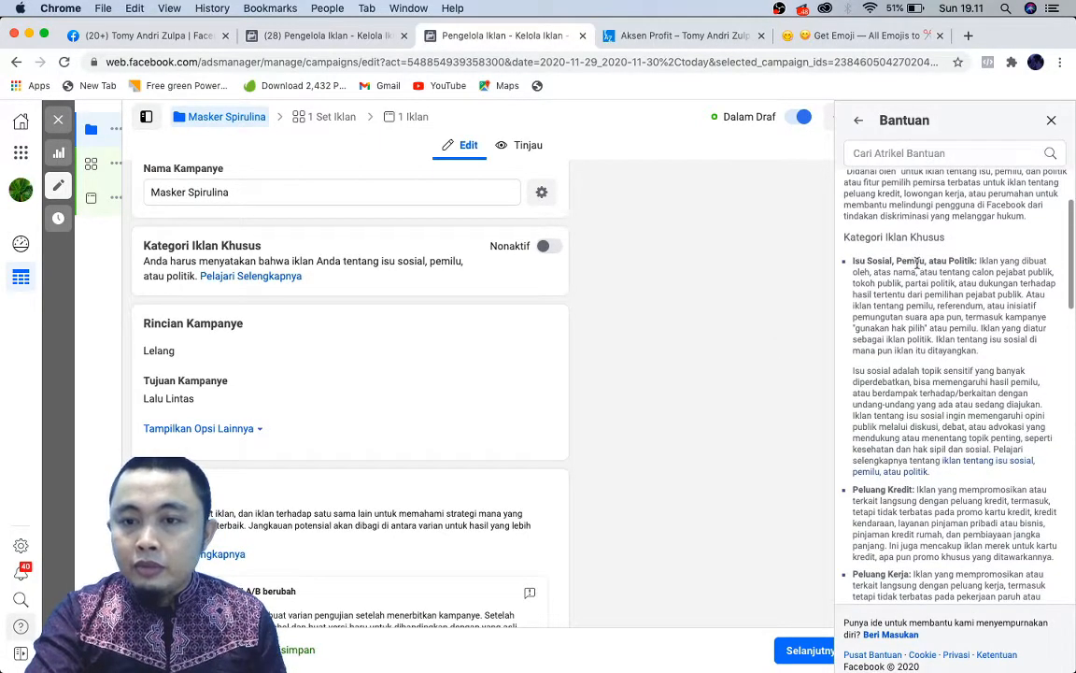
scroll(934, 355, "down", 3)
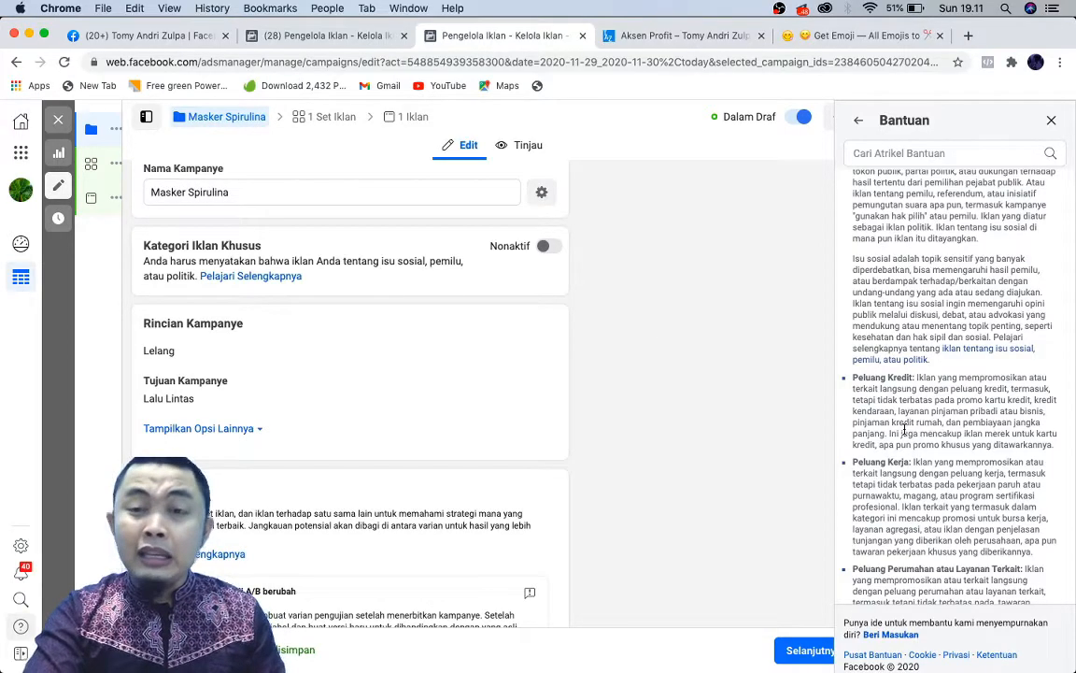
scroll(904, 429, "down", 2)
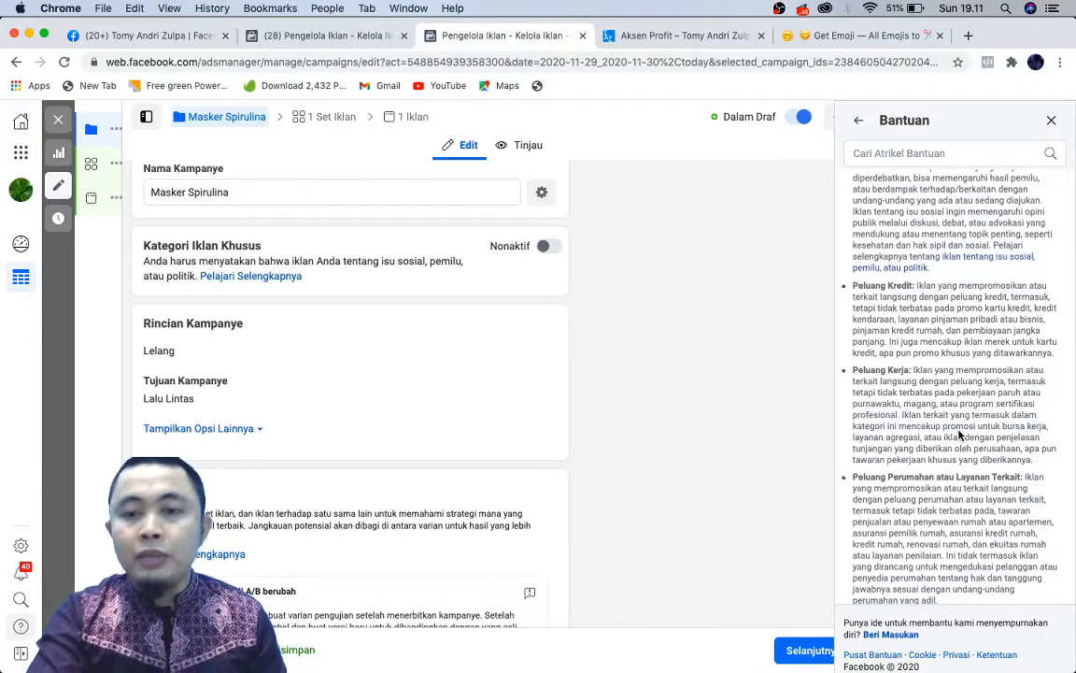
scroll(959, 435, "down", 2)
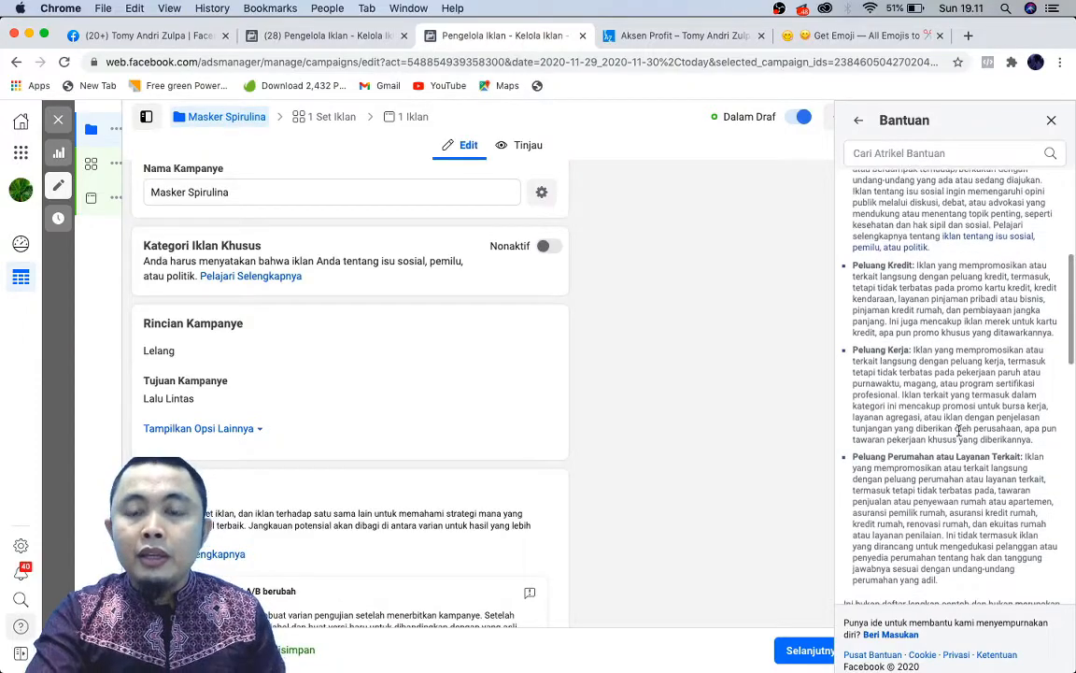
scroll(902, 433, "down", 2)
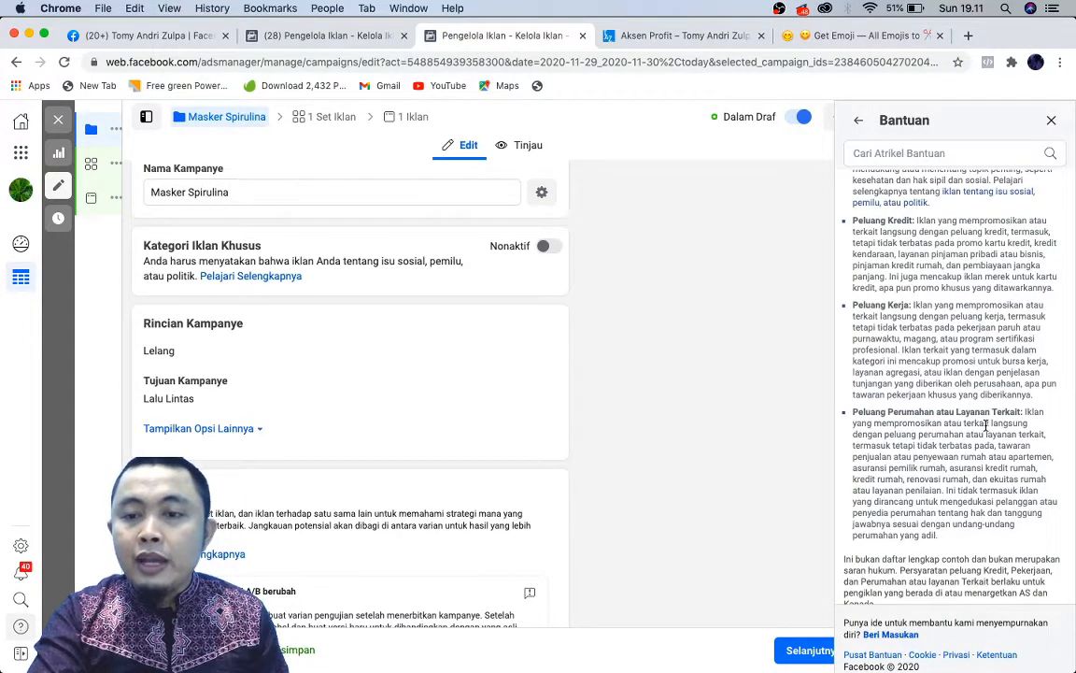
scroll(916, 422, "down", 2)
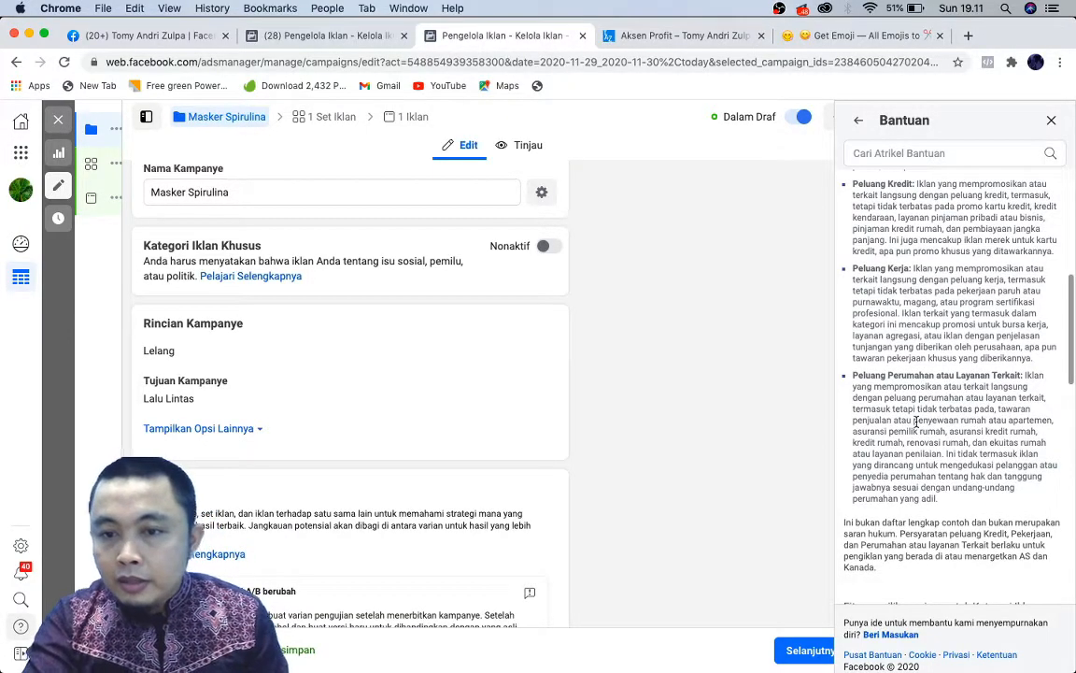
scroll(915, 422, "down", 2)
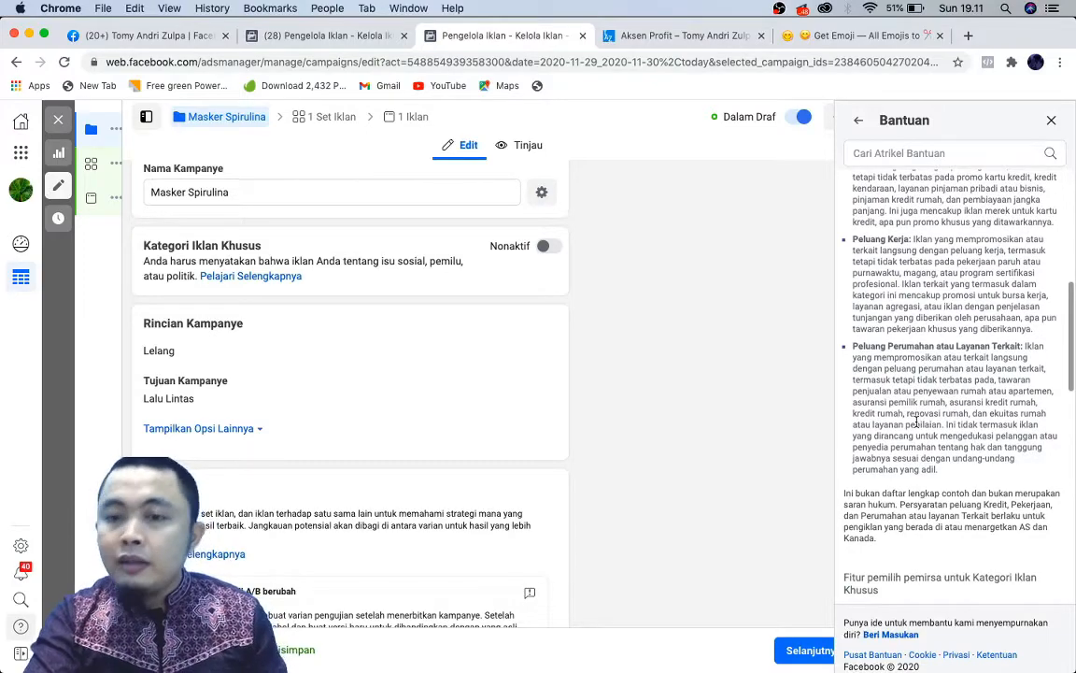
scroll(916, 422, "down", 1)
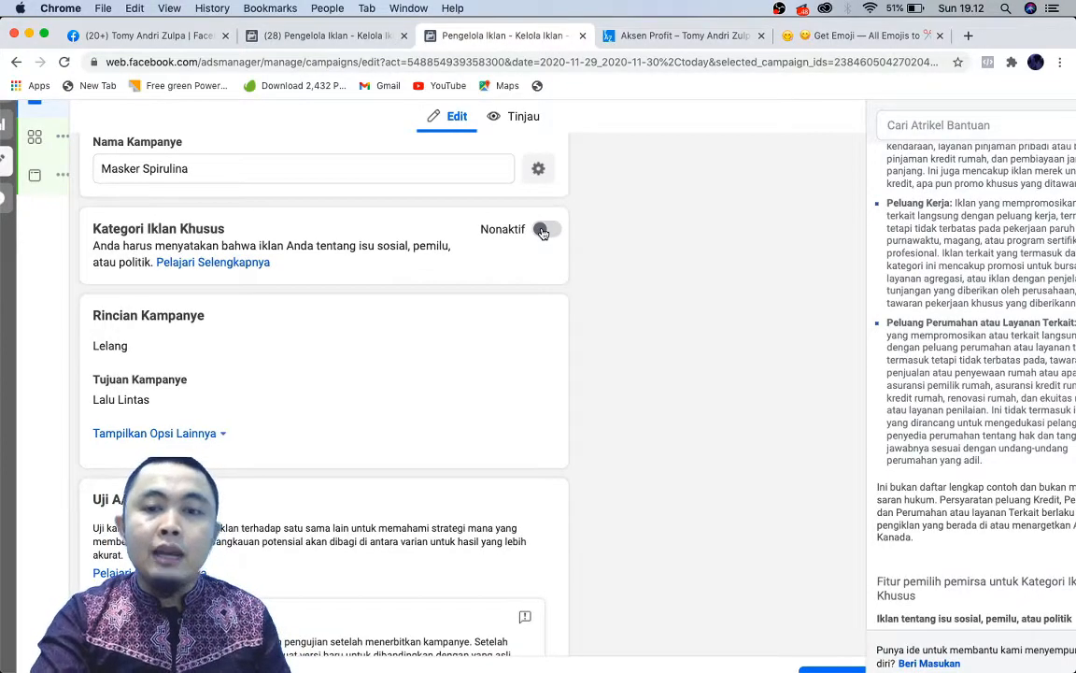
scroll(973, 297, "up", 5)
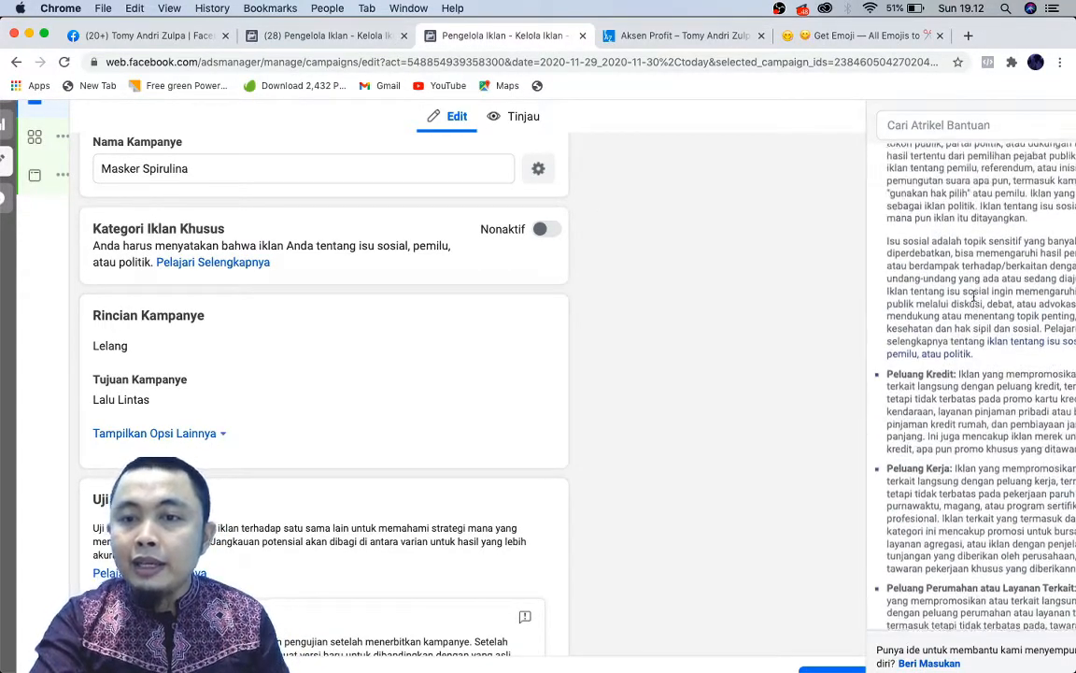
scroll(973, 297, "up", 3)
scroll(974, 297, "down", 4)
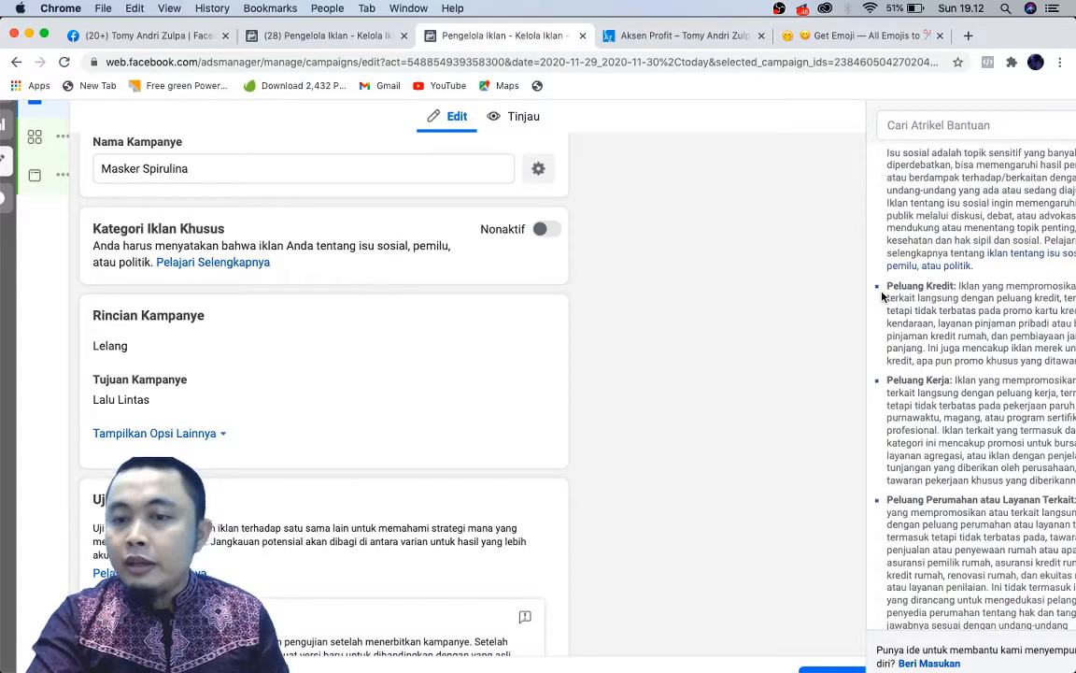
scroll(961, 344, "down", 3)
scroll(939, 439, "down", 1)
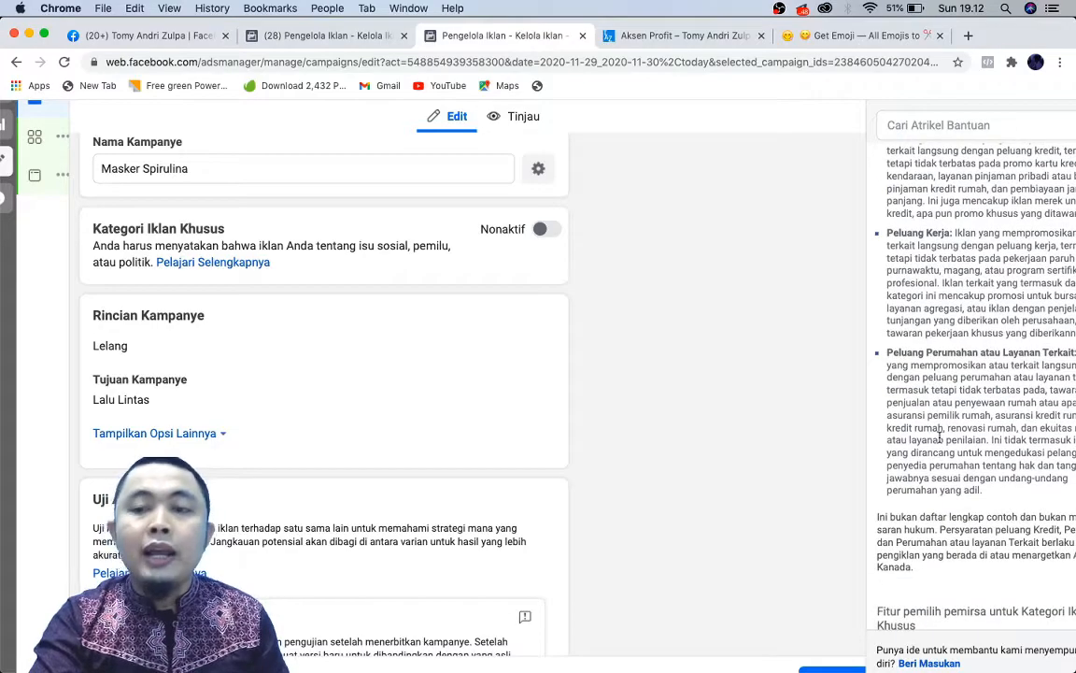
Turn on Kategori Iklan Khusus for the Masker Spirulina campaign.
left_click(544, 230)
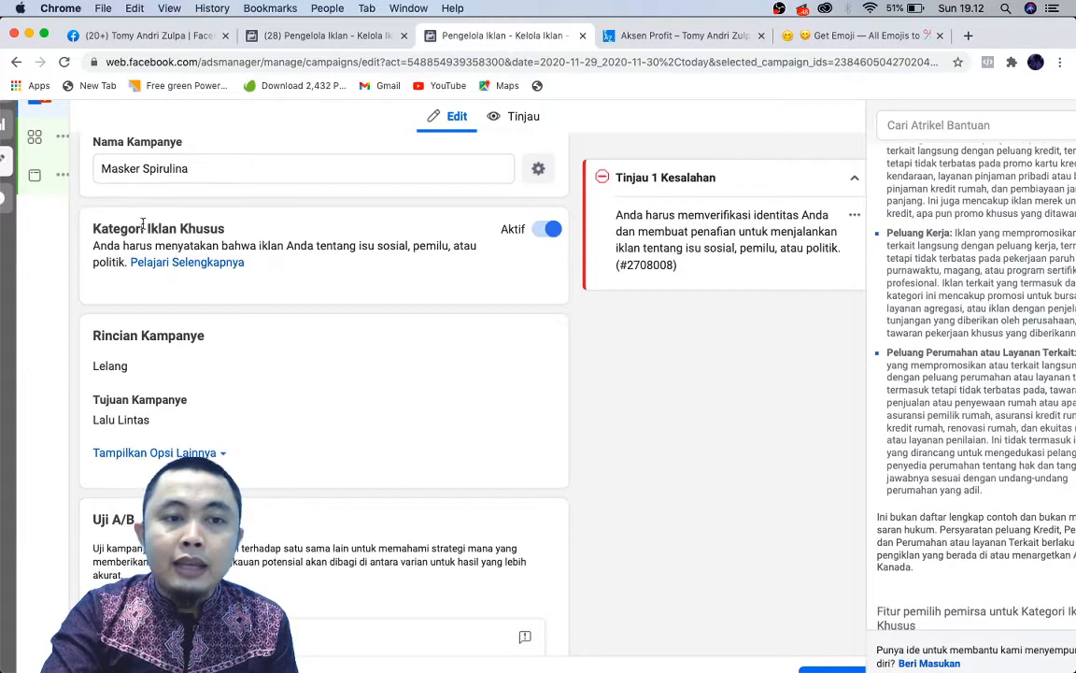
Turn off Kategori Iklan Khusus for the Masker Spirulina campaign and try the special ad categories switch on and off in the English draft.
left_click(553, 229)
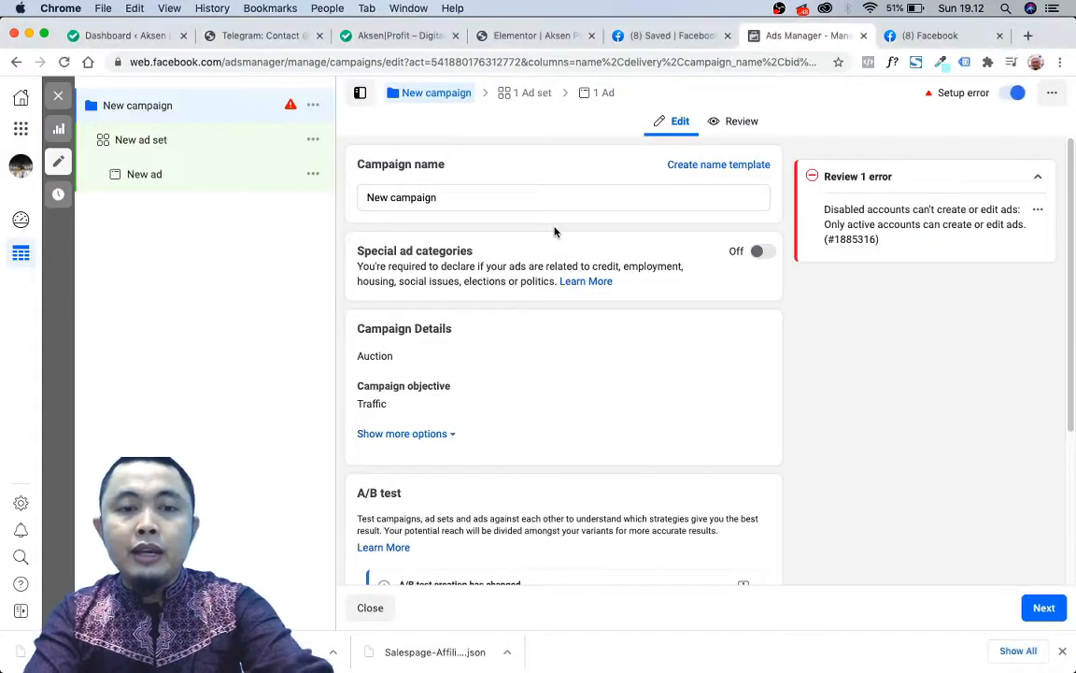
left_click(763, 252)
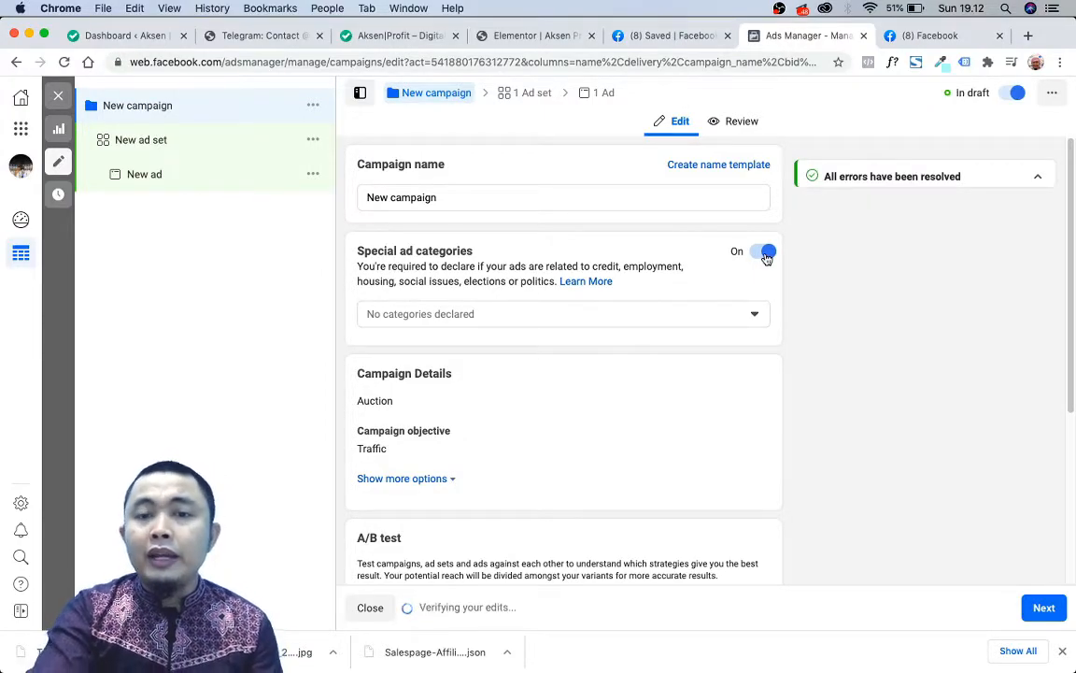
left_click(764, 252)
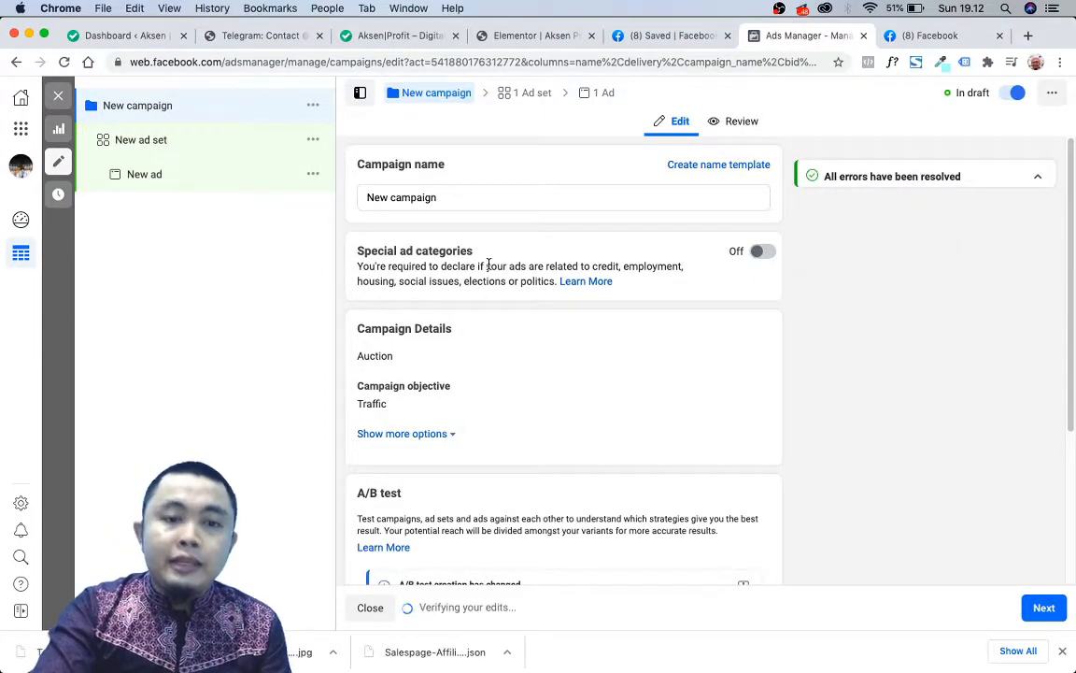
Examine the buying type options under the campaign details of both the English and the Indonesian drafts.
scroll(483, 366, "down", 1)
scroll(483, 366, "down", 1)
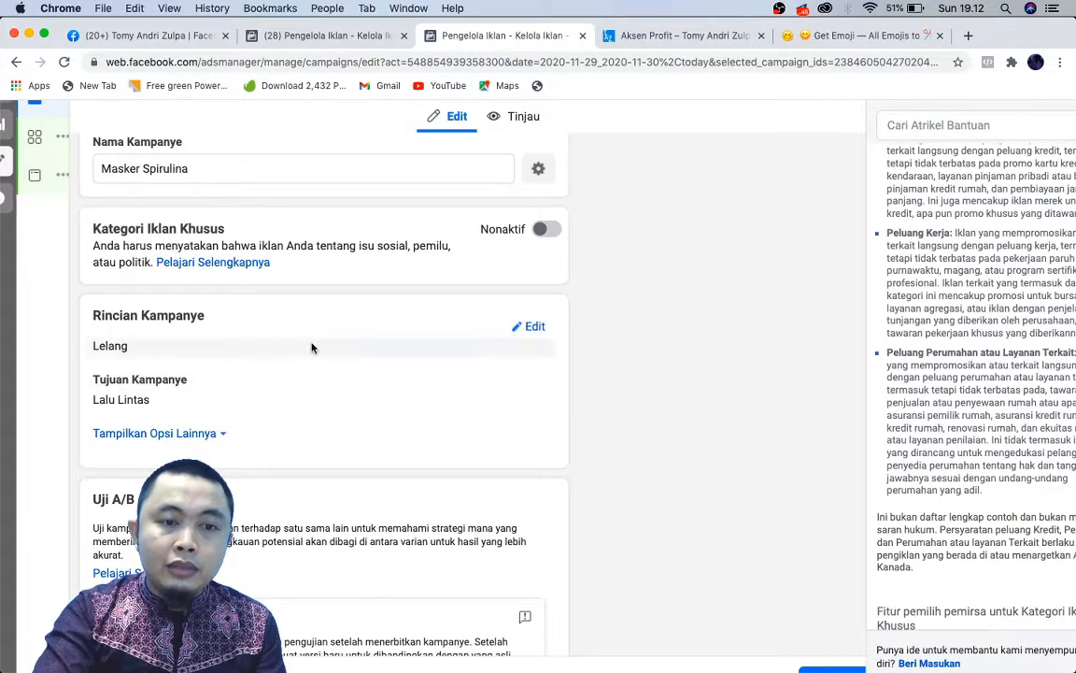
left_click(527, 327)
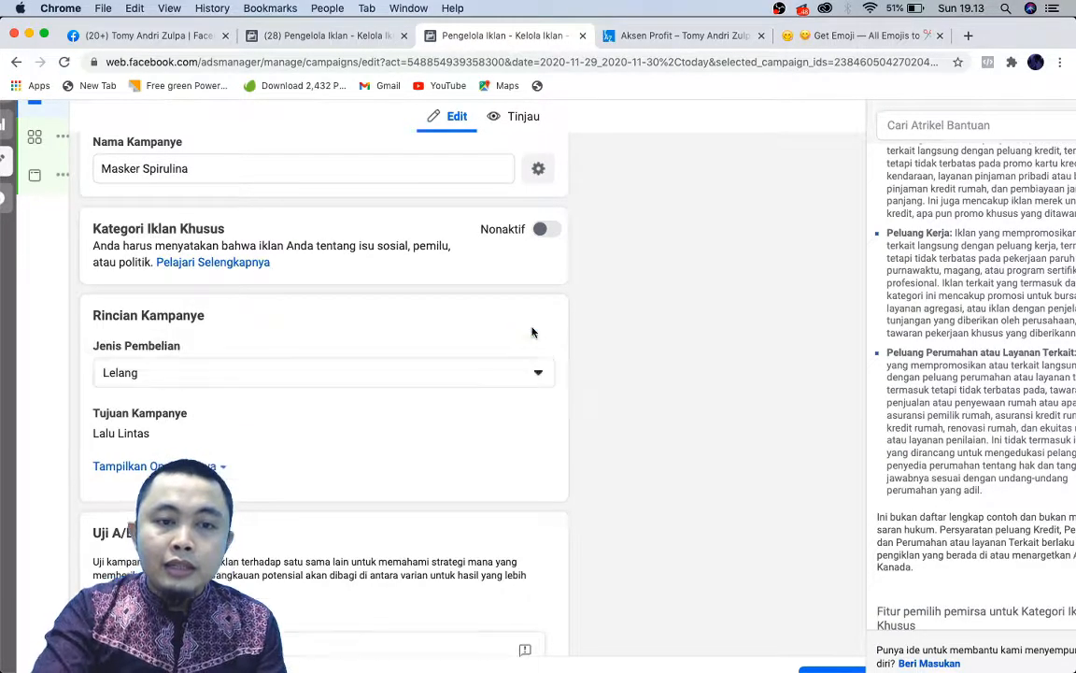
left_click(504, 379)
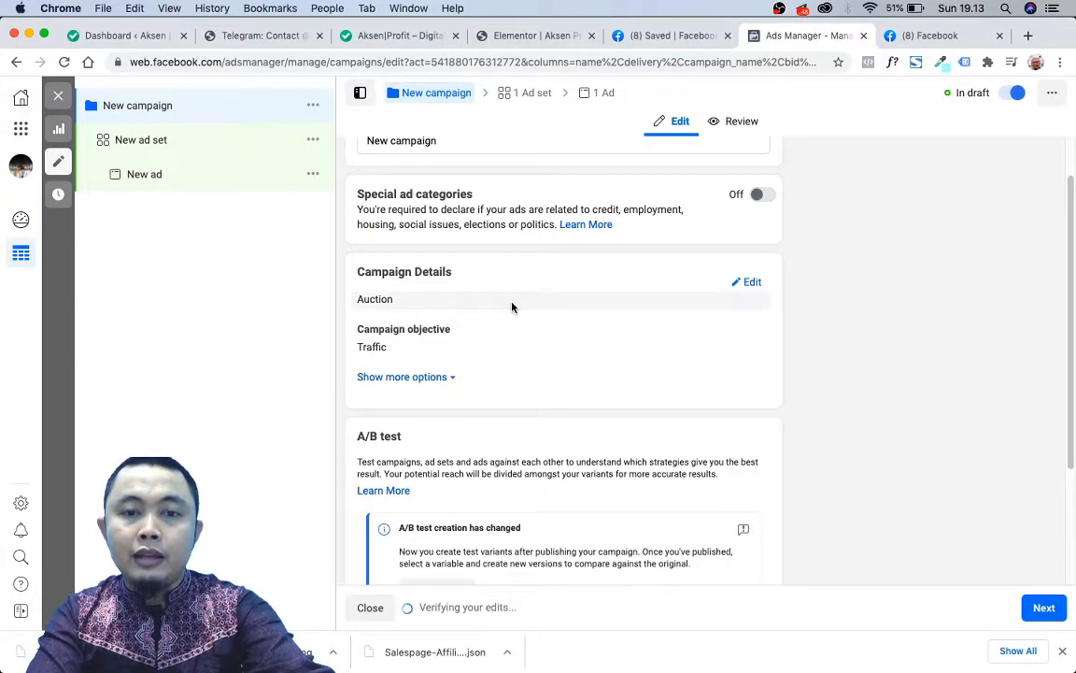
left_click(751, 284)
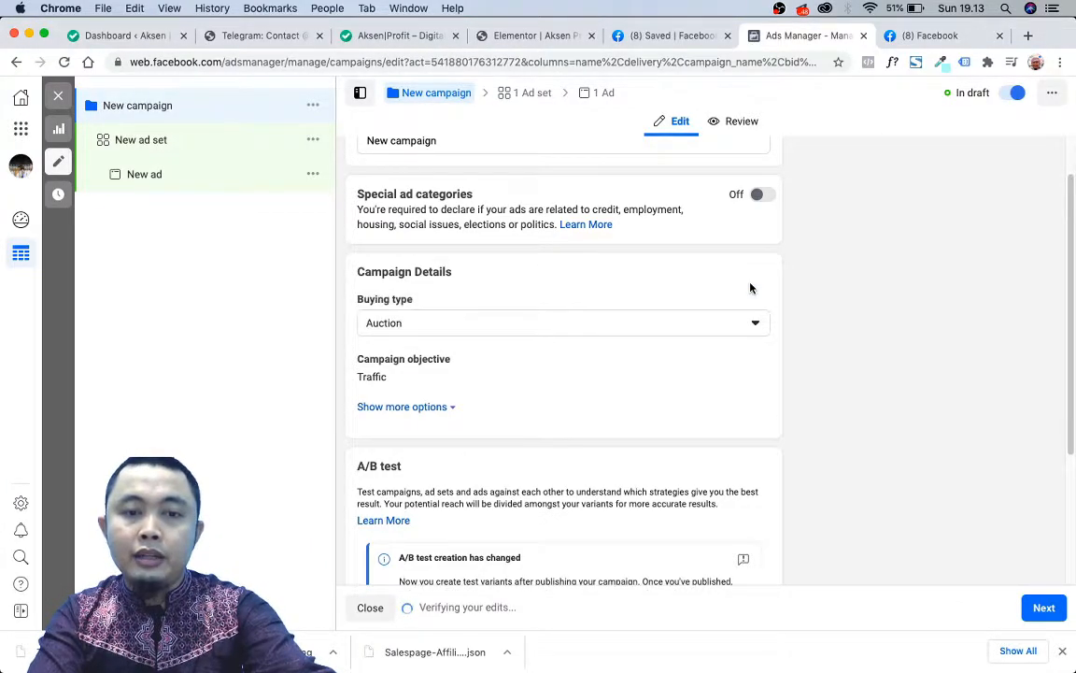
left_click(706, 333)
left_click(707, 333)
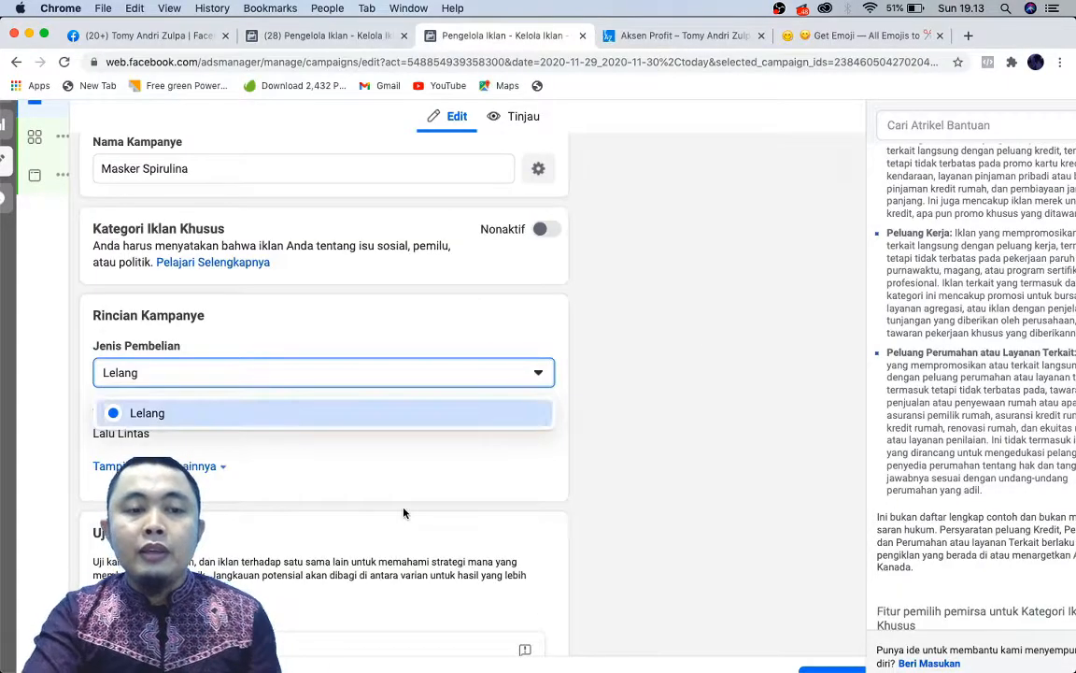
Continue the Masker Spirulina draft from the campaign level to its ad set settings.
scroll(404, 512, "down", 3)
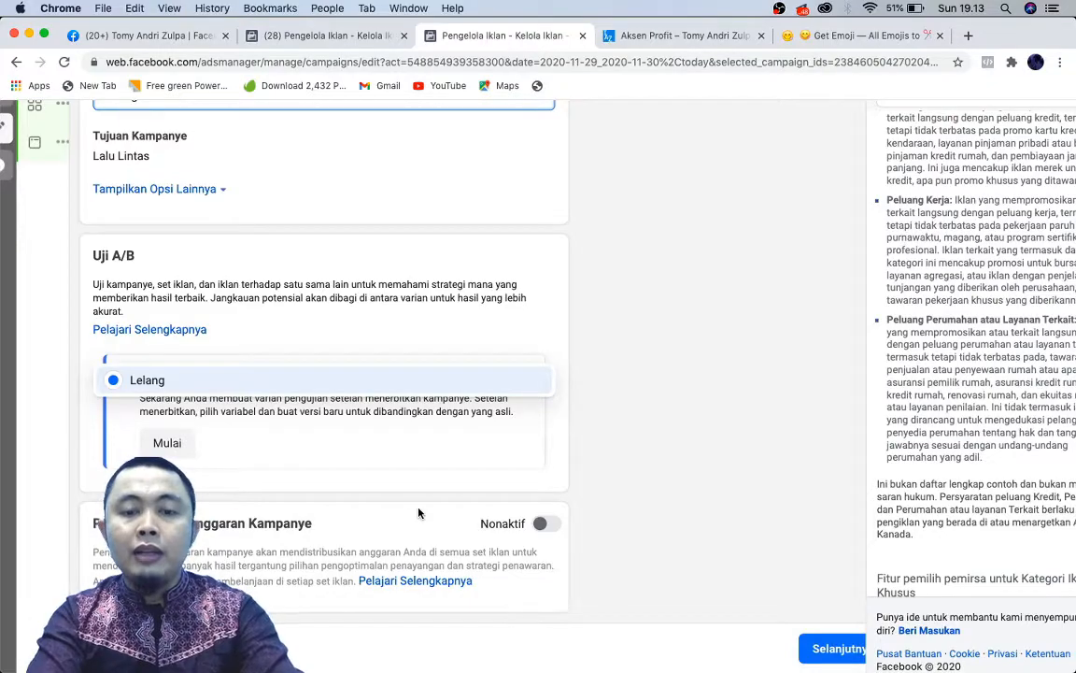
scroll(861, 409, "up", 3)
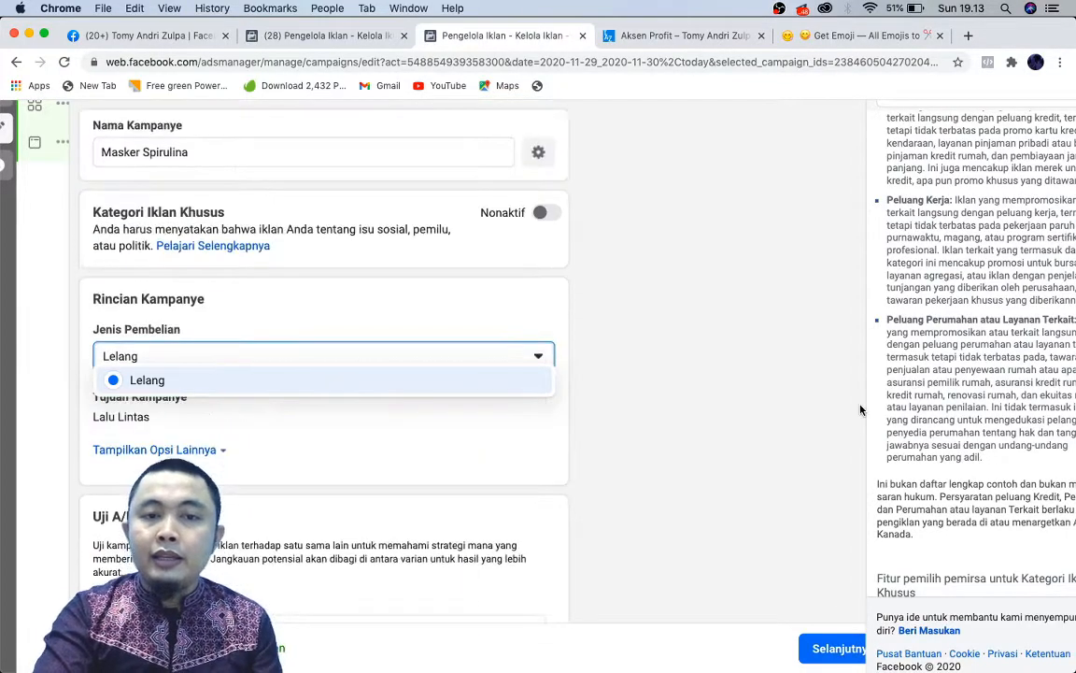
left_click(821, 658)
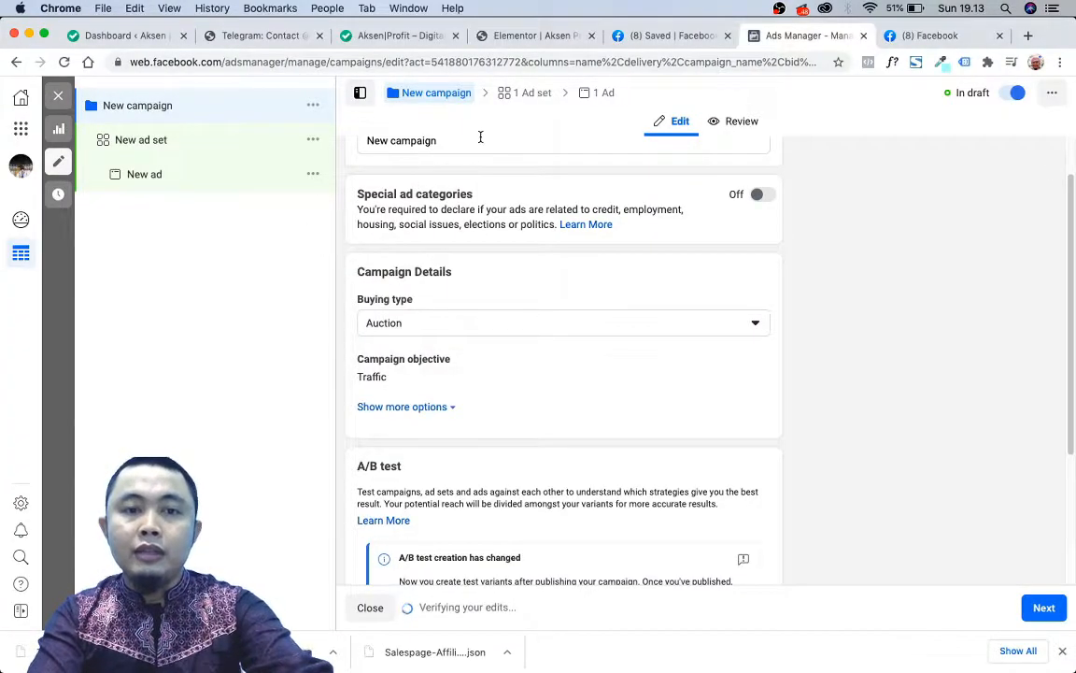
Rename the English campaign draft as Msker spirulina.
left_click(480, 137)
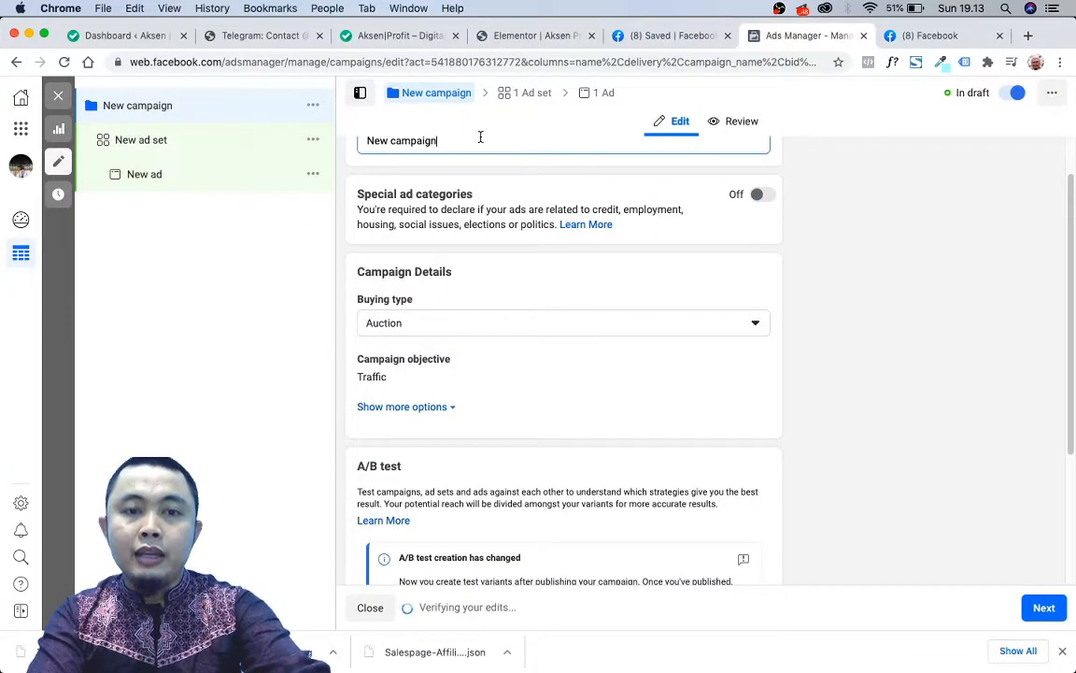
triple_click(481, 137)
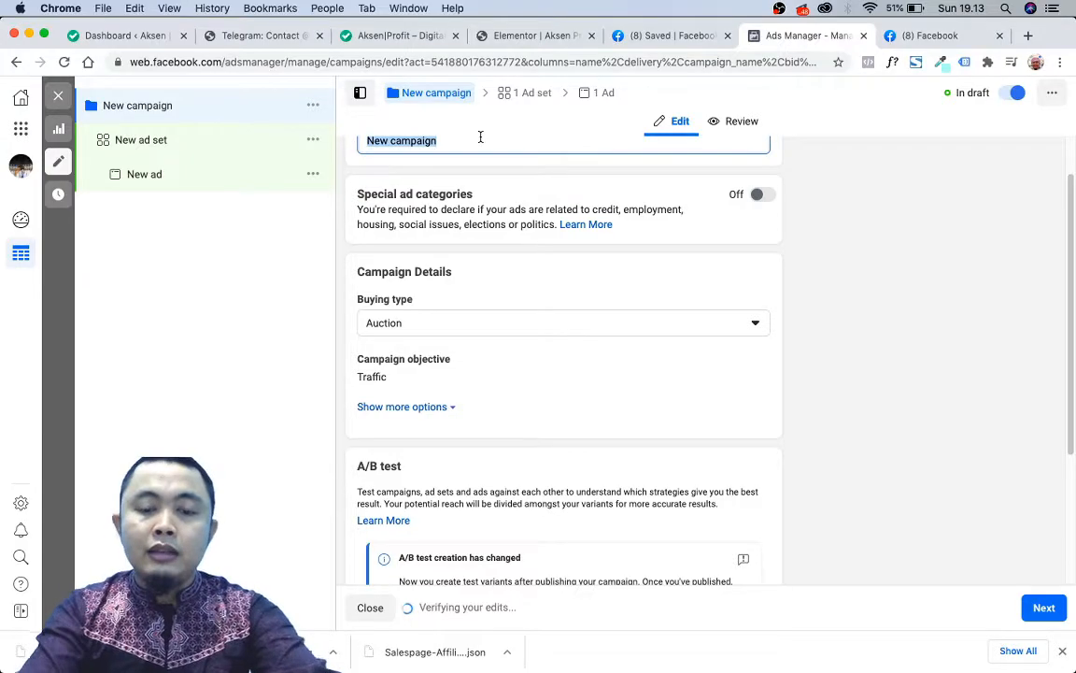
type("Makser")
key("BackSpace")
key("BackSpace")
key("BackSpace")
key("BackSpace")
key("BackSpace")
key("BackSpace")
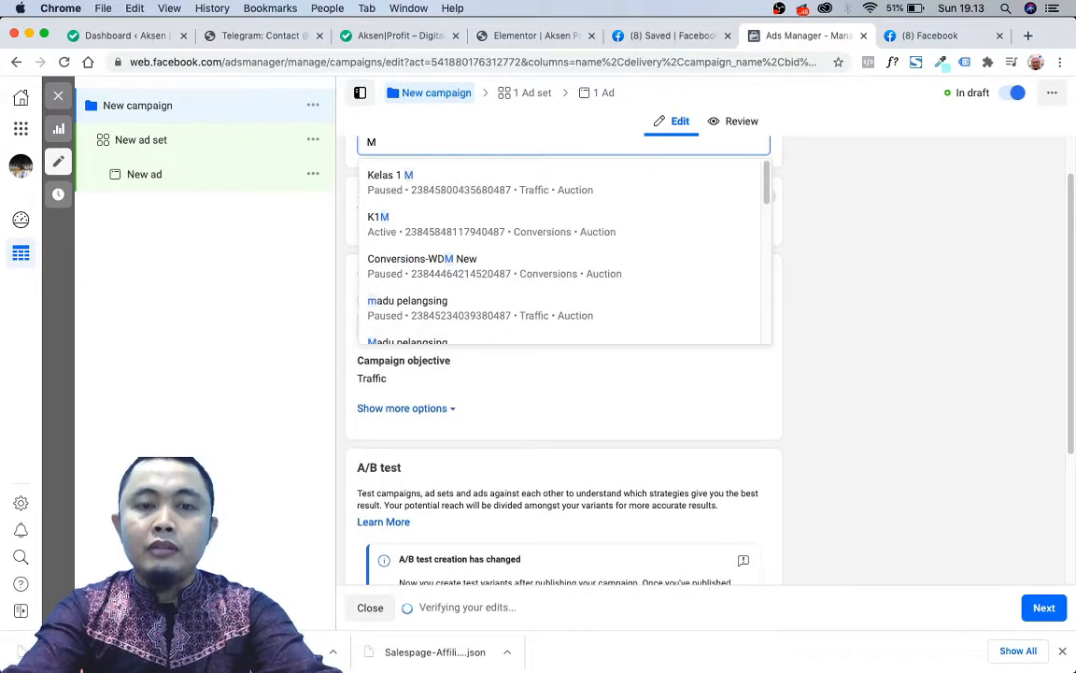
type("ske")
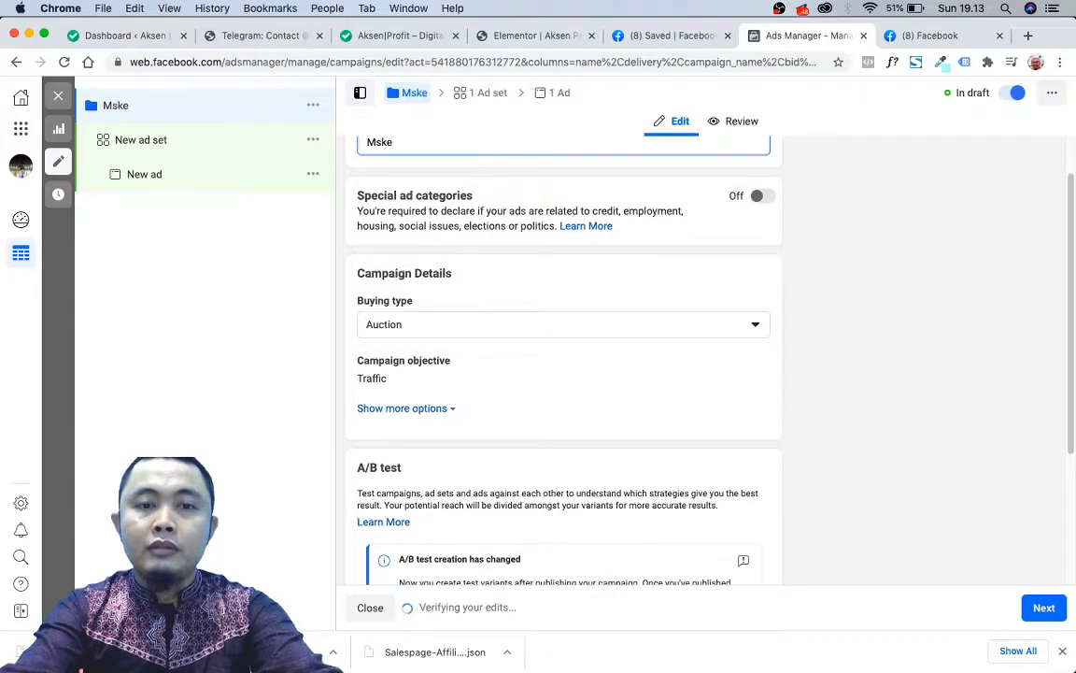
type("r sp")
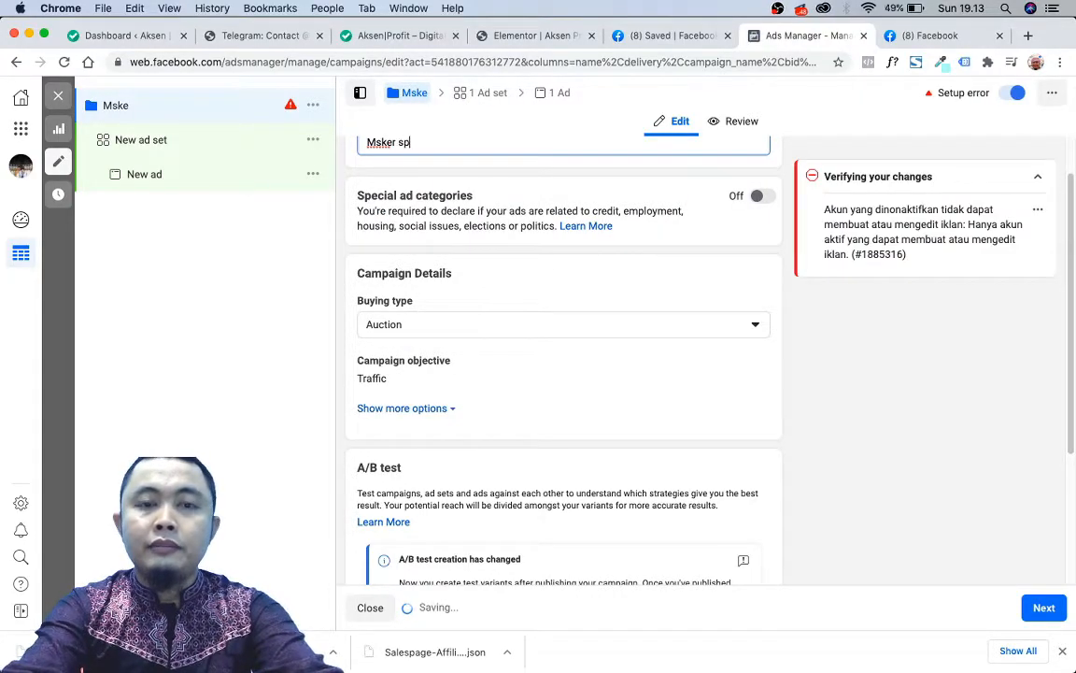
type("irulina")
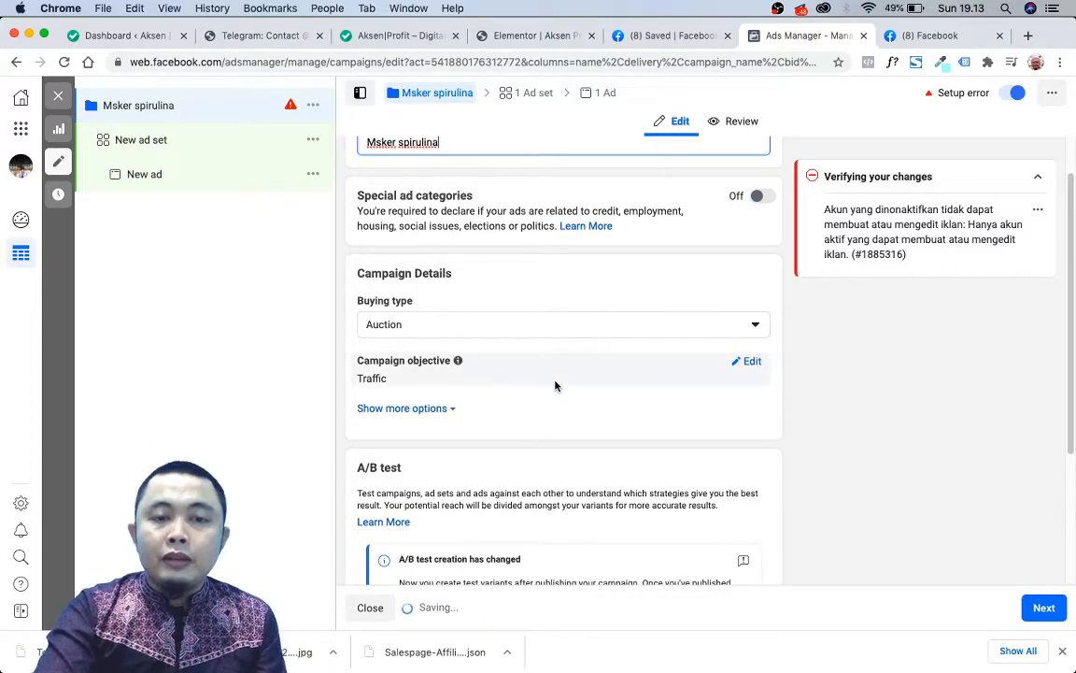
Continue the English campaign draft to its ad set settings.
scroll(555, 384, "down", 3)
scroll(721, 405, "down", 1)
left_click(1052, 608)
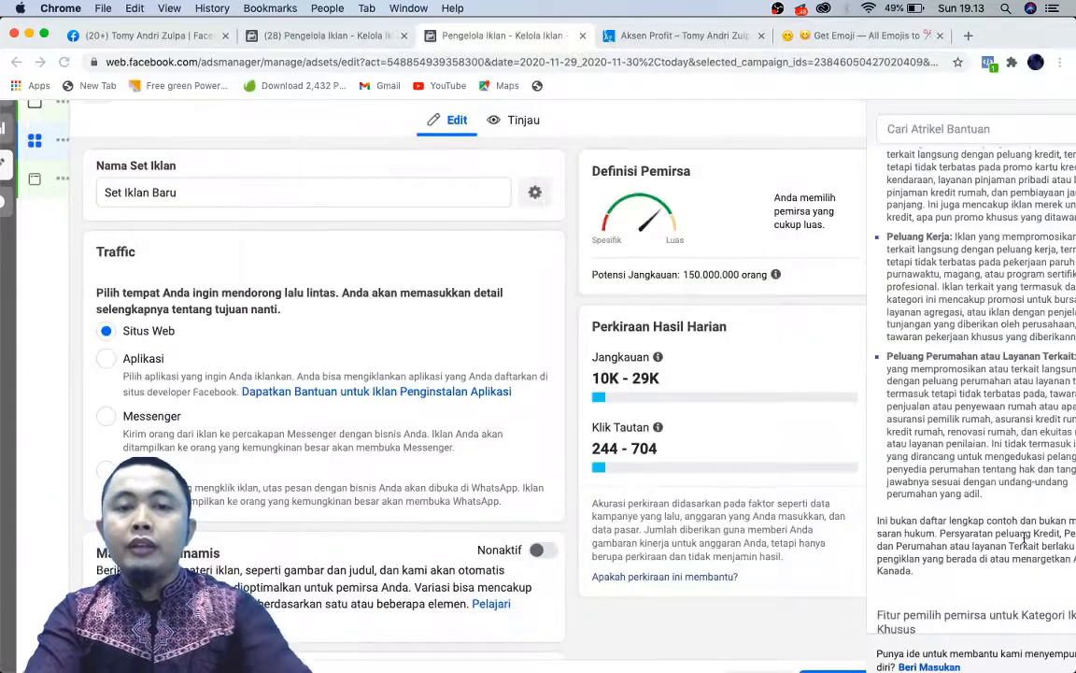
Close the help article beside the Masker Spirulina ad set settings and dismiss the ad set's actions list.
scroll(1070, 180, "up", 5)
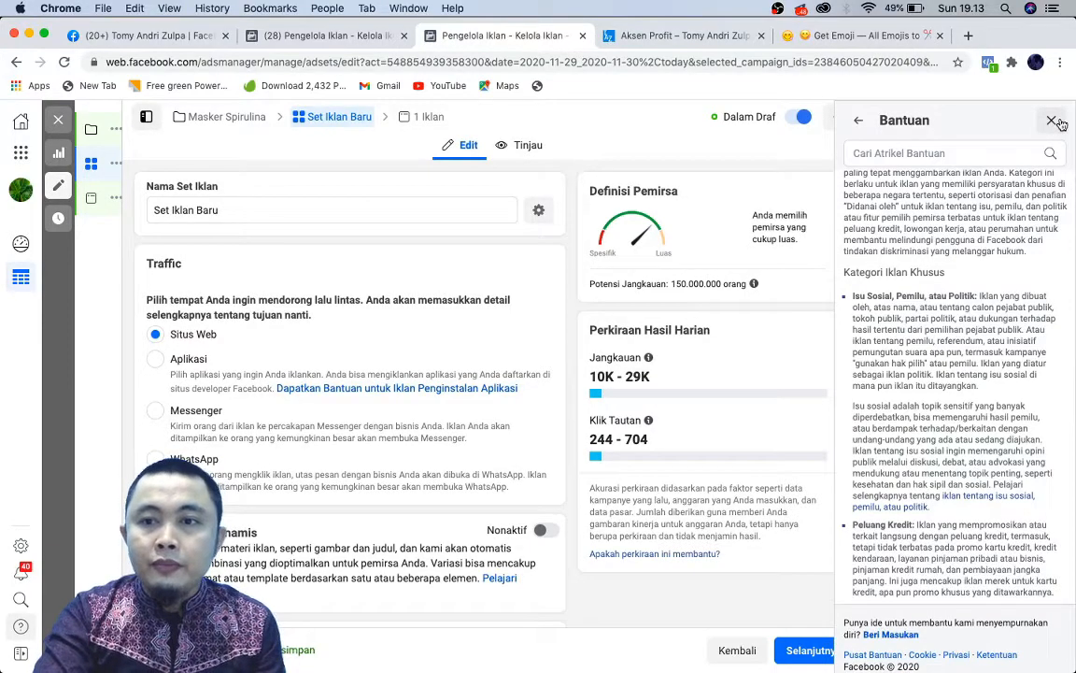
left_click(1050, 124)
left_click(1052, 117)
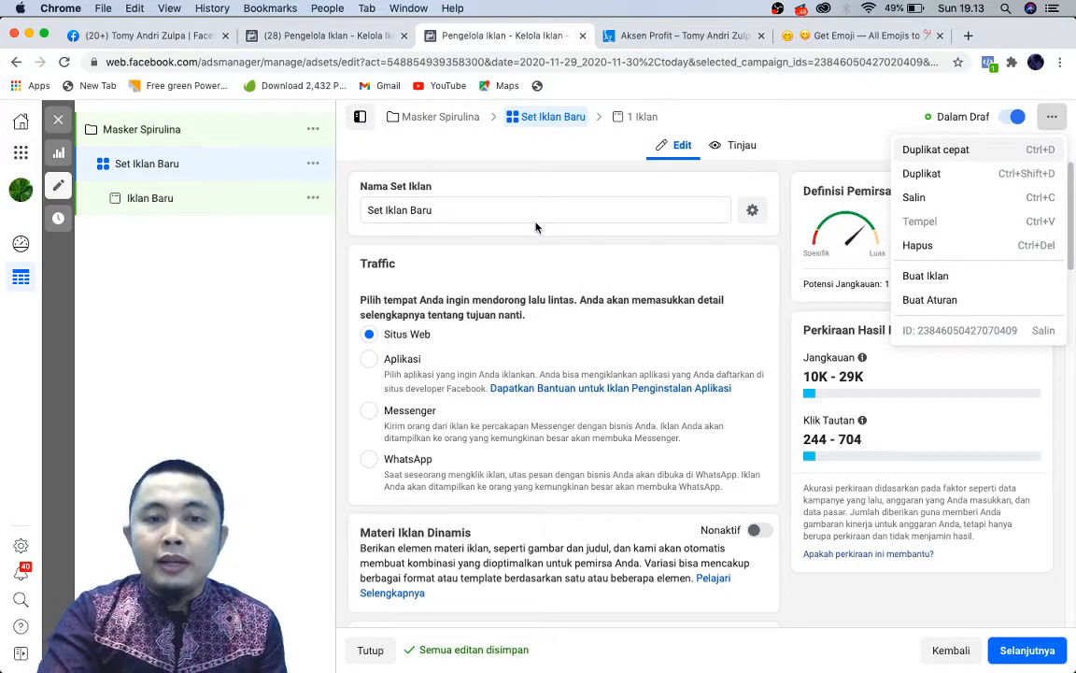
left_click(517, 248)
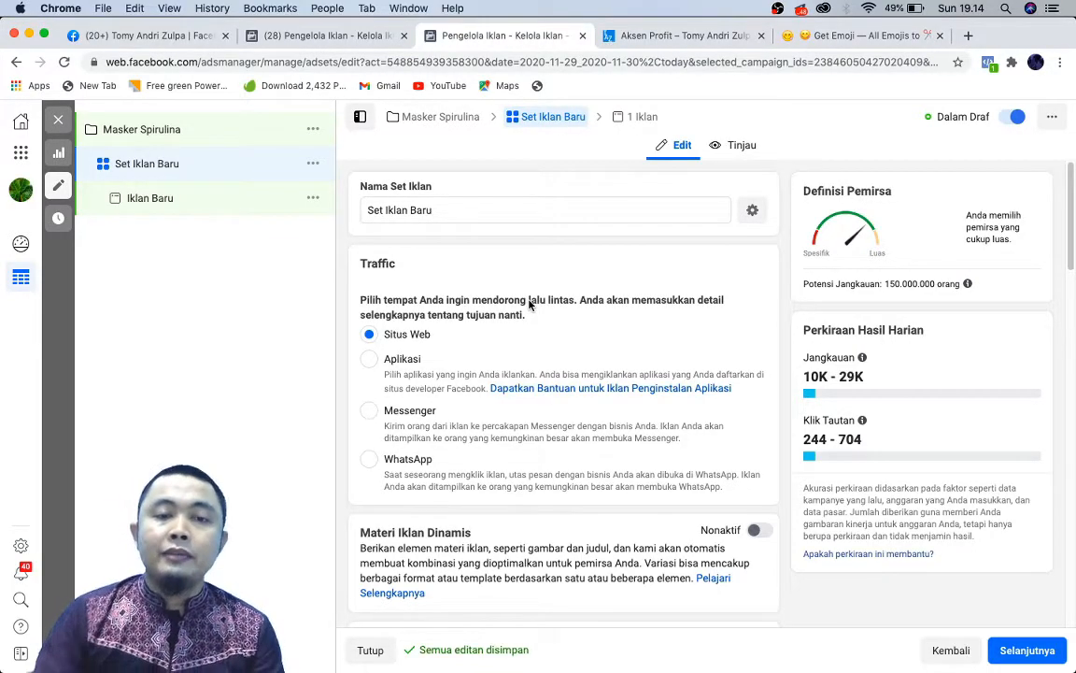
Review the ad set's traffic destinations, Materi Iklan Dinamis, Promo, and budget and schedule sections.
scroll(530, 302, "down", 2)
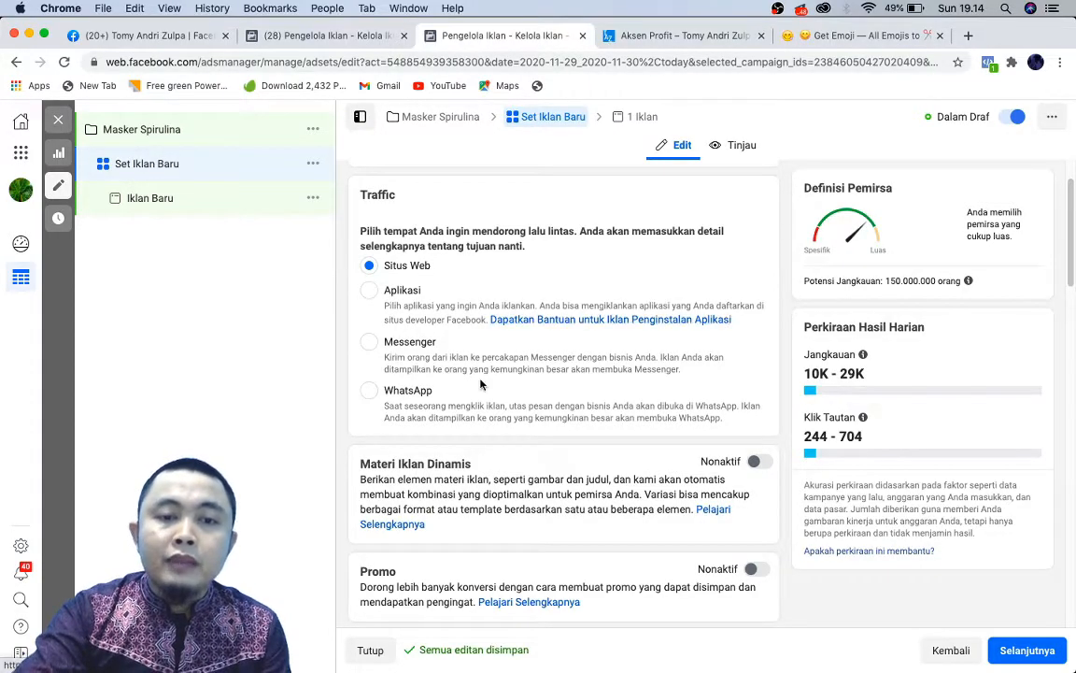
scroll(462, 335, "down", 3)
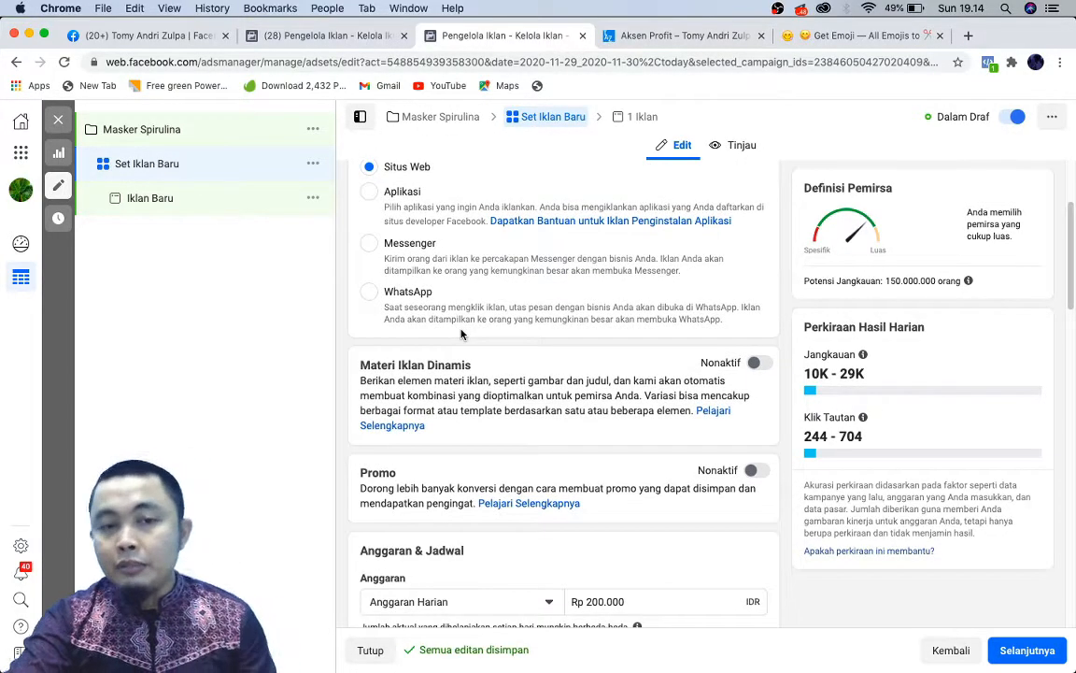
scroll(460, 334, "down", 3)
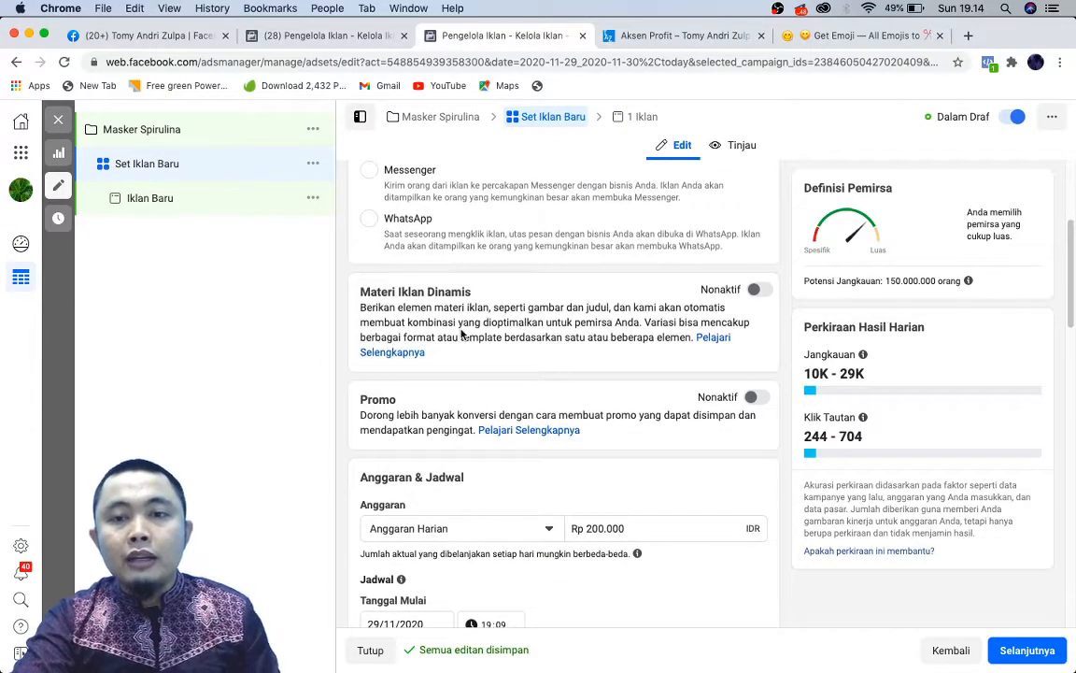
scroll(461, 334, "down", 2)
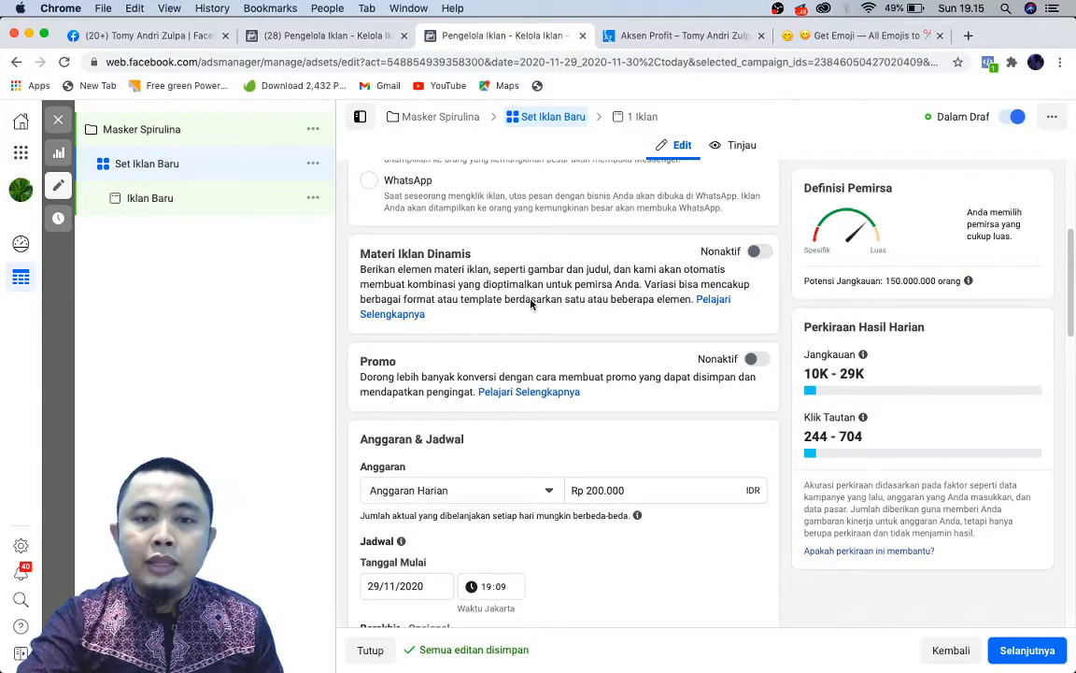
scroll(497, 306, "down", 3)
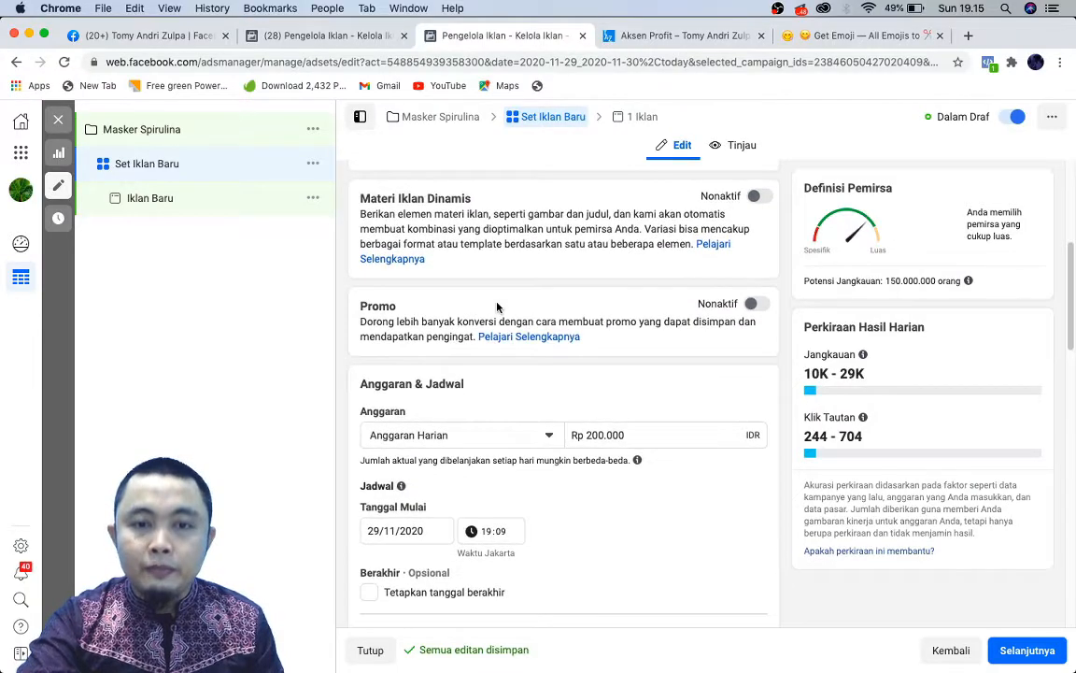
scroll(497, 306, "down", 2)
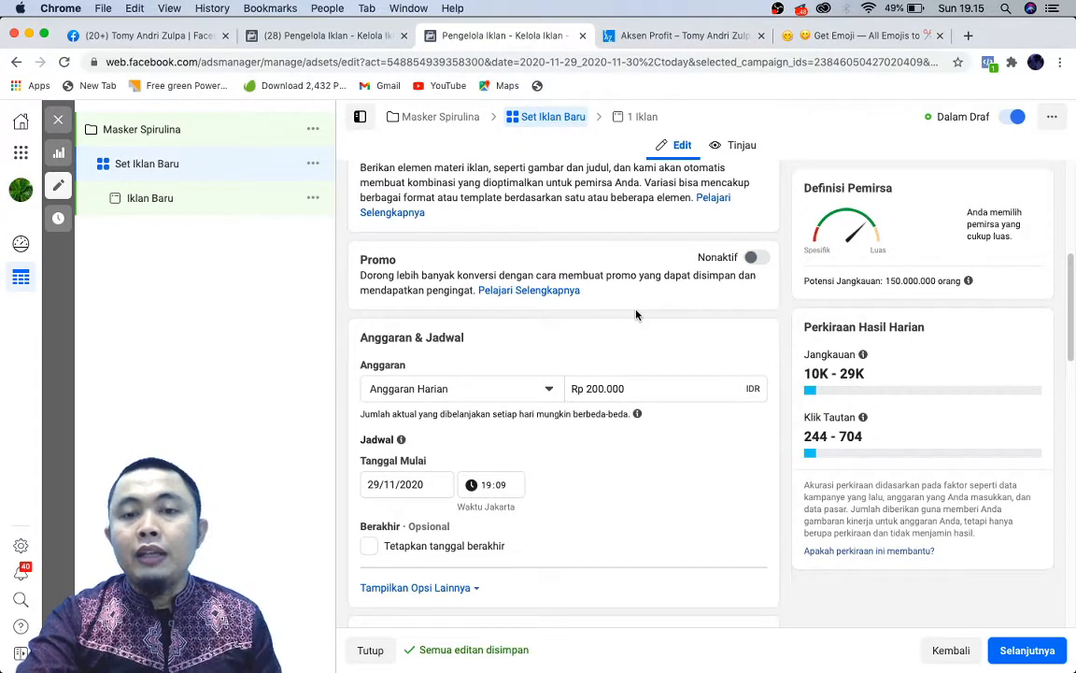
Try out Promo for the ad set by choosing a Facebook page and viewing the Buat Promo form, and turn Promo off again.
left_click(753, 260)
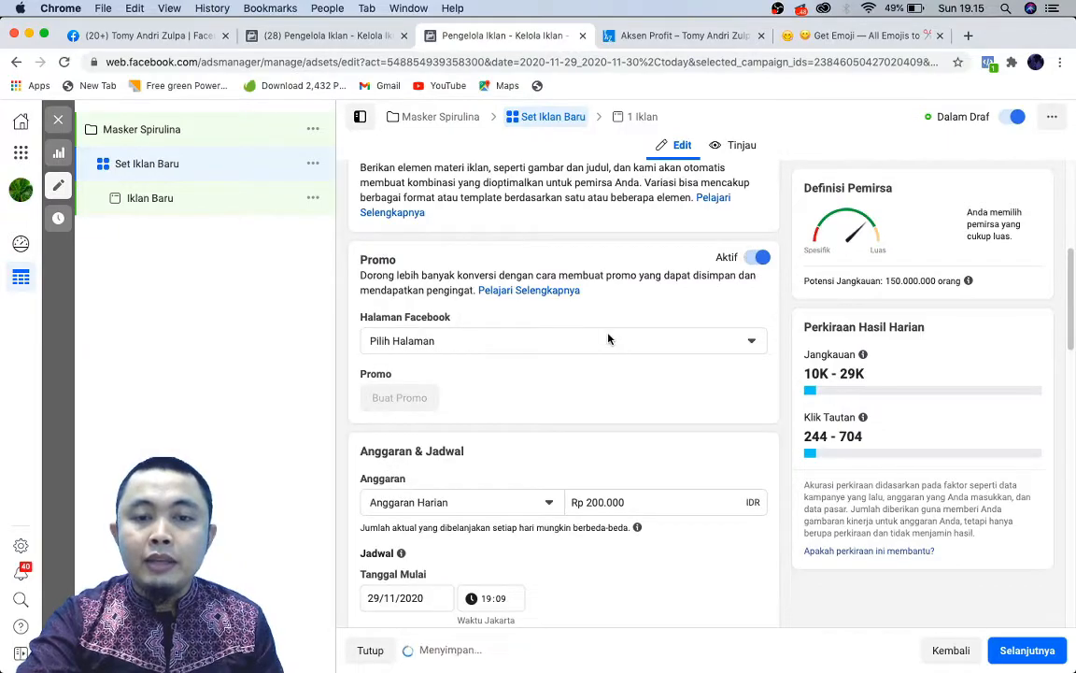
left_click(549, 343)
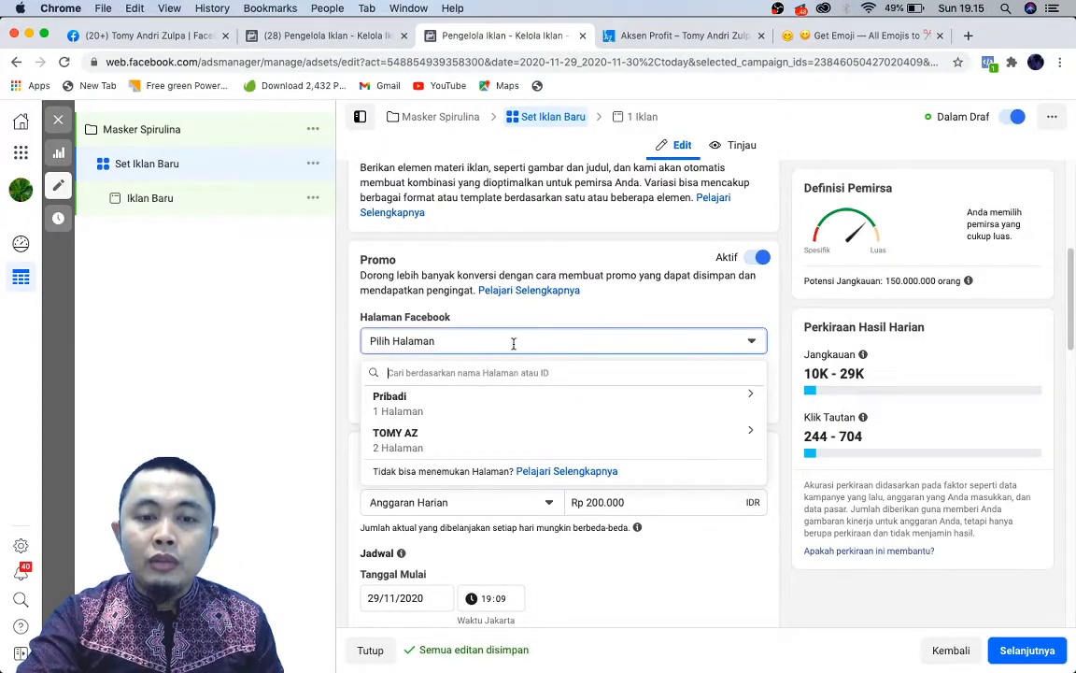
left_click(464, 442)
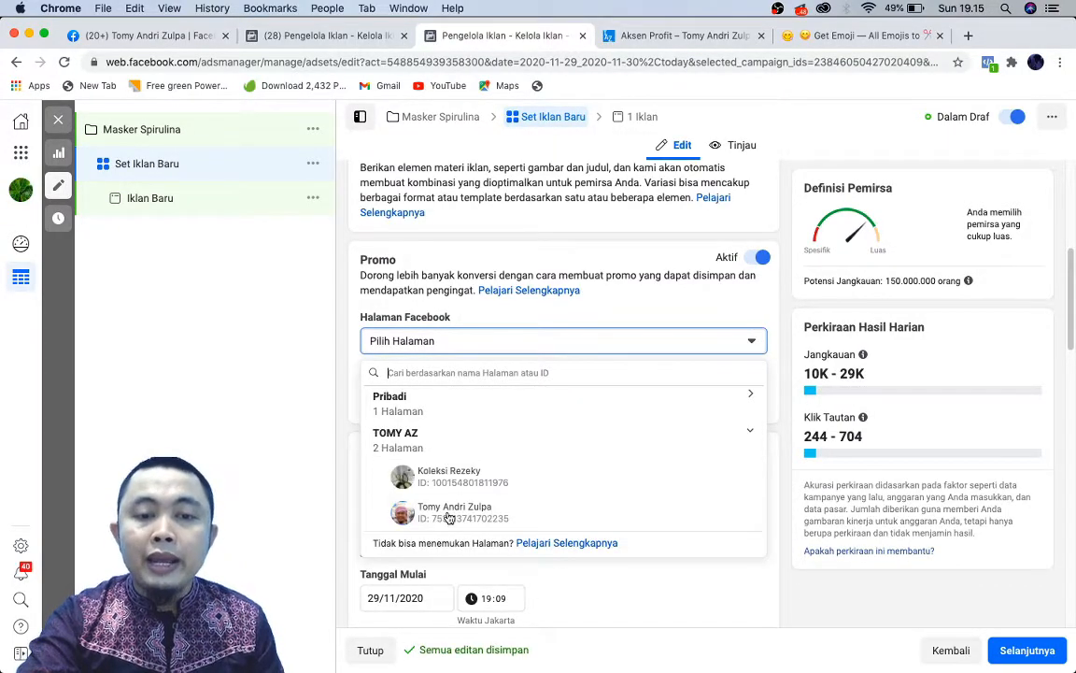
left_click(454, 520)
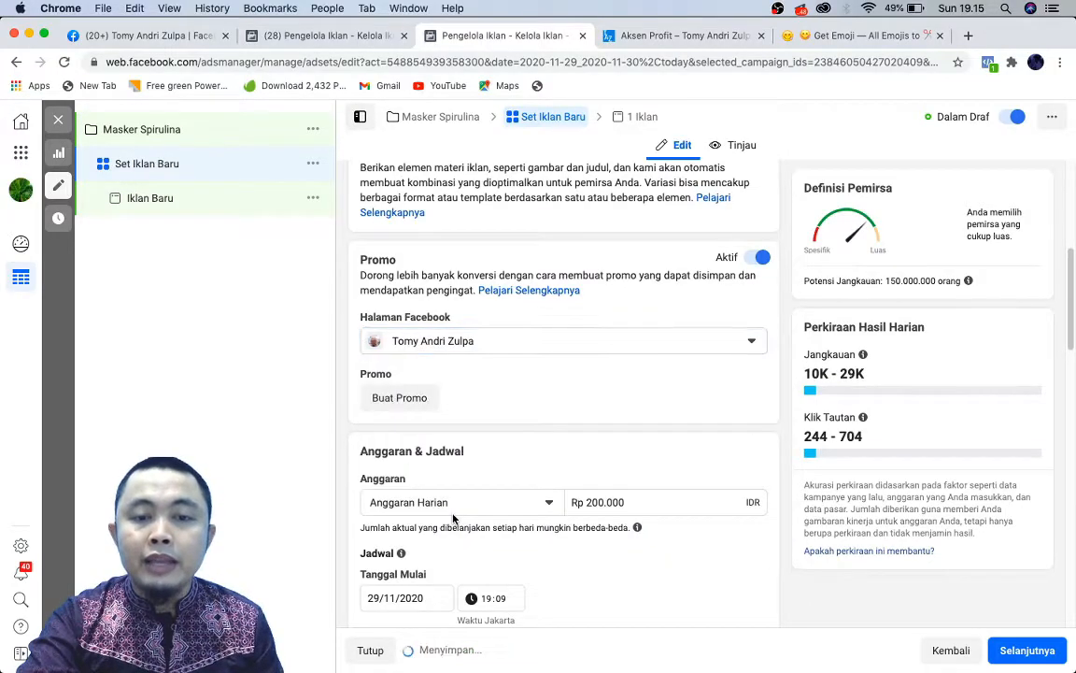
scroll(612, 402, "down", 1)
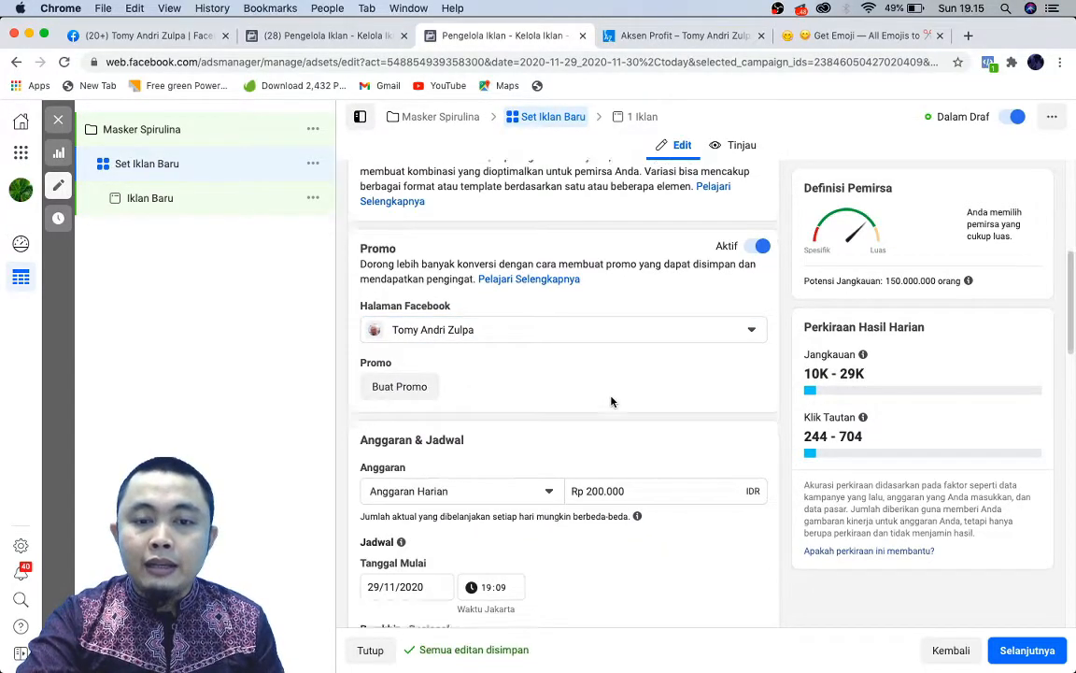
left_click(400, 373)
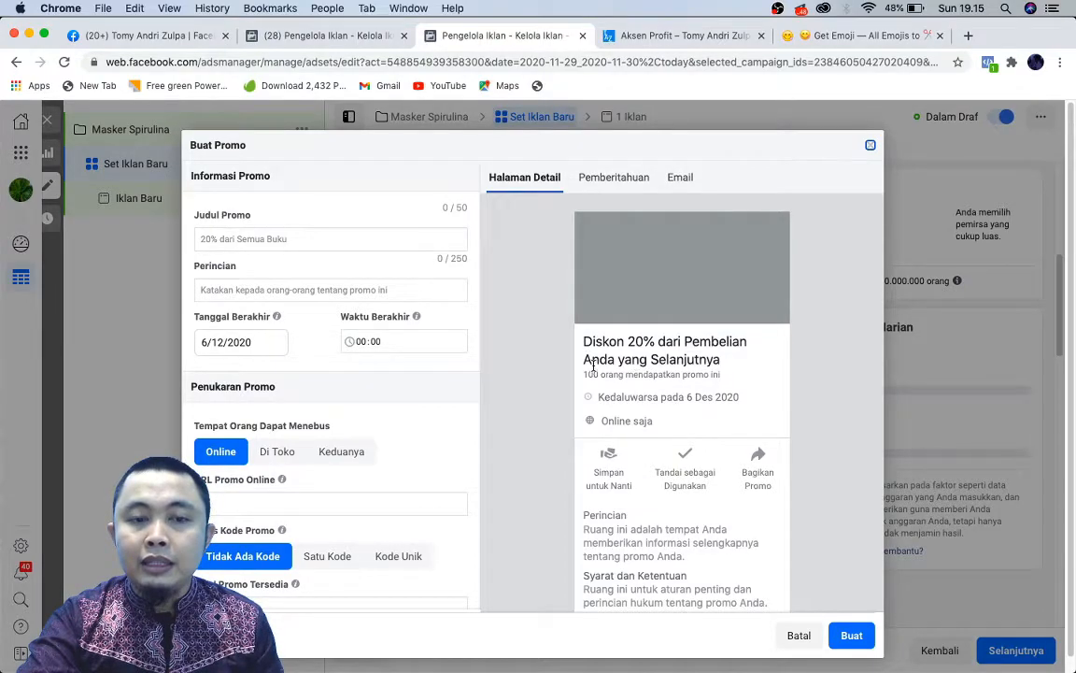
left_click(870, 147)
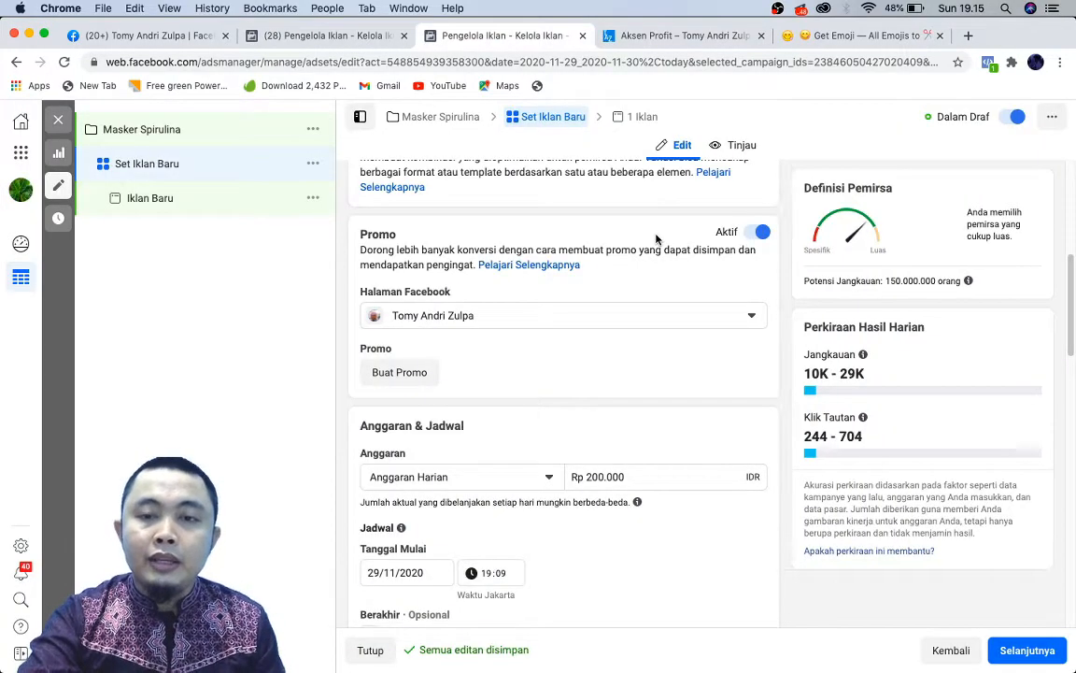
left_click(755, 235)
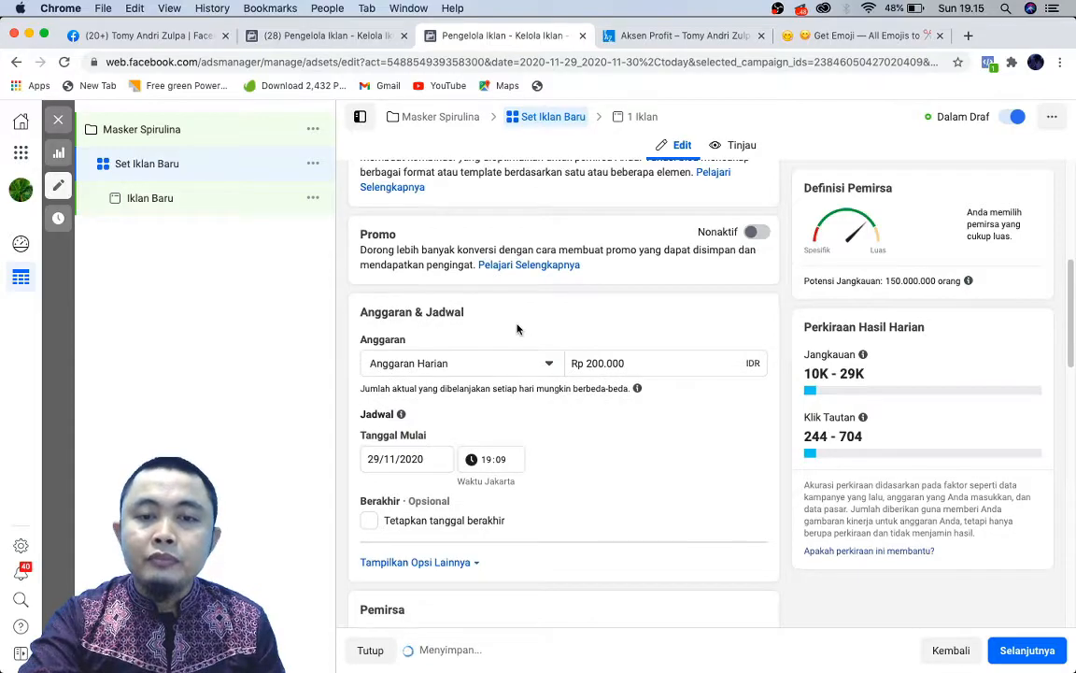
Bring up the budget type choices in the Anggaran & Jadwal section of the Masker Spirulina ad set.
scroll(471, 347, "down", 1)
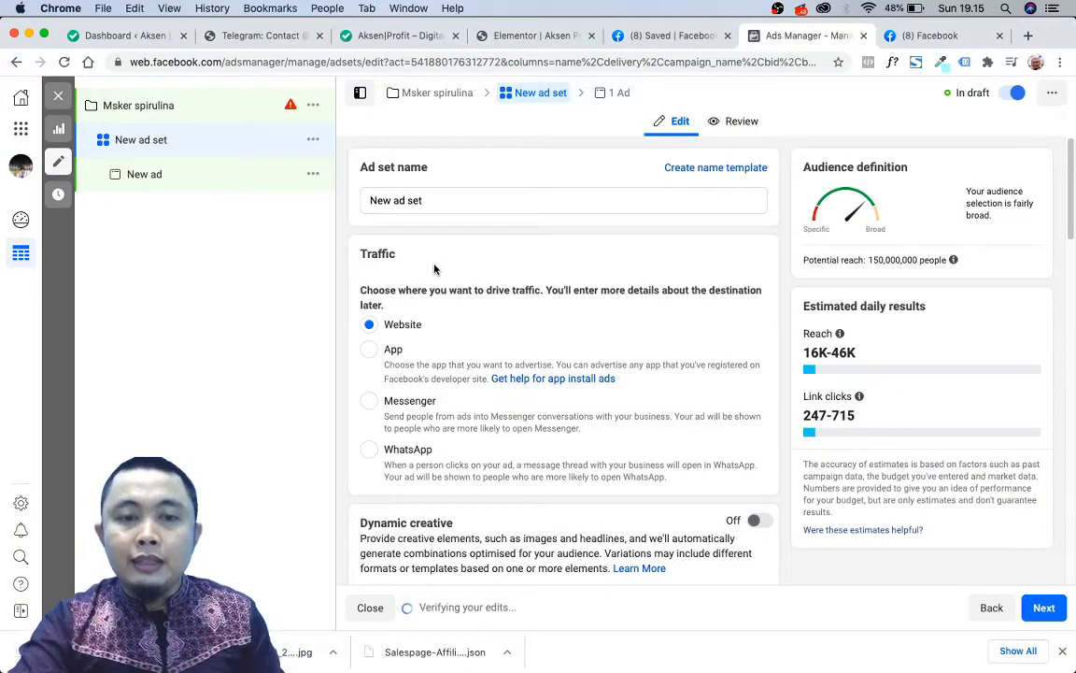
scroll(434, 269, "down", 5)
scroll(434, 269, "down", 4)
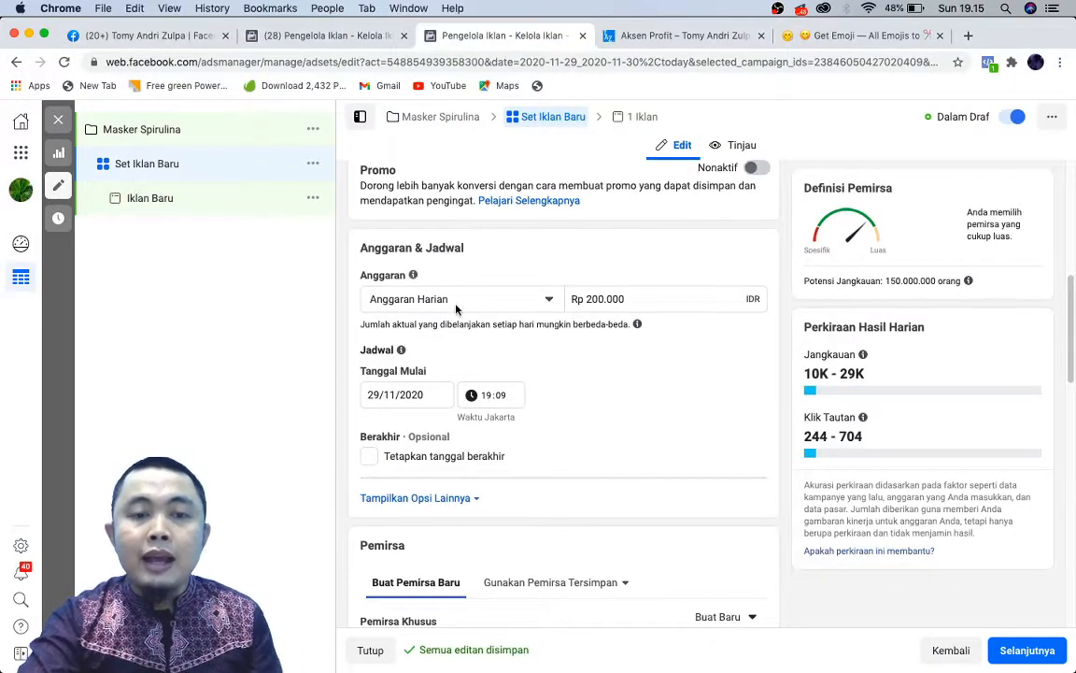
left_click(455, 307)
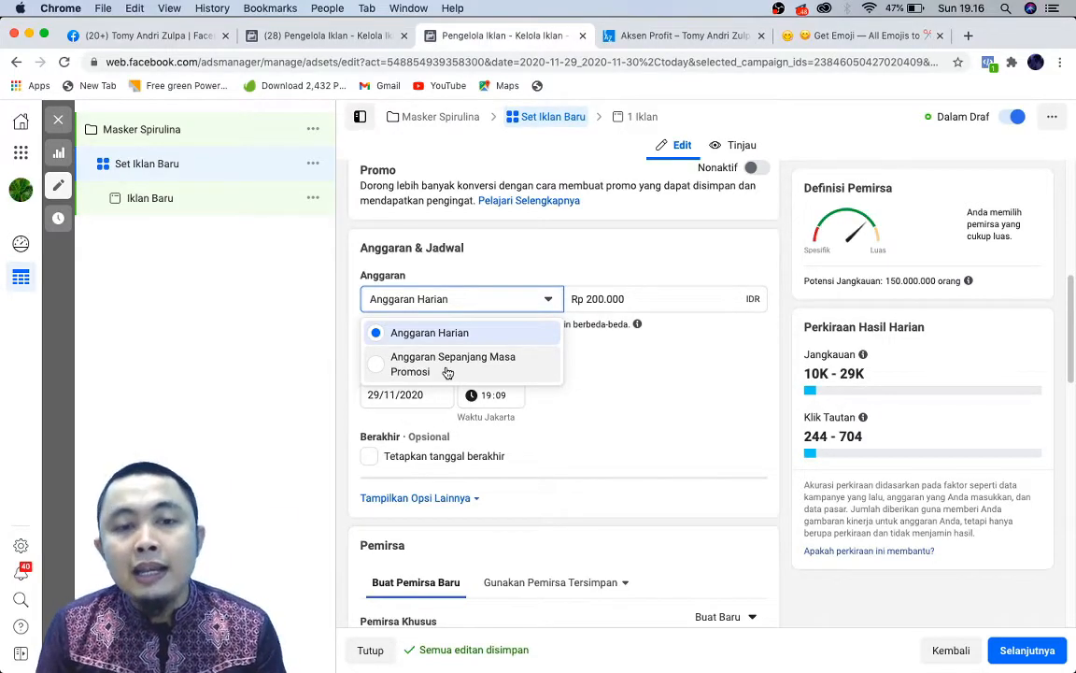
Keep Anggaran Harian as the Masker Spirulina ad set's budget type and set the amount to Rp 16.500.
left_click(652, 298)
left_click(652, 298)
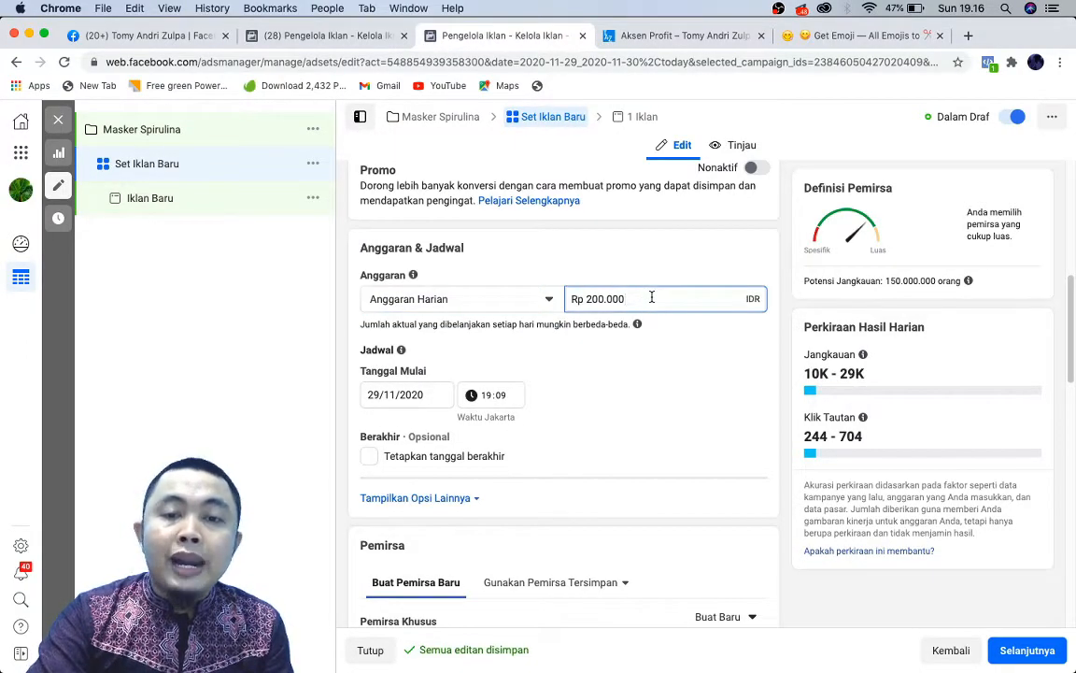
key("BackSpace")
key("BackSpace")
key("BackSpace")
key("BackSpace")
key("BackSpace")
key("BackSpace")
key("BackSpace")
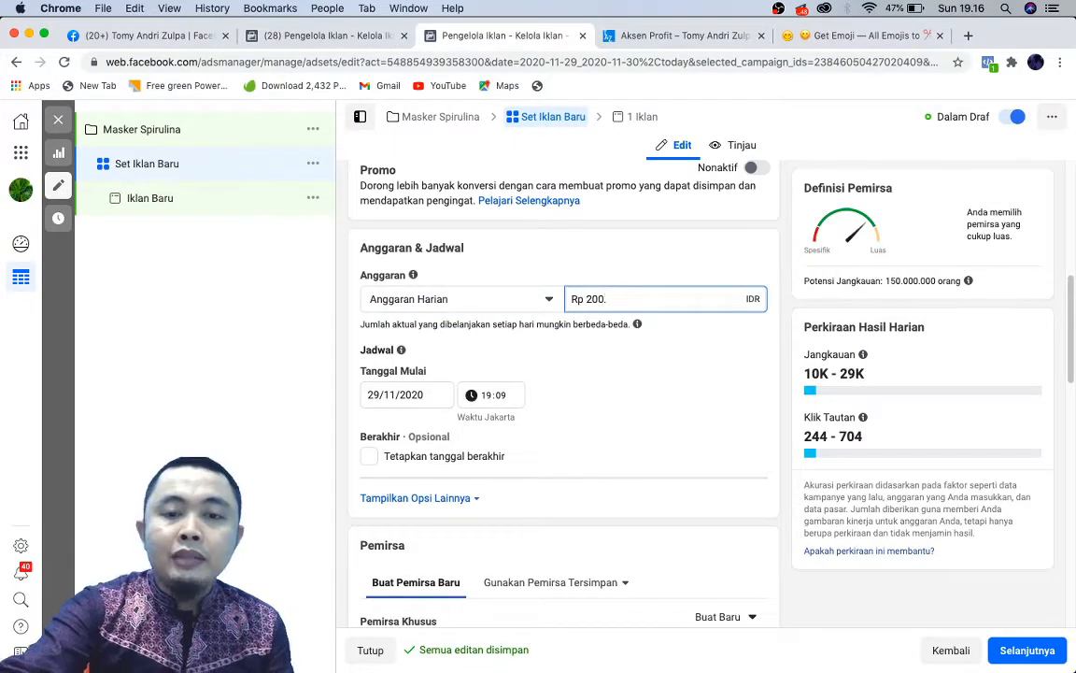
key("BackSpace")
key("BackSpace")
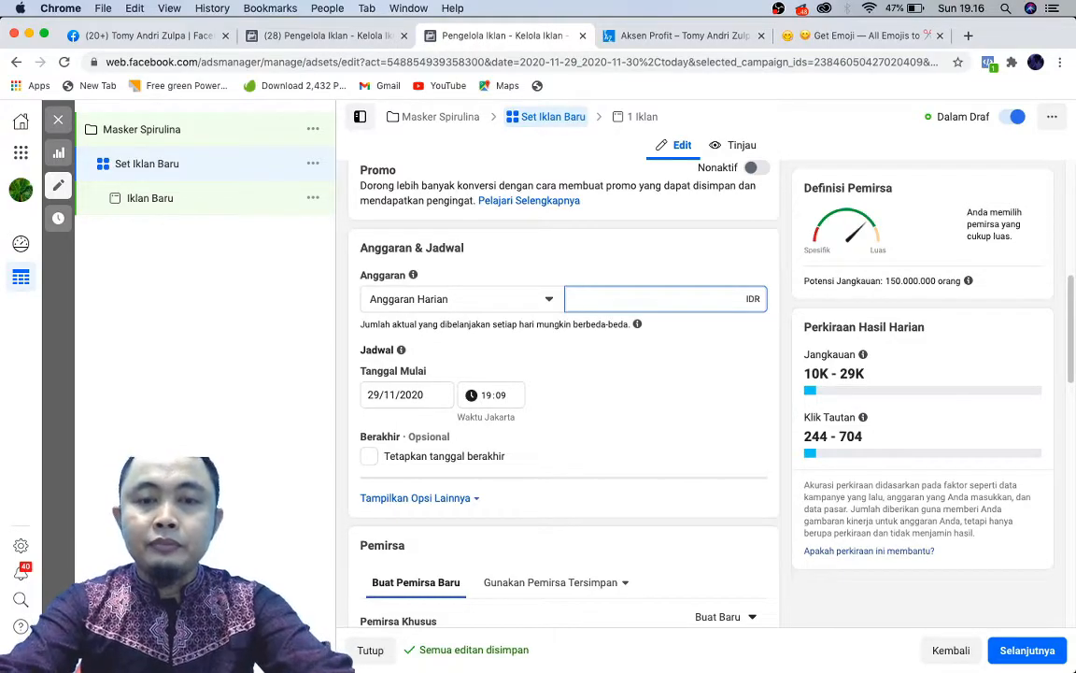
type("16.5")
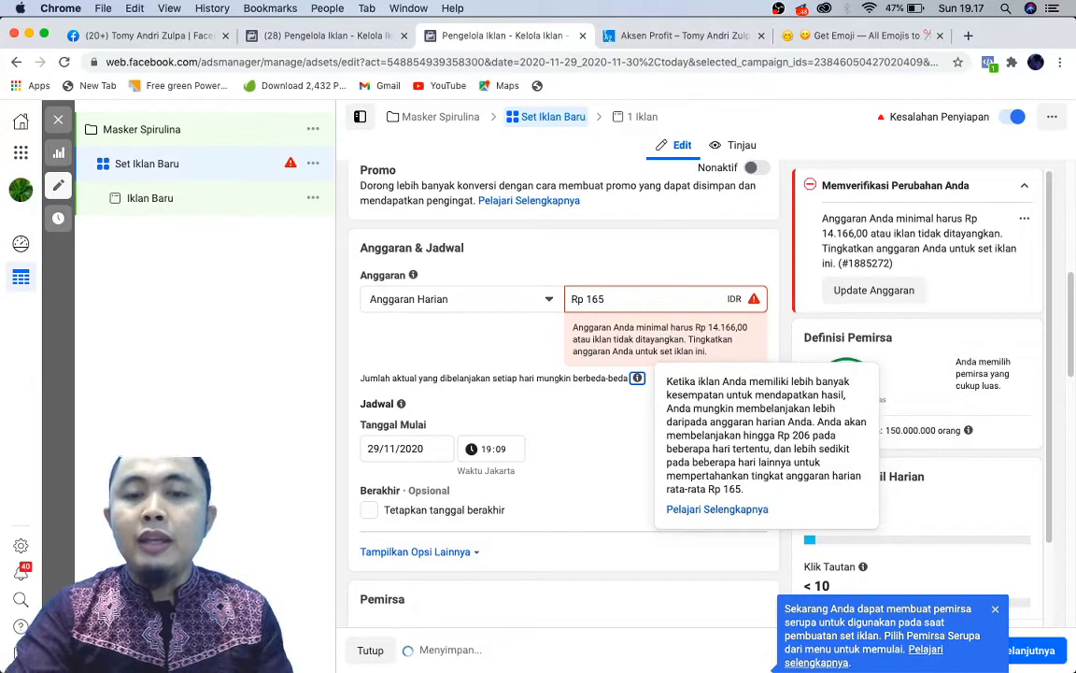
type("00")
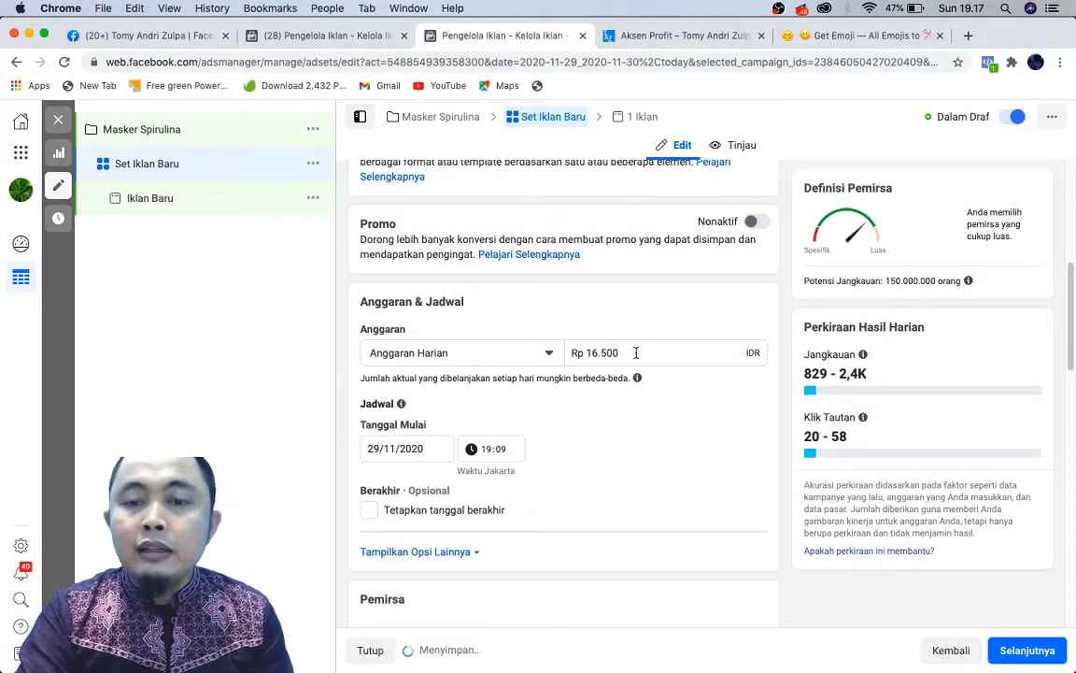
Set the Masker Spirulina ad set's daily budget to Rp 50.000.
left_click(640, 355)
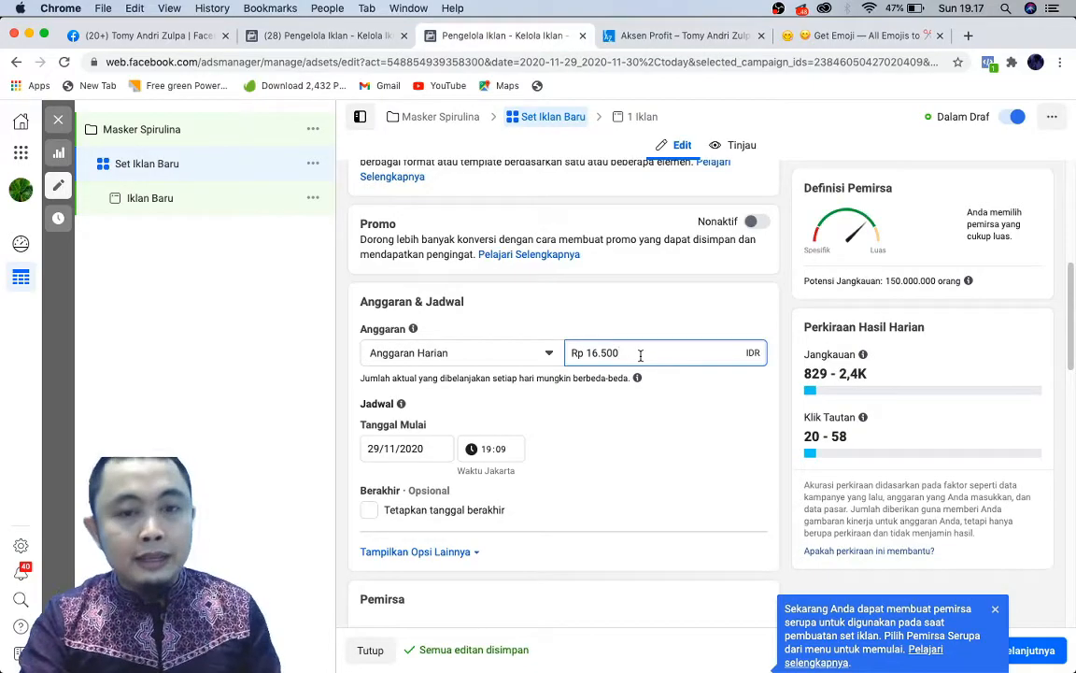
key("BackSpace")
key("BackSpace")
key("BackSpace")
key("BackSpace")
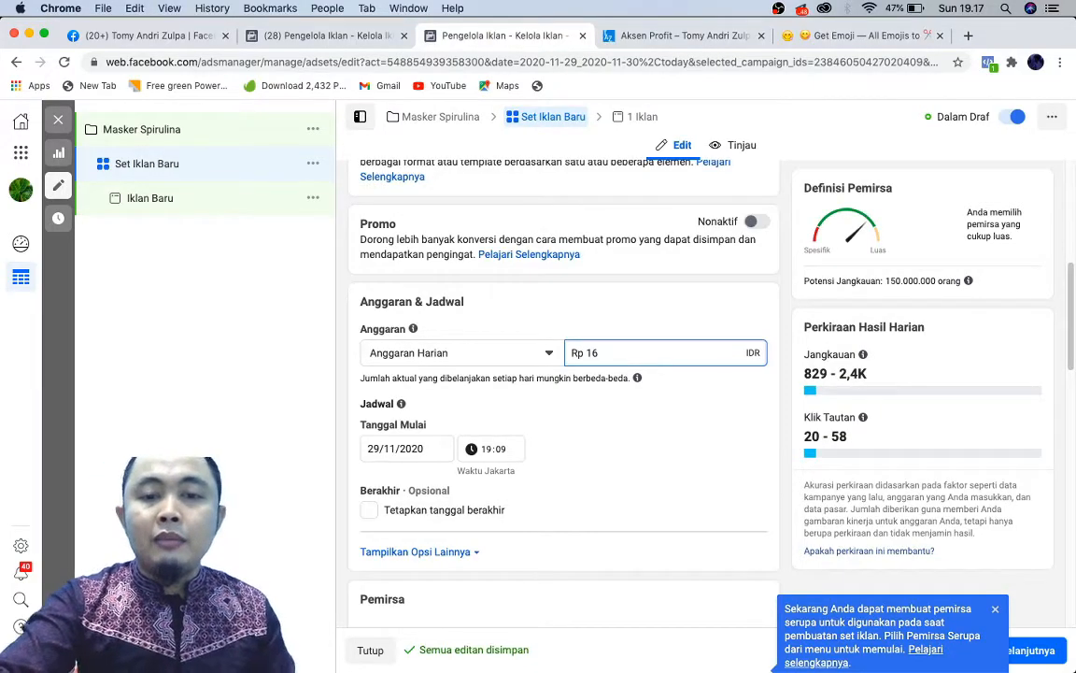
key("BackSpace")
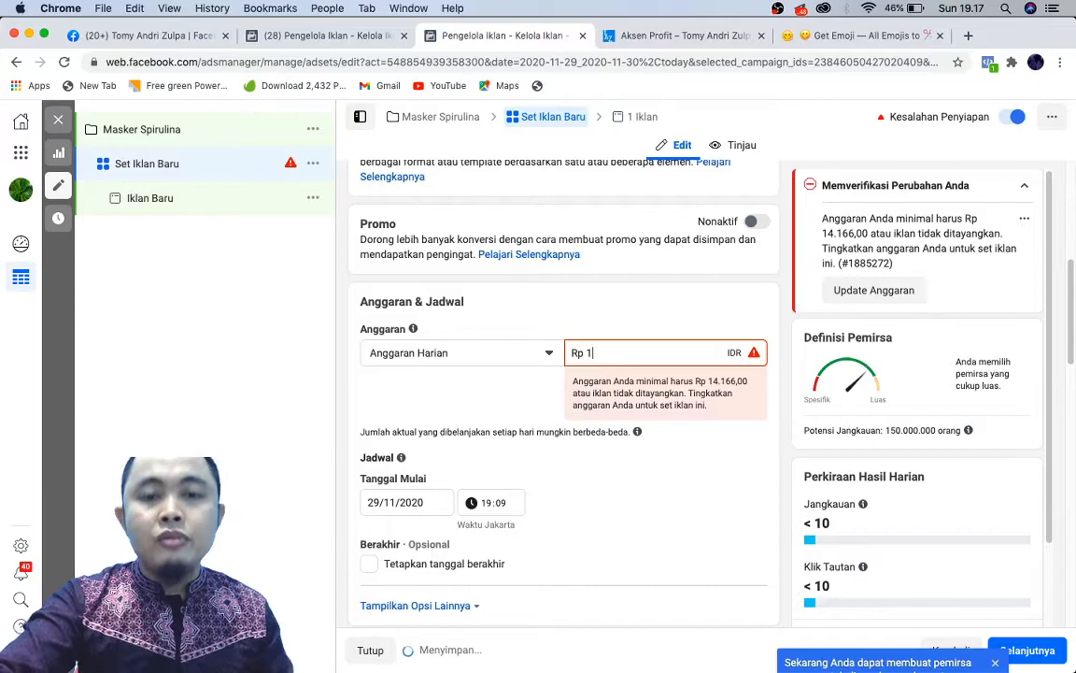
key("BackSpace")
type("50")
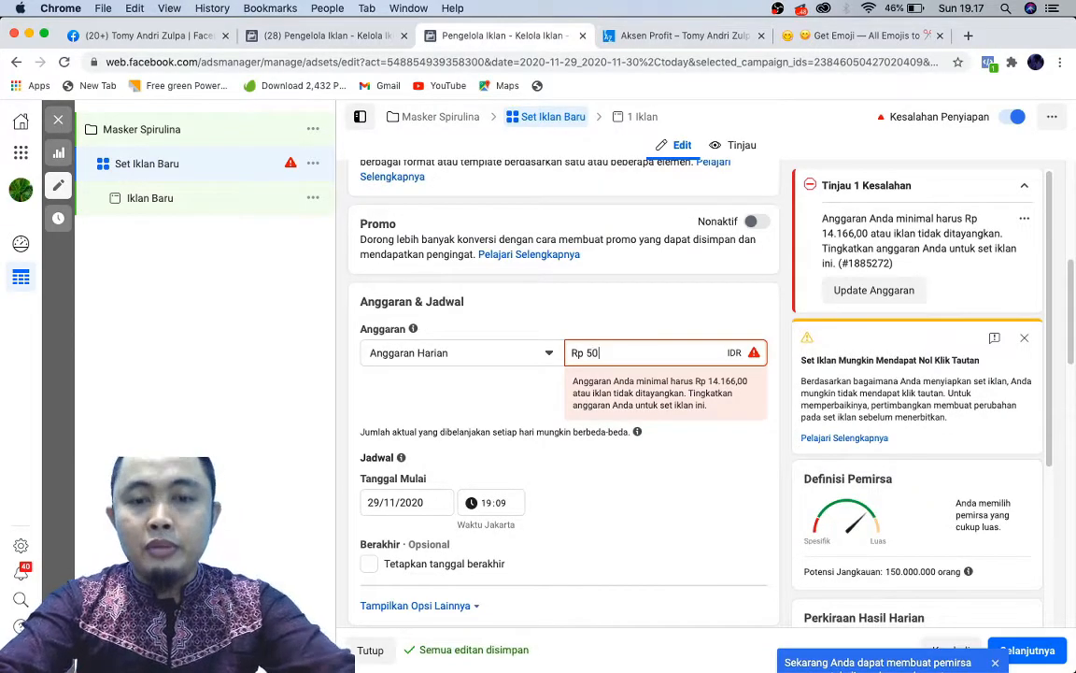
key("Tab")
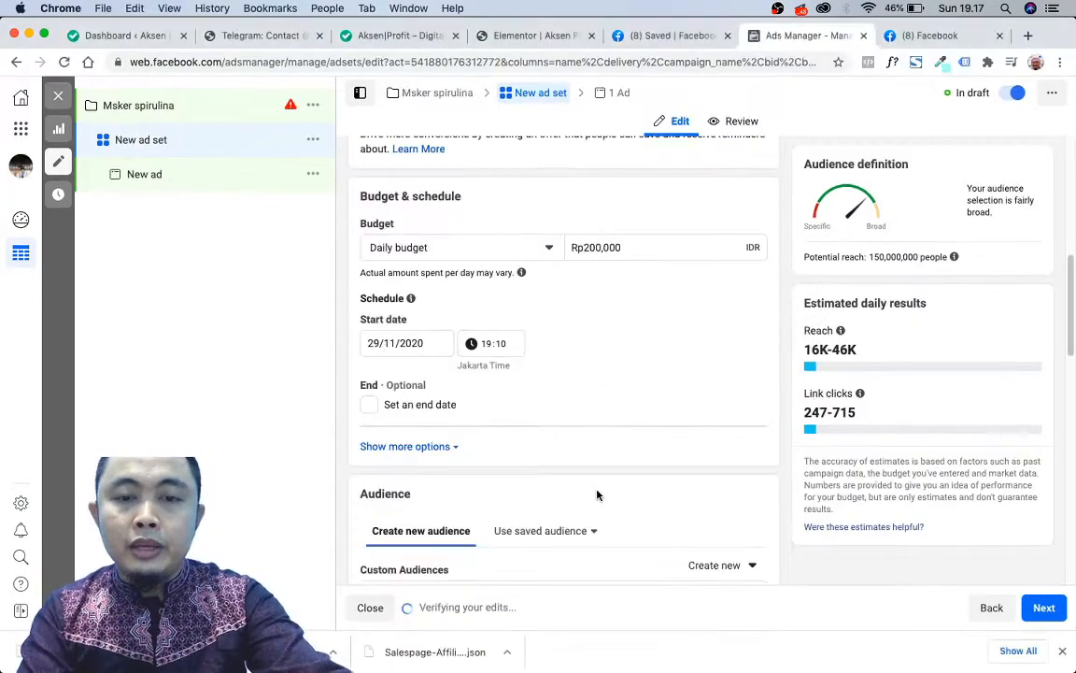
Check the budget types in the English draft's ad set, keep Daily budget, and set the amount to Rp50,000.
left_click(461, 248)
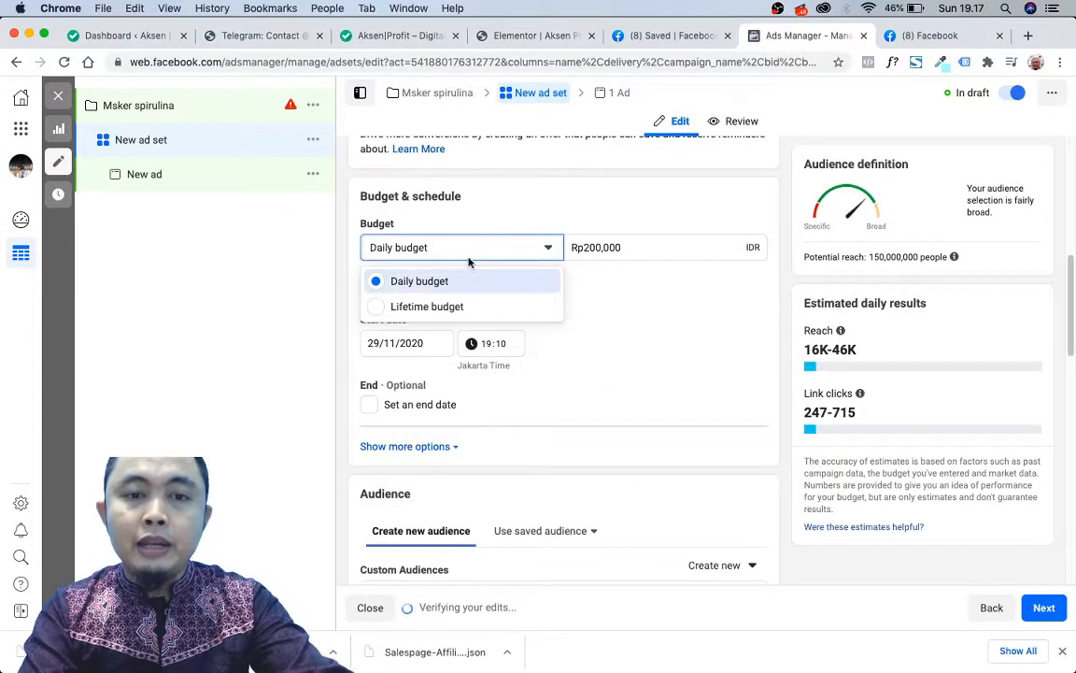
left_click(630, 247)
key("BackSpace")
key("BackSpace")
key("BackSpace")
key("BackSpace")
key("BackSpace")
key("BackSpace")
key("BackSpace")
key("BackSpace")
key("BackSpace")
type("50000")
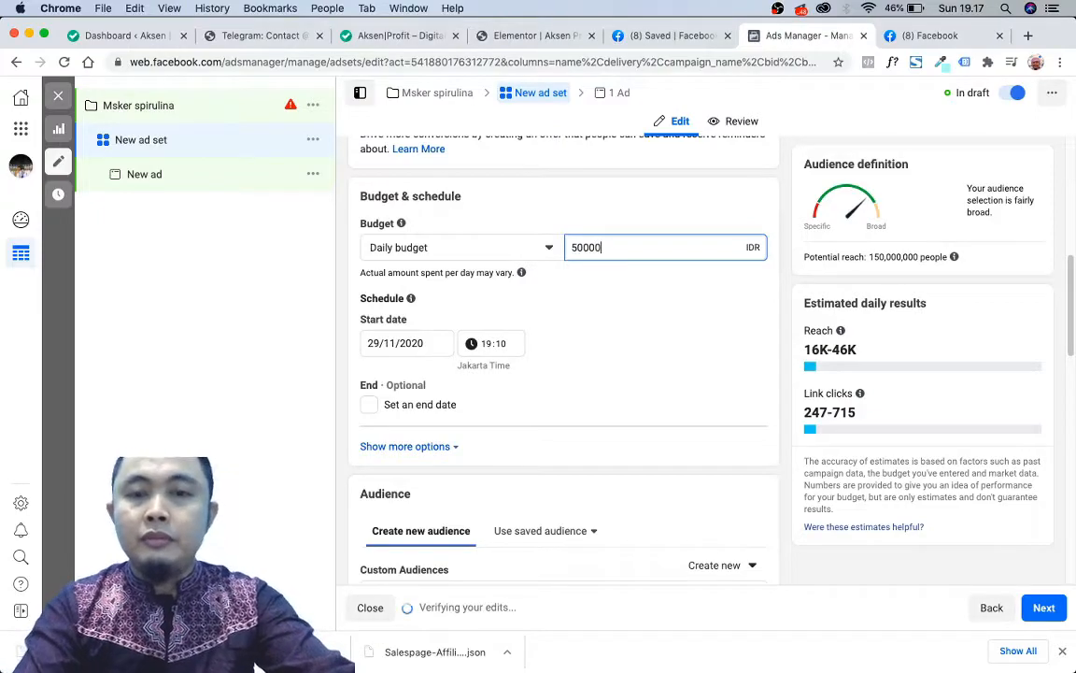
key("Tab")
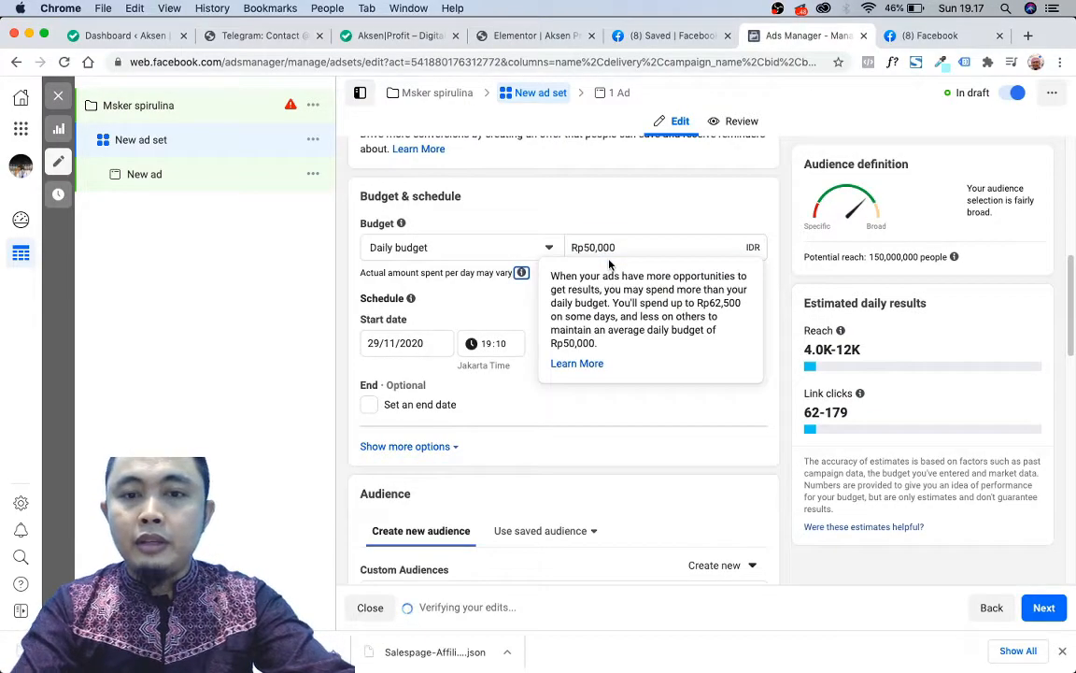
key("Tab")
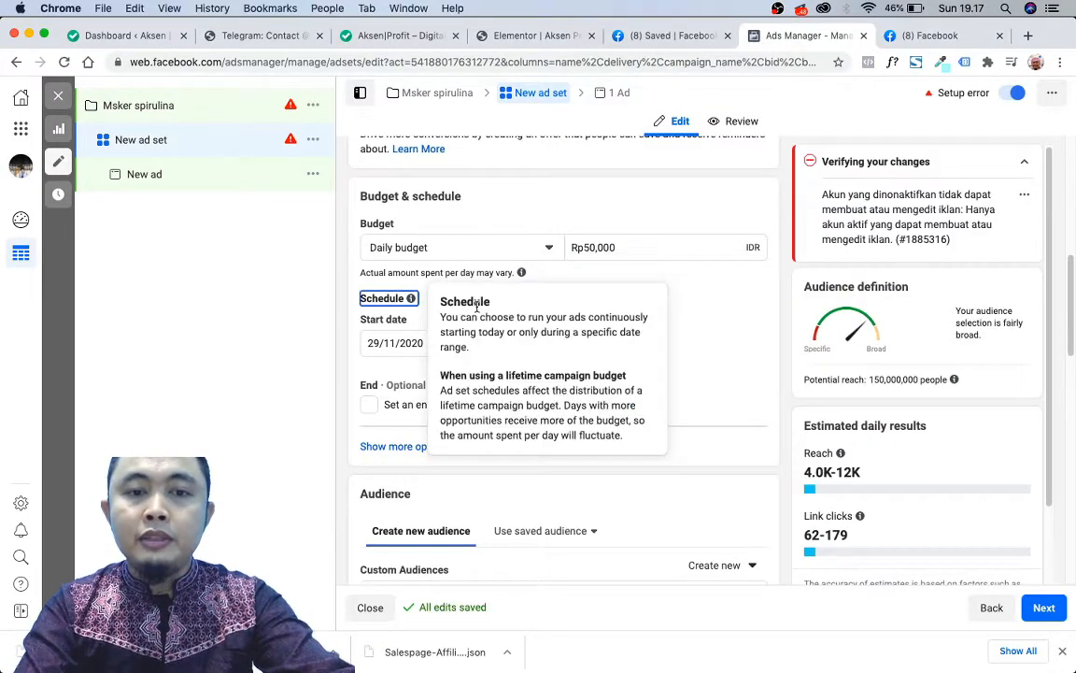
left_click(711, 309)
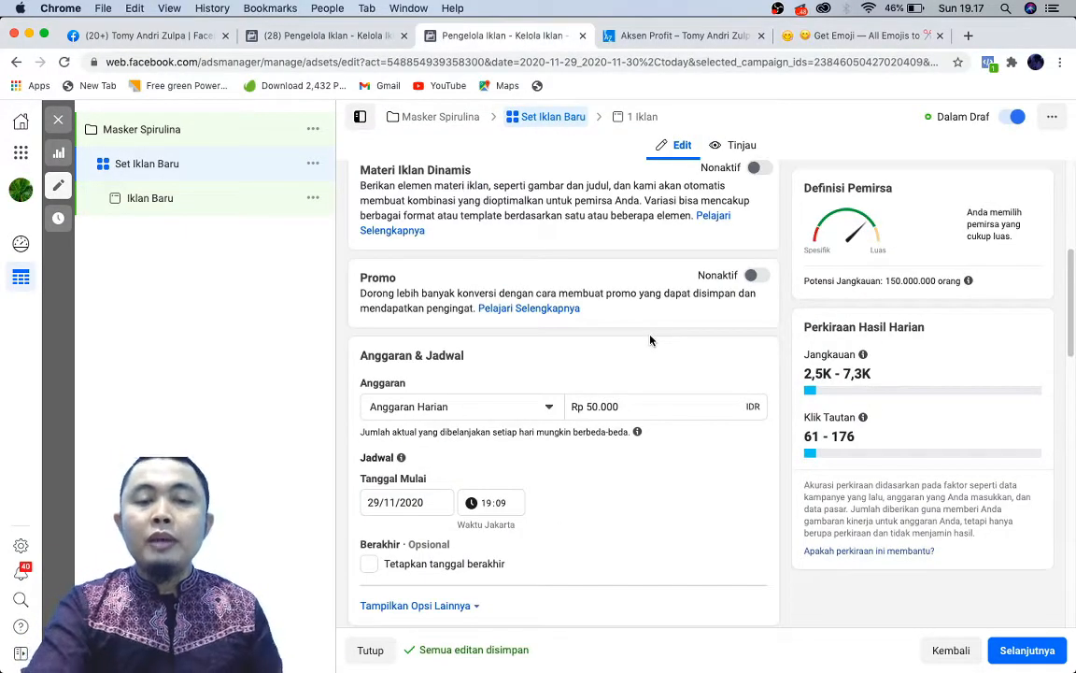
Expand the additional ad scheduling options under the budget and schedule of both the English and the Indonesian ad sets.
scroll(651, 340, "down", 3)
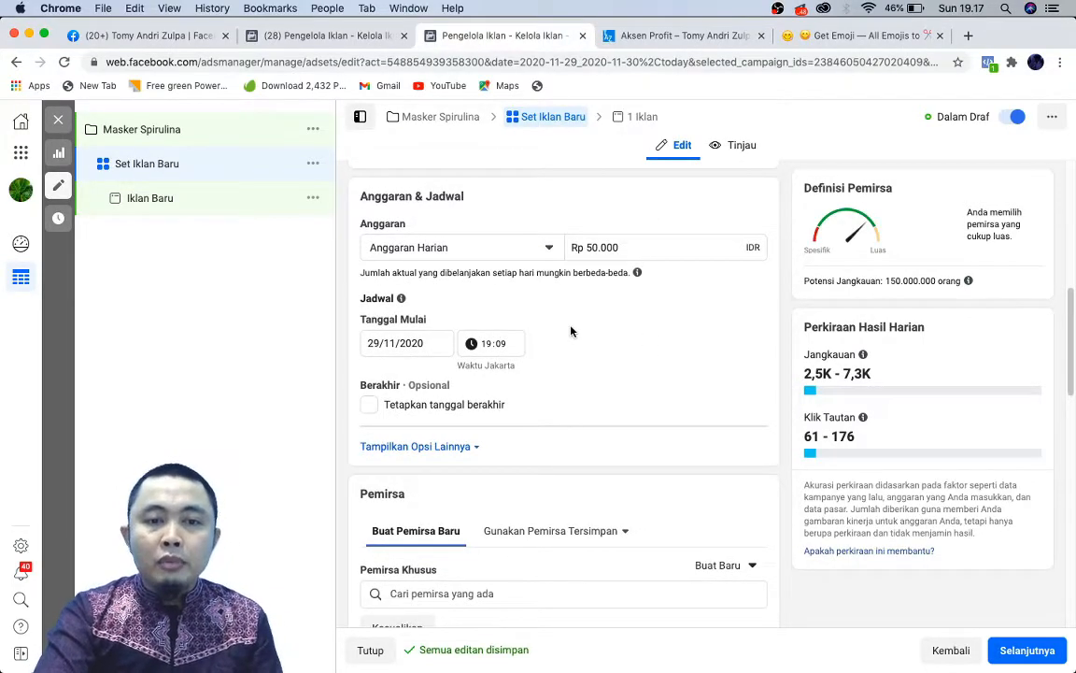
scroll(569, 329, "down", 1)
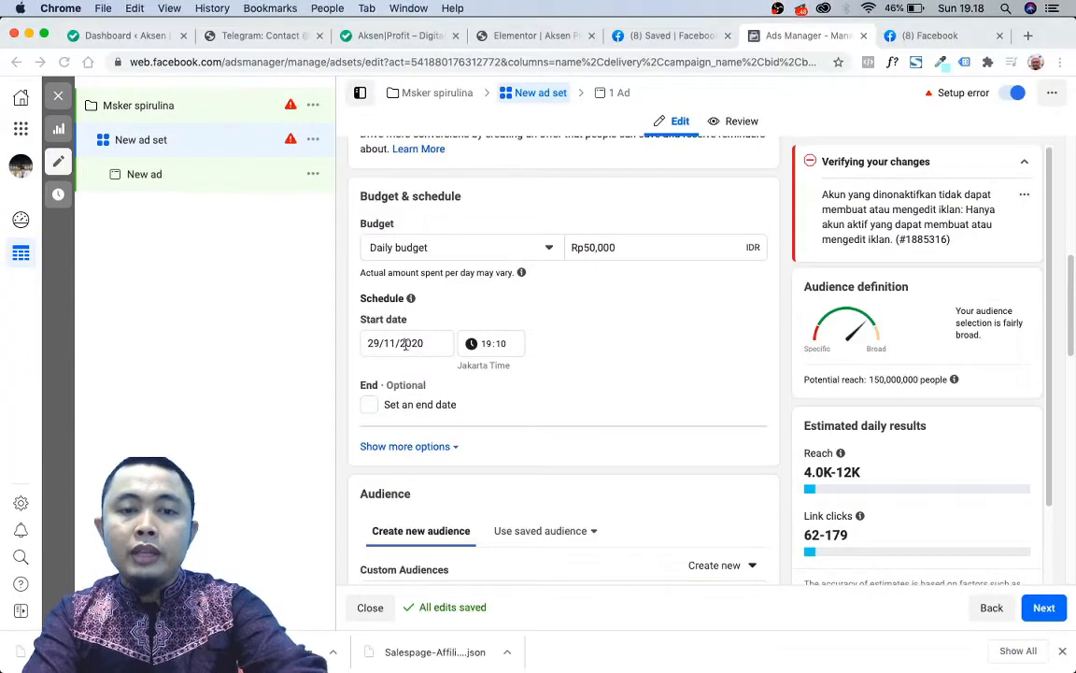
scroll(372, 290, "down", 3)
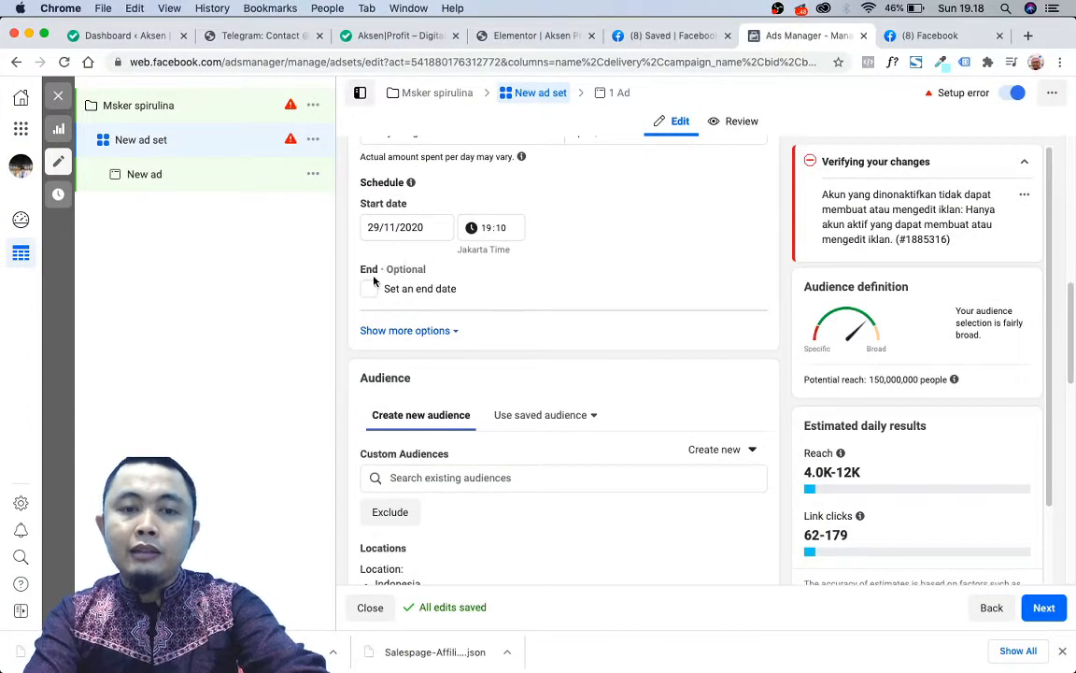
scroll(463, 329, "down", 2)
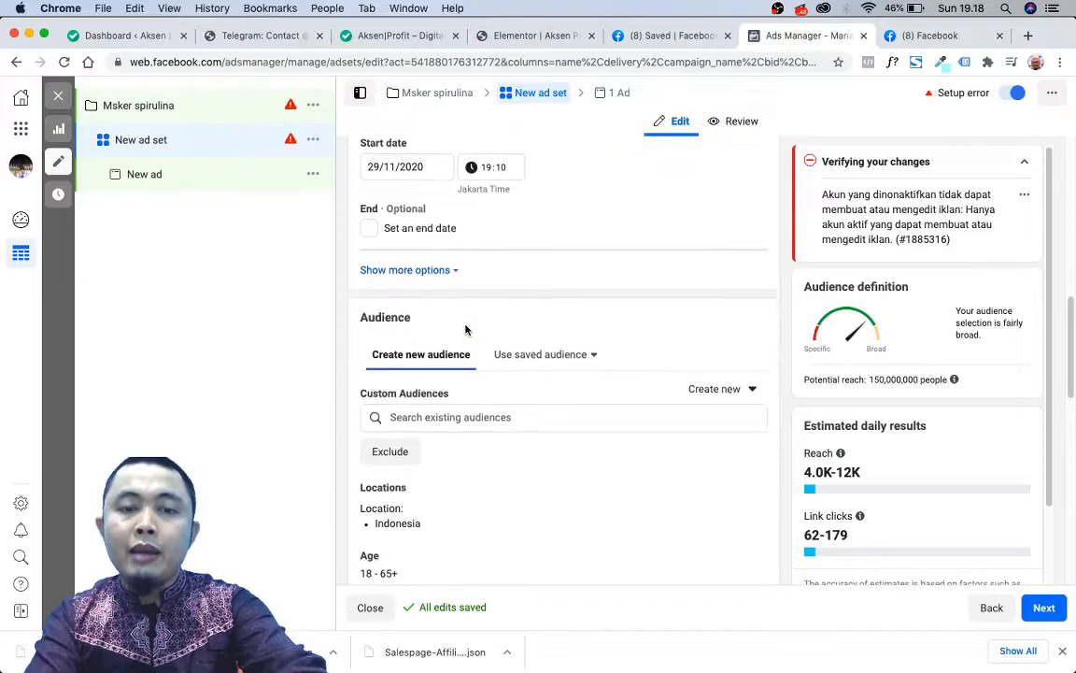
left_click(426, 262)
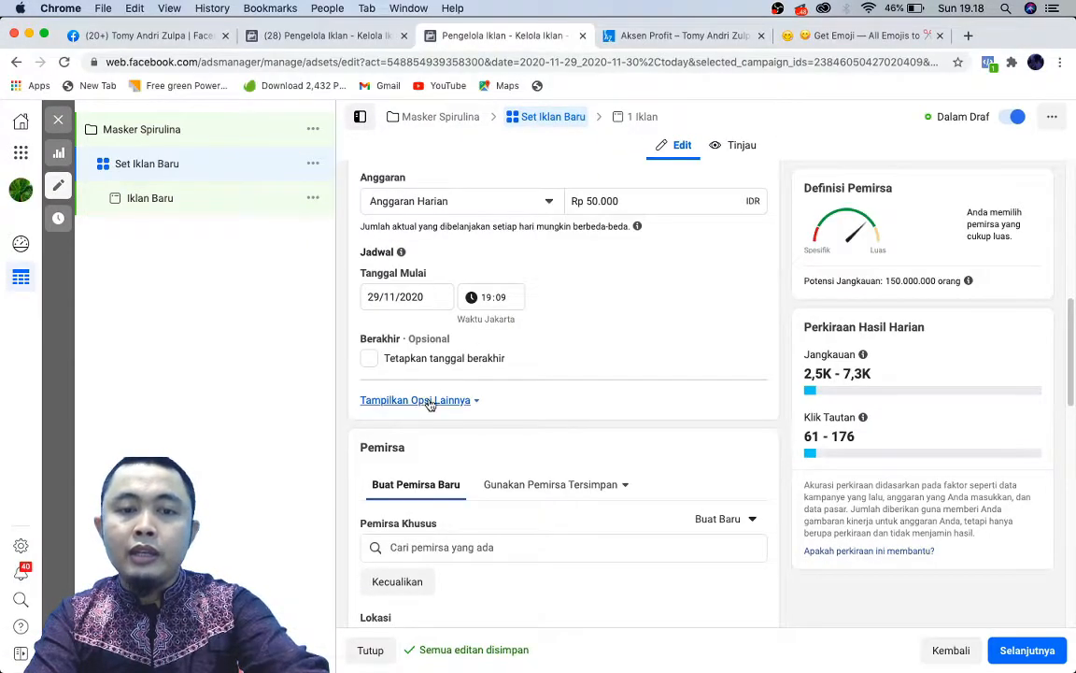
left_click(430, 399)
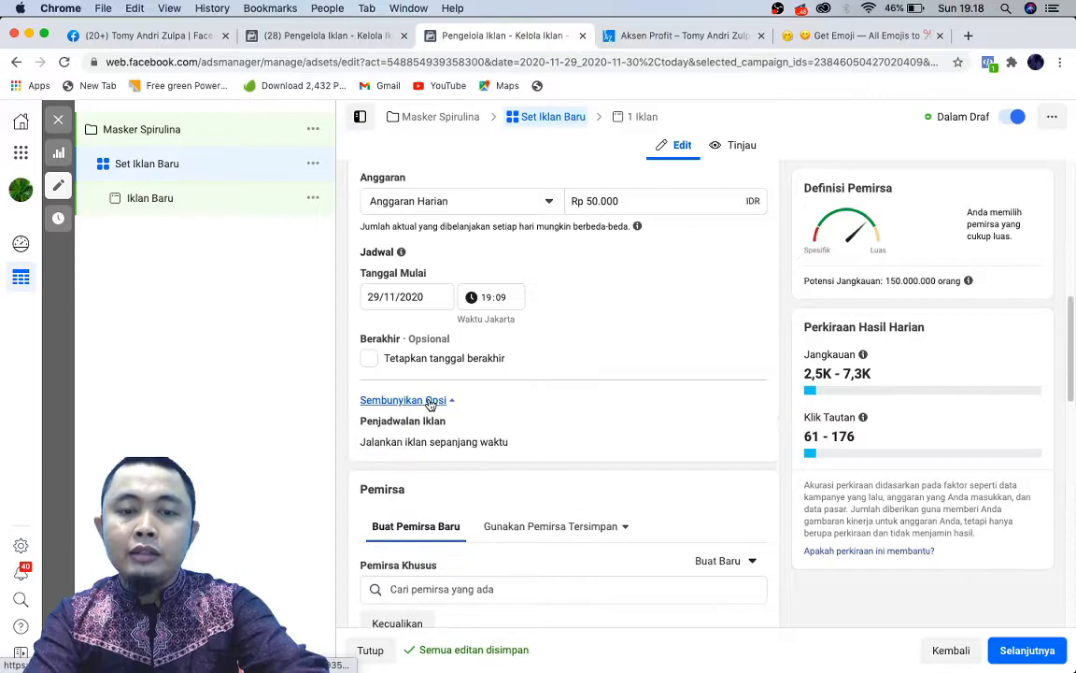
Review the audience sections of both ad sets, including location, age, gender, detailed targeting and the saved audience choices.
scroll(430, 401, "down", 1)
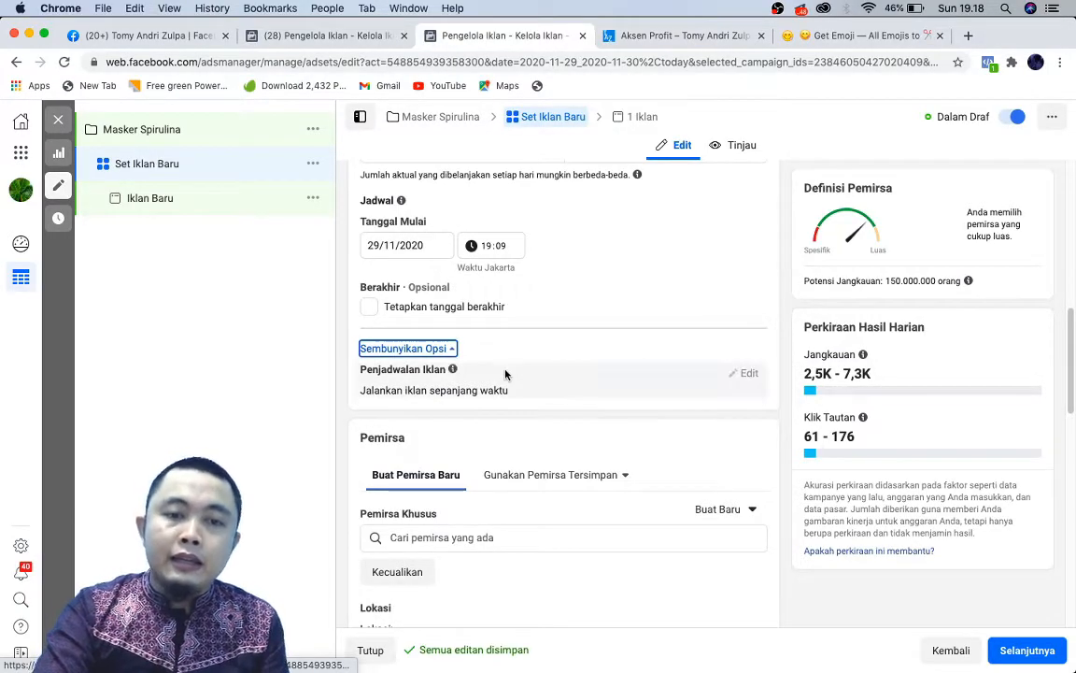
scroll(504, 374, "down", 1)
scroll(385, 344, "down", 2)
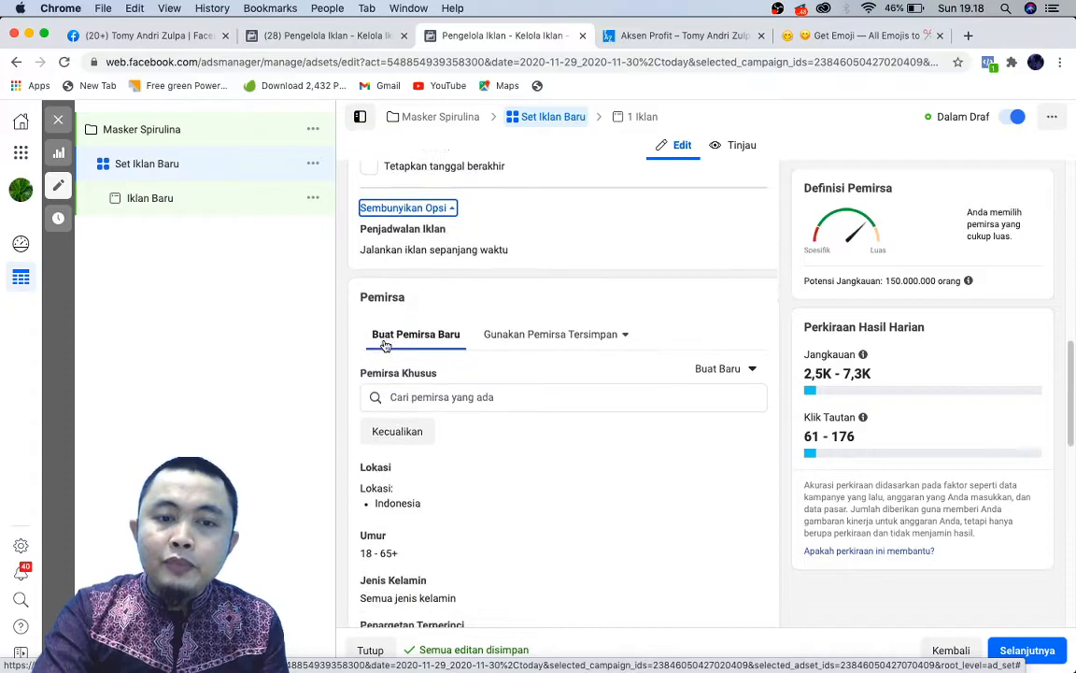
scroll(385, 346, "down", 1)
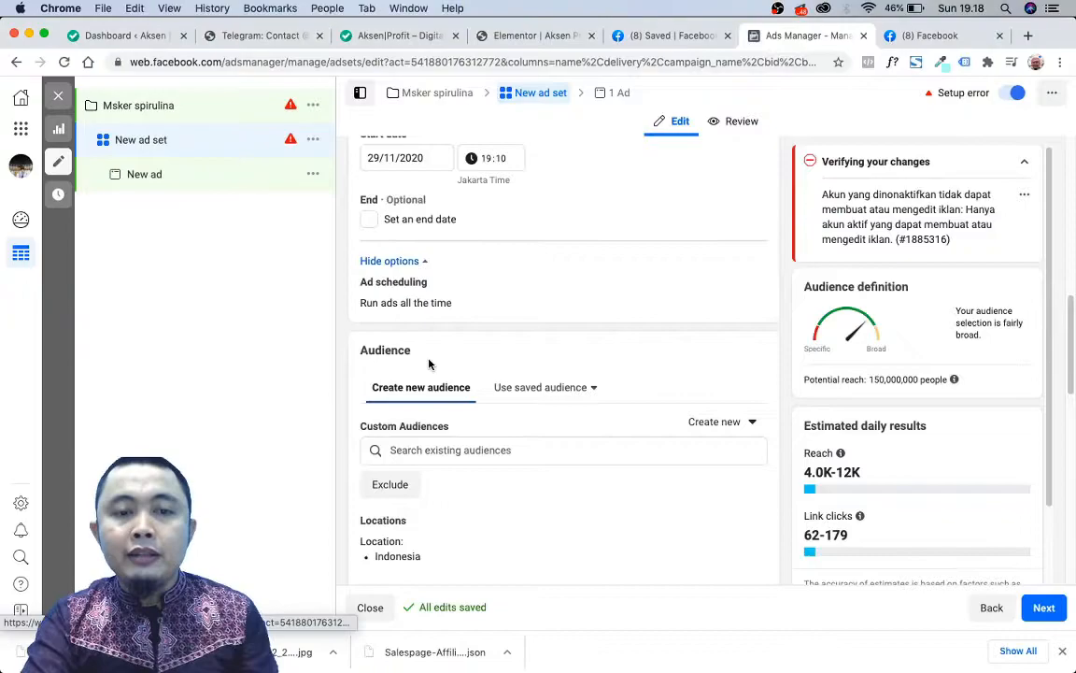
scroll(429, 364, "down", 3)
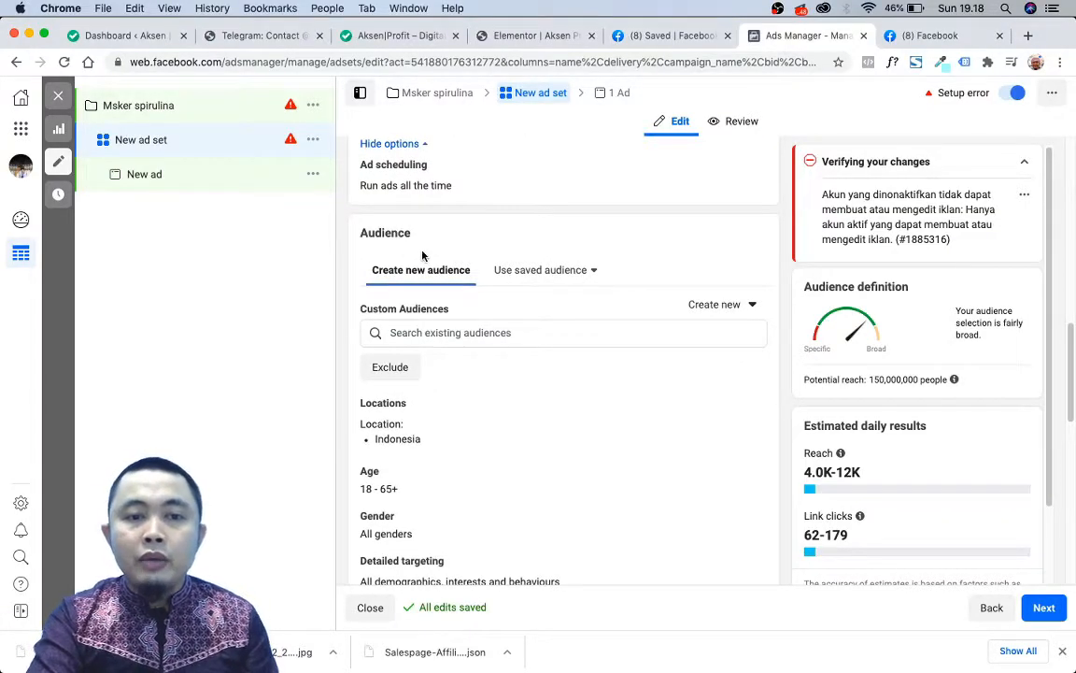
mouse_move(465, 320)
scroll(464, 320, "down", 2)
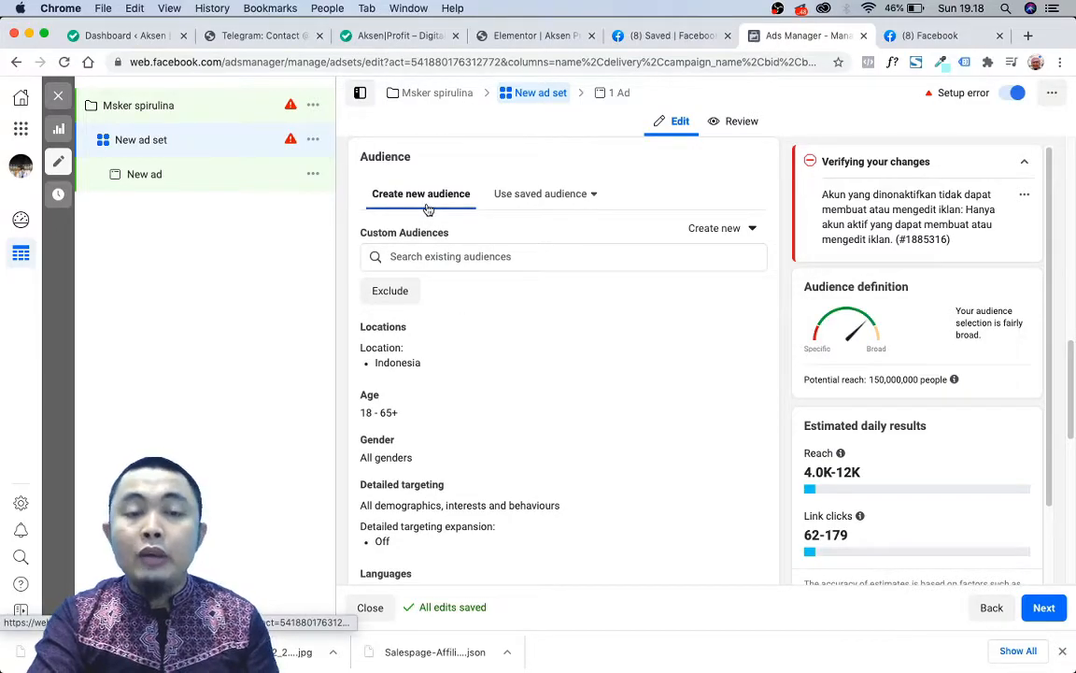
left_click(553, 195)
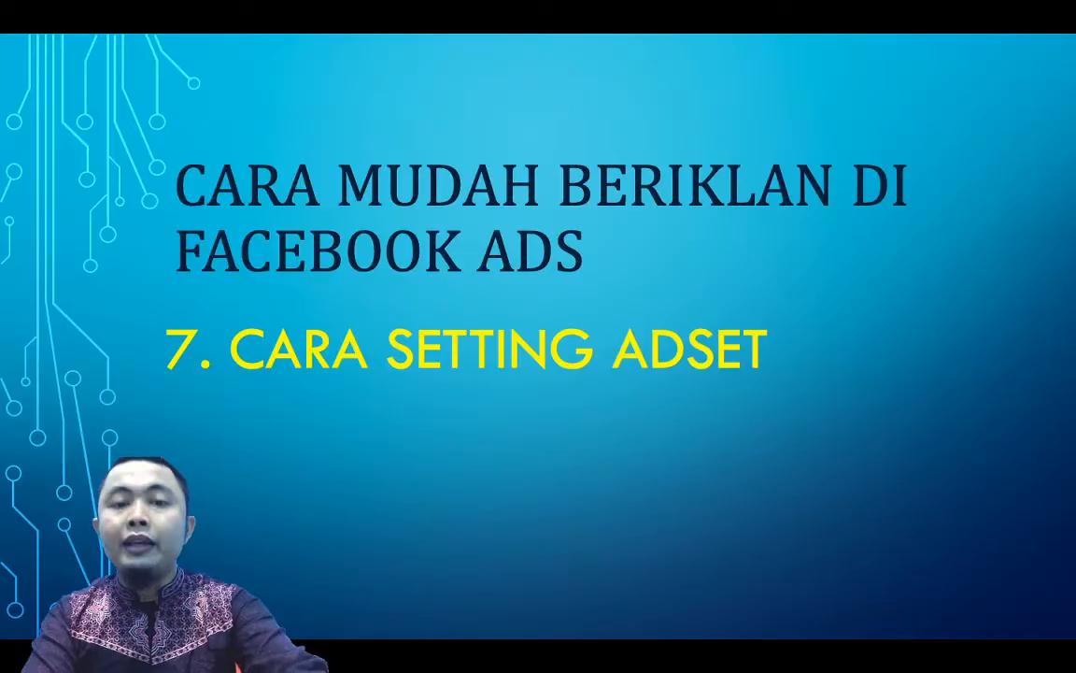
key("super+Tab")
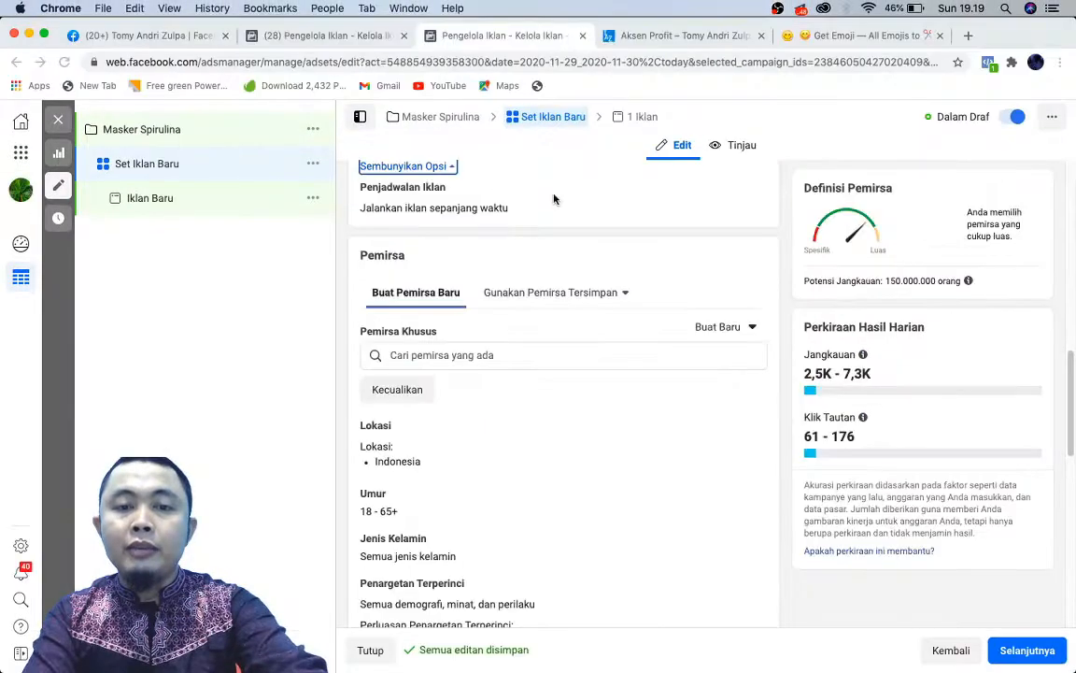
scroll(434, 338, "down", 3)
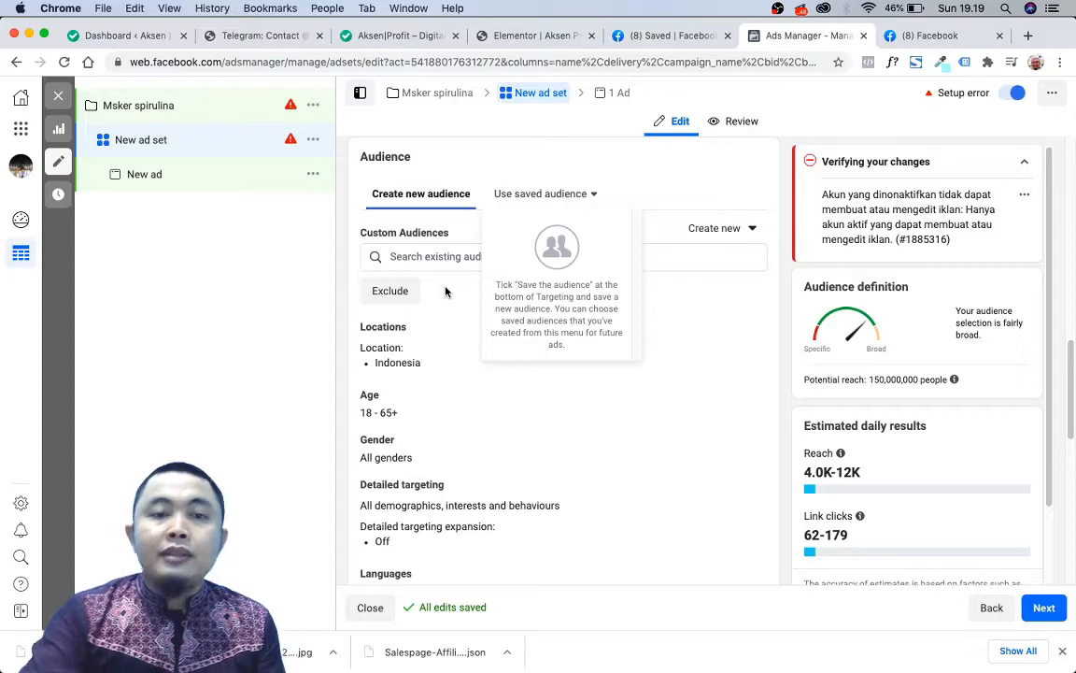
Browse the existing audiences offered for Custom Audiences in both the English and the Indonesian ad sets.
left_click(422, 263)
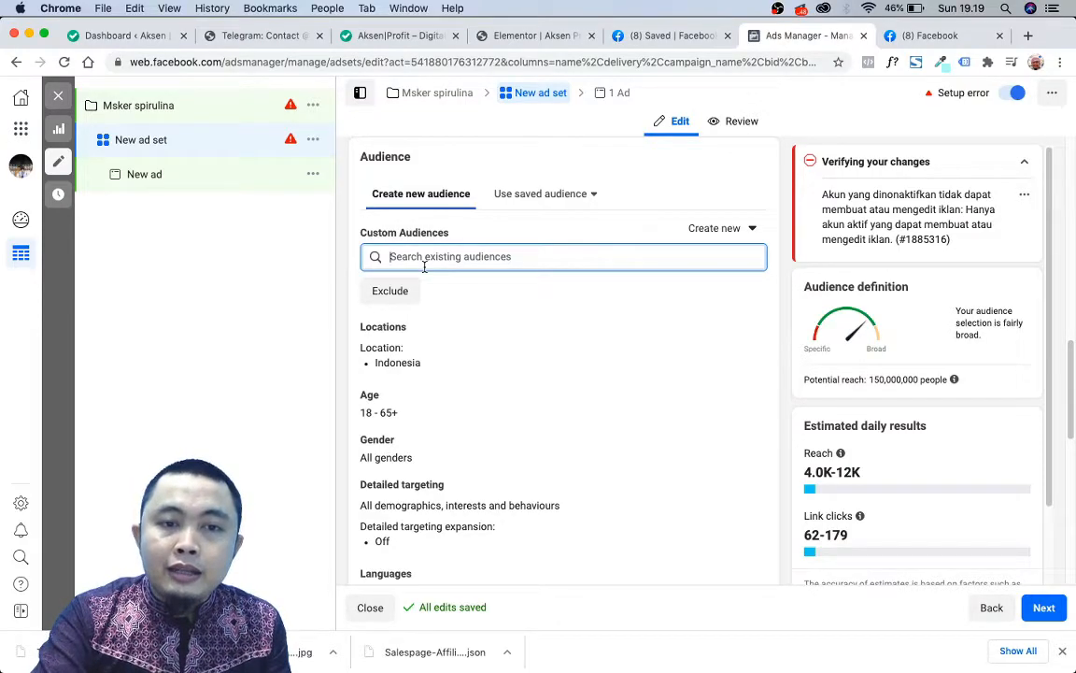
left_click(484, 256)
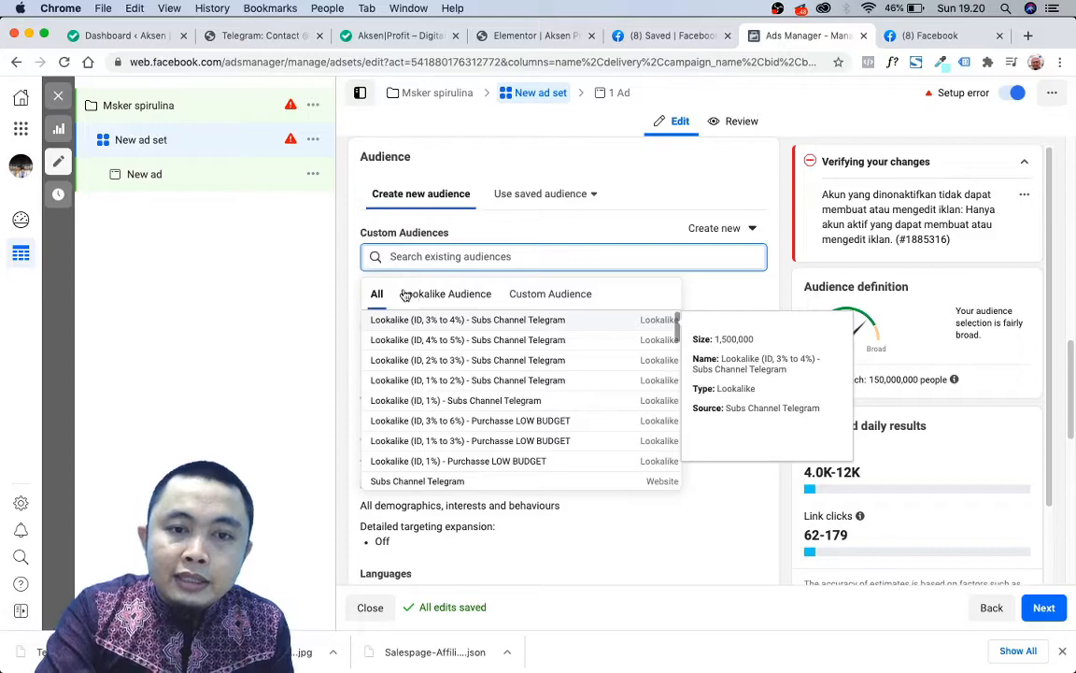
scroll(477, 389, "down", 3)
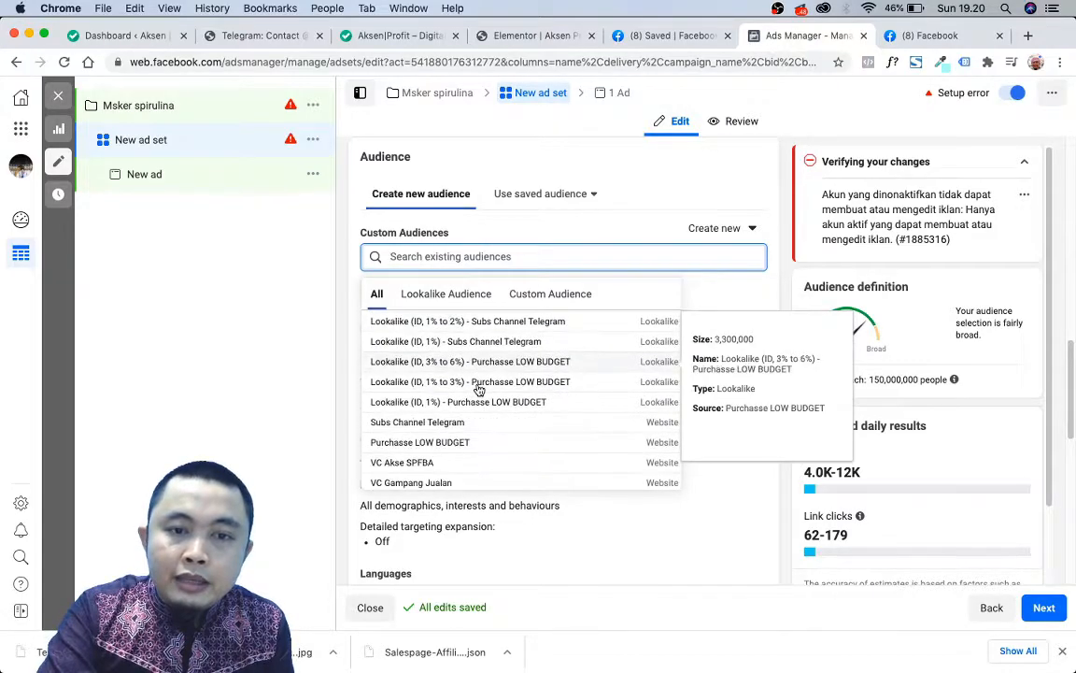
scroll(477, 388, "down", 1)
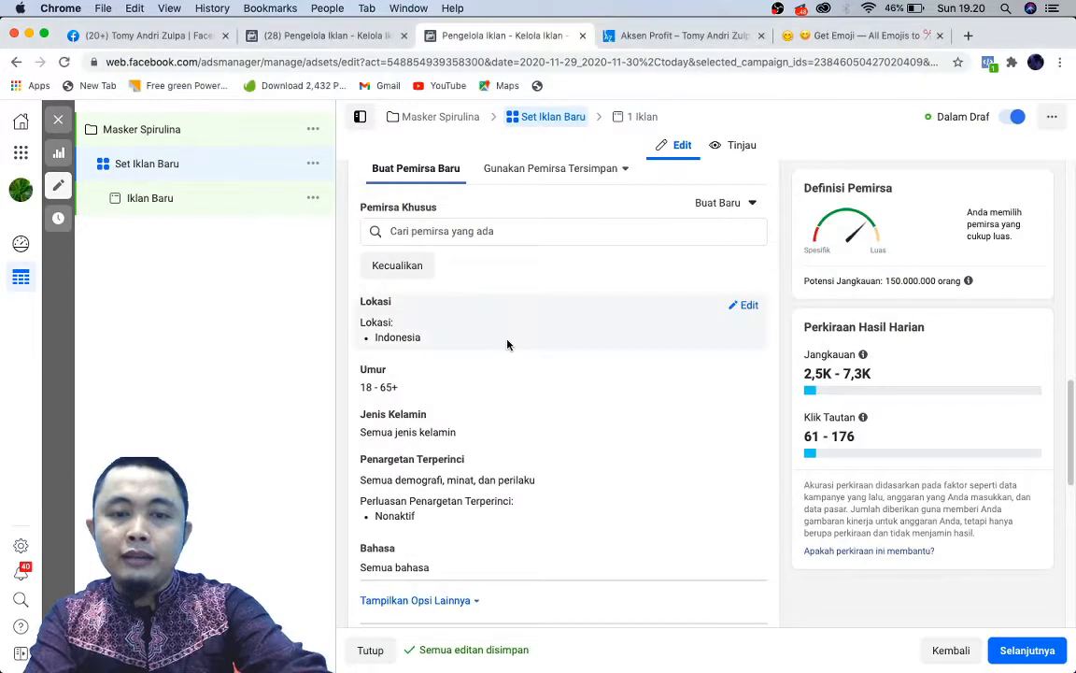
left_click(469, 232)
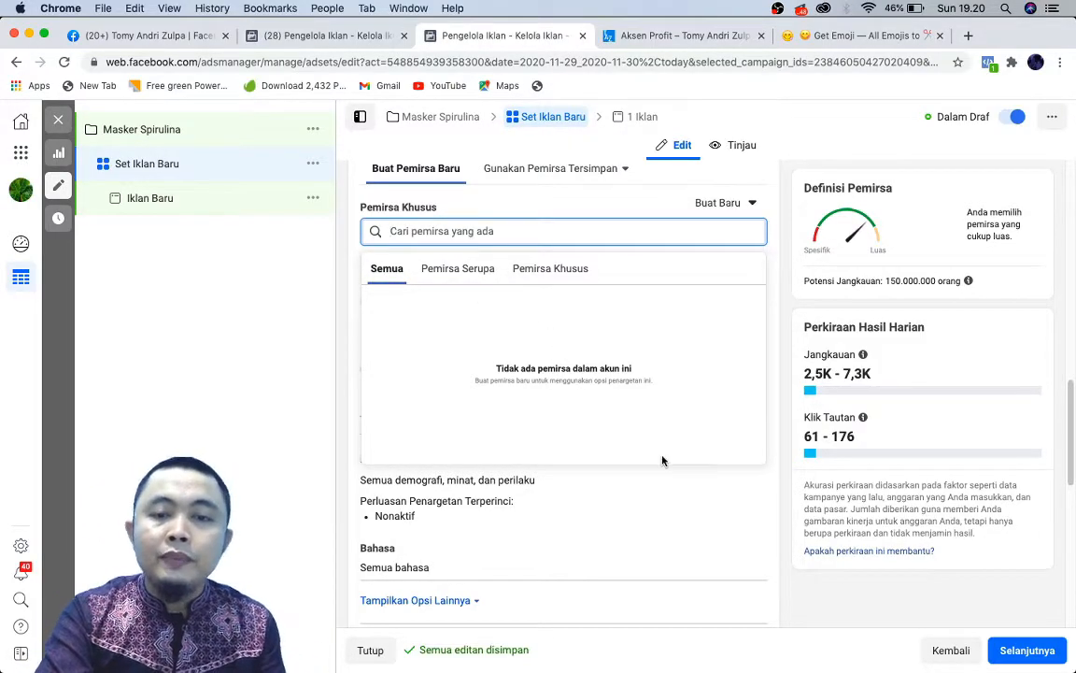
left_click(644, 487)
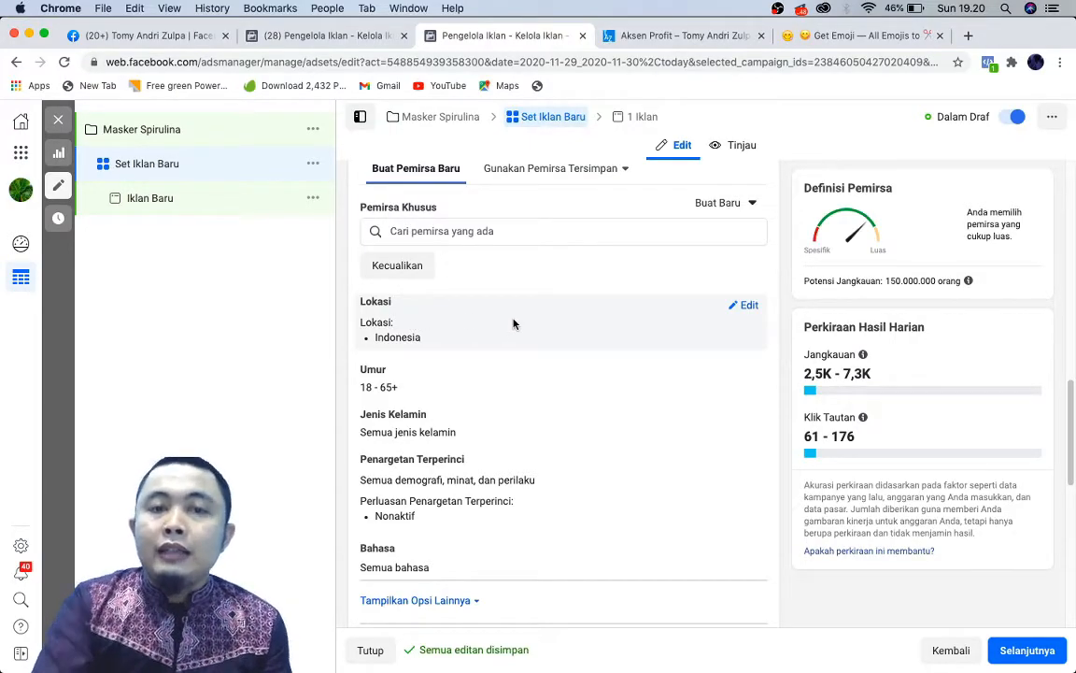
Edit the Indonesian ad set's locations and add the city Pekanbaru, Riau.
left_click(743, 307)
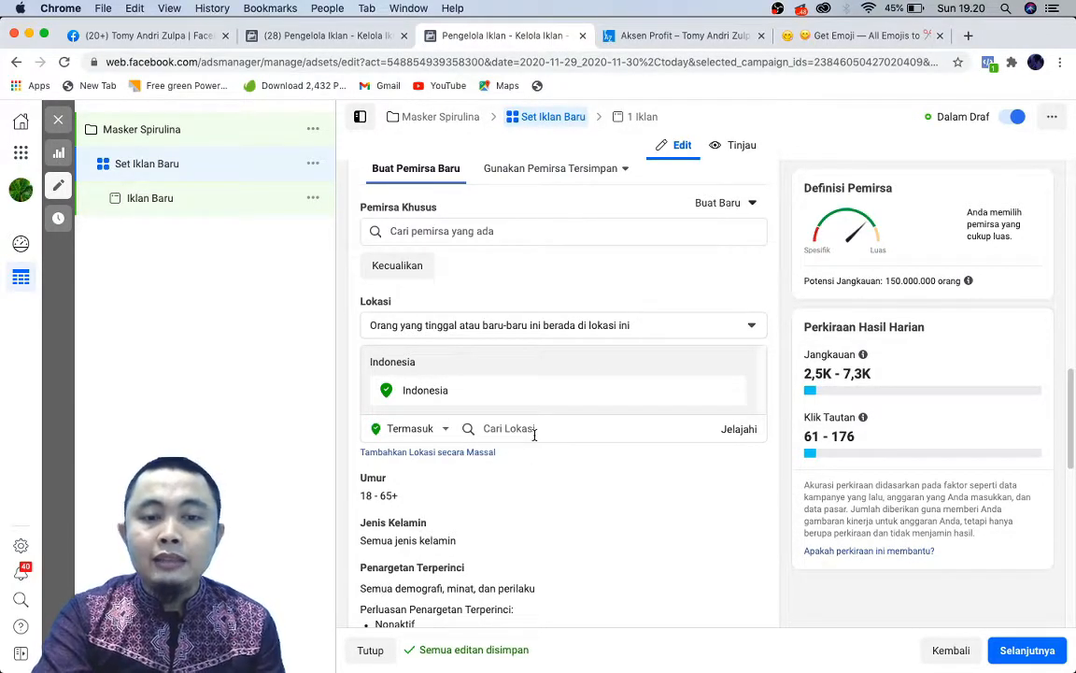
left_click(536, 429)
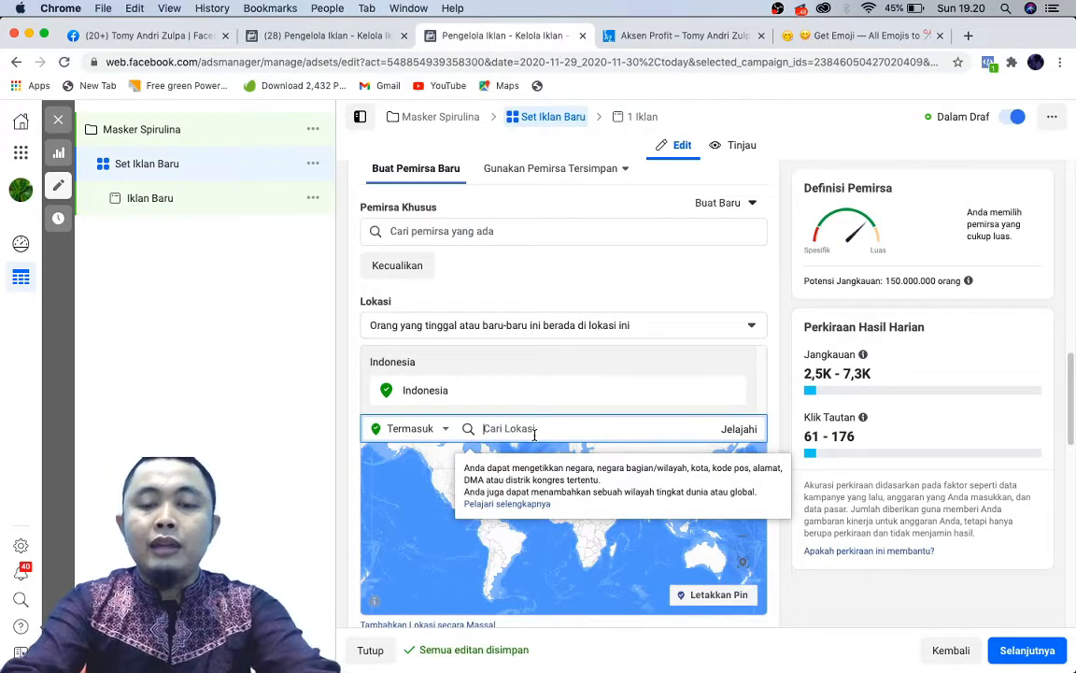
type("pekanbaru")
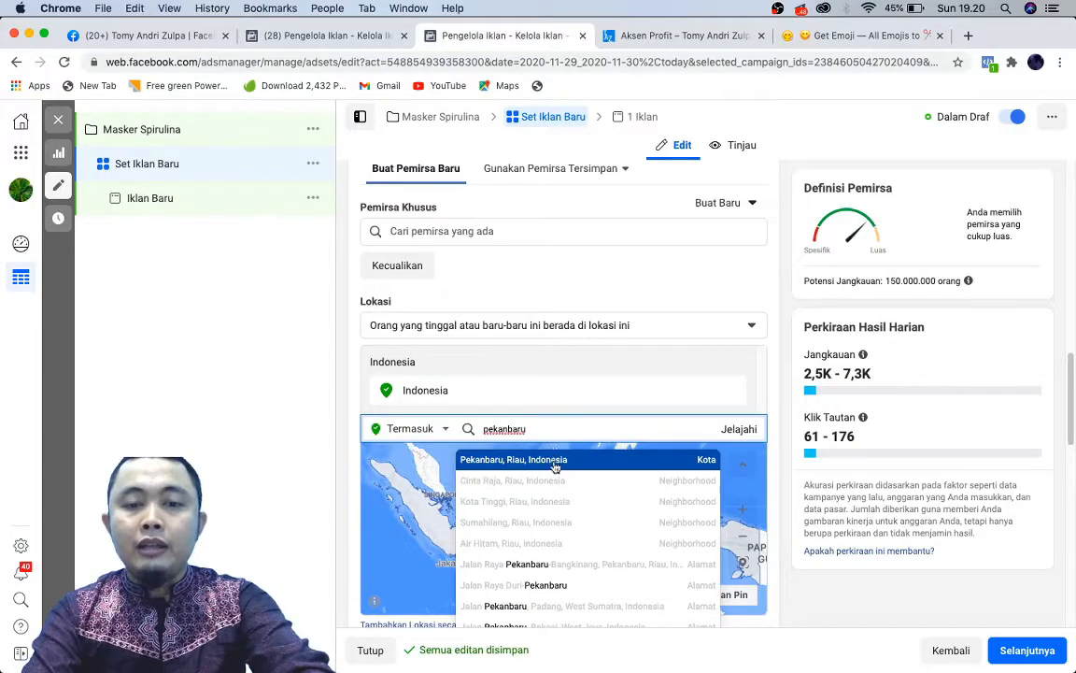
scroll(555, 467, "up", 5)
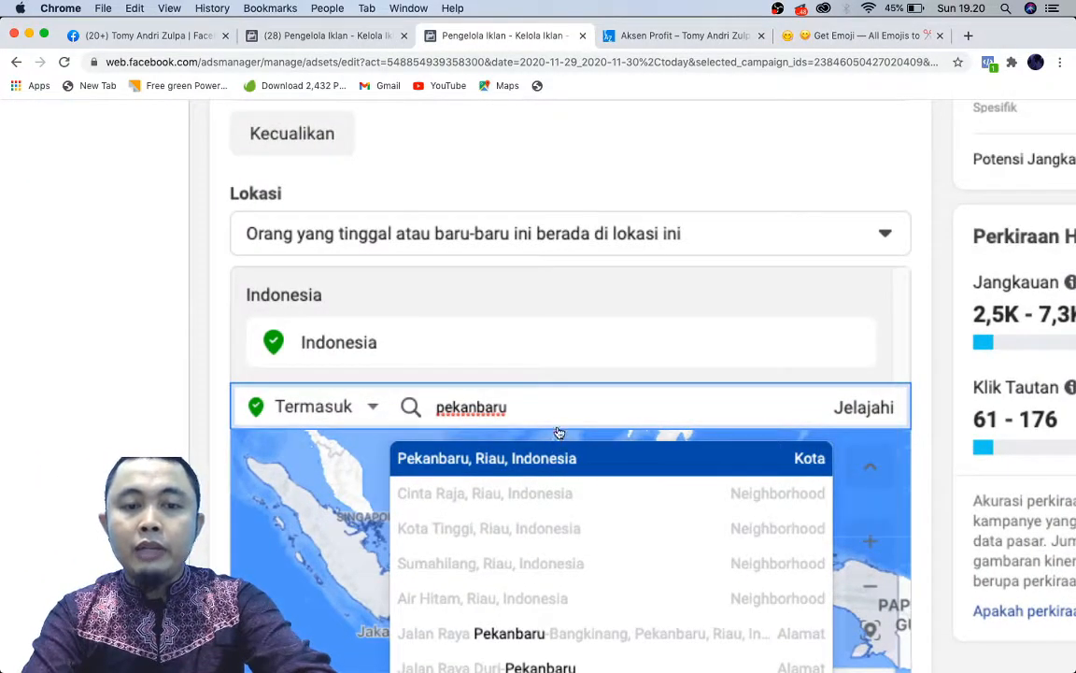
left_click(555, 459)
Add the city Medan, North Sumatra and the country Jepang to the targeted locations.
type("me")
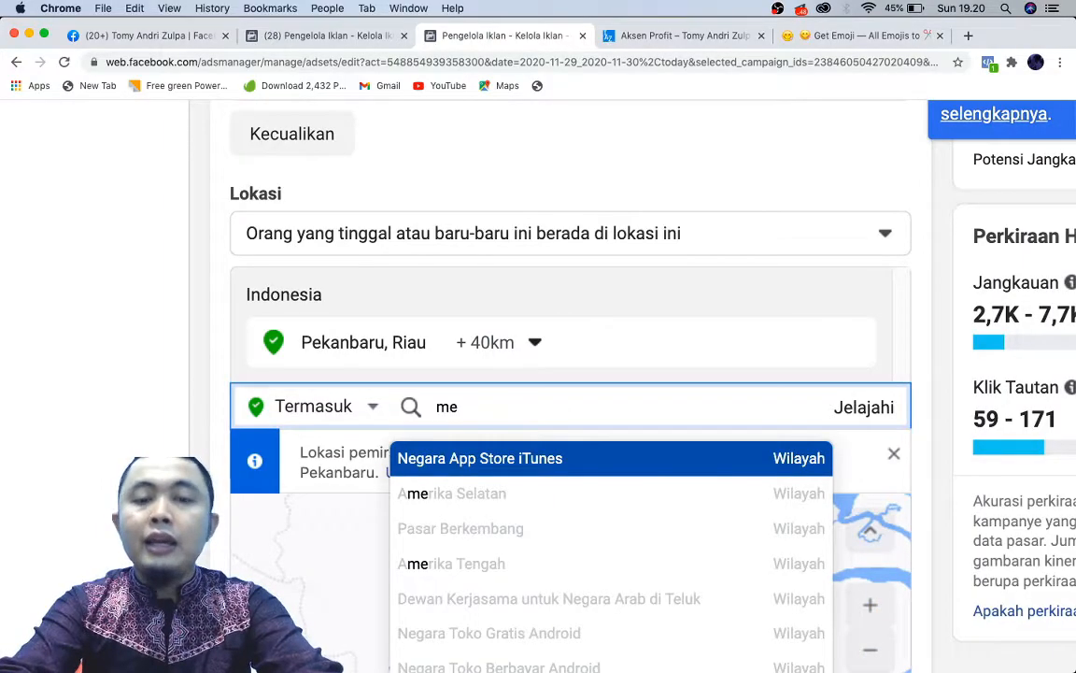
type("dan")
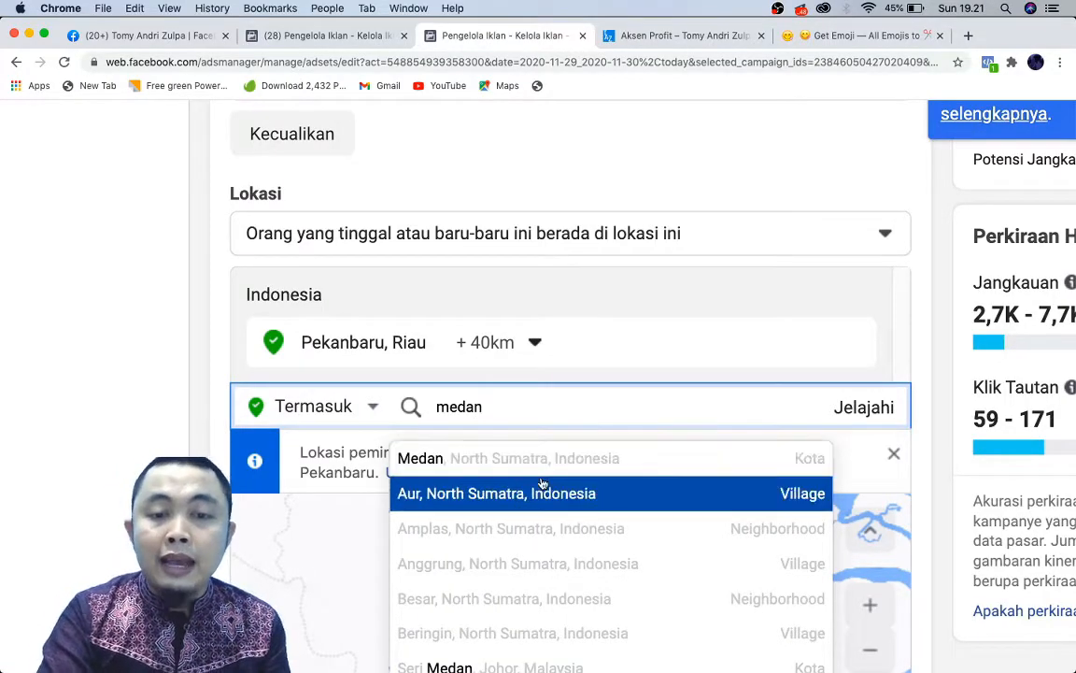
left_click(565, 458)
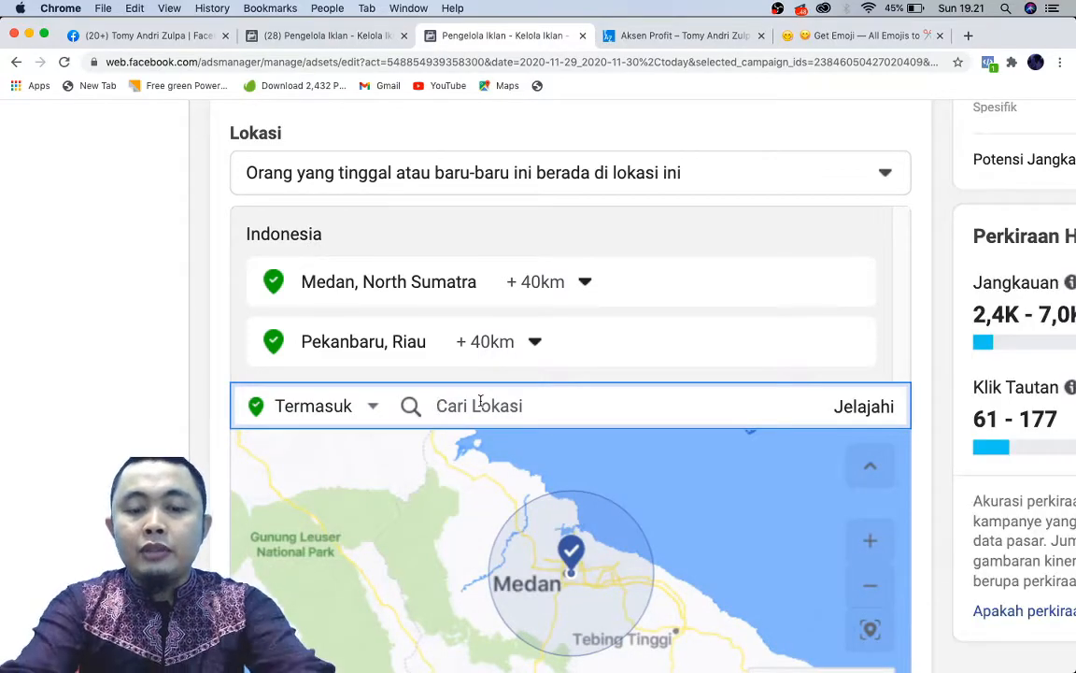
type("jepang")
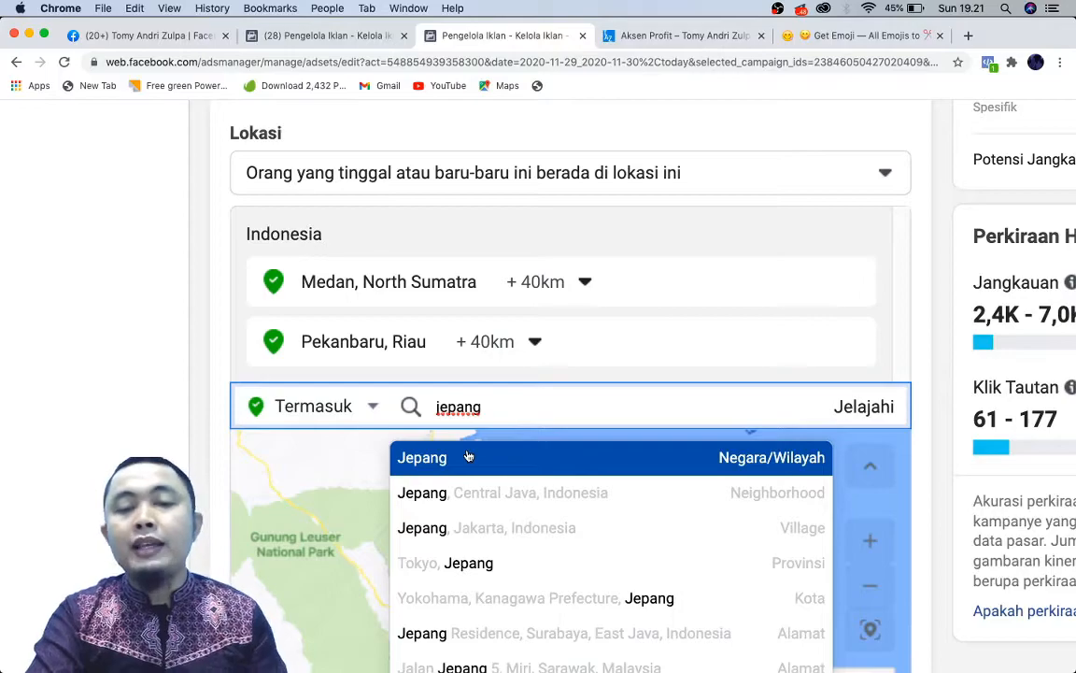
left_click(467, 455)
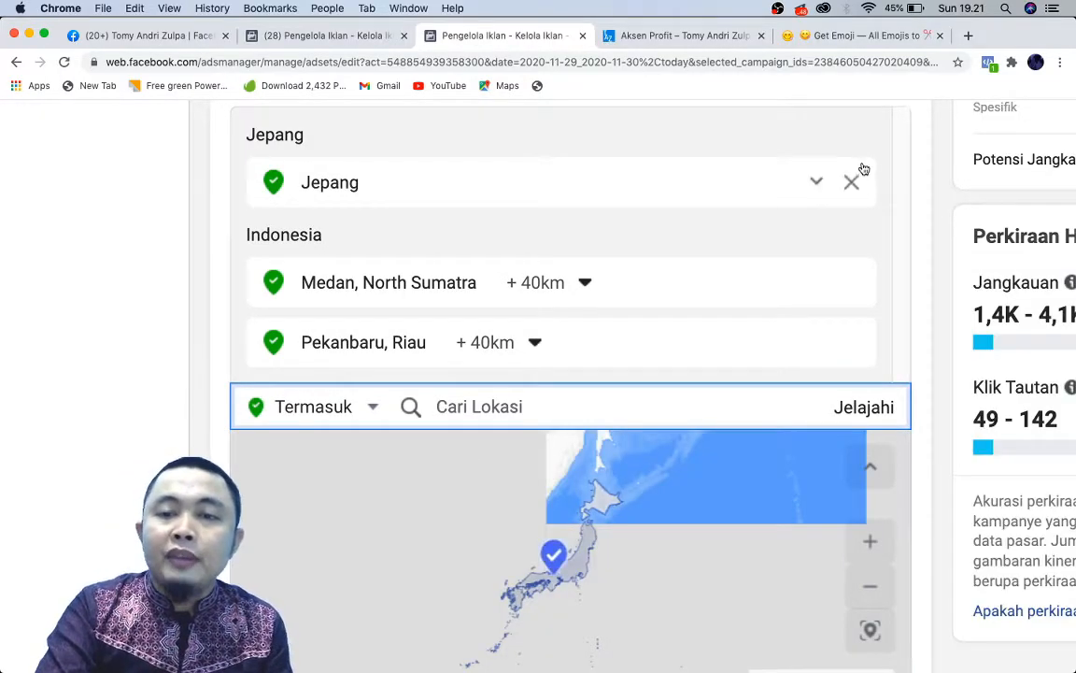
Remove Jepang, Medan and Pekanbaru from the targeted locations and add the country Indonesia instead.
left_click(851, 183)
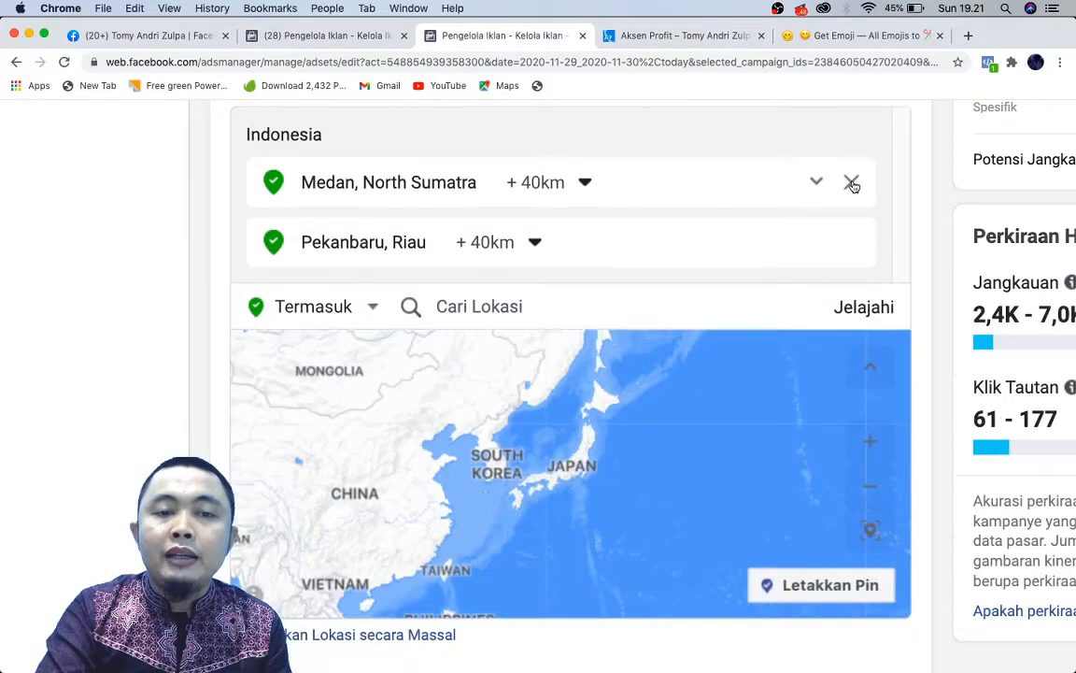
left_click(851, 183)
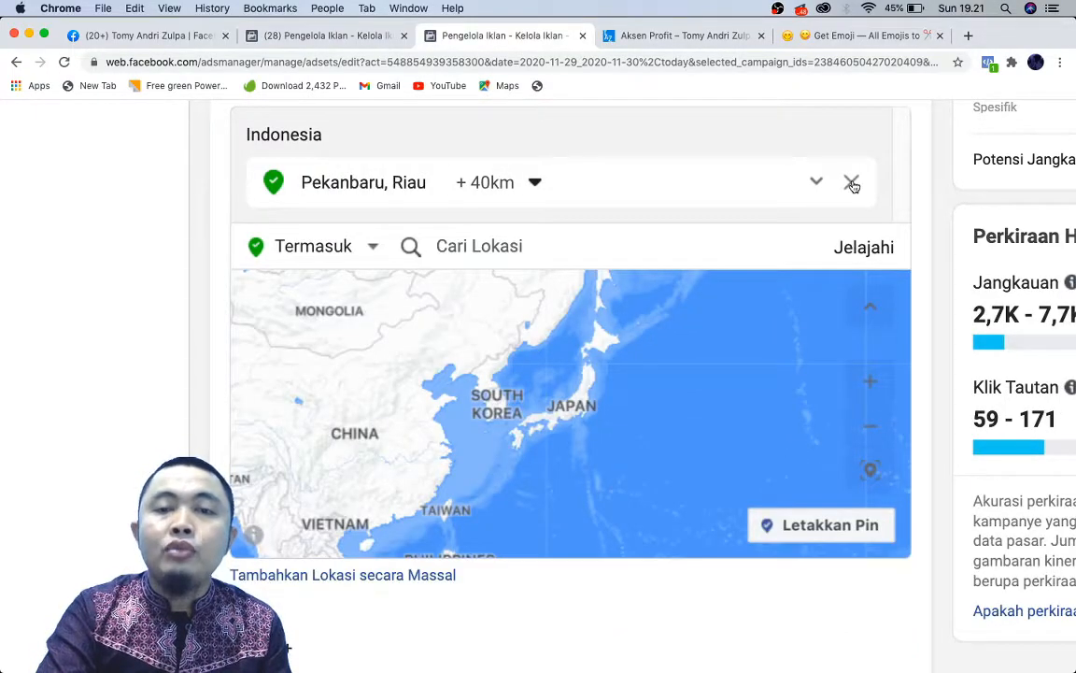
left_click(851, 184)
left_click(558, 194)
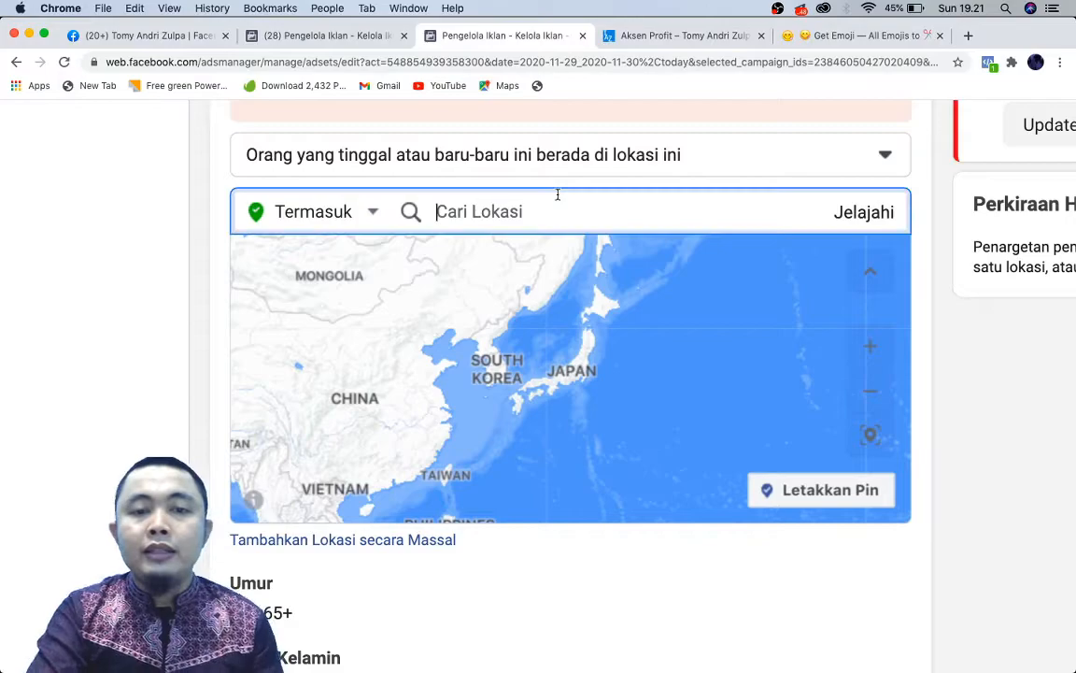
type("indonesia")
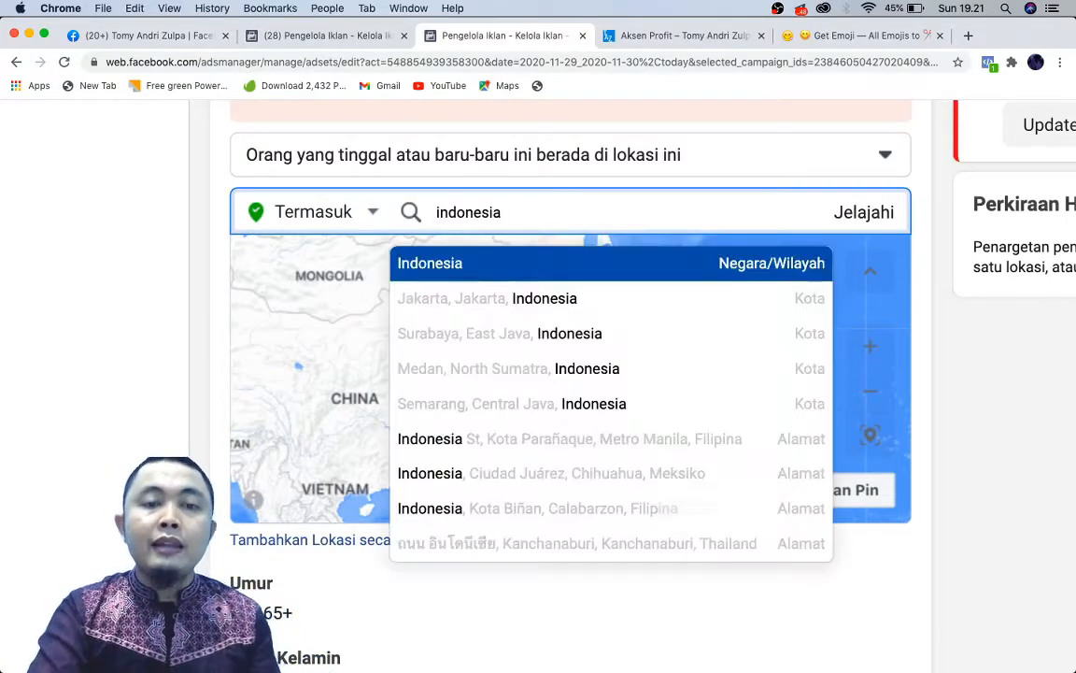
left_click(567, 273)
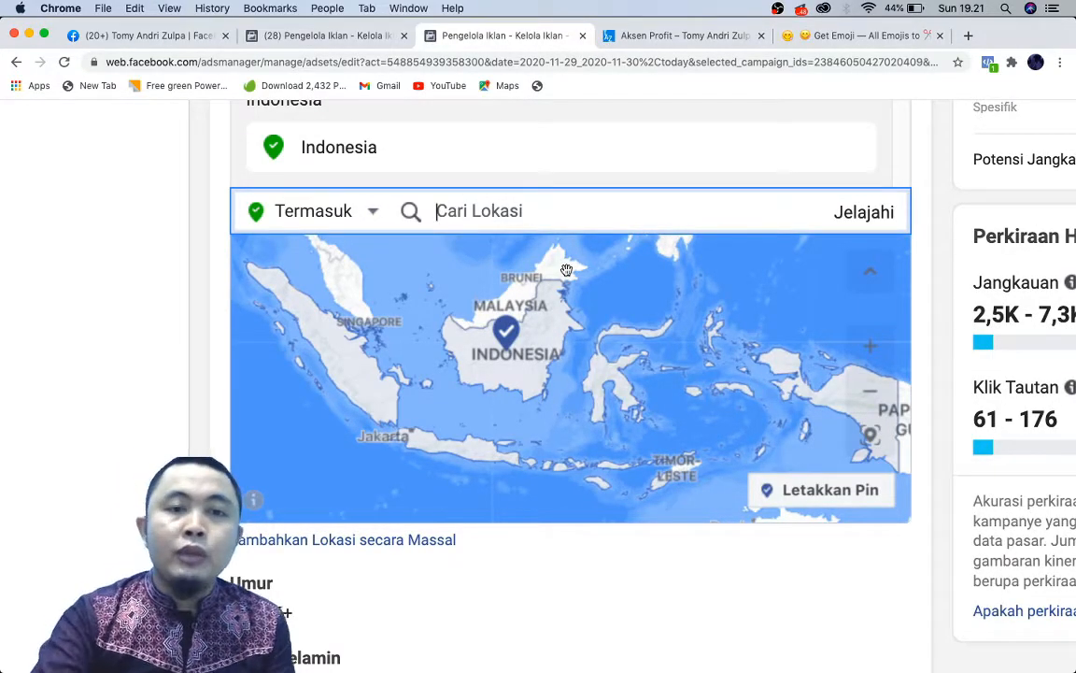
scroll(546, 298, "down", 2)
scroll(546, 298, "down", 2)
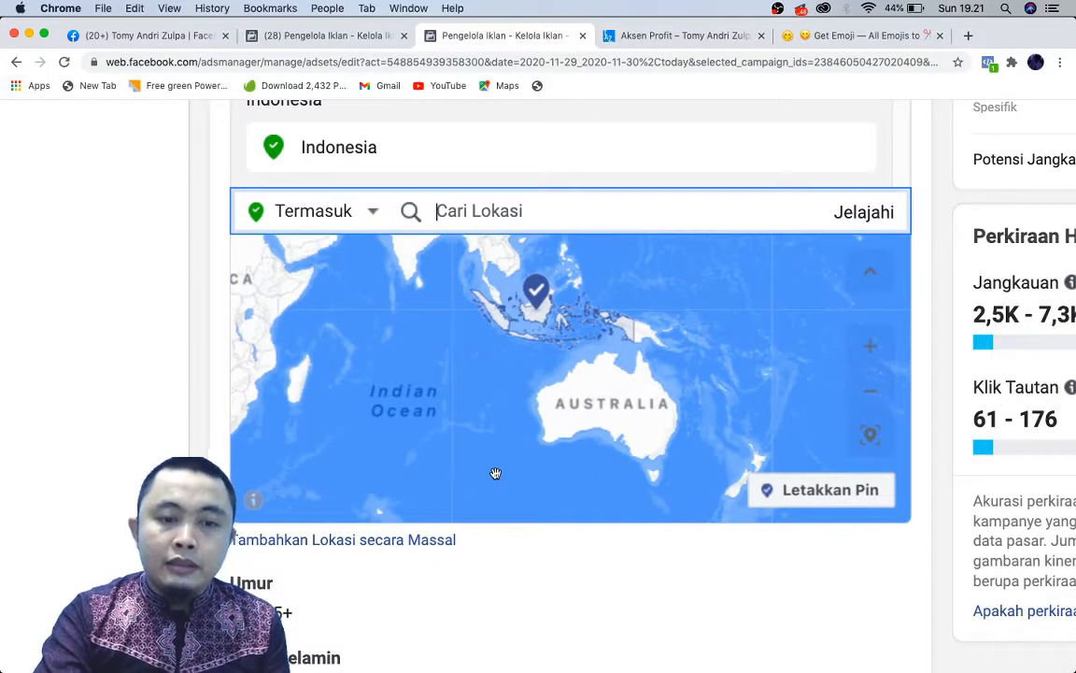
scroll(496, 474, "down", 2)
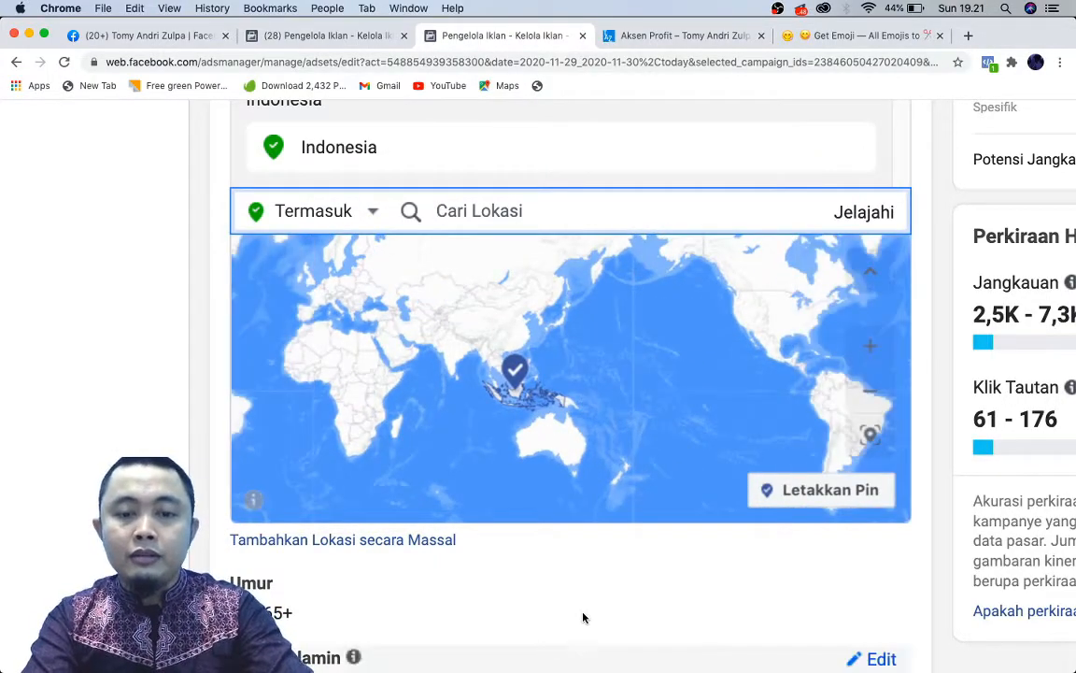
scroll(582, 618, "down", 3)
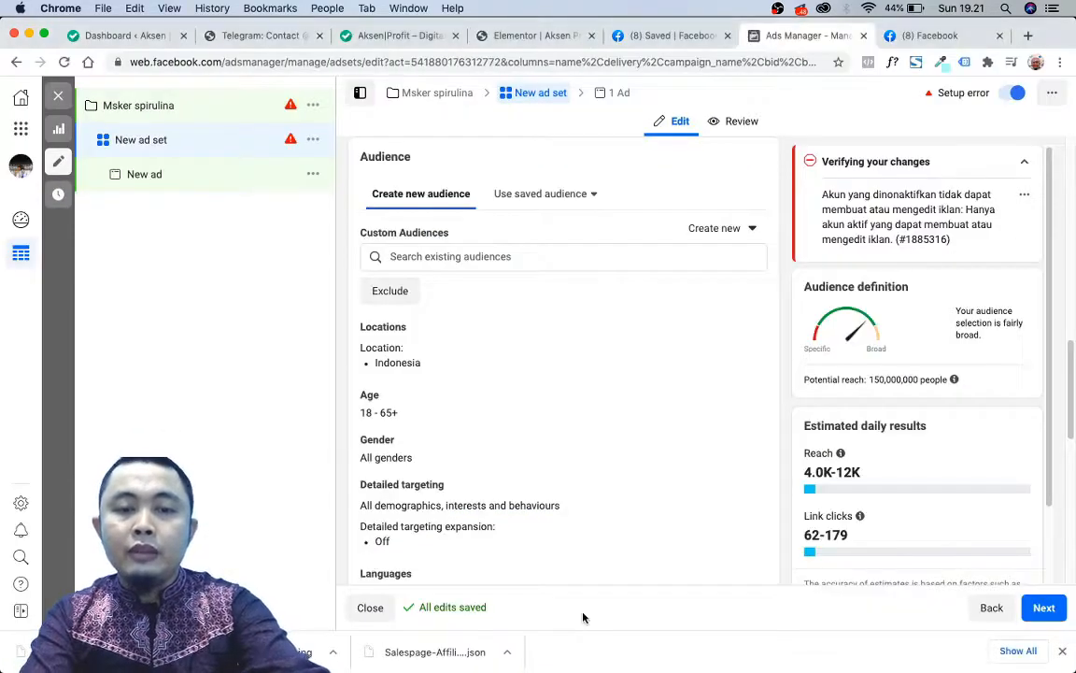
left_click(523, 256)
left_click(586, 591)
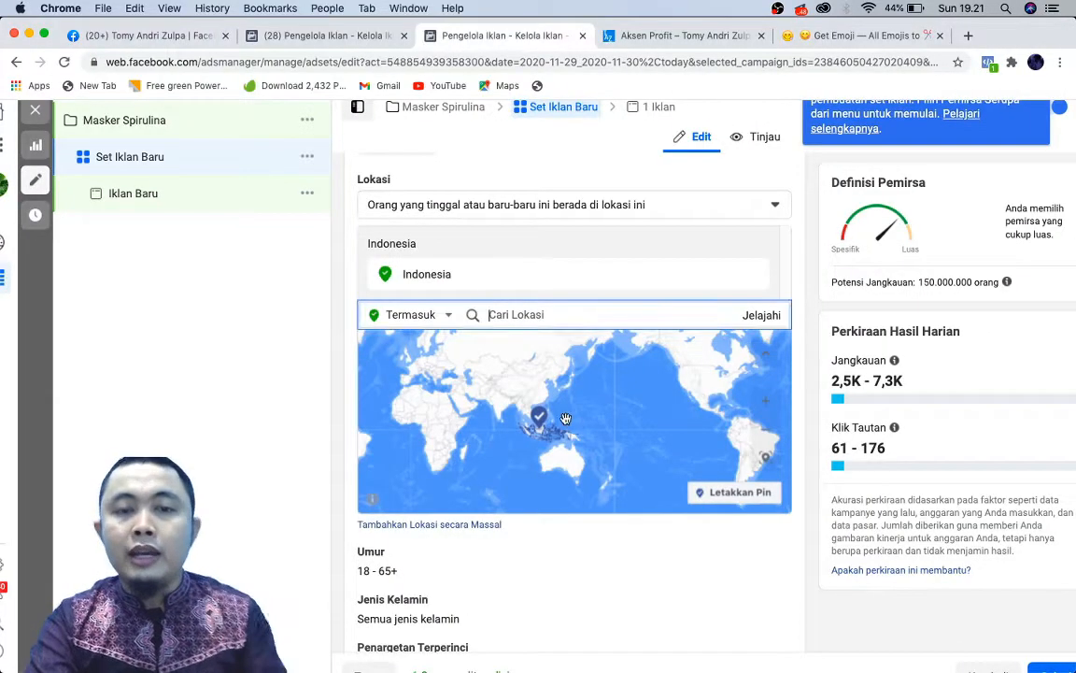
Edit the Indonesian ad set's age range and set the maximum age to 41.
scroll(512, 541, "down", 3)
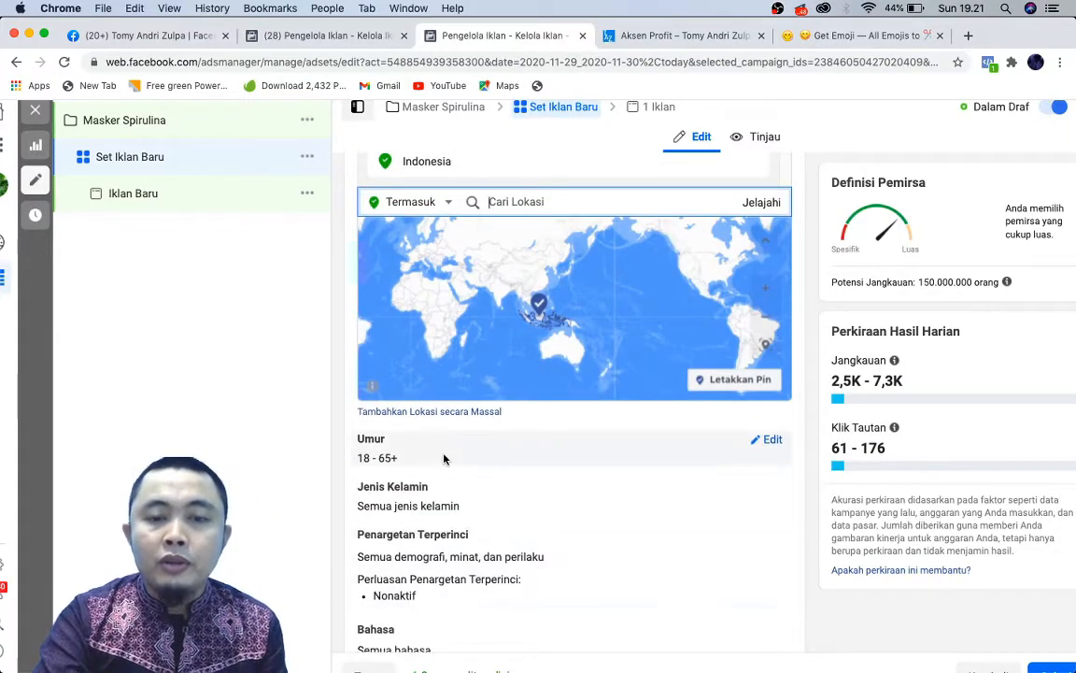
left_click(771, 441)
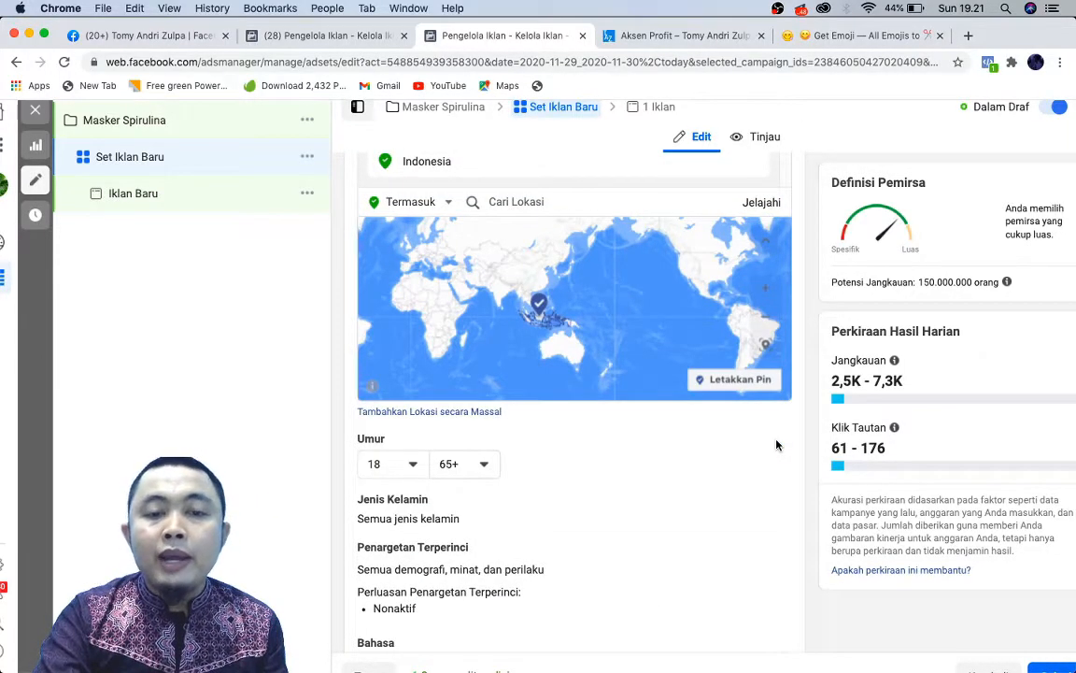
left_click(466, 466)
scroll(491, 416, "up", 5)
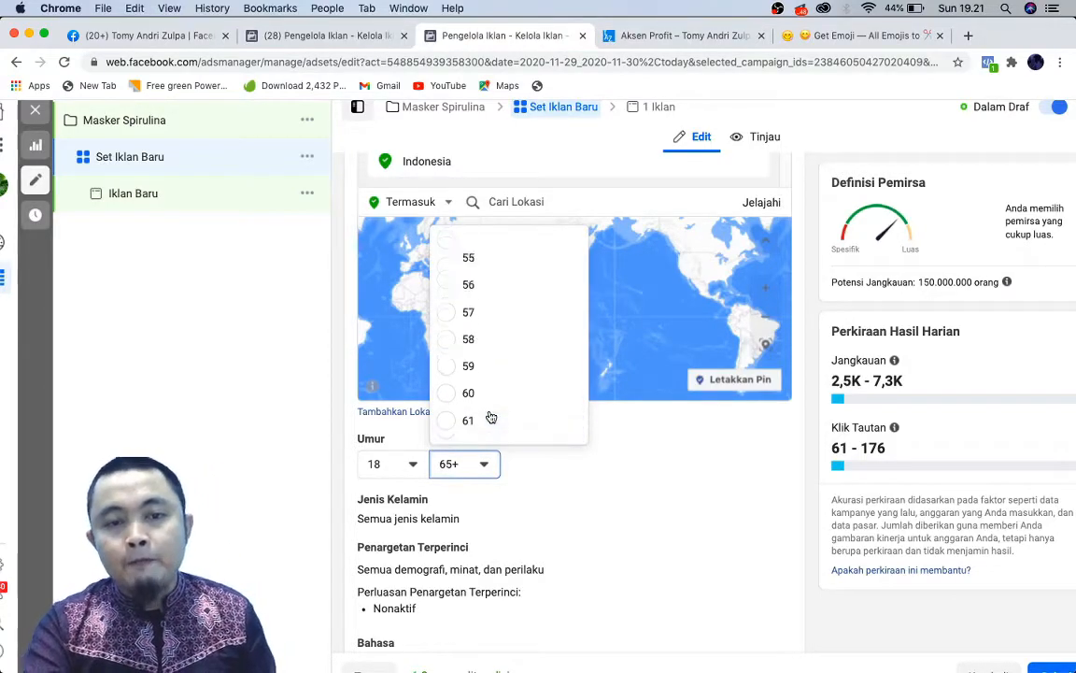
scroll(495, 436, "up", 9)
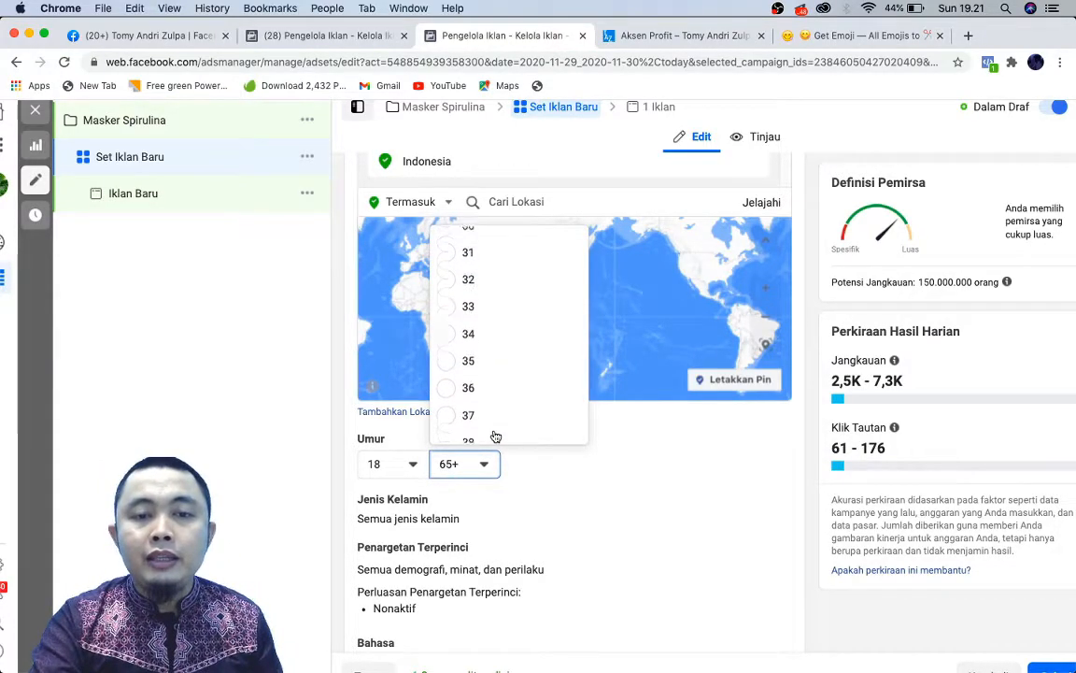
scroll(494, 436, "up", 3)
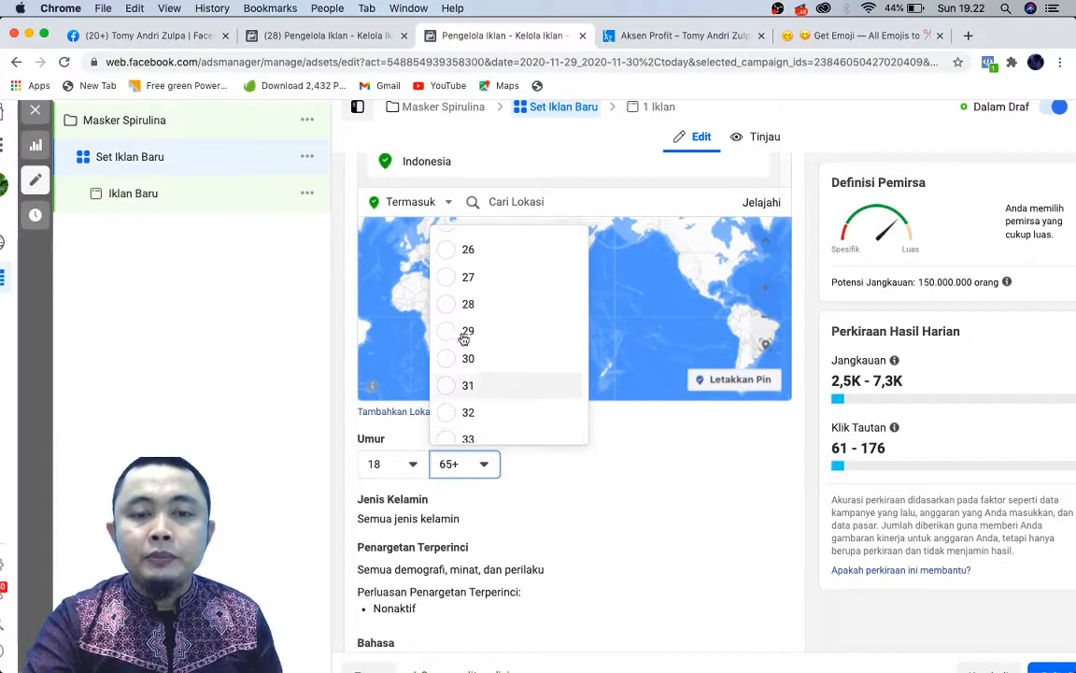
scroll(456, 303, "down", 2)
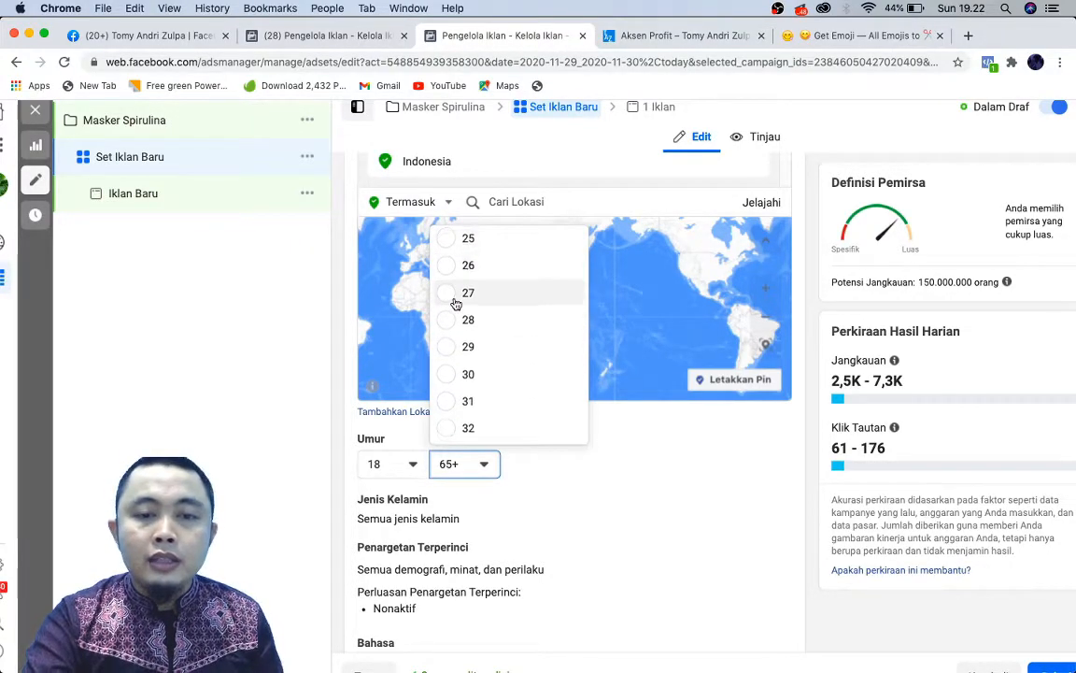
scroll(456, 303, "down", 9)
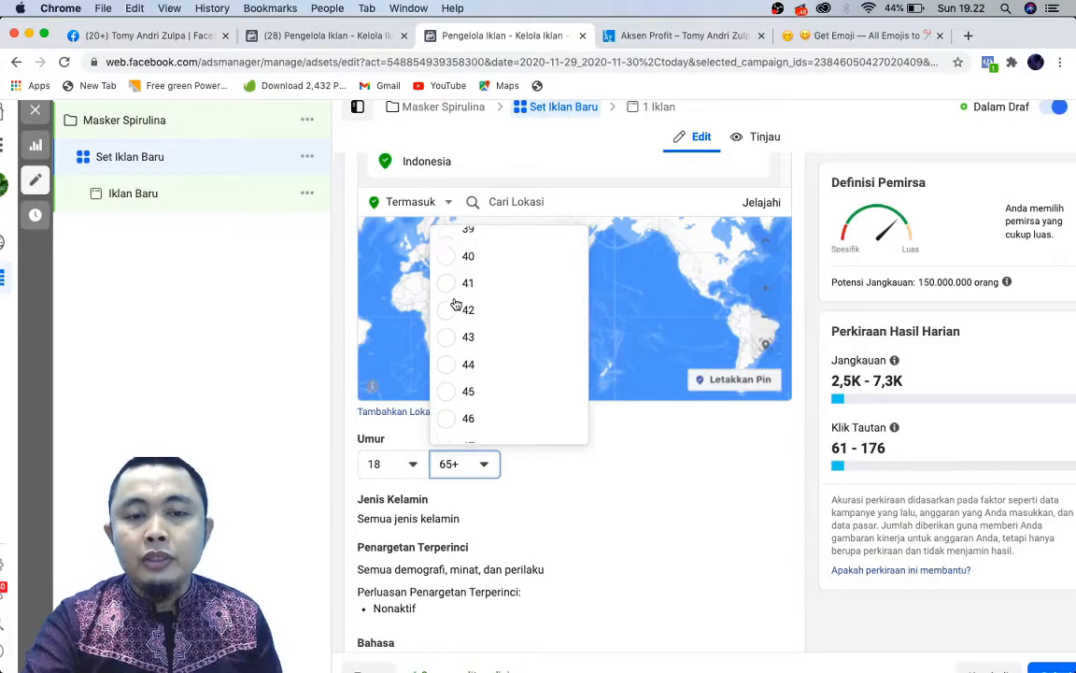
scroll(455, 299, "up", 3)
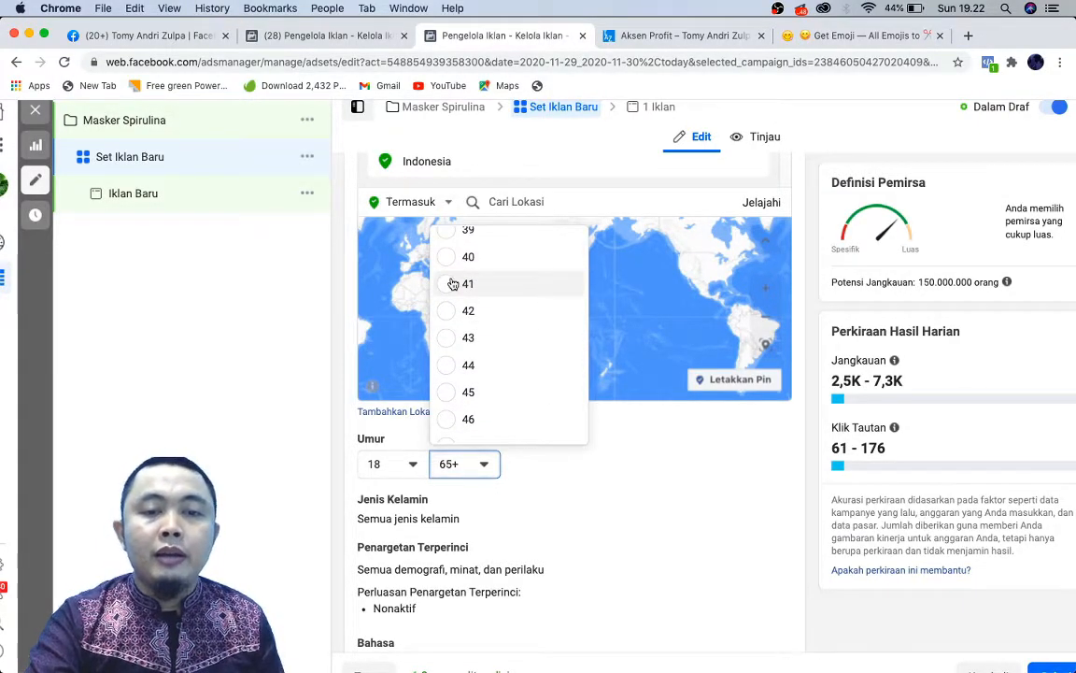
left_click(455, 284)
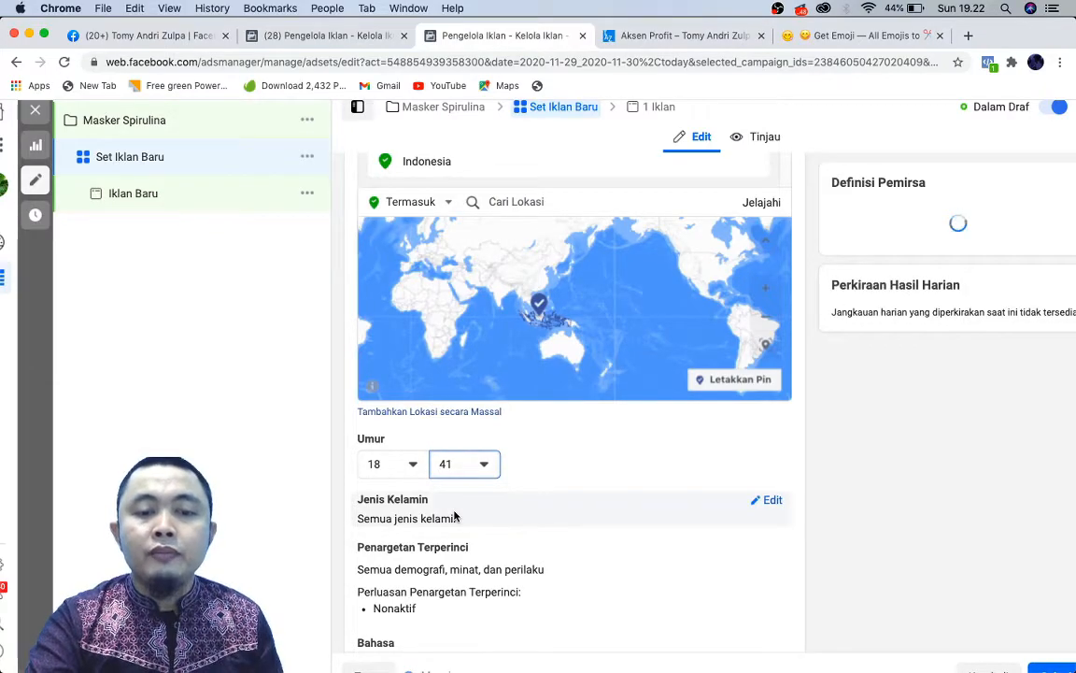
Switch to the English-language Ads Manager and set the new ad set's maximum age to 41.
scroll(455, 517, "down", 2)
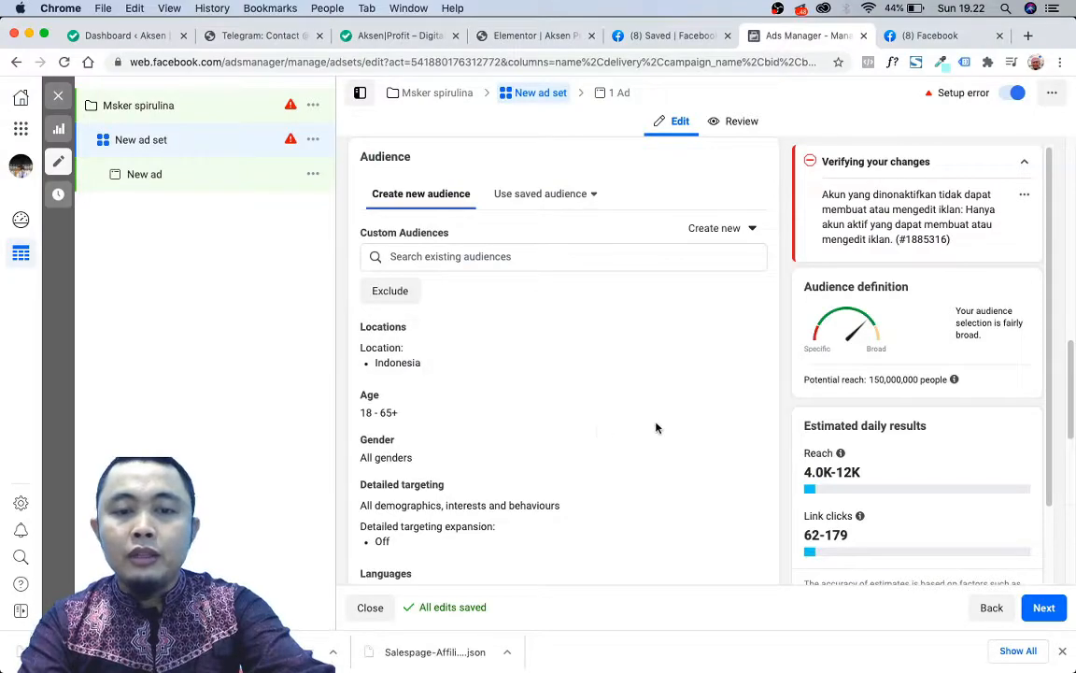
left_click(733, 397)
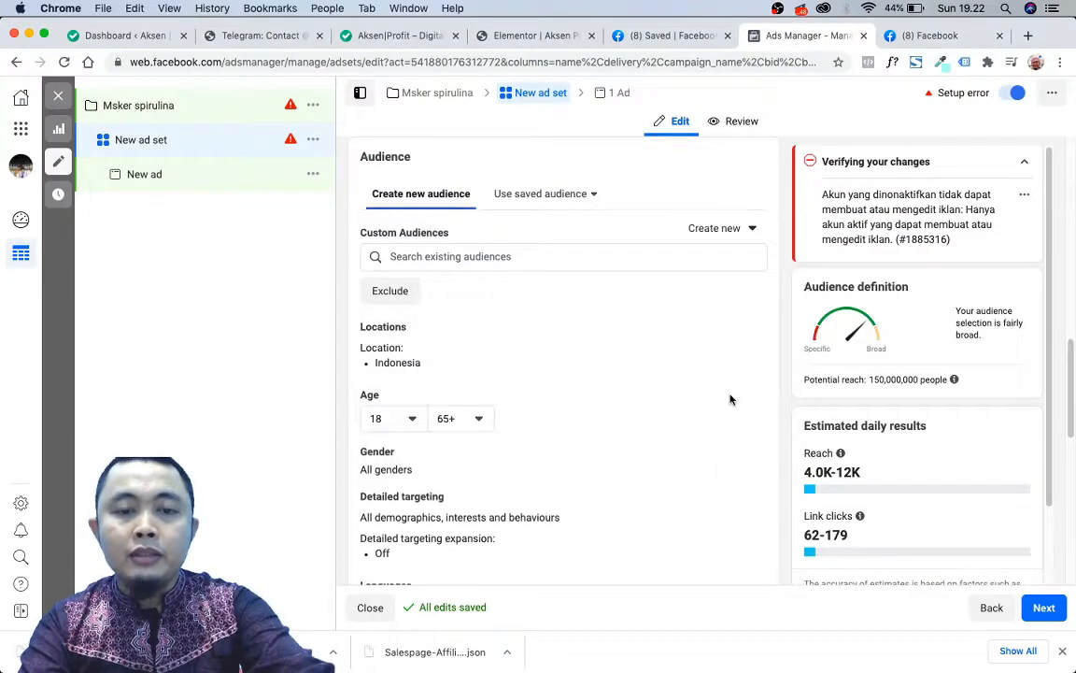
left_click(466, 428)
scroll(488, 329, "up", 5)
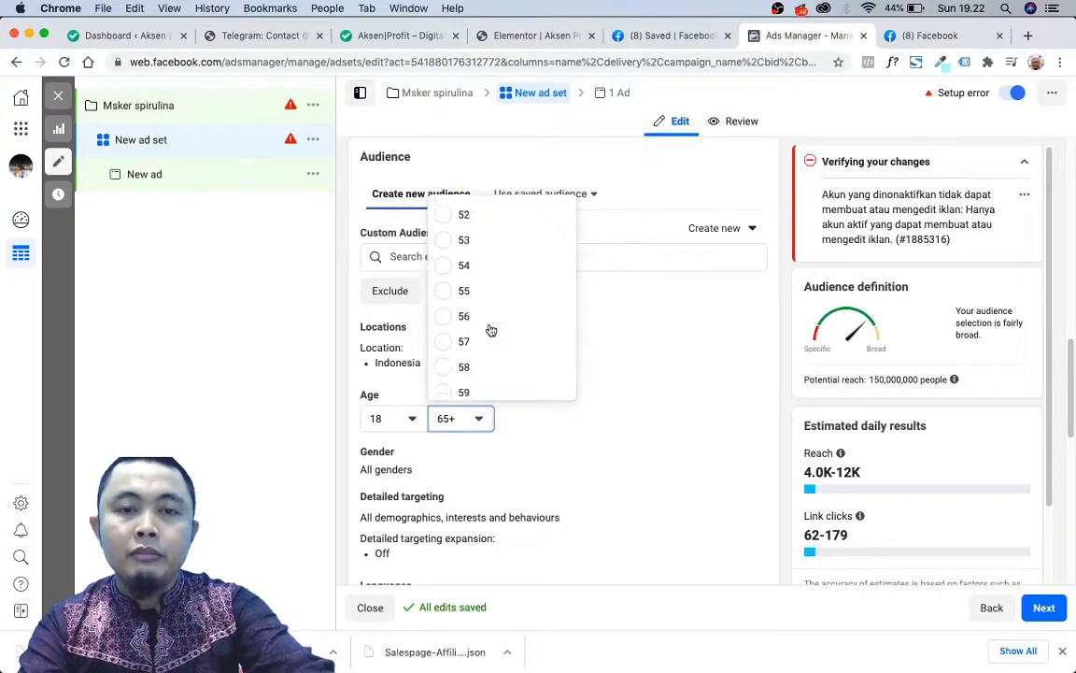
scroll(489, 330, "up", 1)
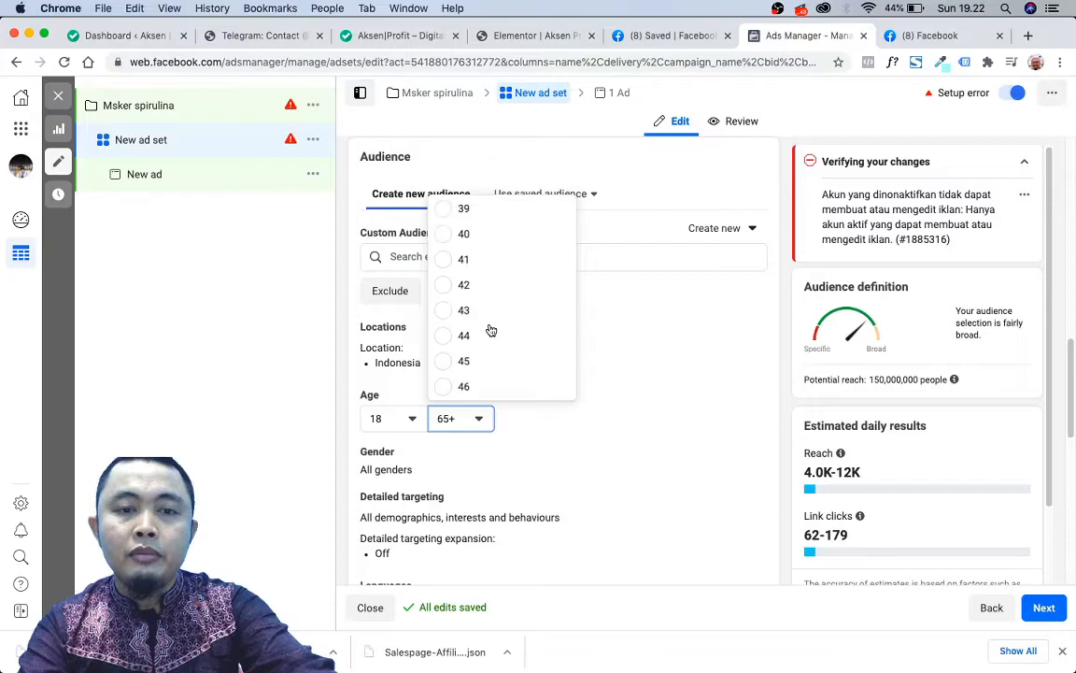
left_click(472, 261)
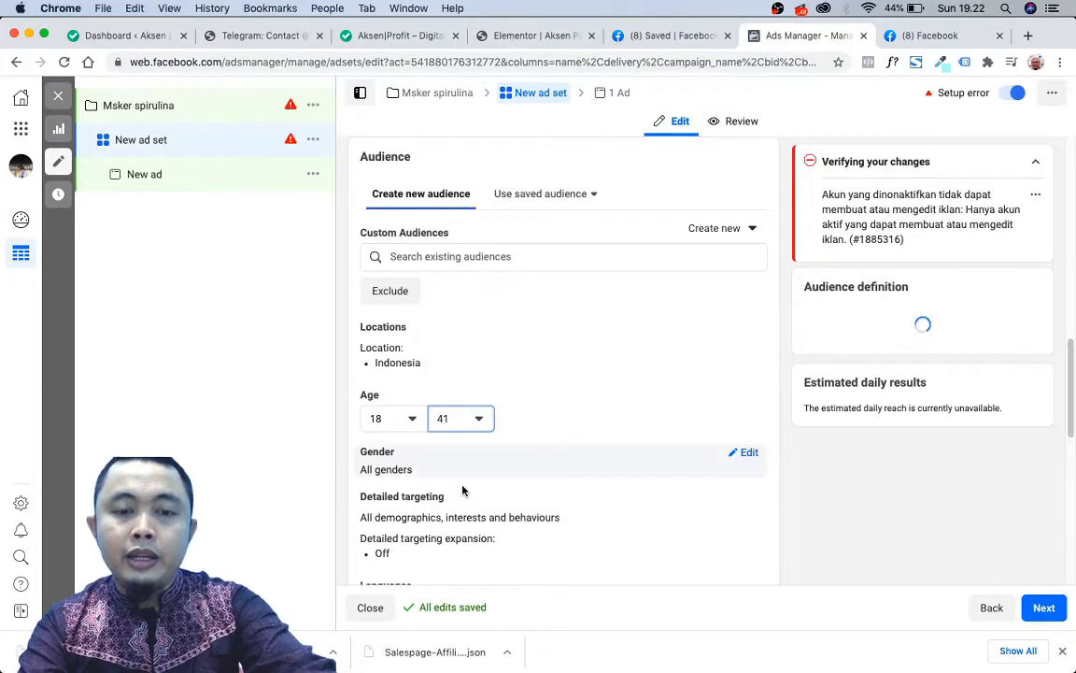
Restrict the audience gender to Perempuan in the Indonesian ad set and to Women in the English one.
scroll(463, 491, "up", 2)
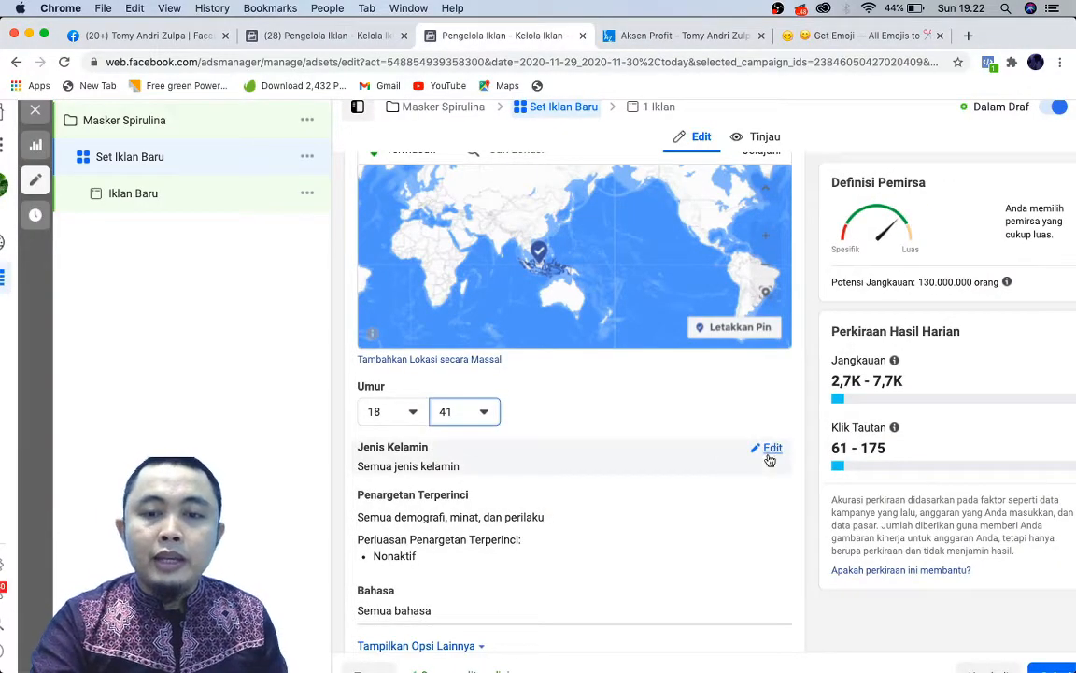
left_click(771, 450)
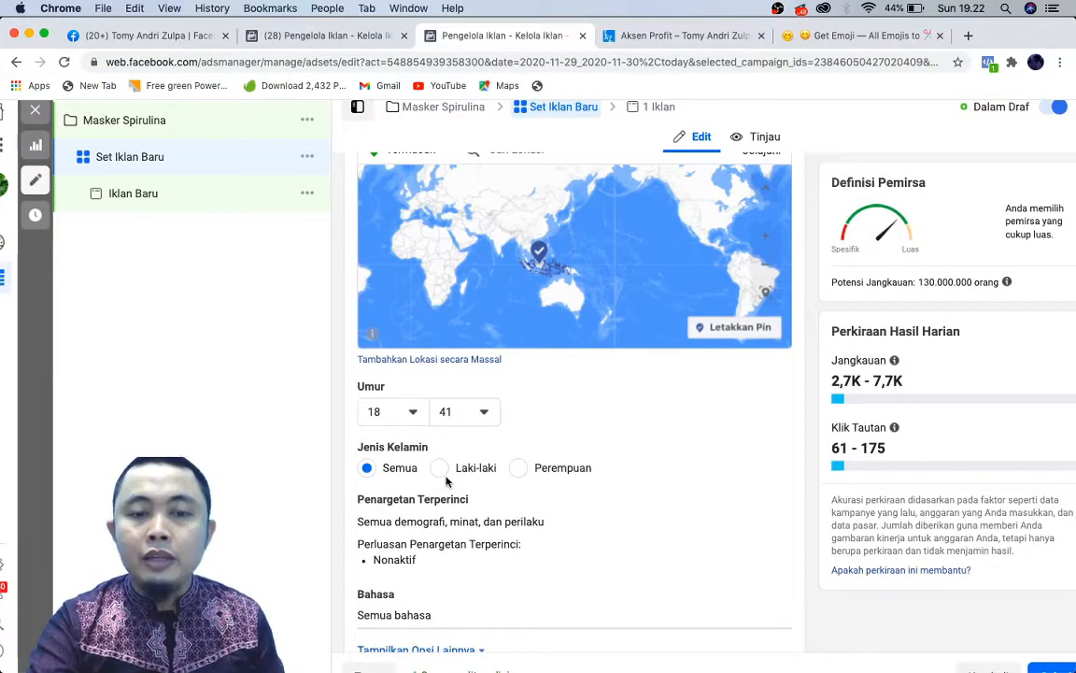
left_click(526, 469)
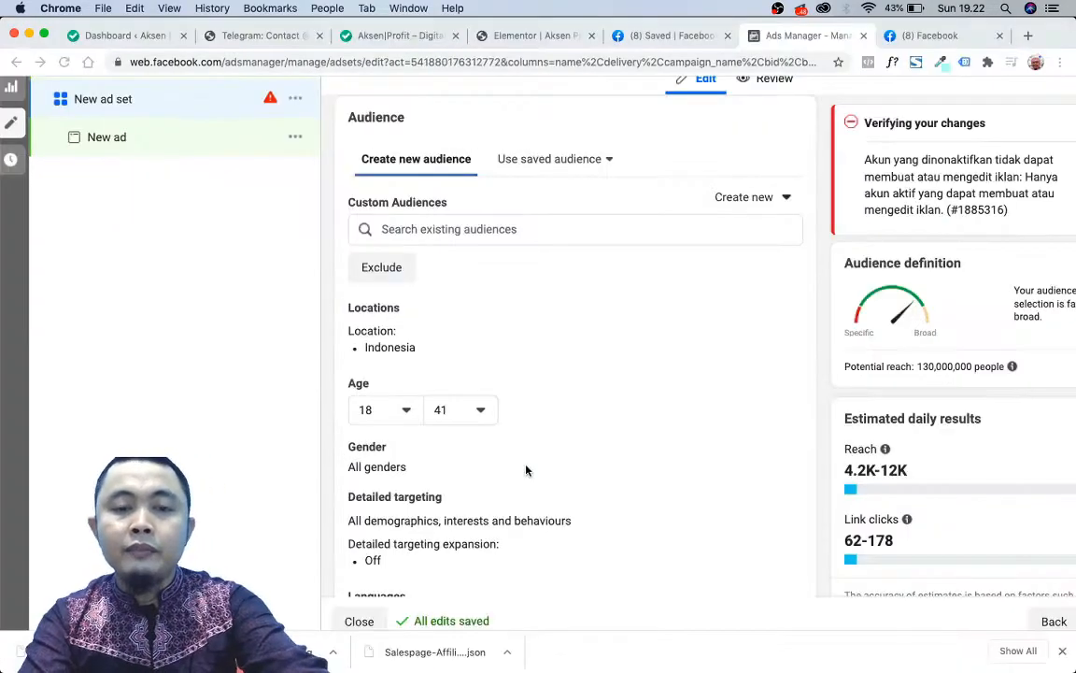
left_click(790, 450)
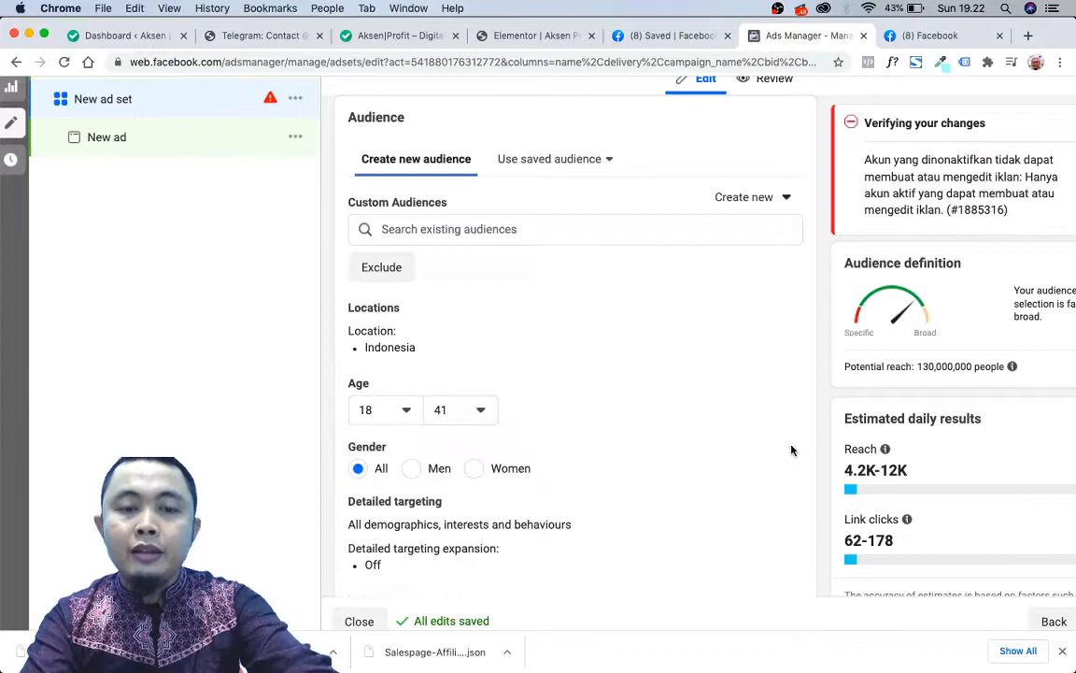
left_click(472, 472)
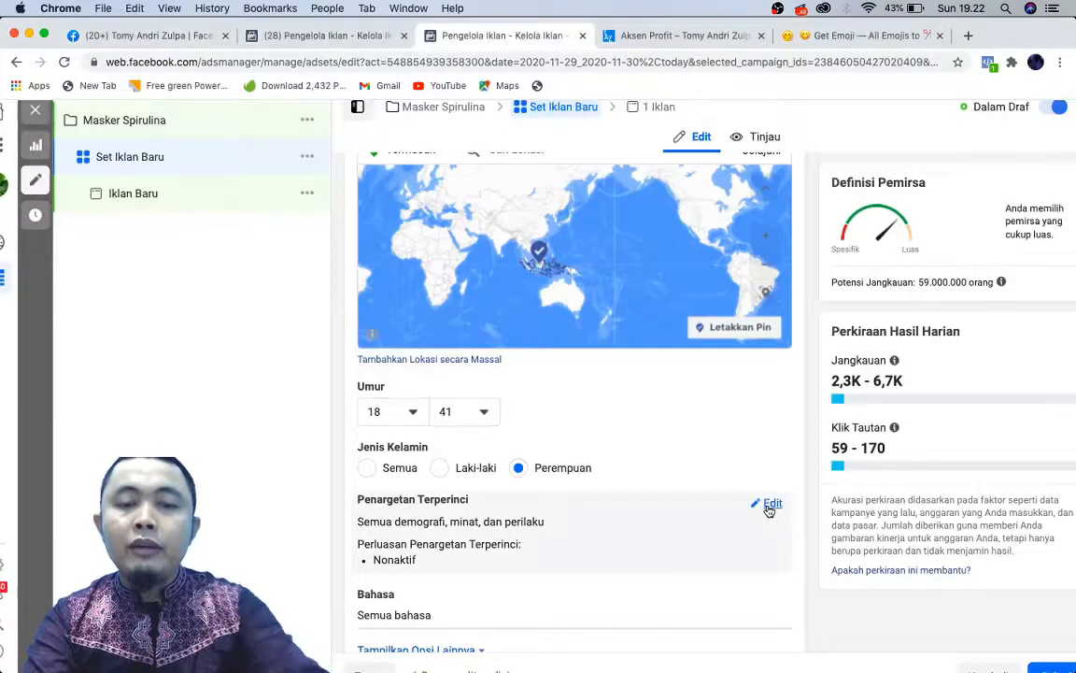
Open detailed targeting for editing in both the Indonesian and English ad sets and display its browsable categories.
scroll(664, 538, "down", 3)
scroll(661, 539, "down", 1)
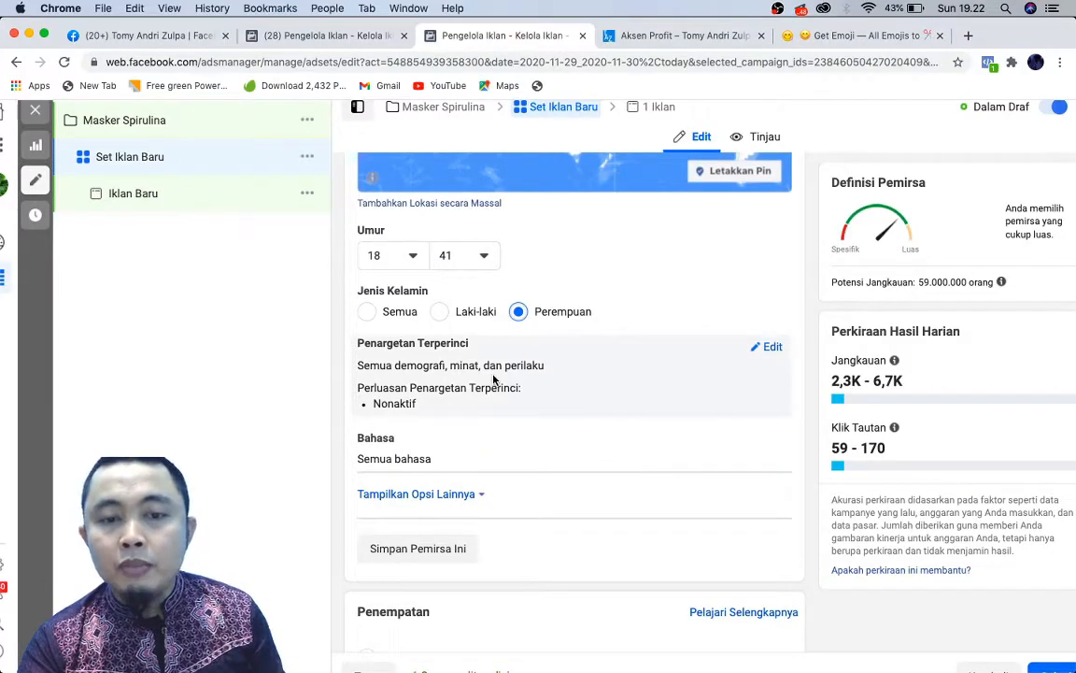
left_click(770, 347)
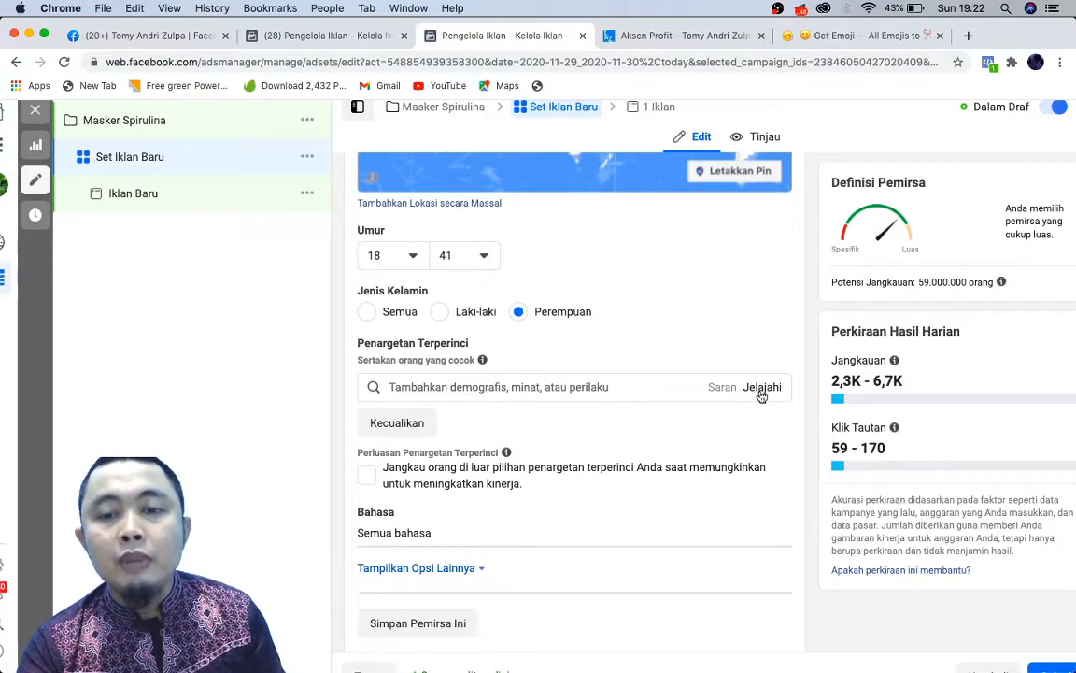
left_click(761, 388)
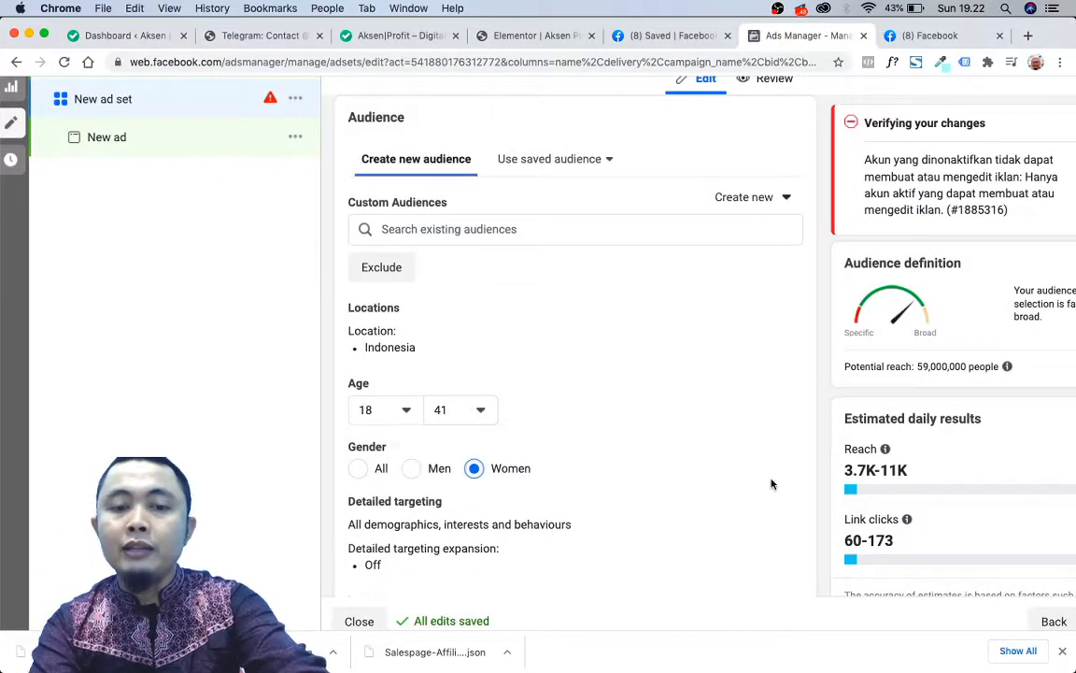
scroll(761, 552, "down", 3)
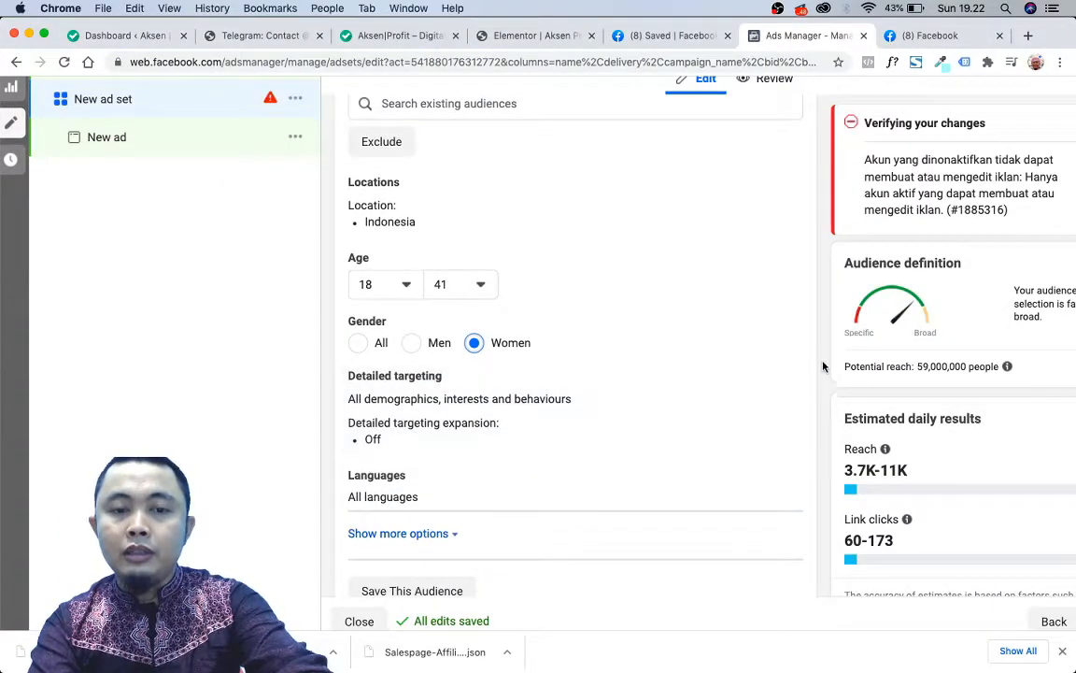
left_click(781, 382)
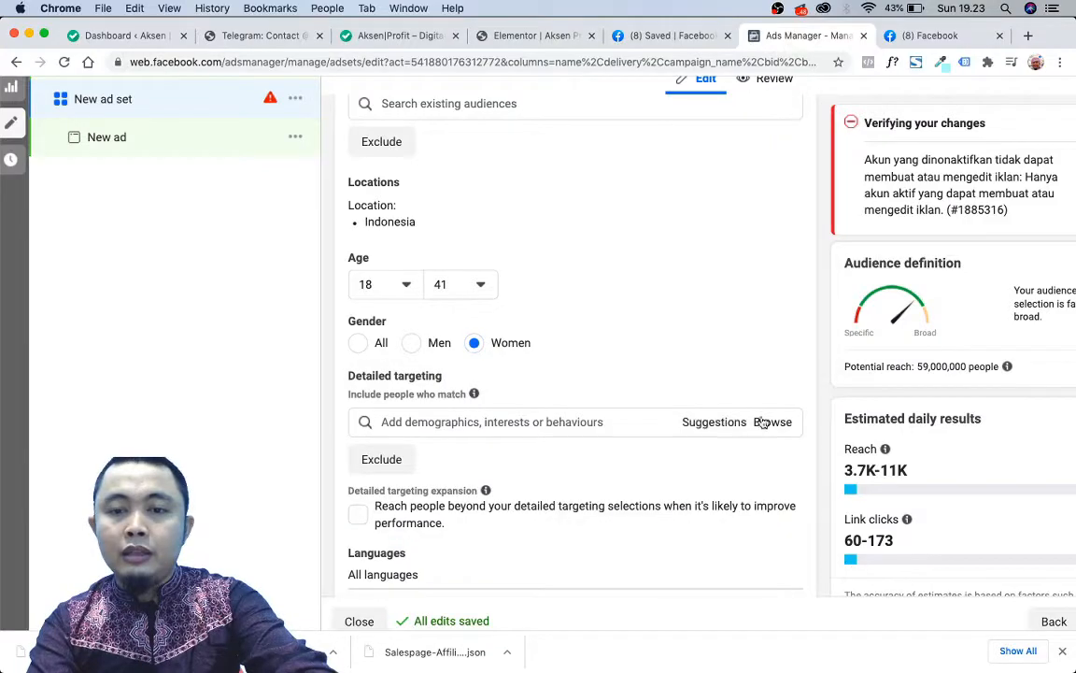
left_click(772, 423)
scroll(699, 456, "down", 1)
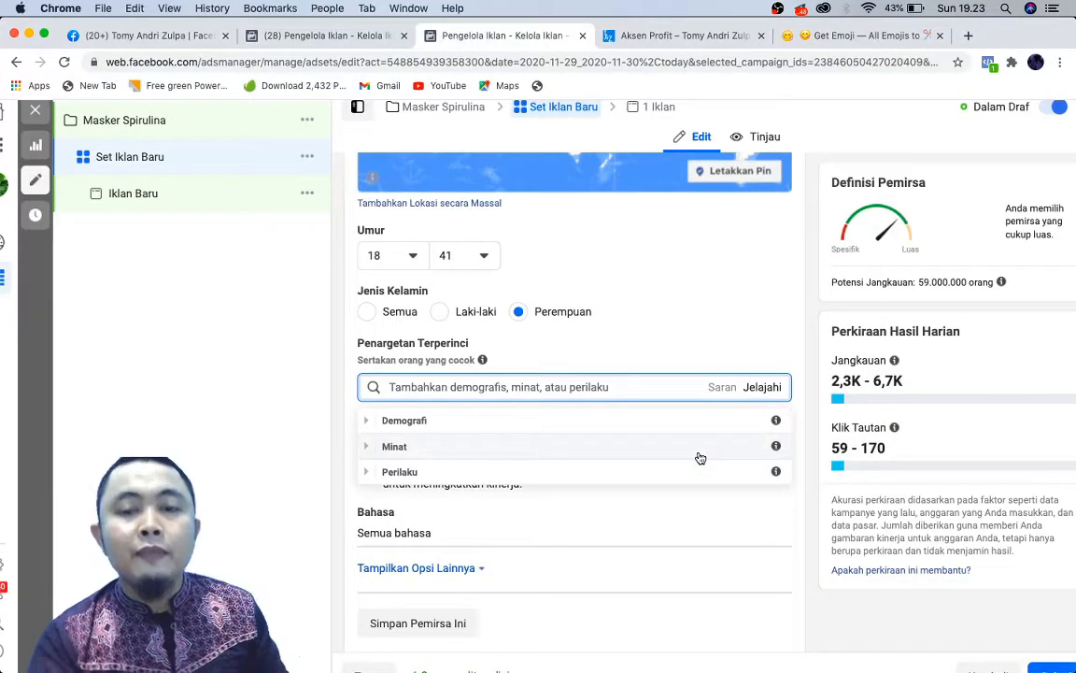
Examine the Demografi categories in the Indonesian ad set's detailed targeting, looking through the Peristiwa Penting options.
left_click(603, 425)
scroll(603, 429, "down", 1)
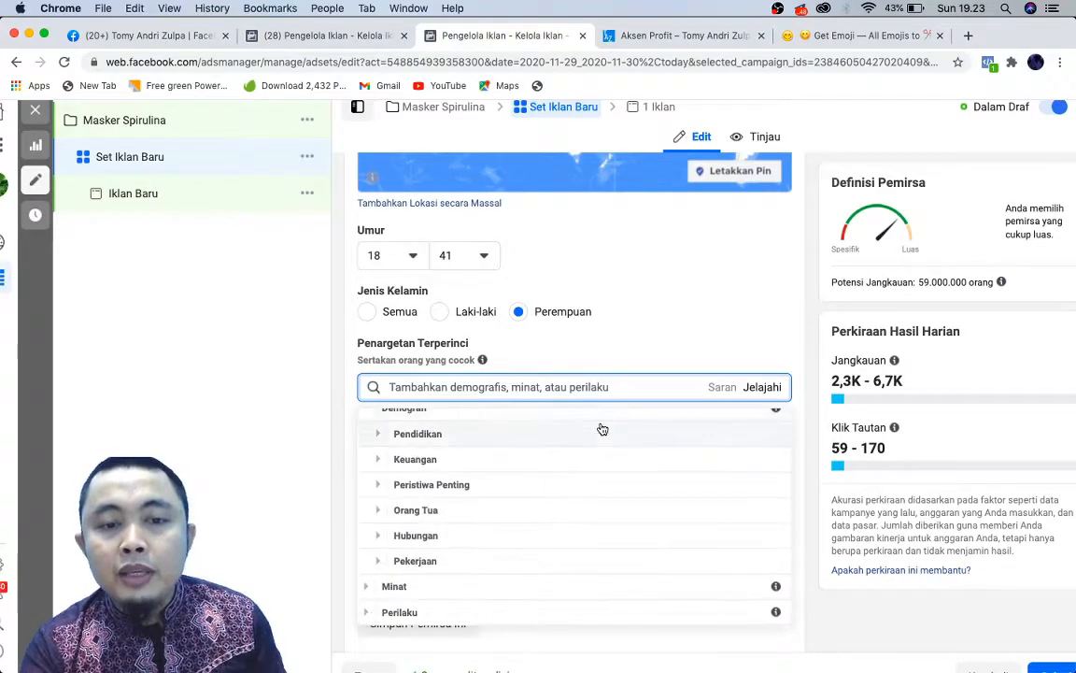
left_click(439, 441)
left_click(383, 422)
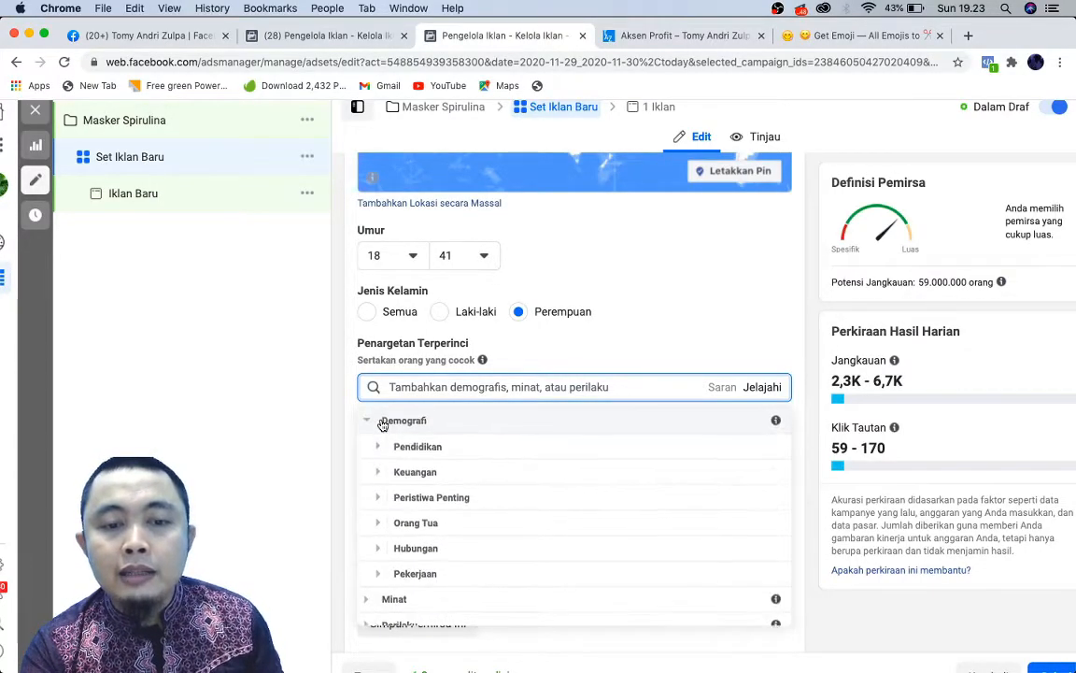
left_click(383, 497)
scroll(383, 499, "down", 1)
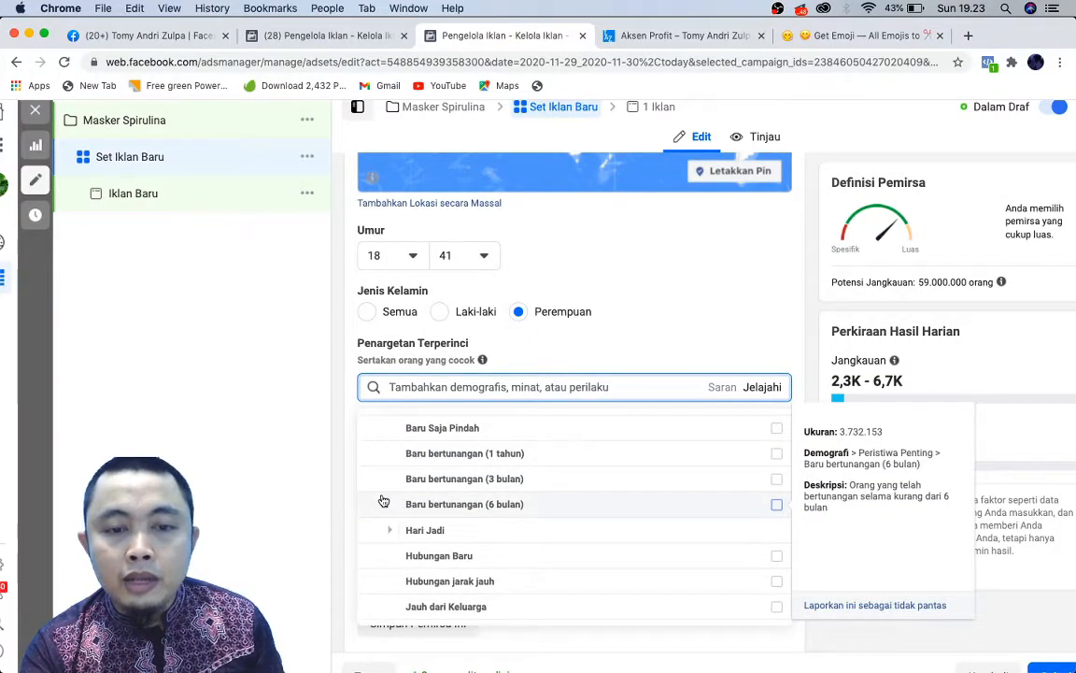
scroll(458, 477, "down", 5)
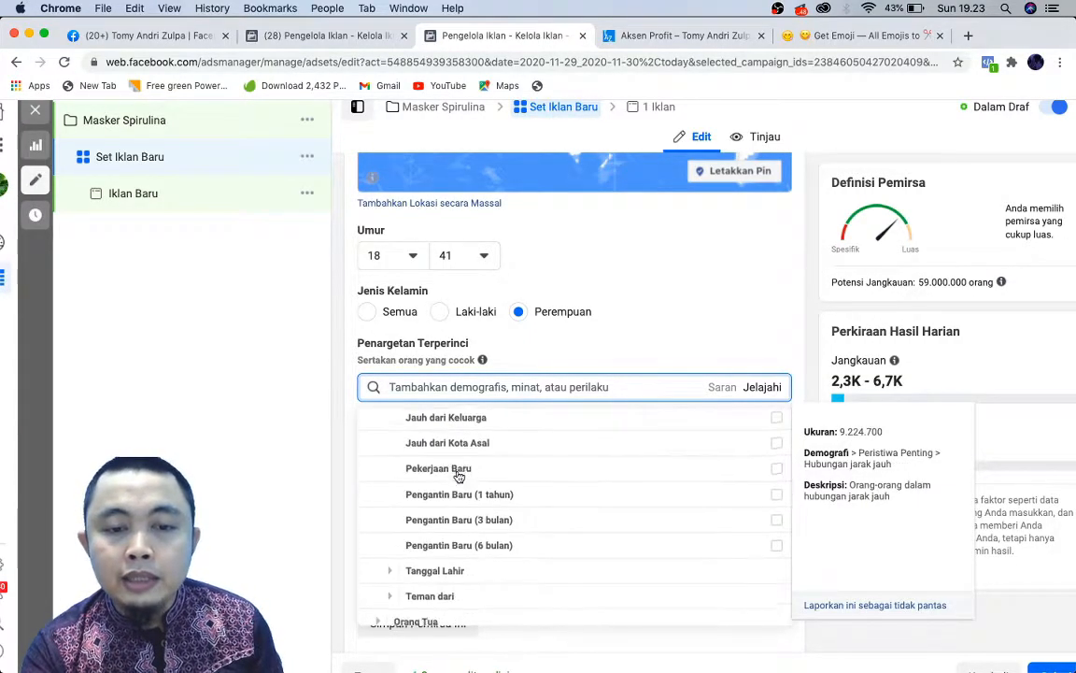
scroll(459, 476, "down", 3)
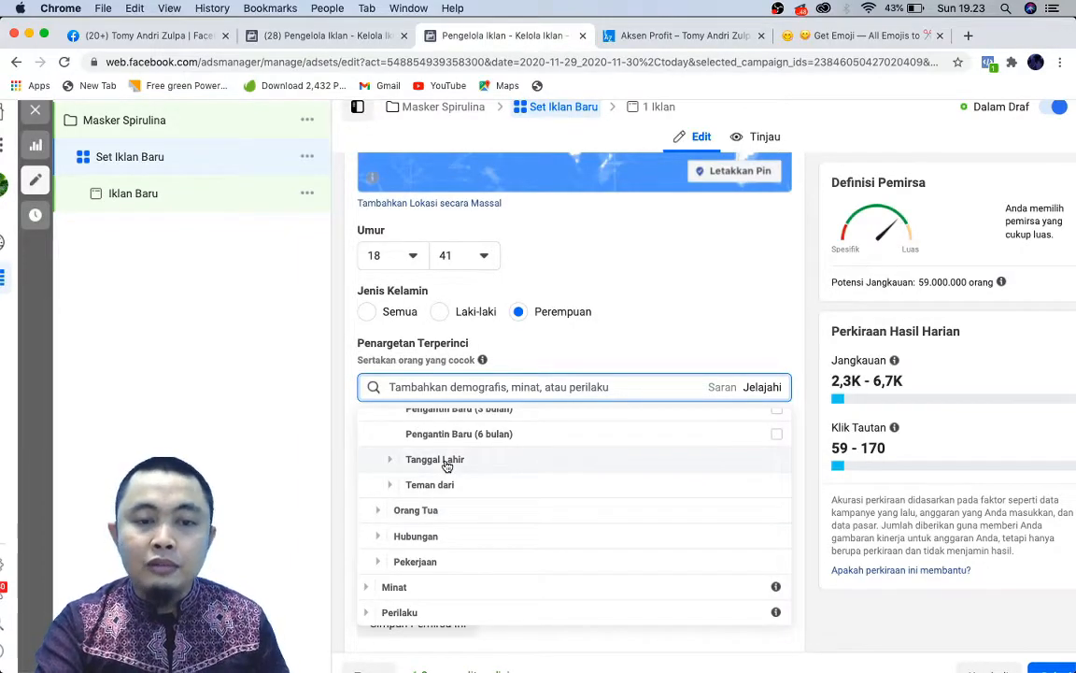
Examine the parent age-group options under Semua Orang Tua and the relationship options under Status Hubungan.
scroll(393, 462, "down", 2)
left_click(375, 450)
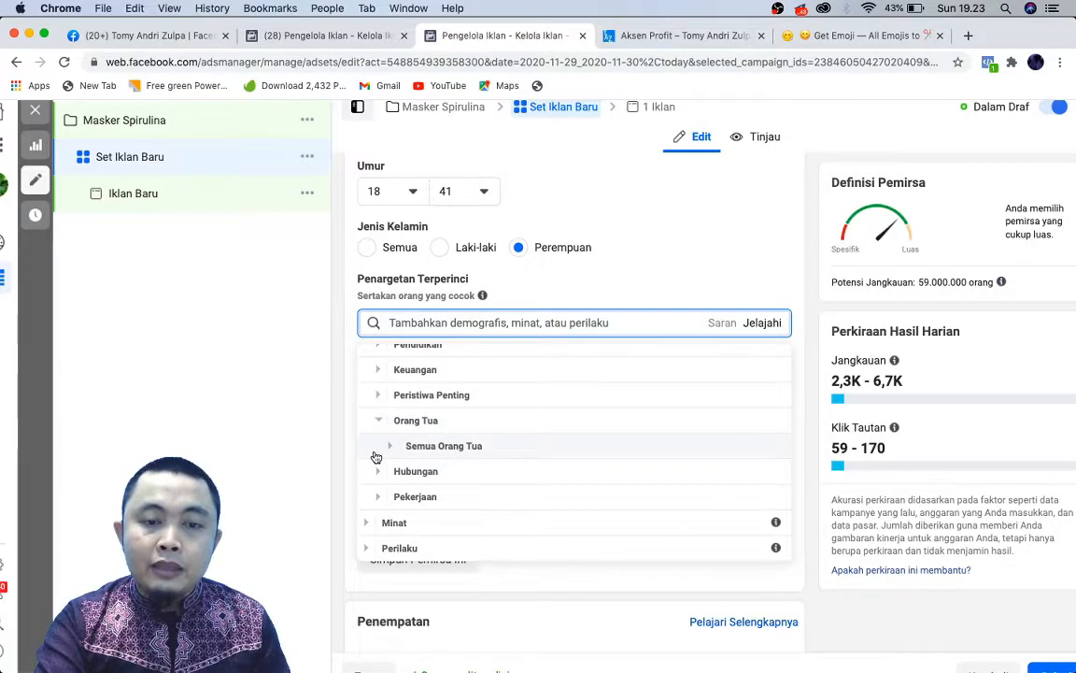
left_click(395, 450)
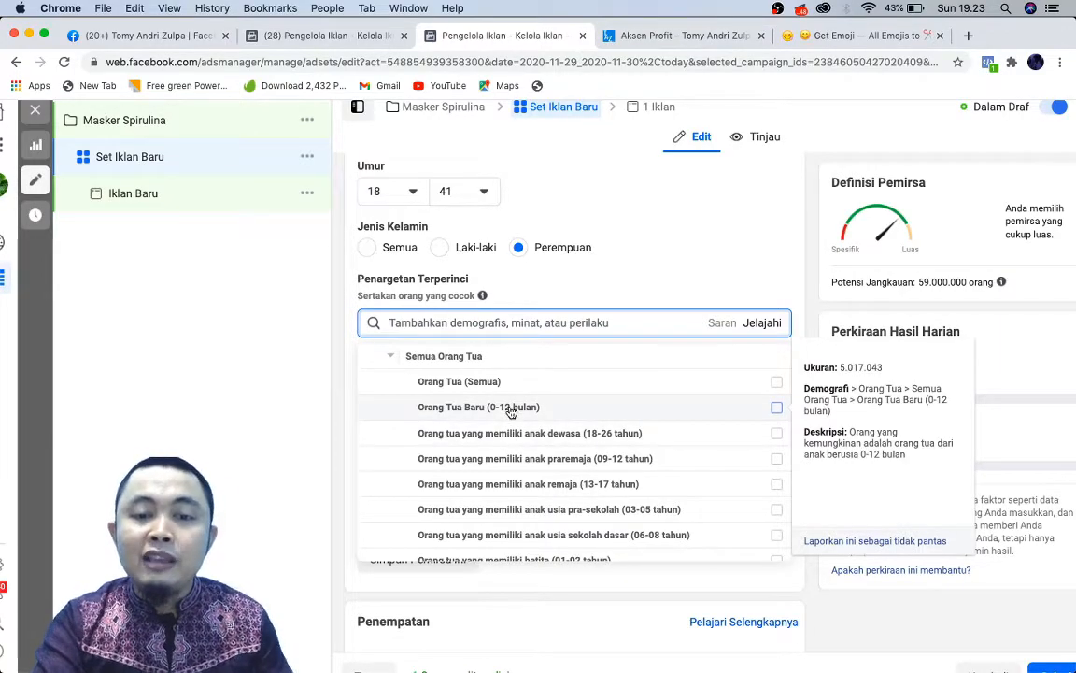
scroll(509, 408, "down", 2)
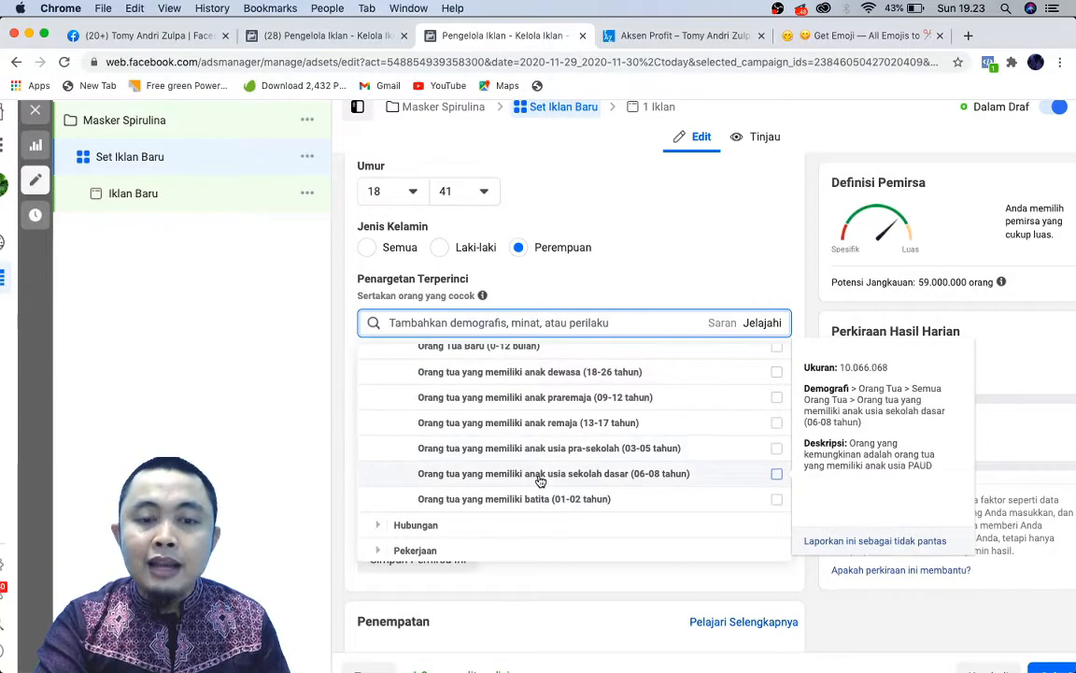
scroll(539, 481, "down", 2)
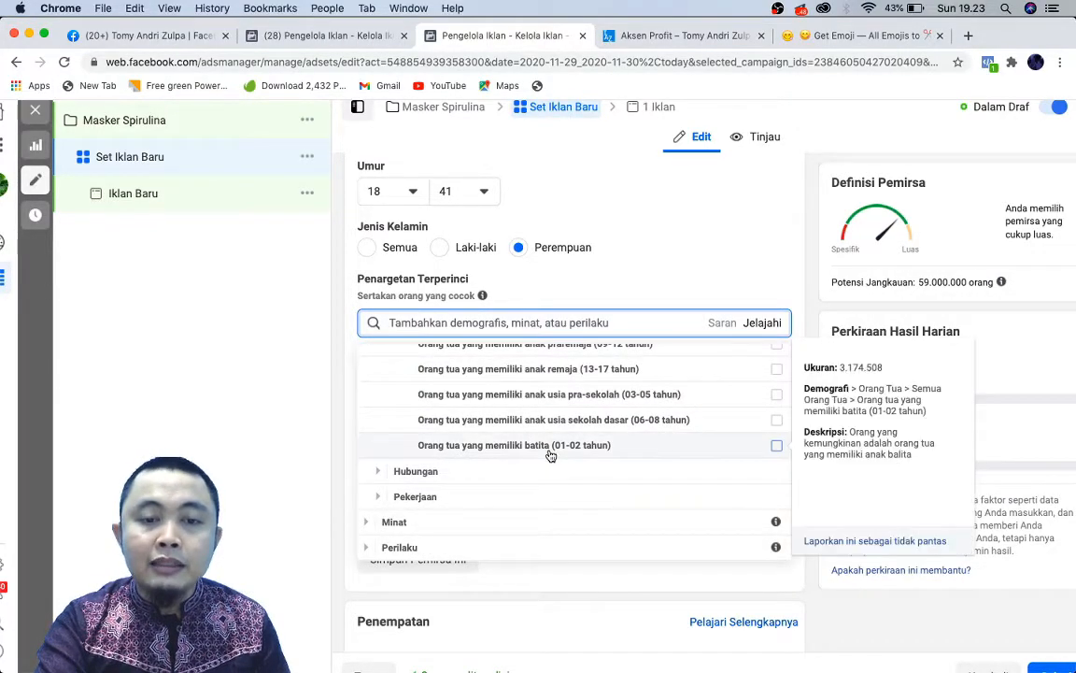
left_click(378, 474)
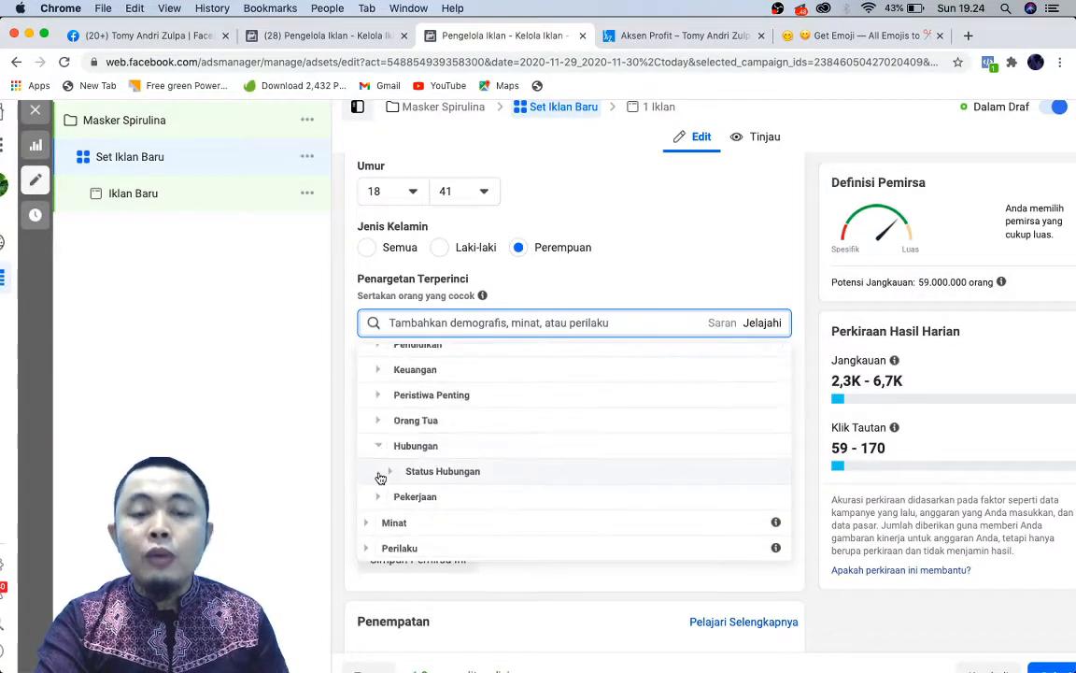
left_click(376, 473)
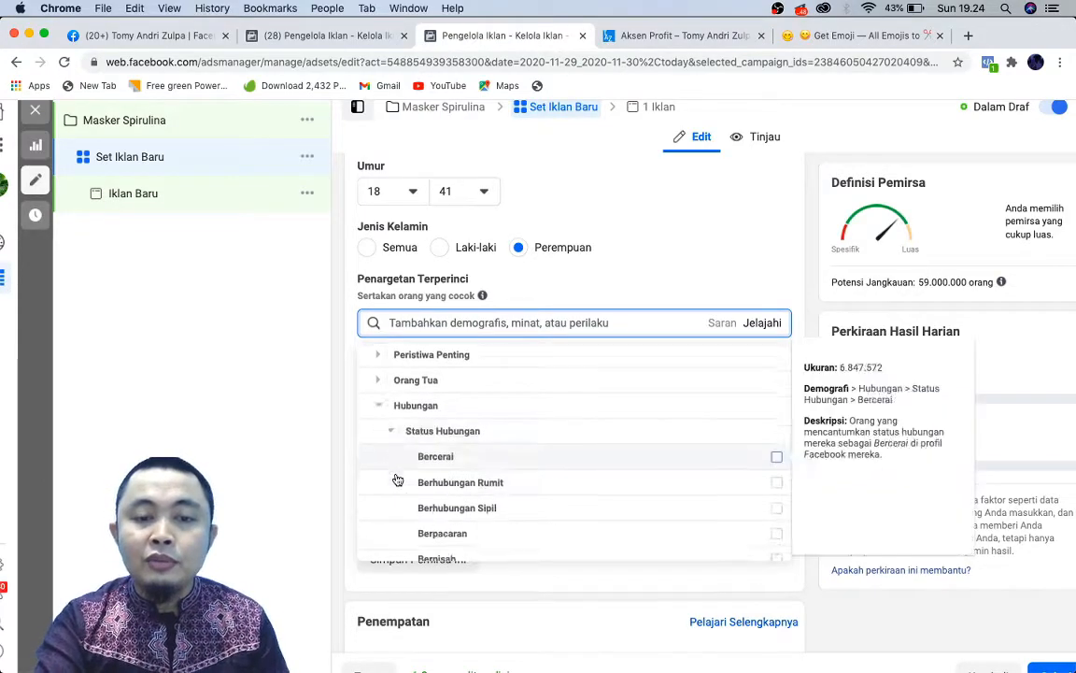
scroll(397, 479, "down", 2)
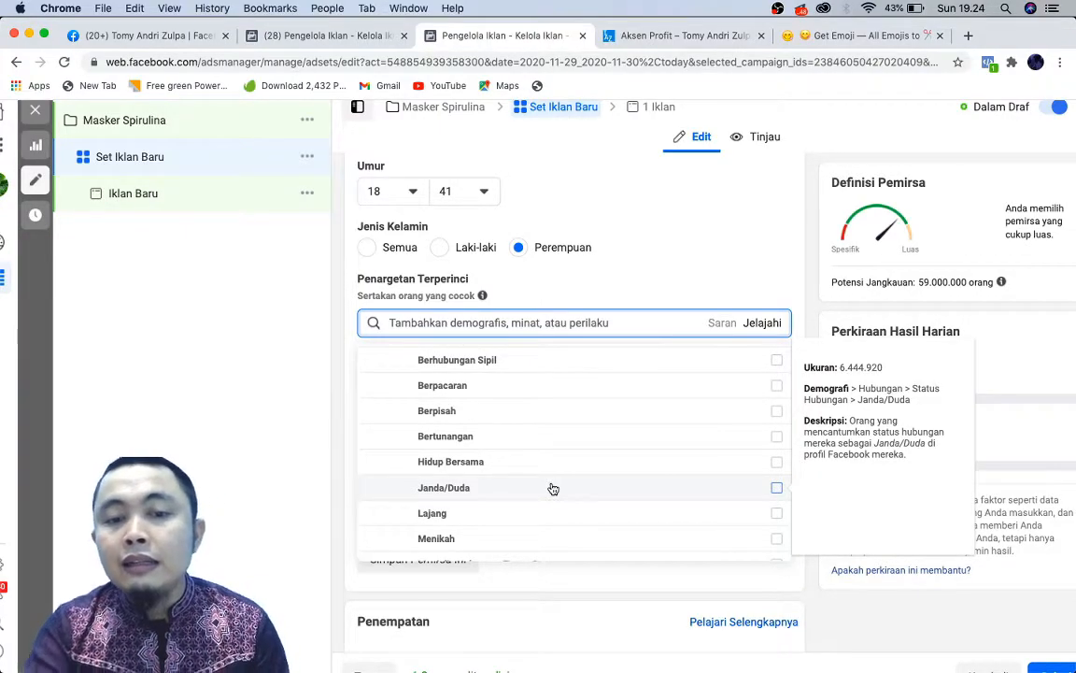
scroll(553, 489, "down", 2)
scroll(553, 488, "down", 2)
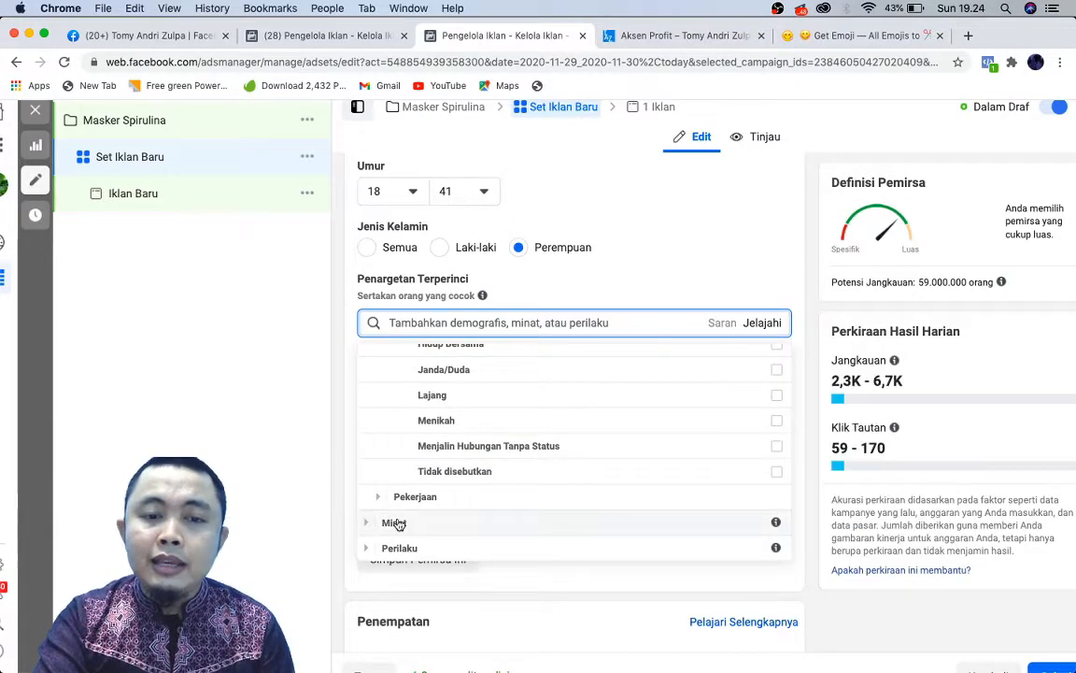
Look through the Minat categories, including the subcategories of Hobi dan aktivitas.
left_click(366, 522)
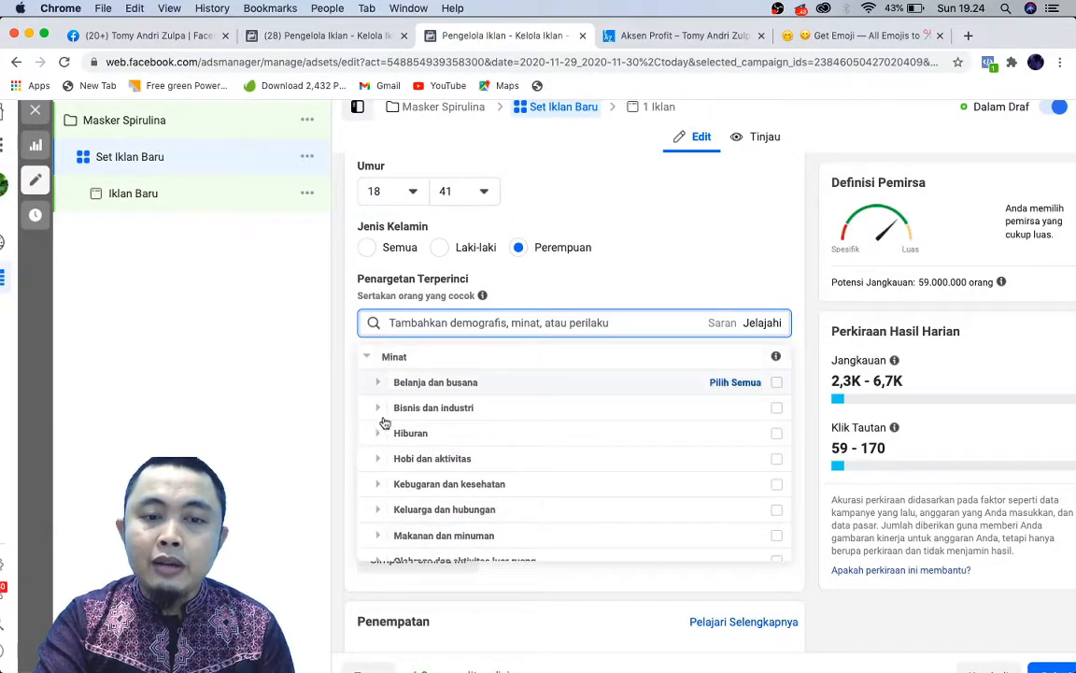
scroll(401, 448, "down", 2)
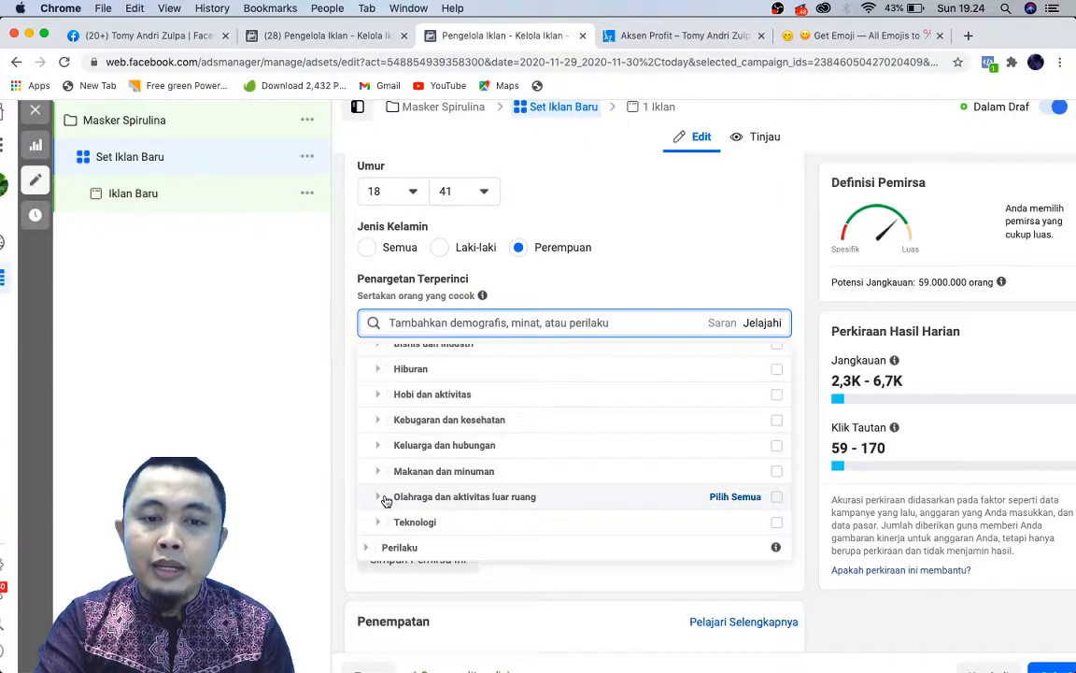
left_click(385, 400)
scroll(396, 483, "down", 2)
scroll(402, 490, "down", 3)
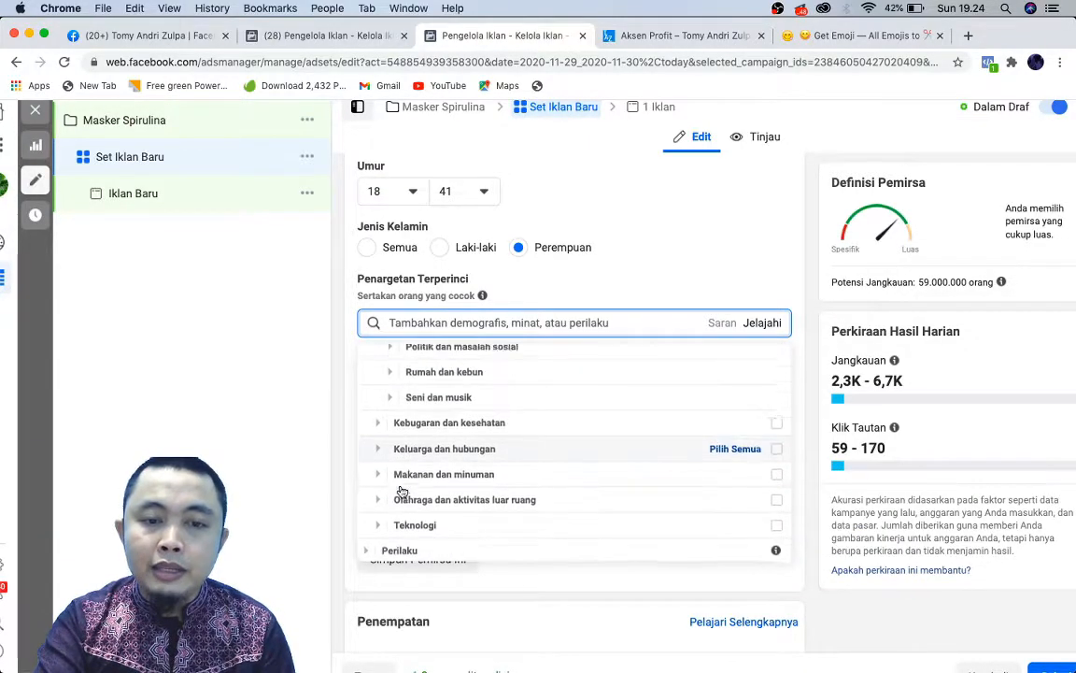
Search the Indonesian ad set's detailed targeting for "kecantikan".
left_click(504, 322)
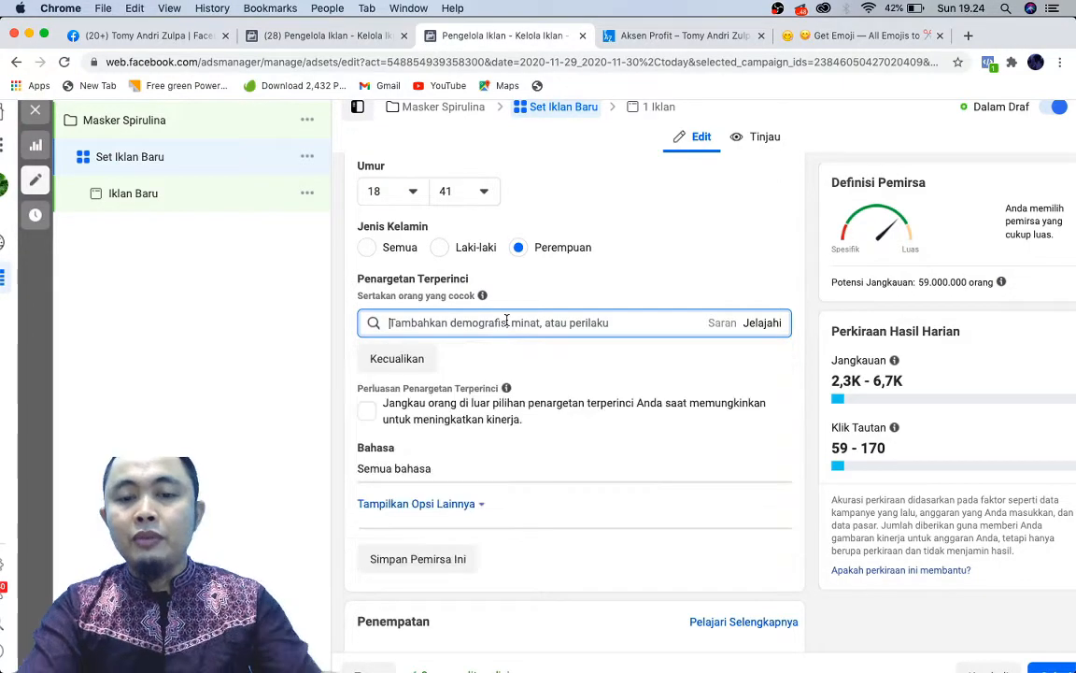
left_click(763, 322)
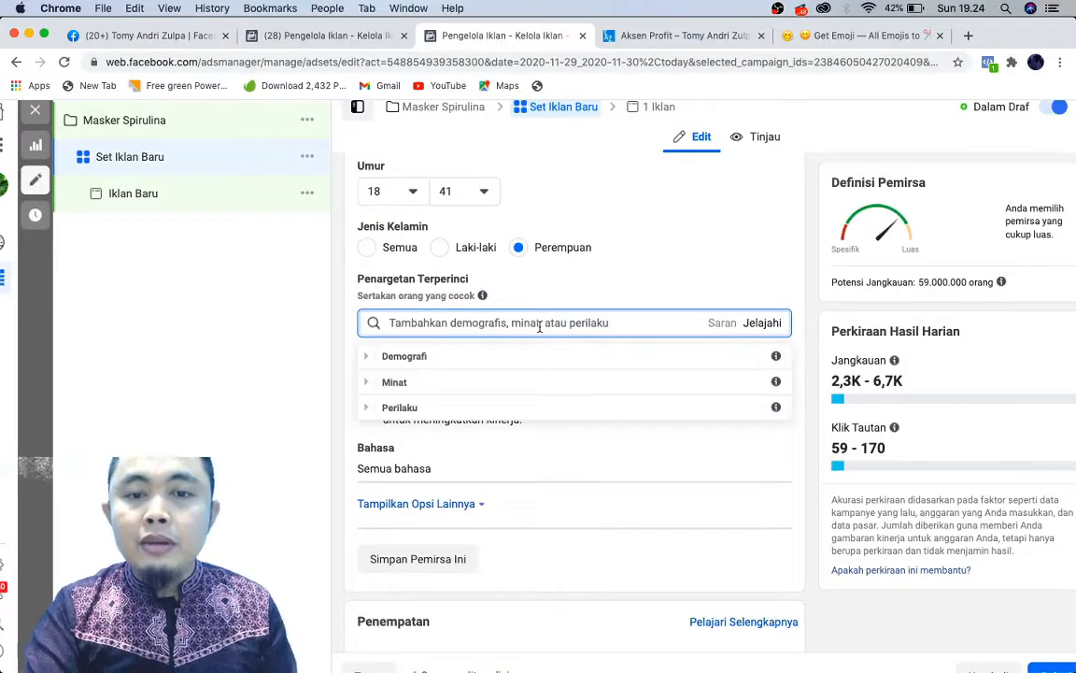
left_click(505, 321)
type("kecantikan")
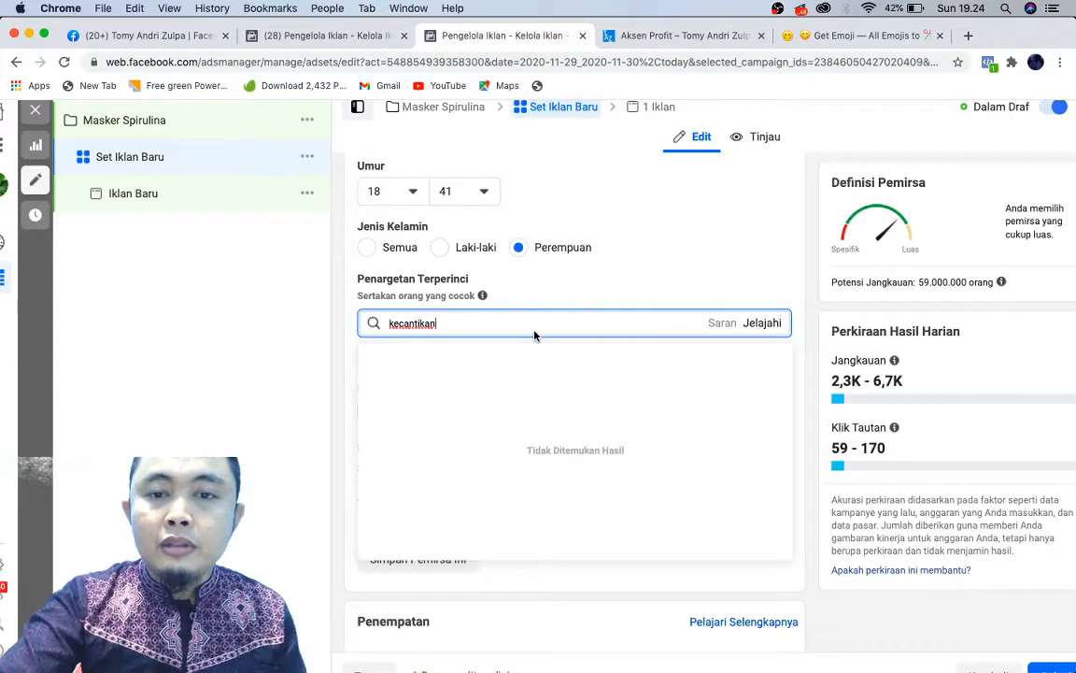
Search the Indonesian ad set's detailed targeting for "salon" instead and add the Salon kecantikan interest.
key("BackSpace")
key("BackSpace")
key("BackSpace")
key("BackSpace")
key("BackSpace")
key("BackSpace")
key("BackSpace")
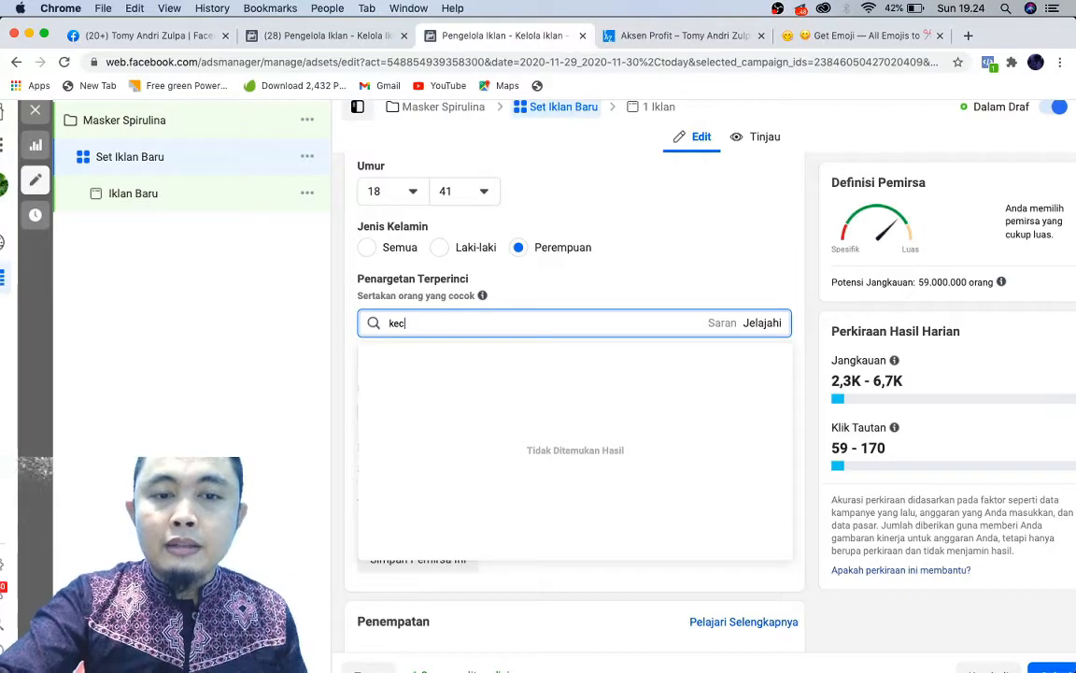
key("BackSpace")
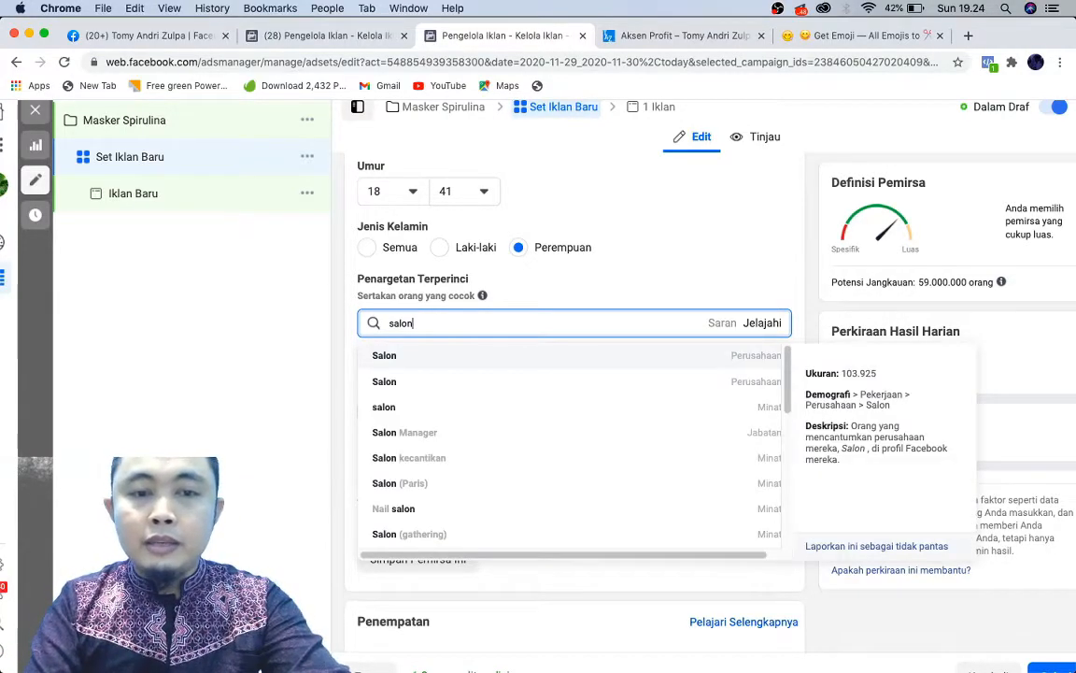
left_click(468, 462)
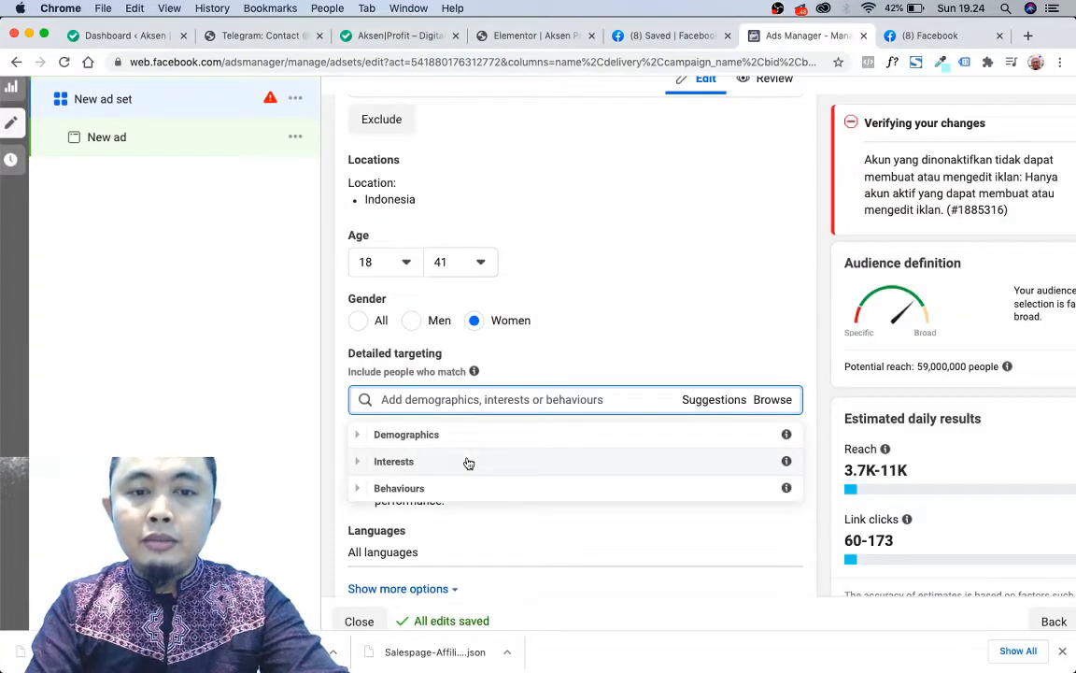
Search the English ad set's detailed targeting for "beauty" and add the Beauty interest.
left_click(487, 402)
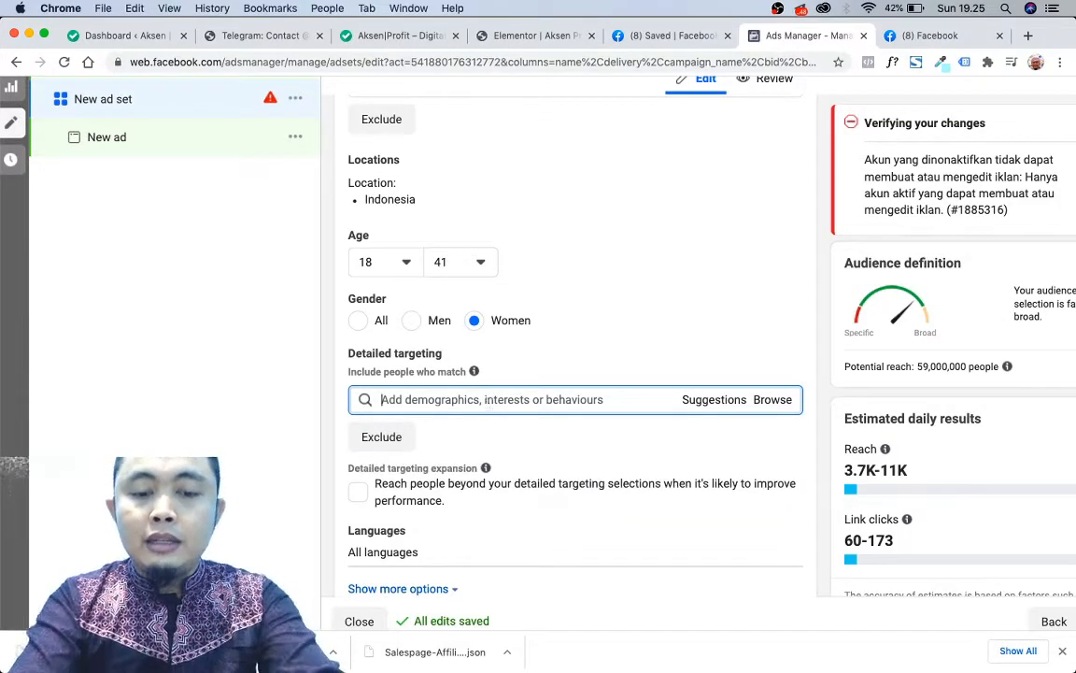
type("ba")
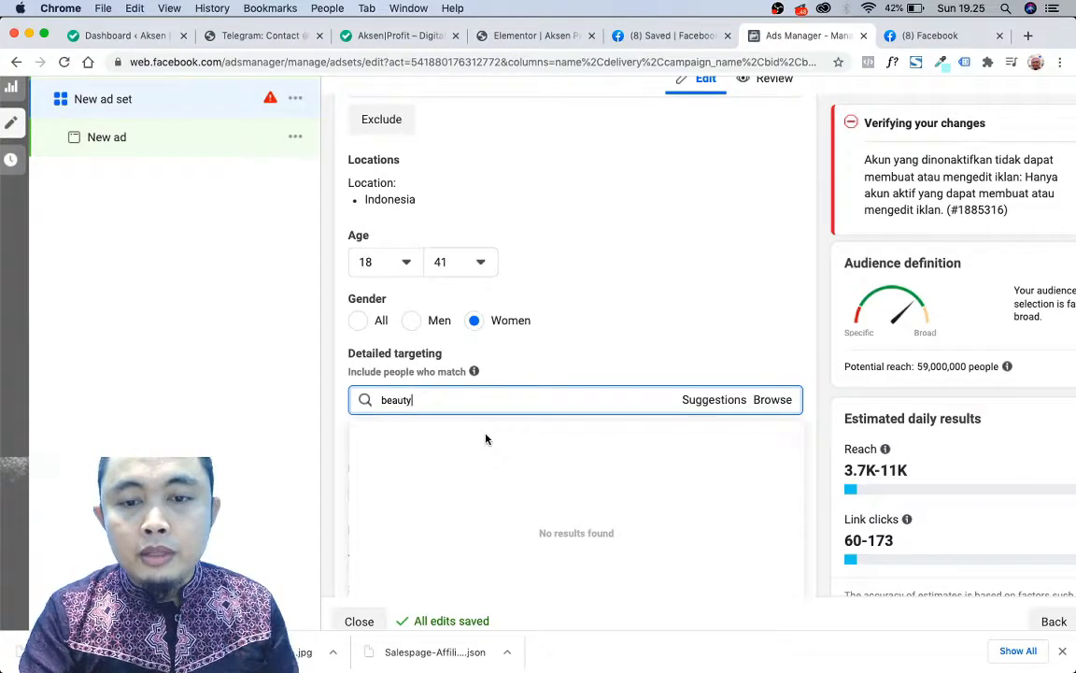
scroll(485, 439, "up", 1)
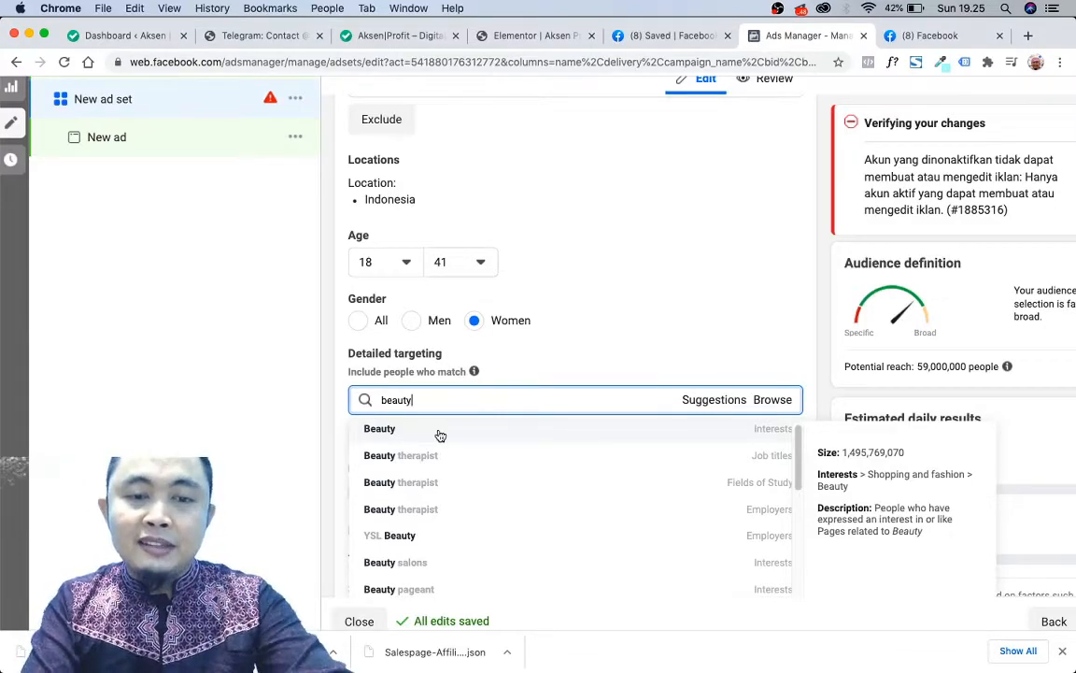
left_click(440, 435)
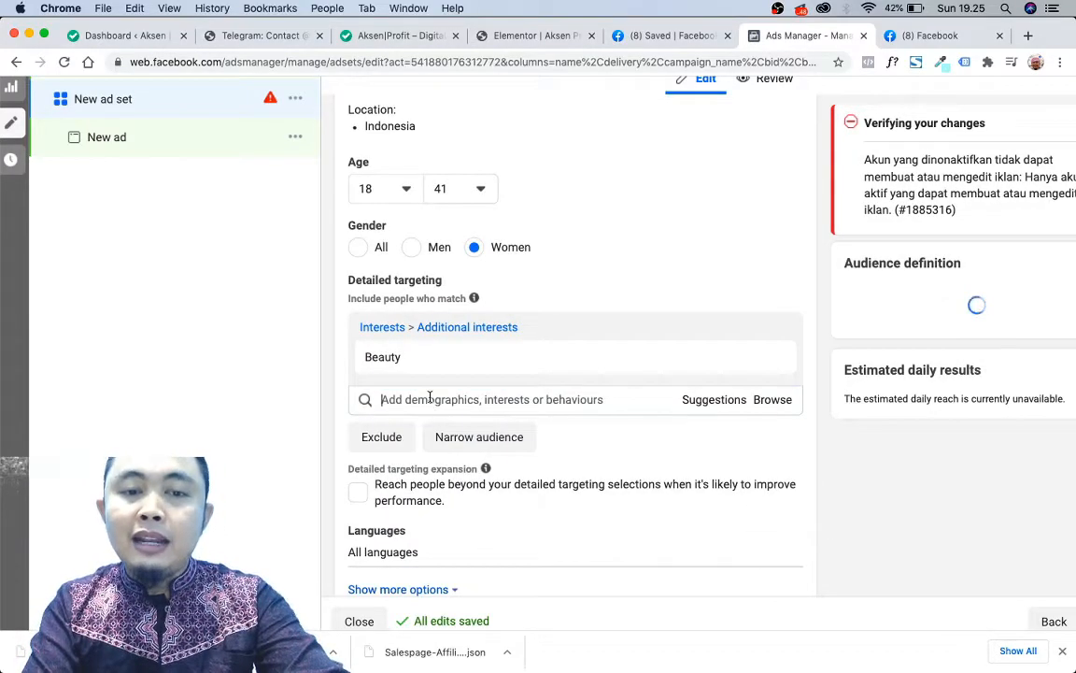
Look through the Behaviours categories in the English ad set's detailed targeting.
left_click(770, 400)
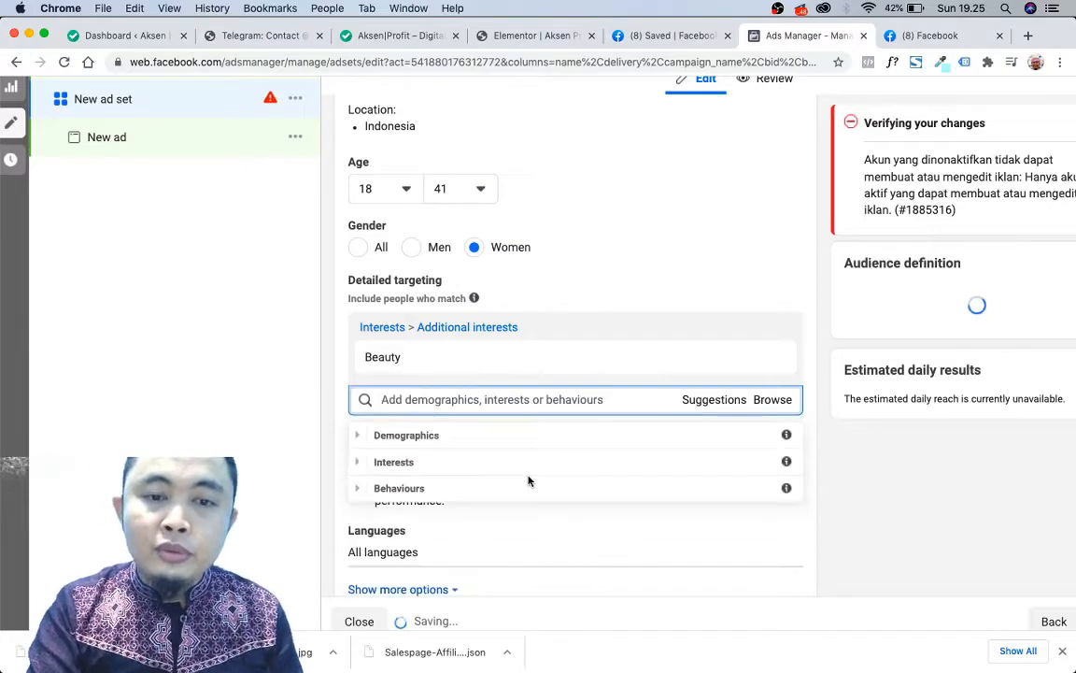
left_click(362, 491)
scroll(481, 500, "down", 3)
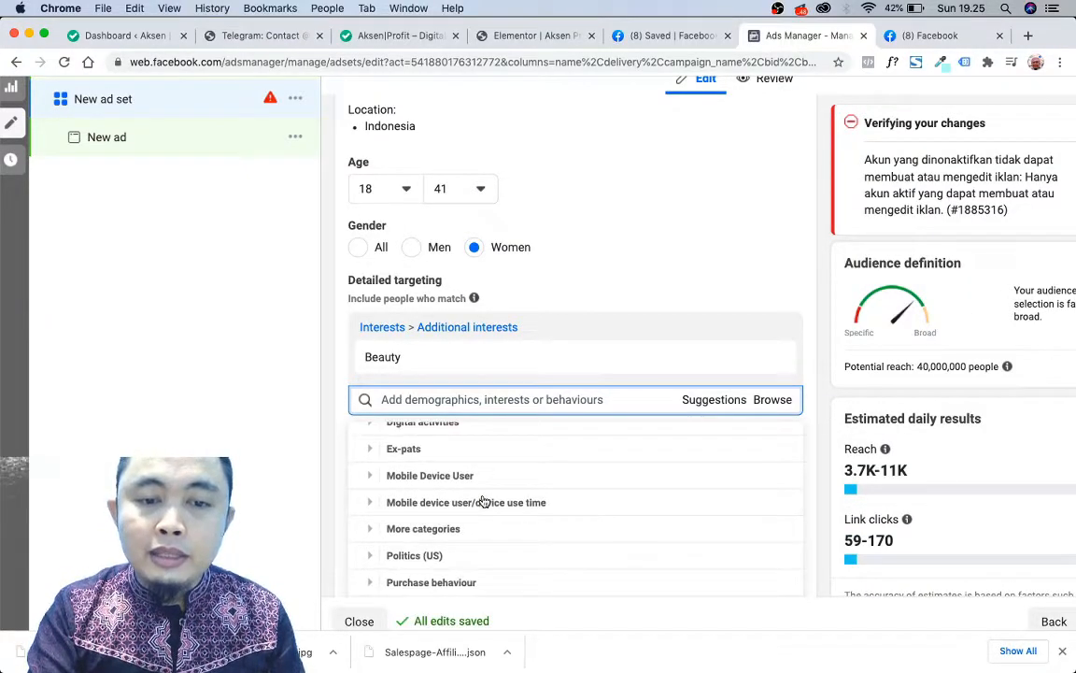
scroll(483, 501, "down", 3)
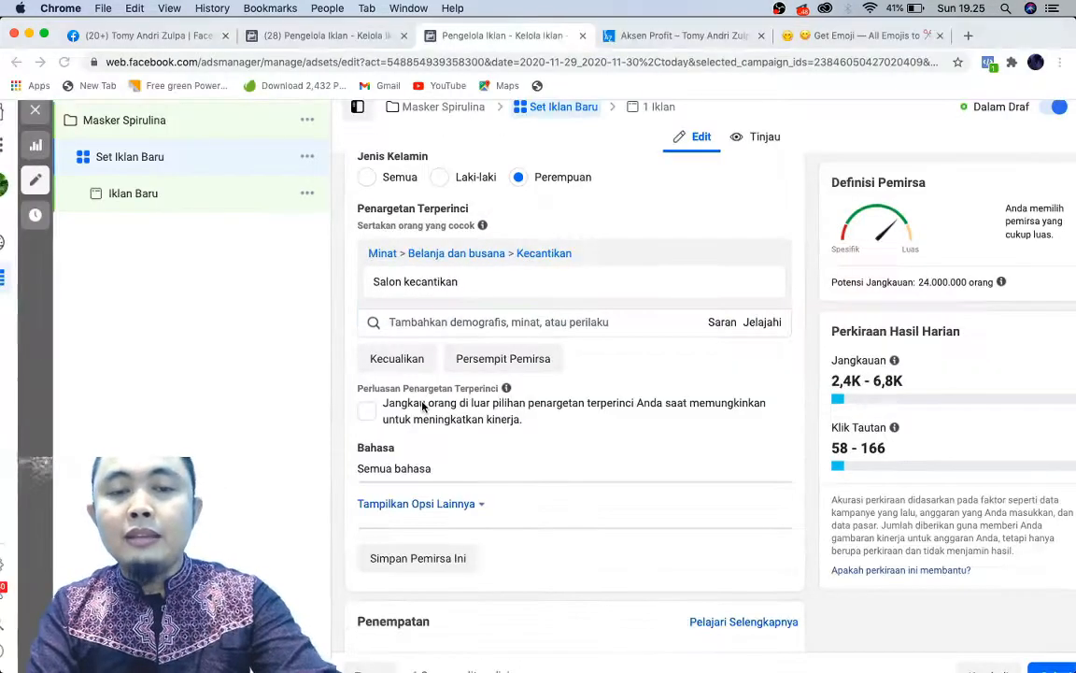
Look through the Perilaku categories in the Indonesian ad set's detailed targeting and check the details of the Salon kecantikan interest.
left_click(381, 327)
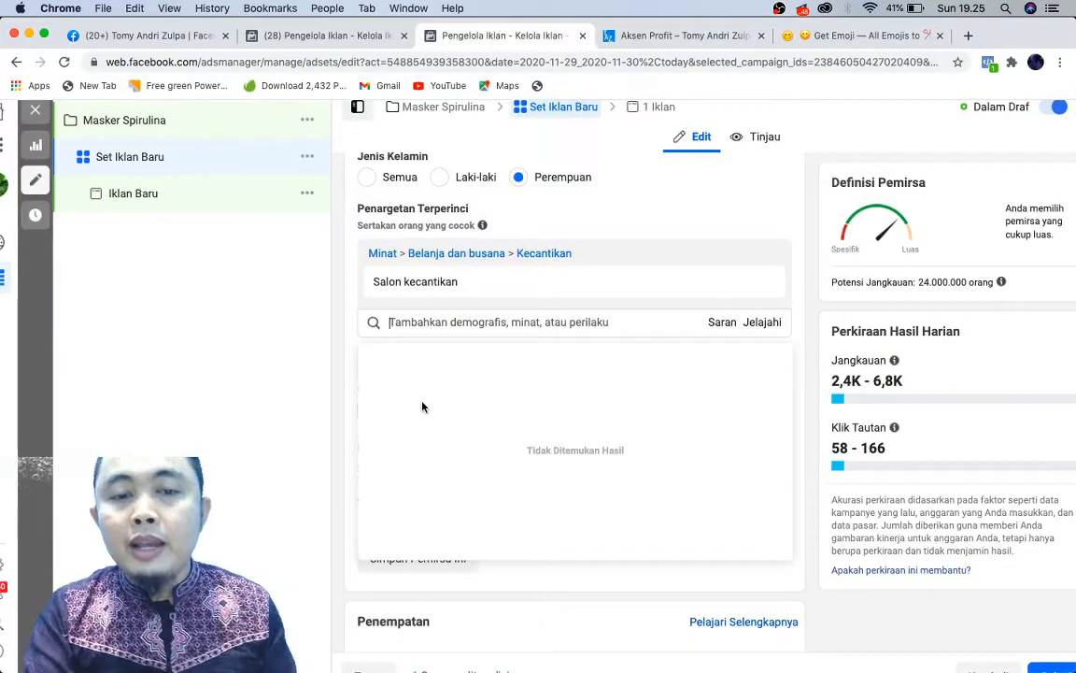
left_click(763, 323)
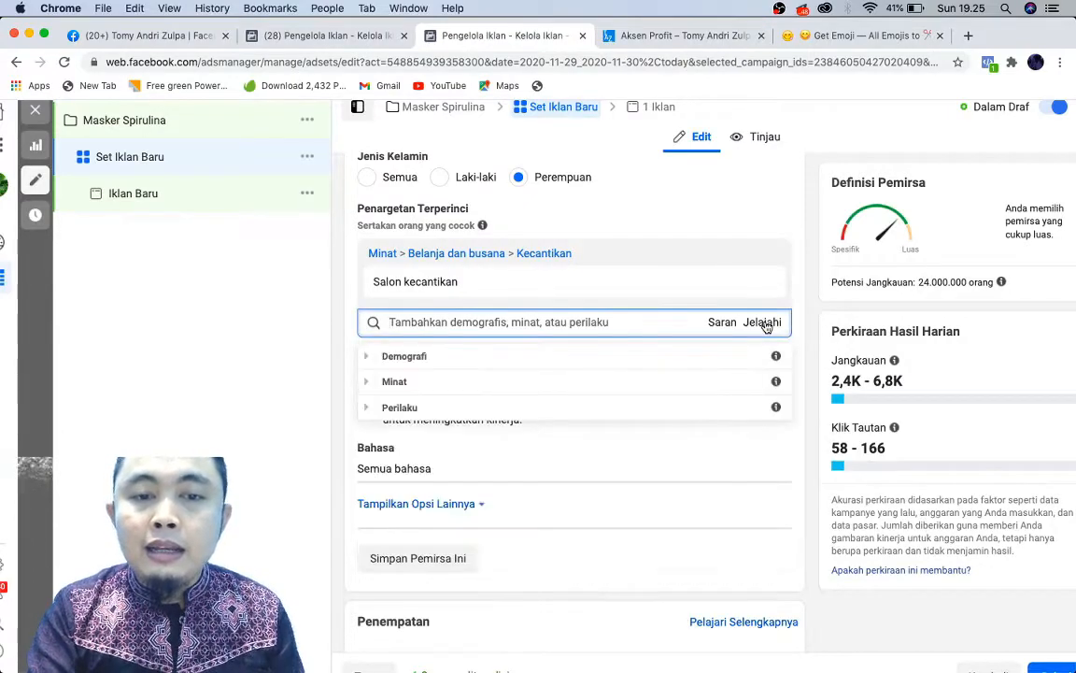
left_click(375, 407)
scroll(480, 510, "down", 1)
scroll(480, 510, "down", 1)
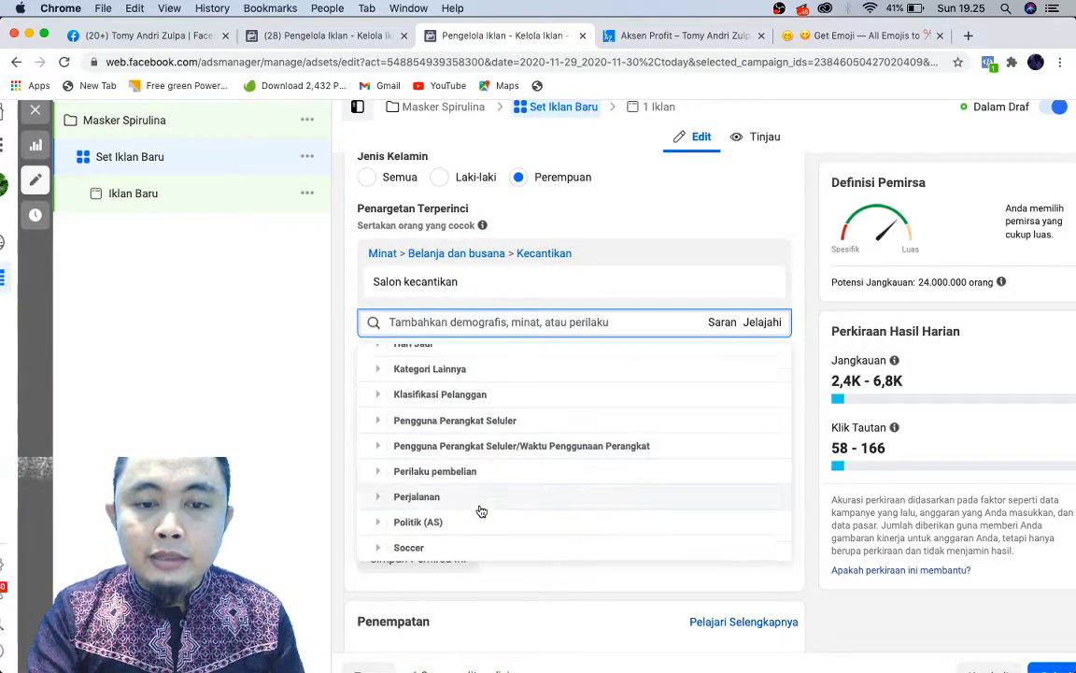
scroll(480, 510, "down", 1)
scroll(480, 510, "up", 5)
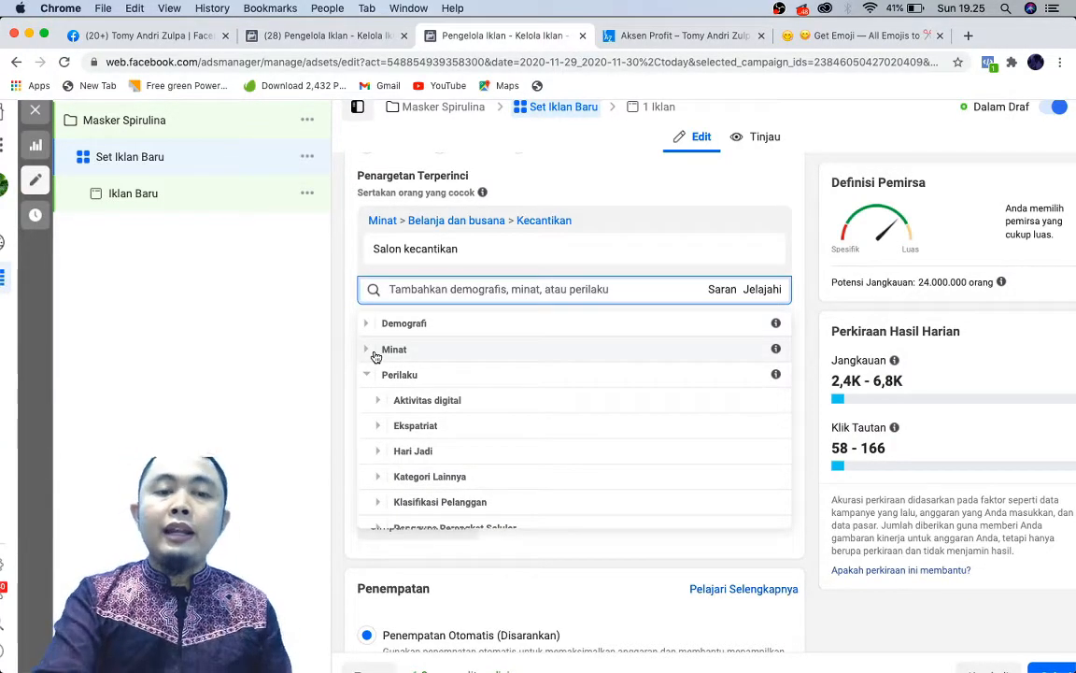
mouse_move(523, 249)
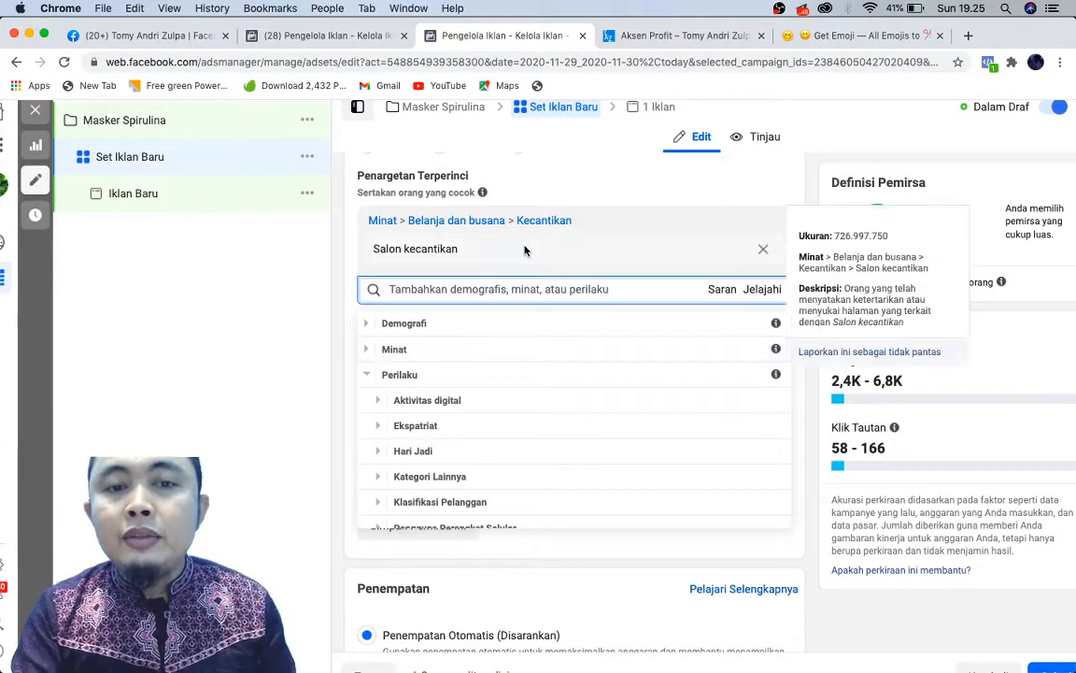
left_click(624, 192)
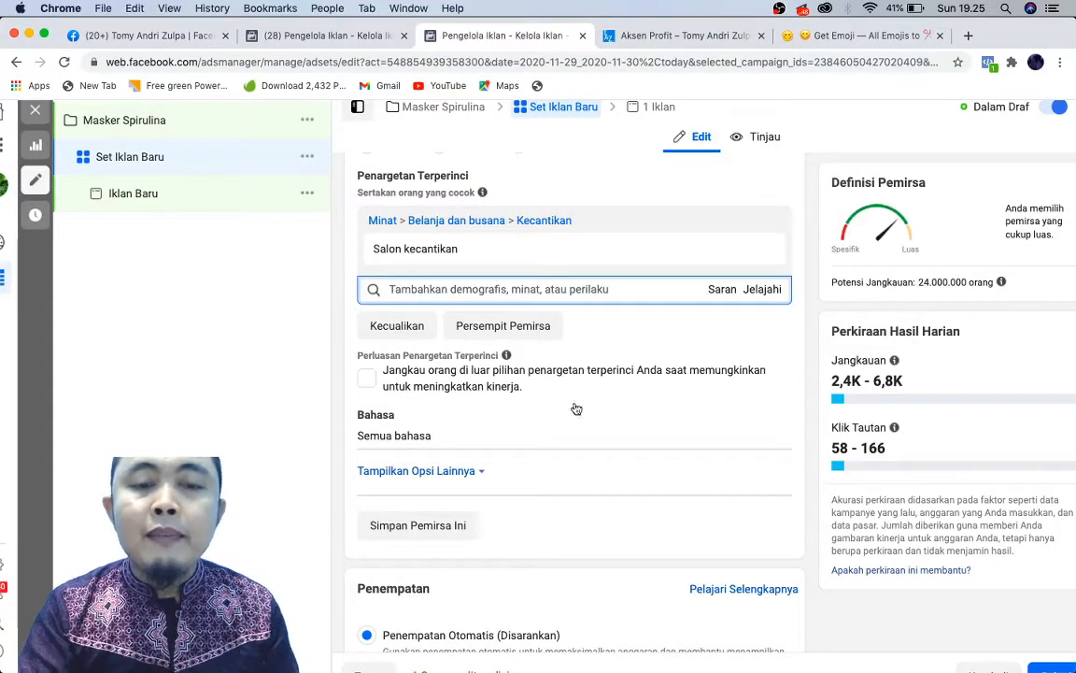
Add a narrowing condition to the Indonesian ad set's audience and examine the Klasifikasi Pelanggan countries under its Perilaku categories.
left_click(503, 327)
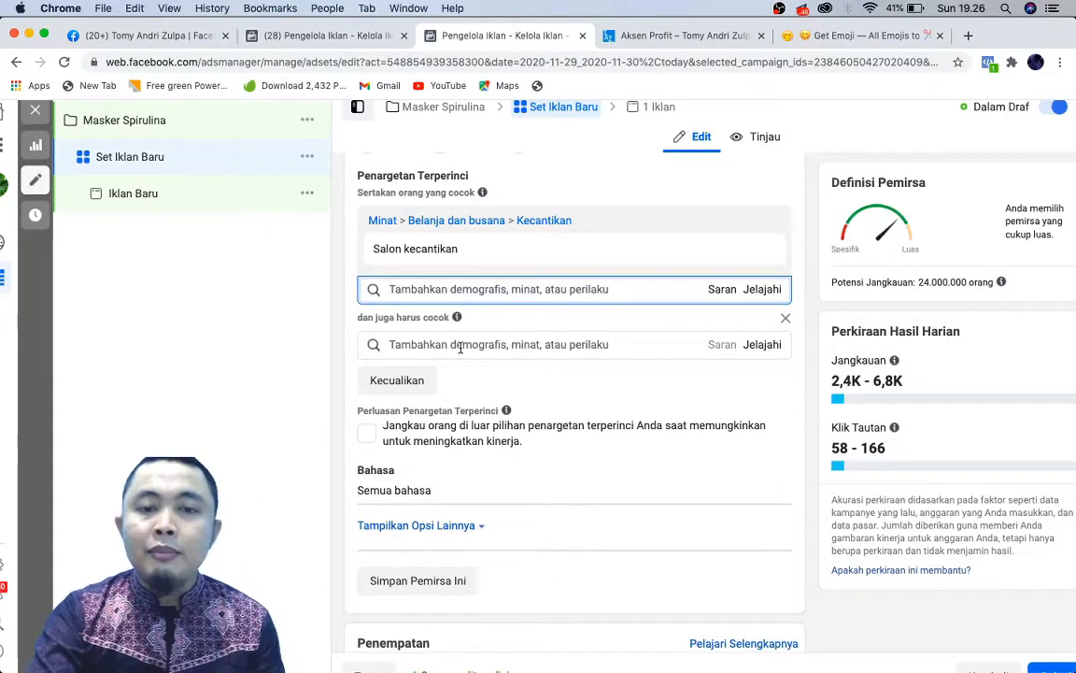
left_click(457, 345)
left_click(766, 353)
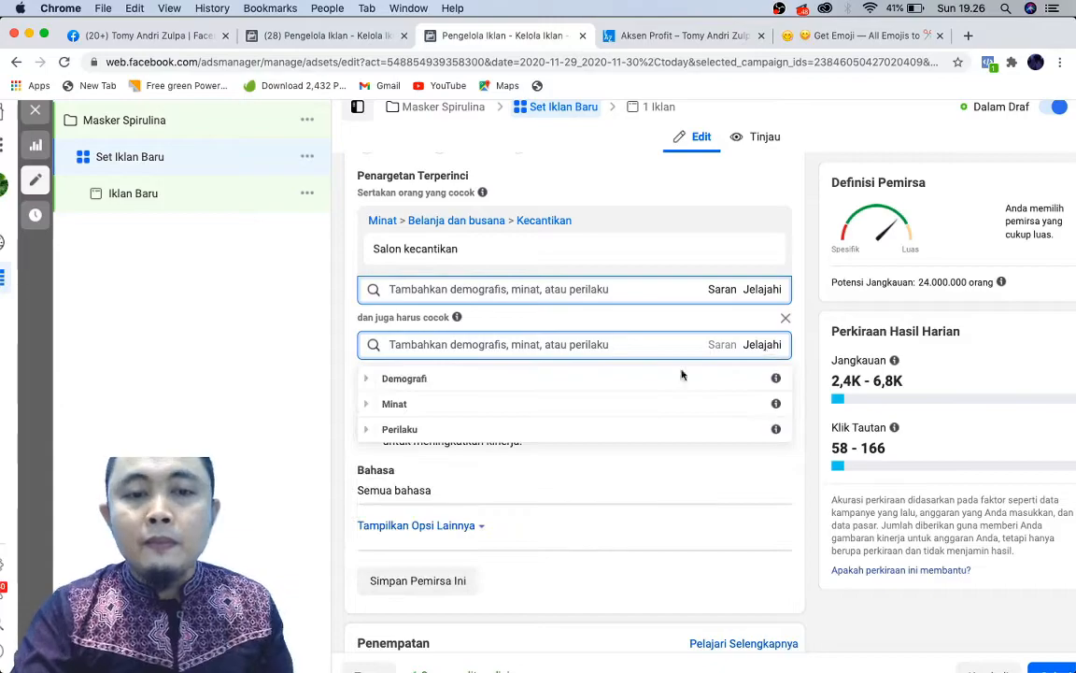
left_click(367, 430)
scroll(469, 481, "down", 2)
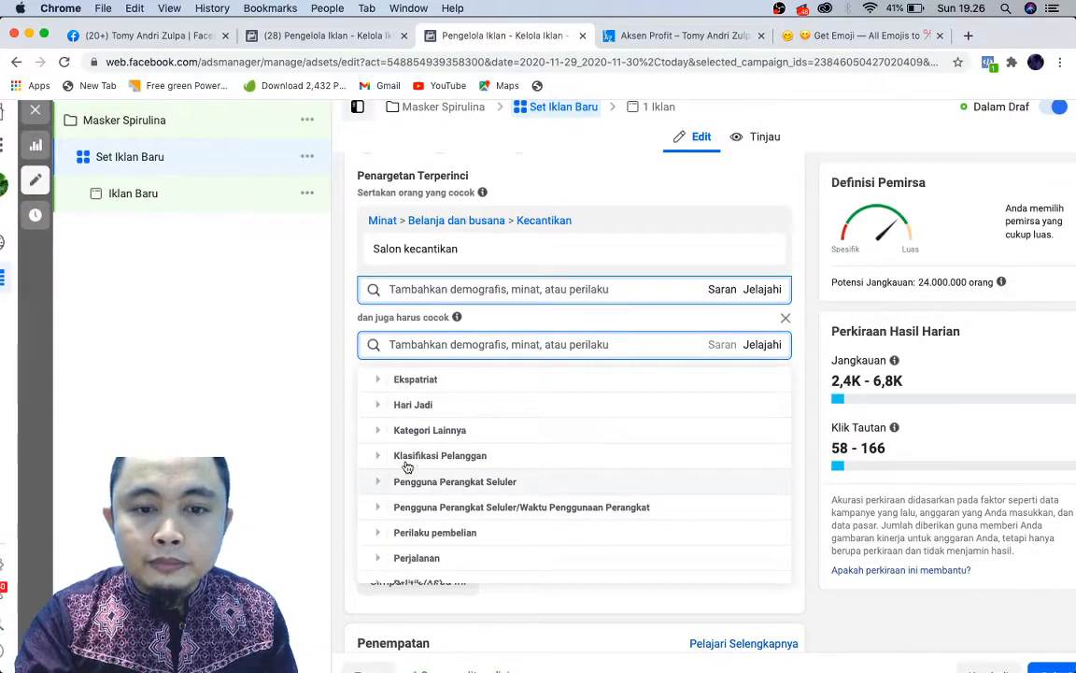
left_click(378, 455)
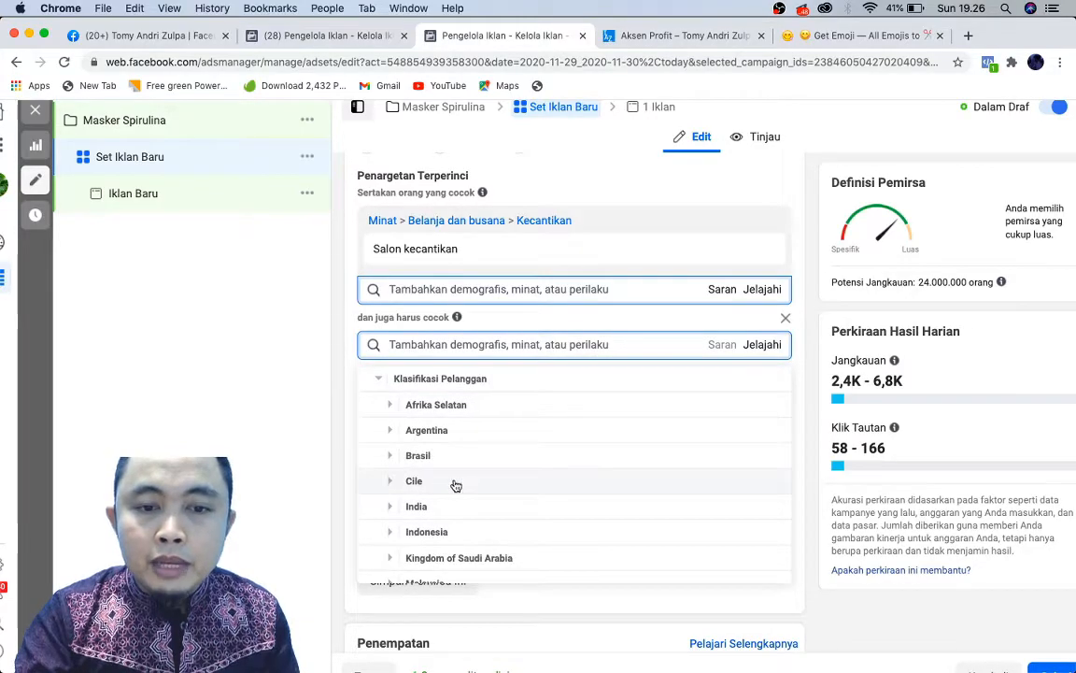
scroll(457, 482, "down", 3)
scroll(435, 493, "up", 4)
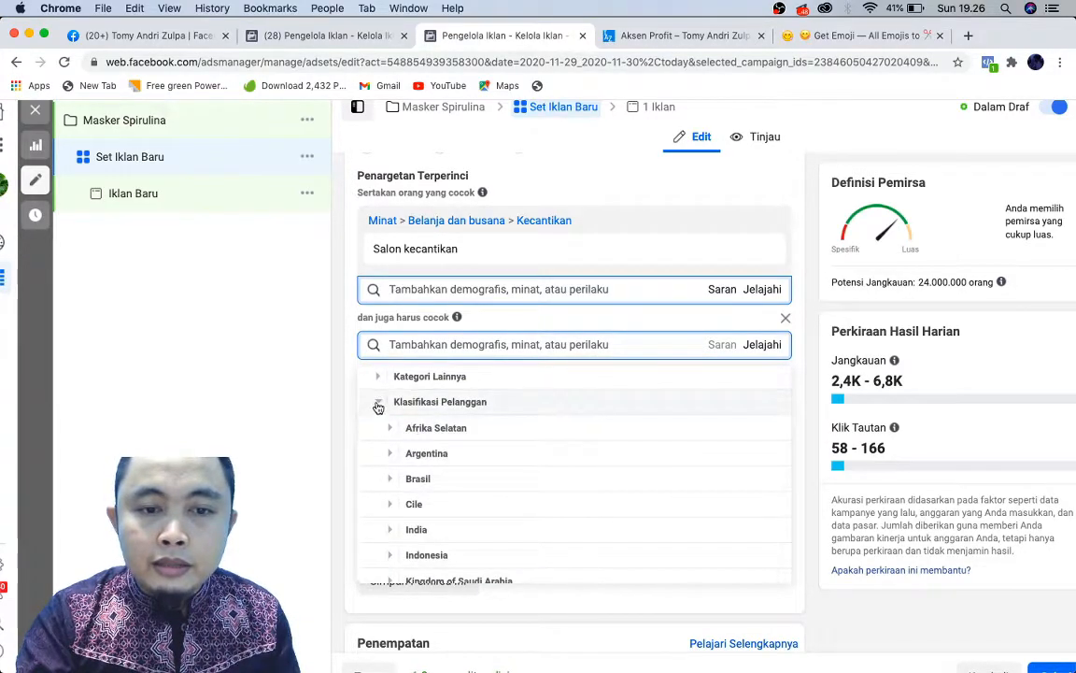
left_click(377, 403)
Add Pembelanja yang Berinteraksi from Perilaku pembelian to the Indonesian ad set's narrowing condition.
scroll(425, 507, "down", 2)
scroll(425, 507, "down", 1)
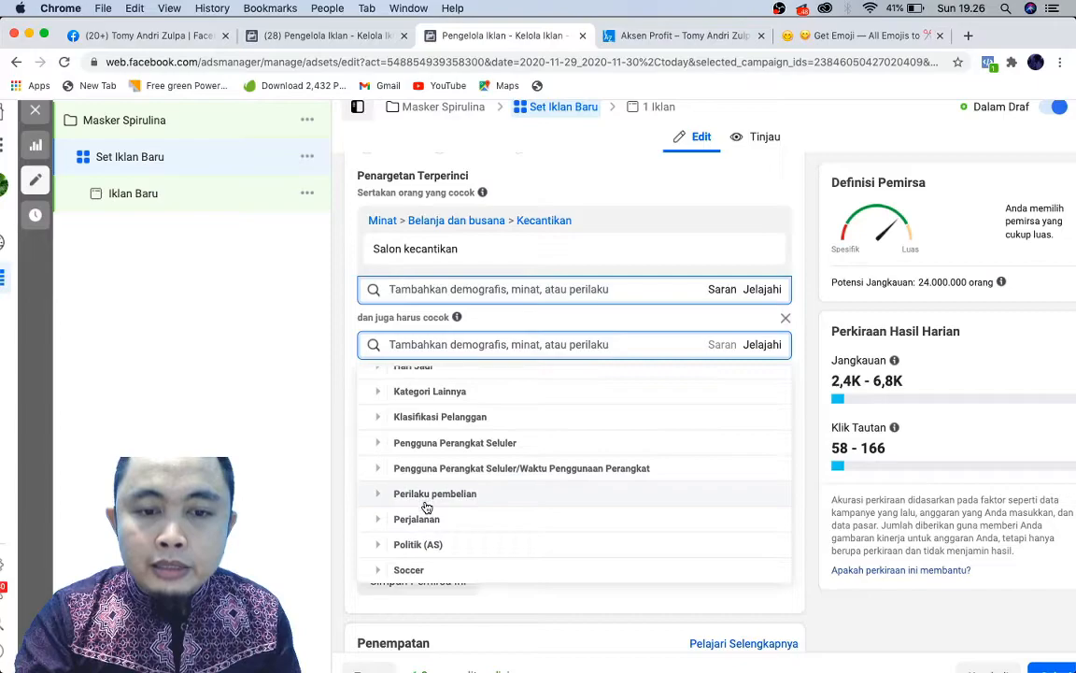
left_click(379, 495)
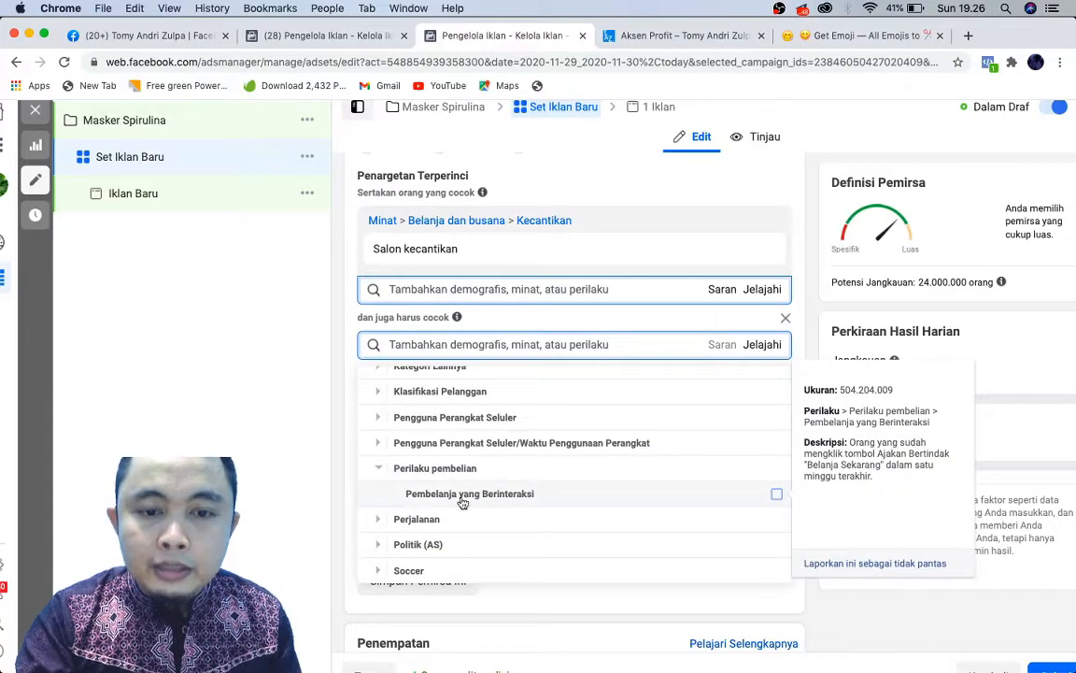
left_click(644, 496)
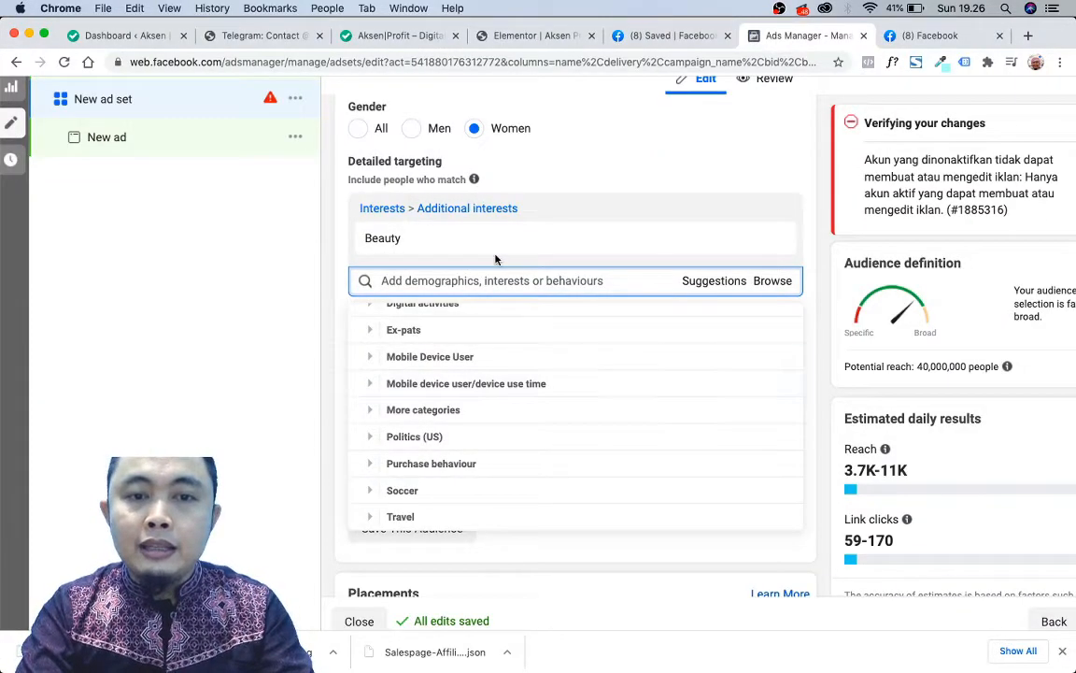
Narrow the English ad set's audience to people who also match the Engaged shoppers behaviour, searching for "engaged".
left_click(596, 164)
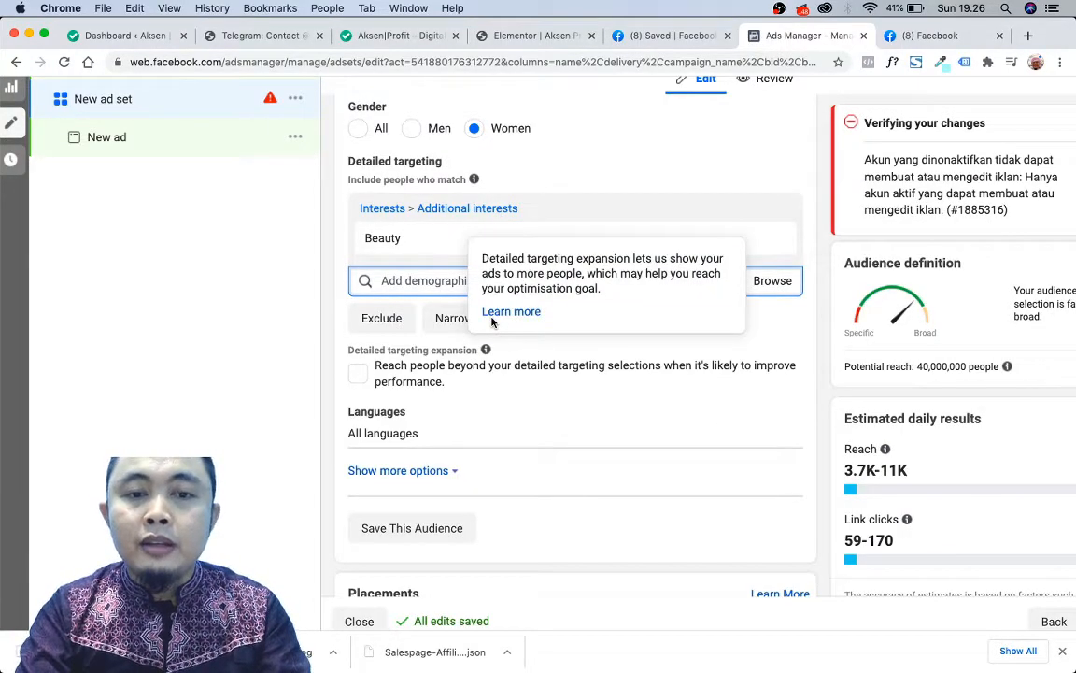
left_click(449, 318)
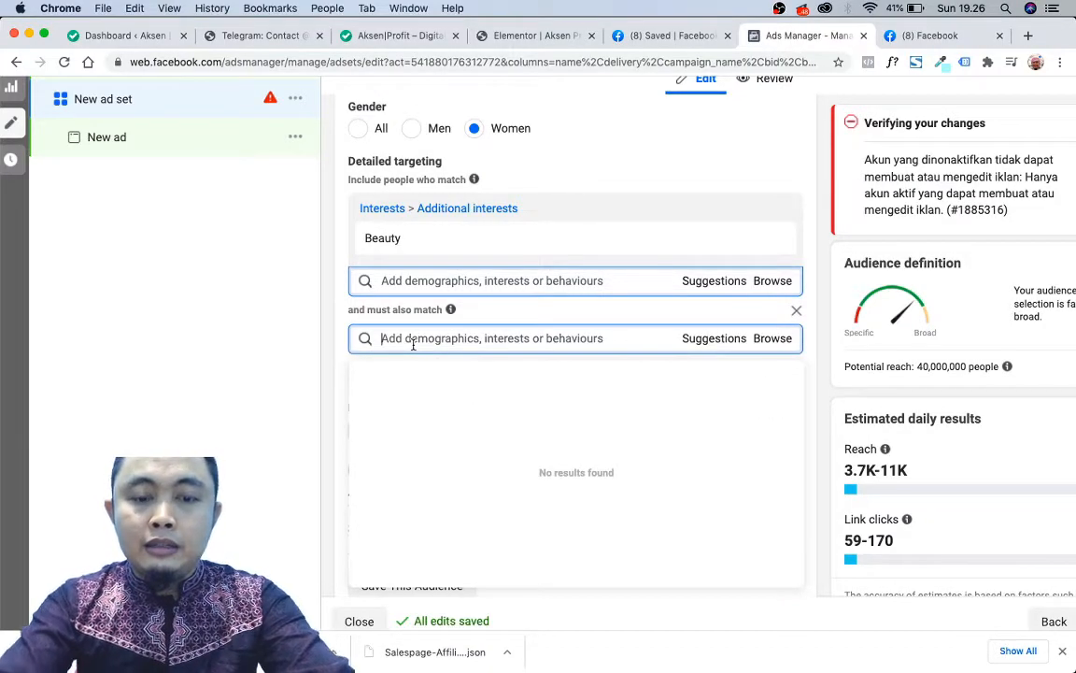
type("engaged")
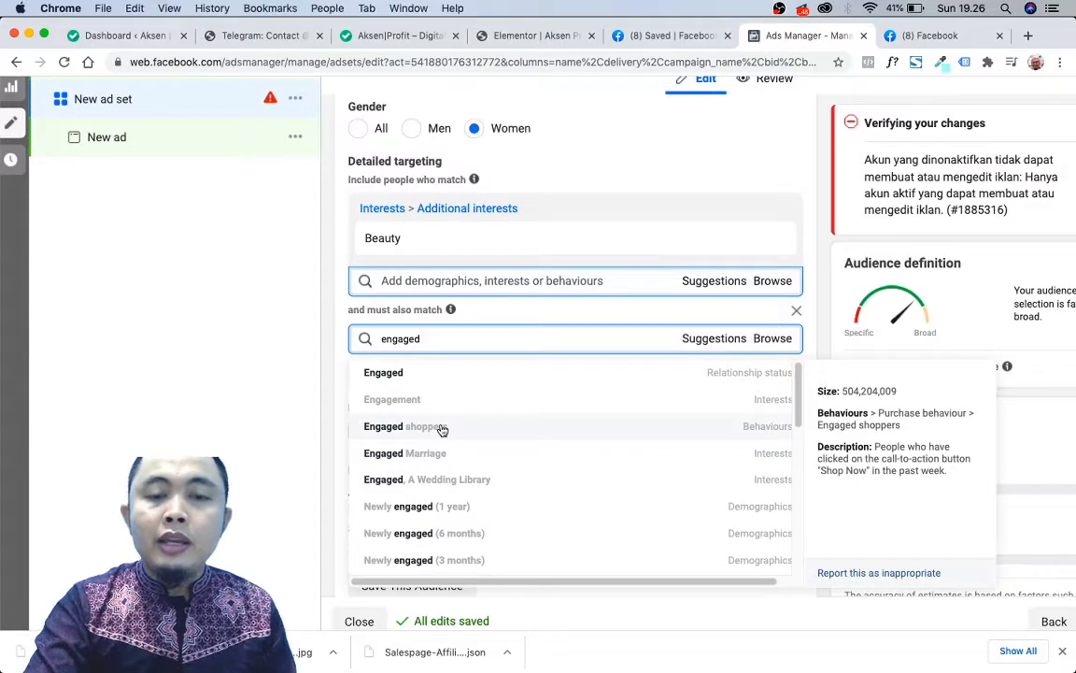
left_click(442, 428)
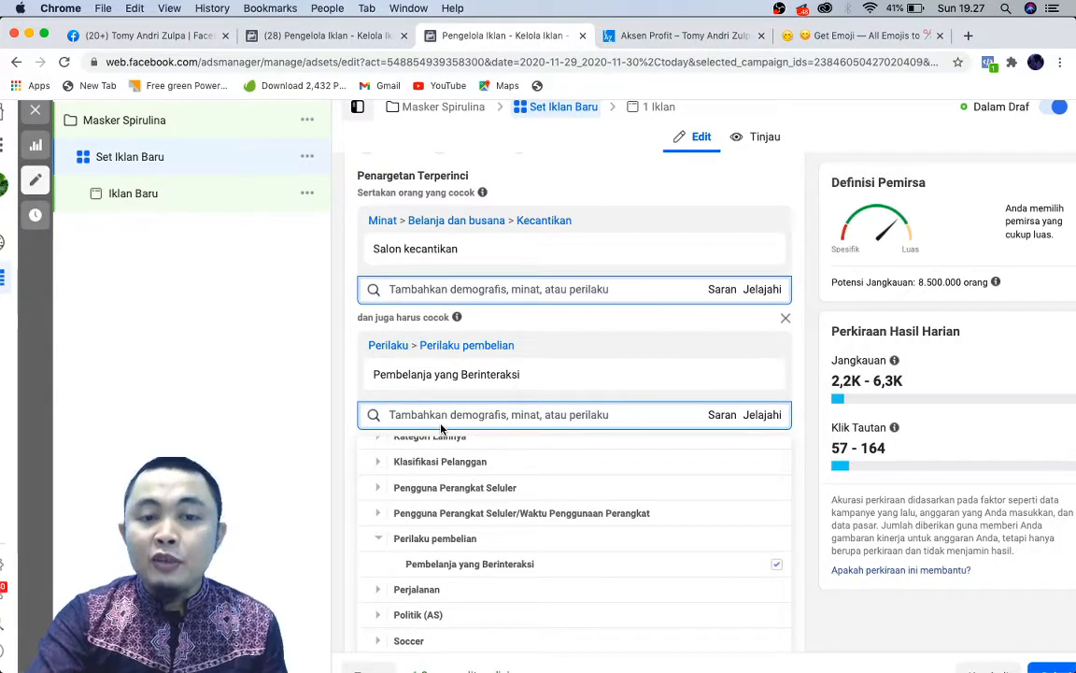
Review both targeting entries in the Indonesian ad set, and remove Pembelanja yang Berinteraksi together with its narrowing condition.
left_click(632, 194)
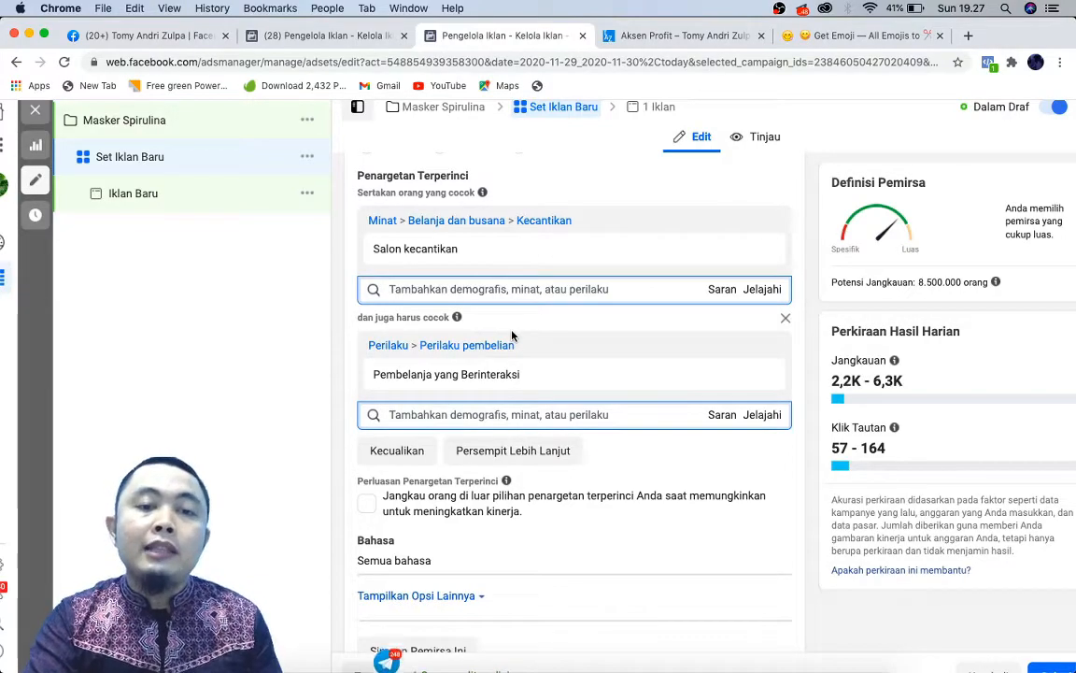
mouse_move(397, 250)
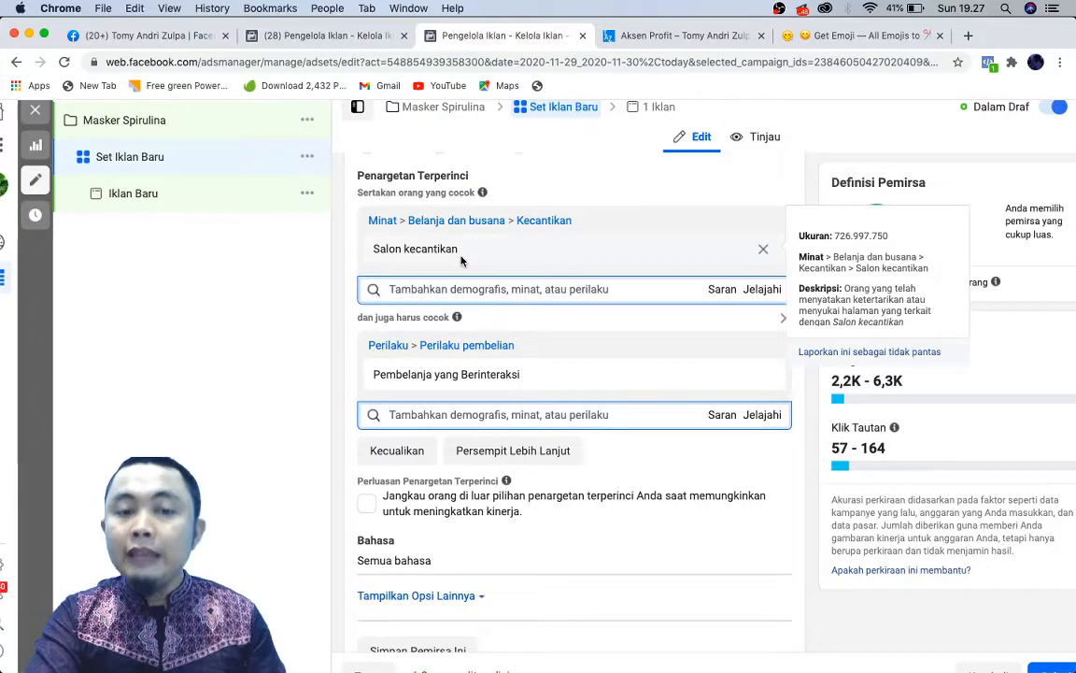
mouse_move(369, 375)
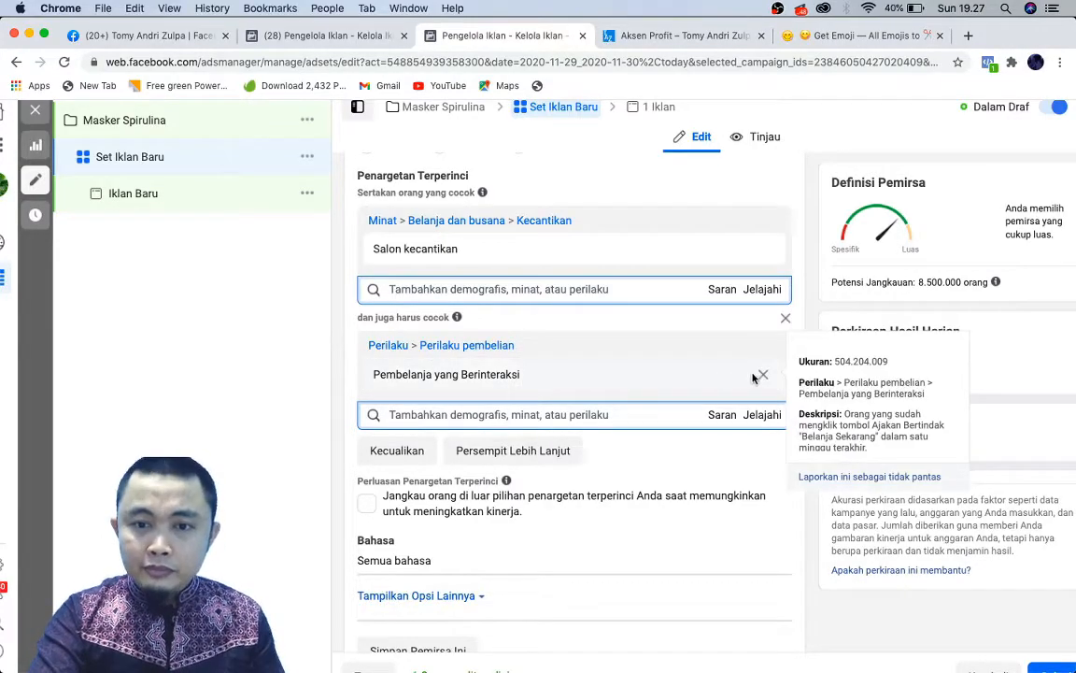
left_click(763, 377)
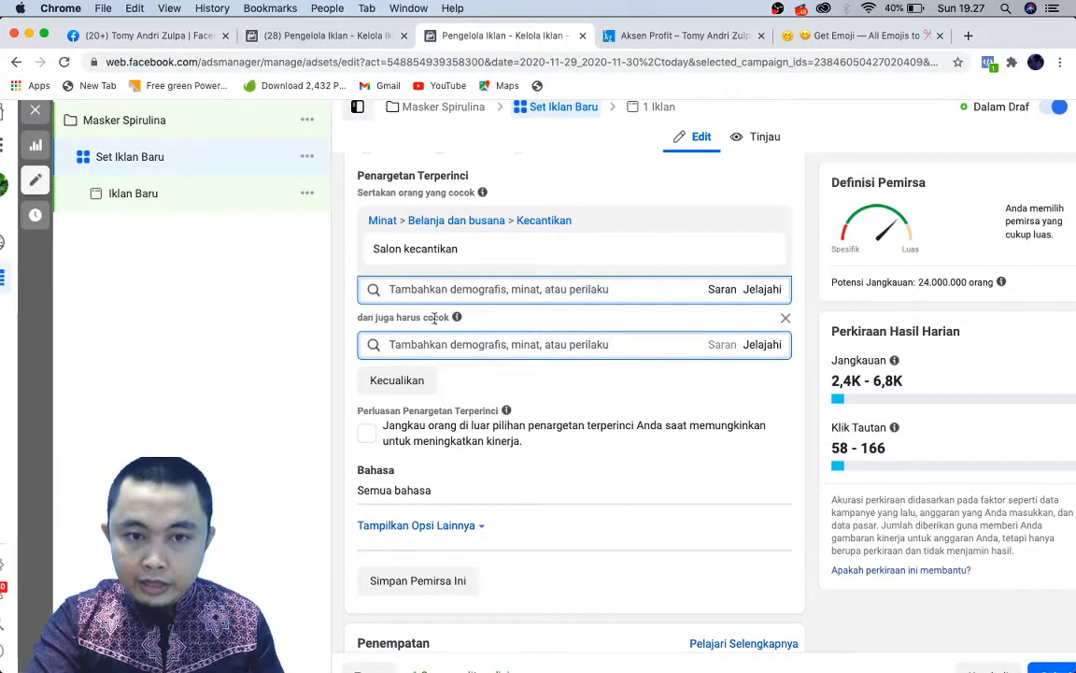
left_click(784, 318)
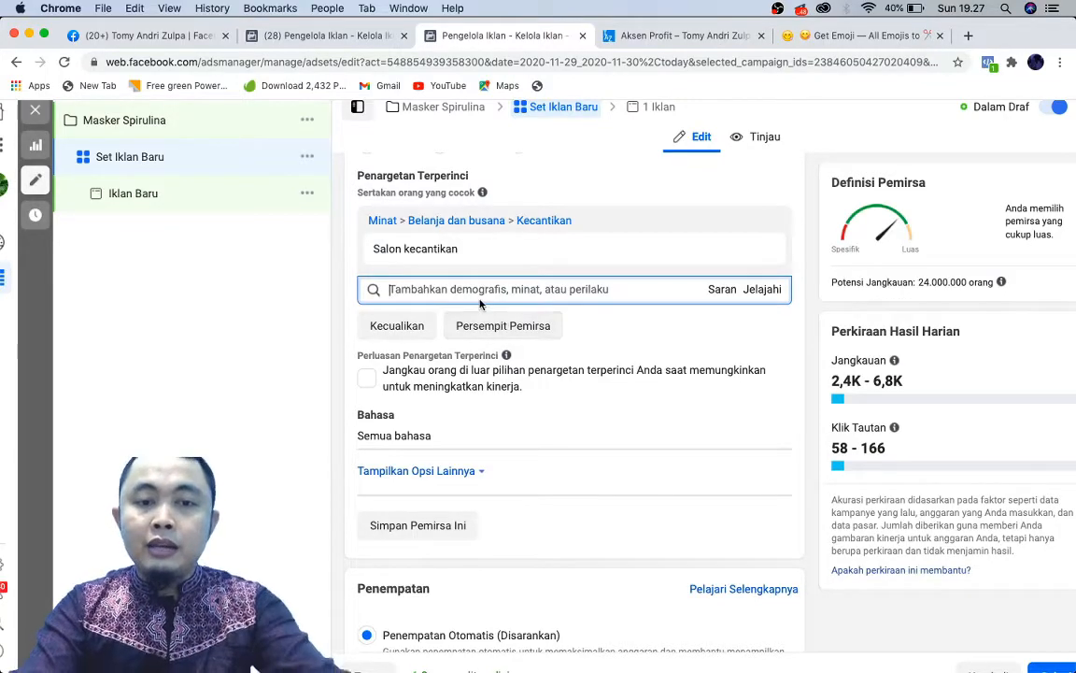
Search for "pembelan" and include Pembelanja yang Berinteraksi in the same targeting group as Salon kecantikan.
type("pembelan")
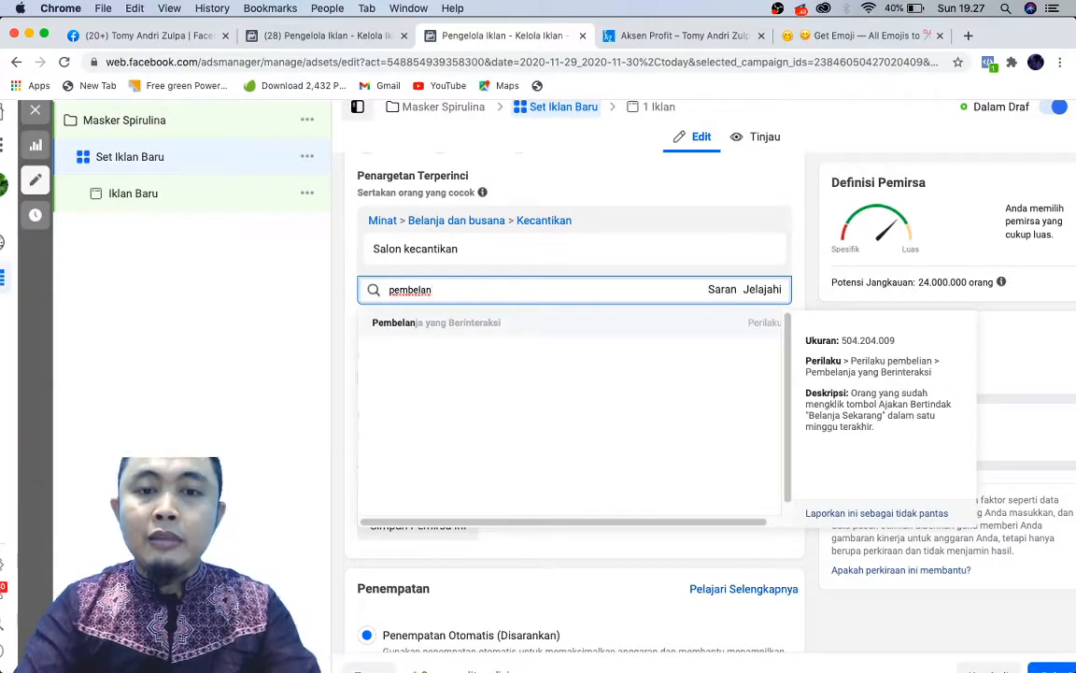
left_click(464, 321)
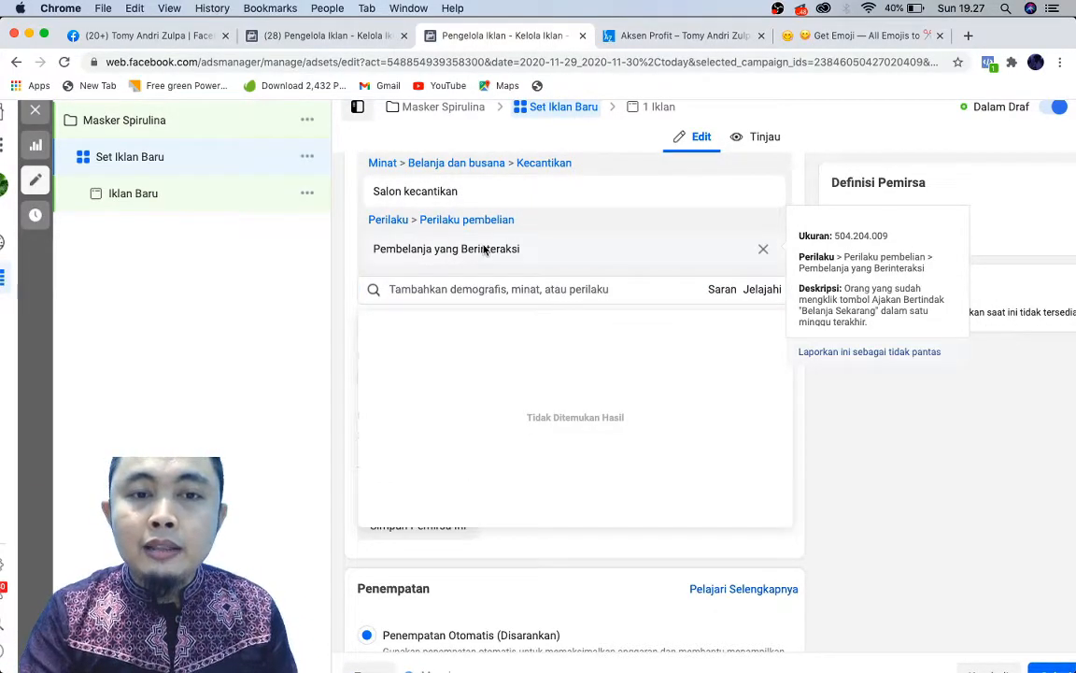
Remove Pembelanja yang Berinteraksi from the targeting group it shares with Salon kecantikan.
scroll(415, 201, "up", 2)
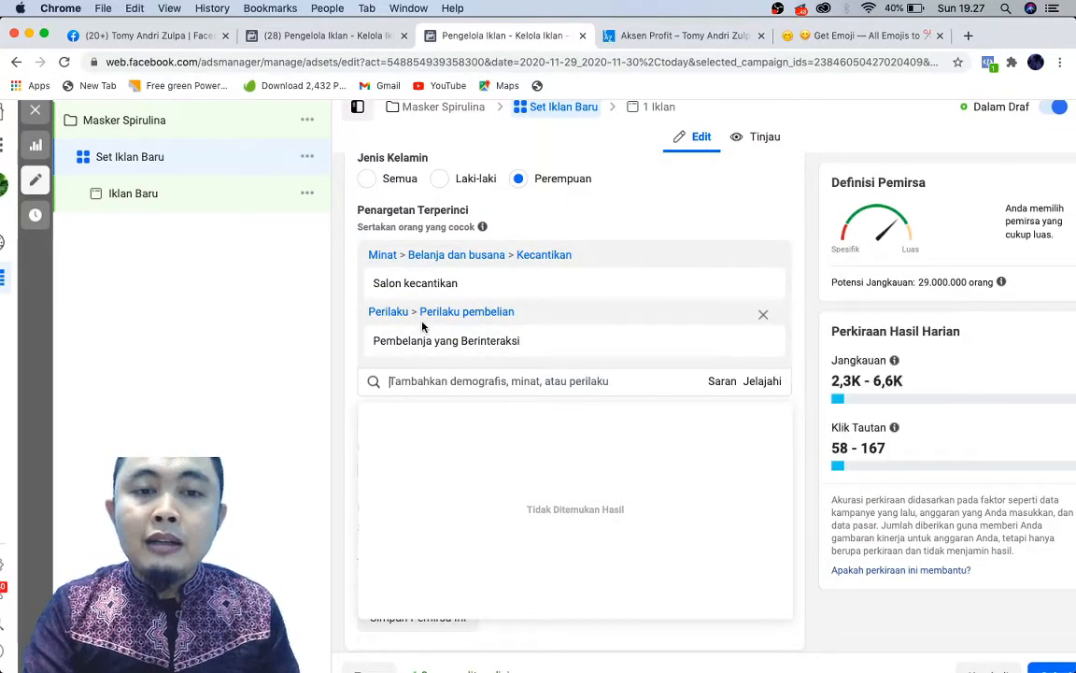
mouse_move(378, 286)
mouse_move(380, 343)
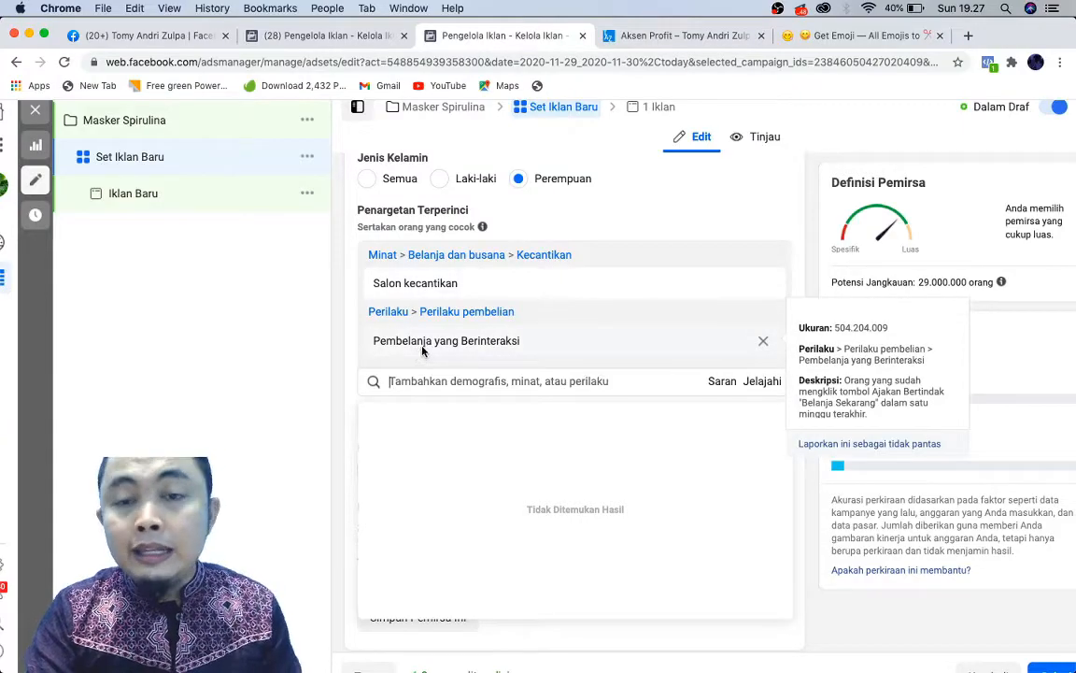
mouse_move(417, 290)
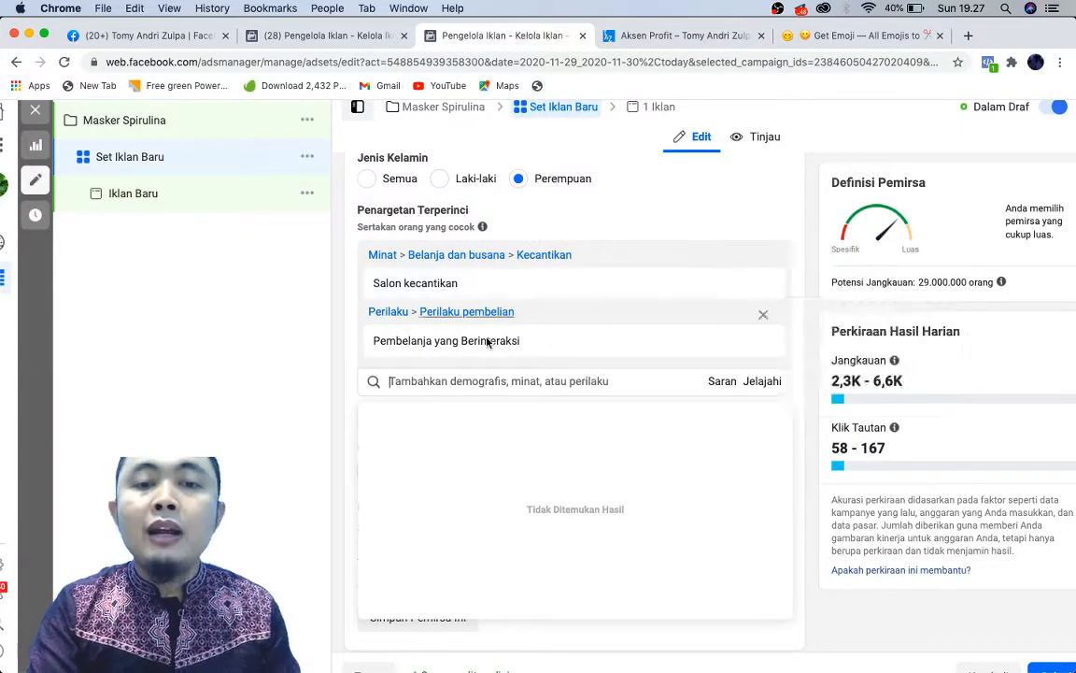
mouse_move(495, 345)
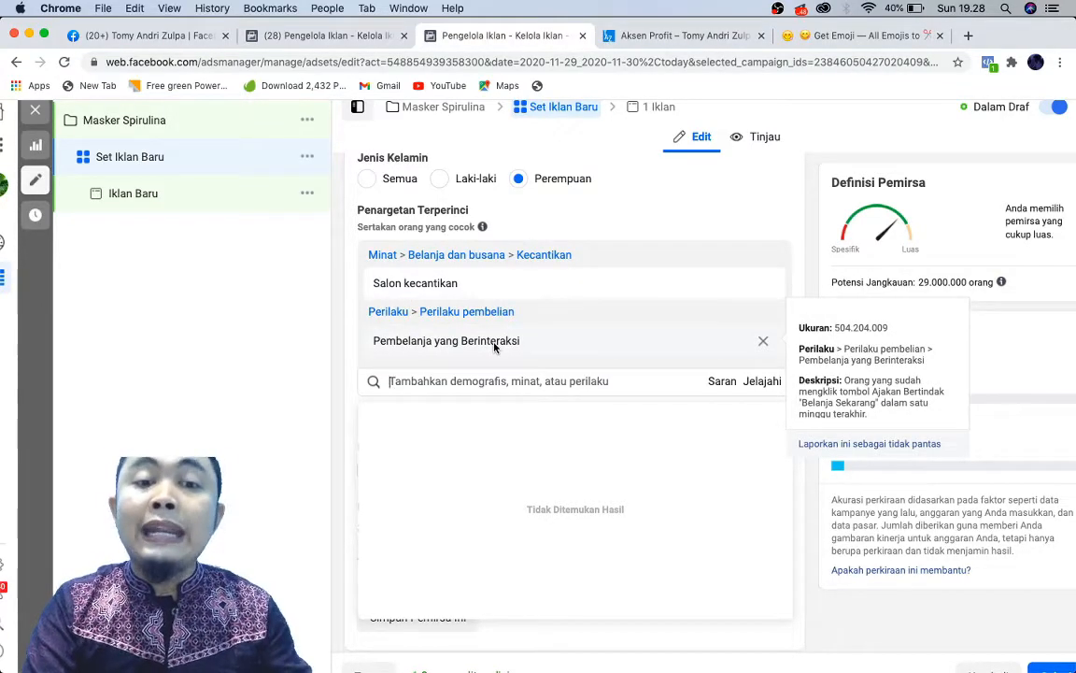
left_click(763, 343)
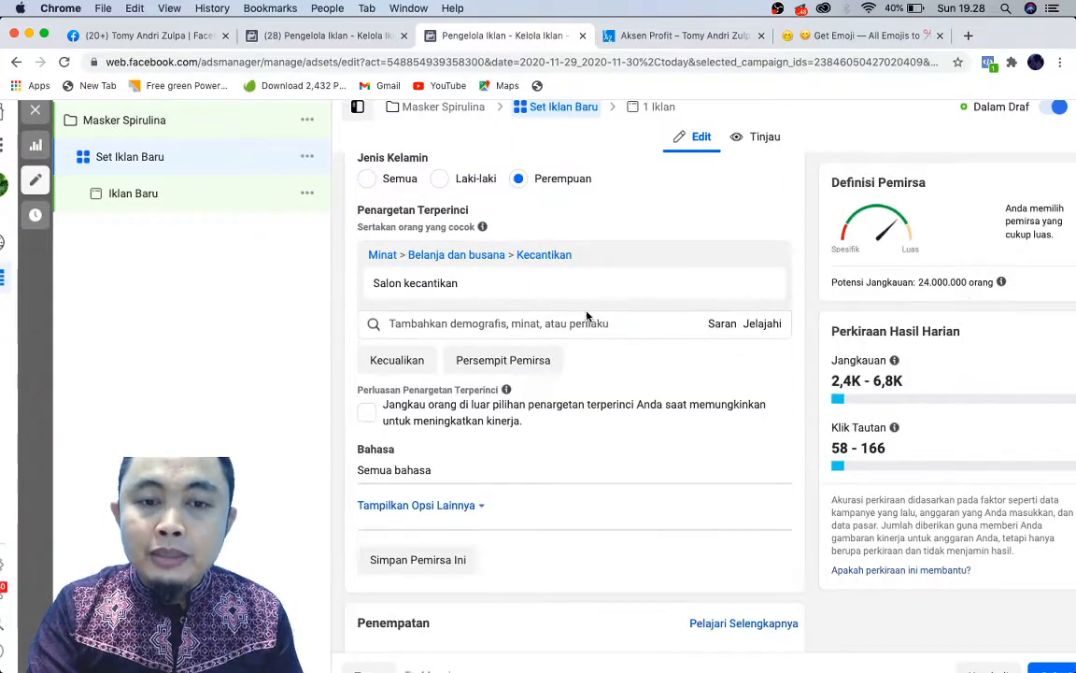
Narrow the audience to people who must also match Pembelanja yang Berinteraksi, searching for "pembelanja".
left_click(486, 370)
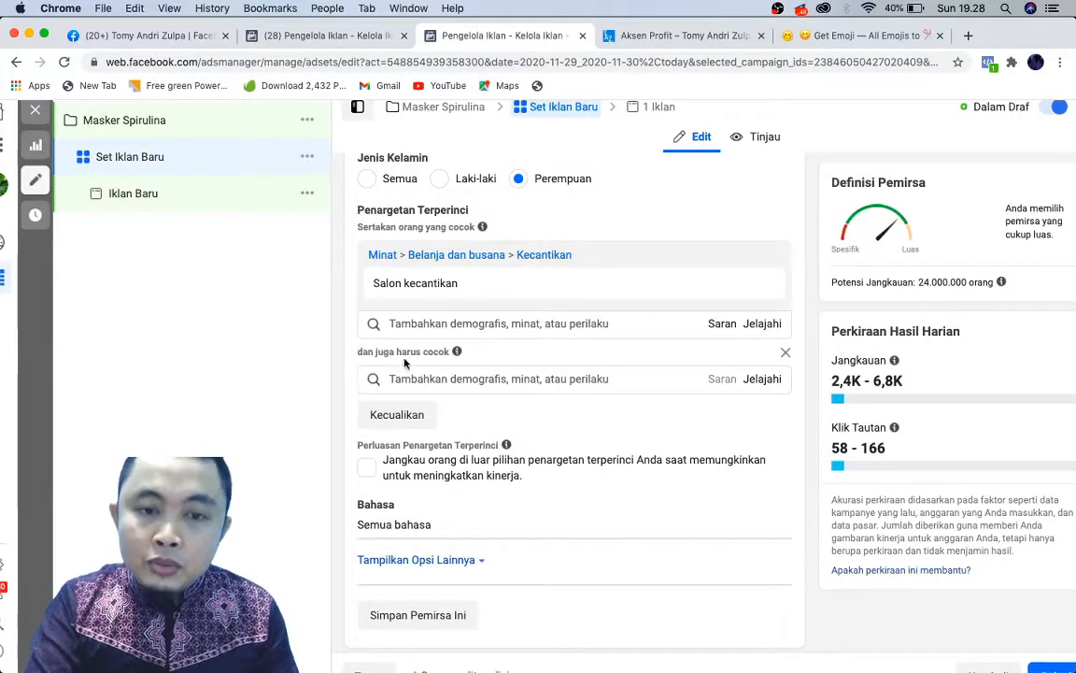
left_click(492, 388)
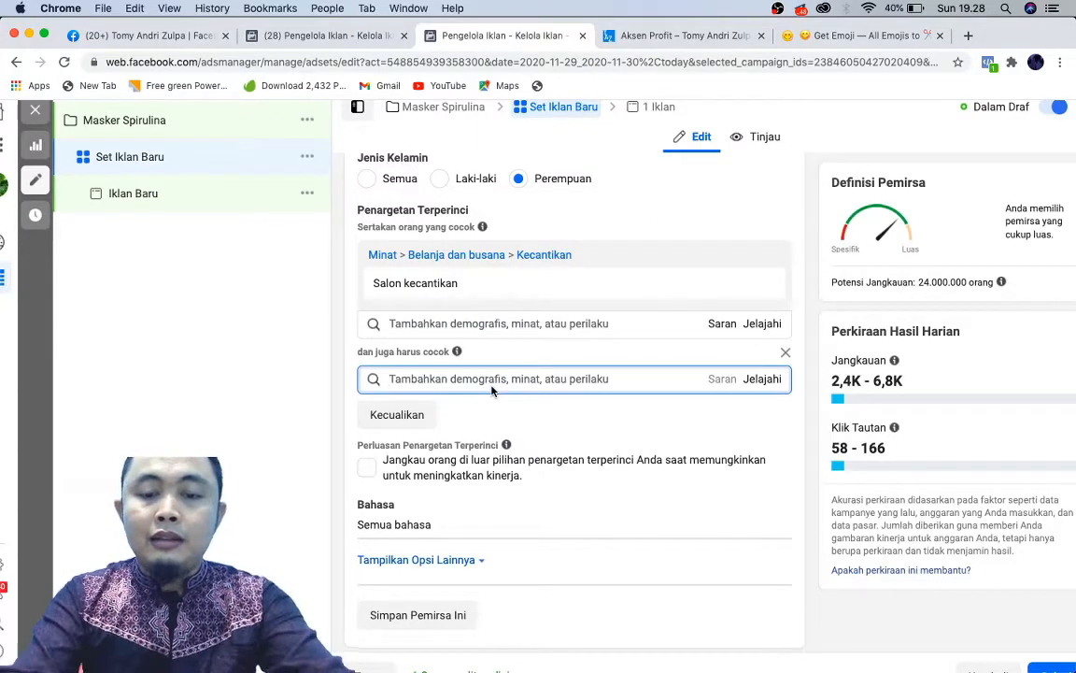
type("pembelanja")
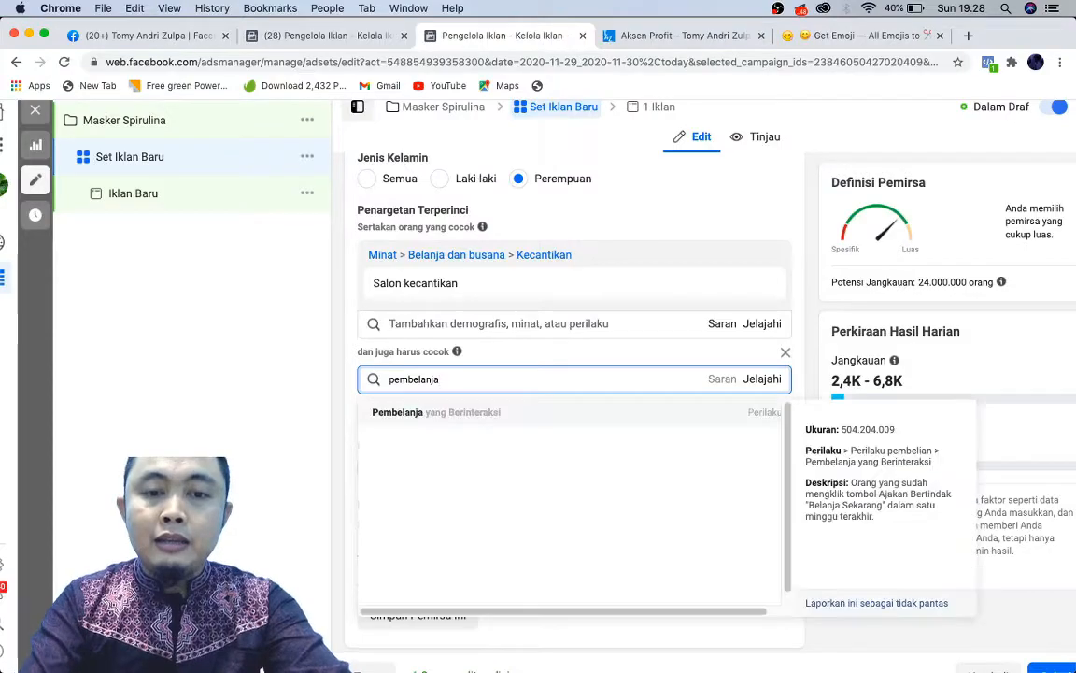
left_click(488, 413)
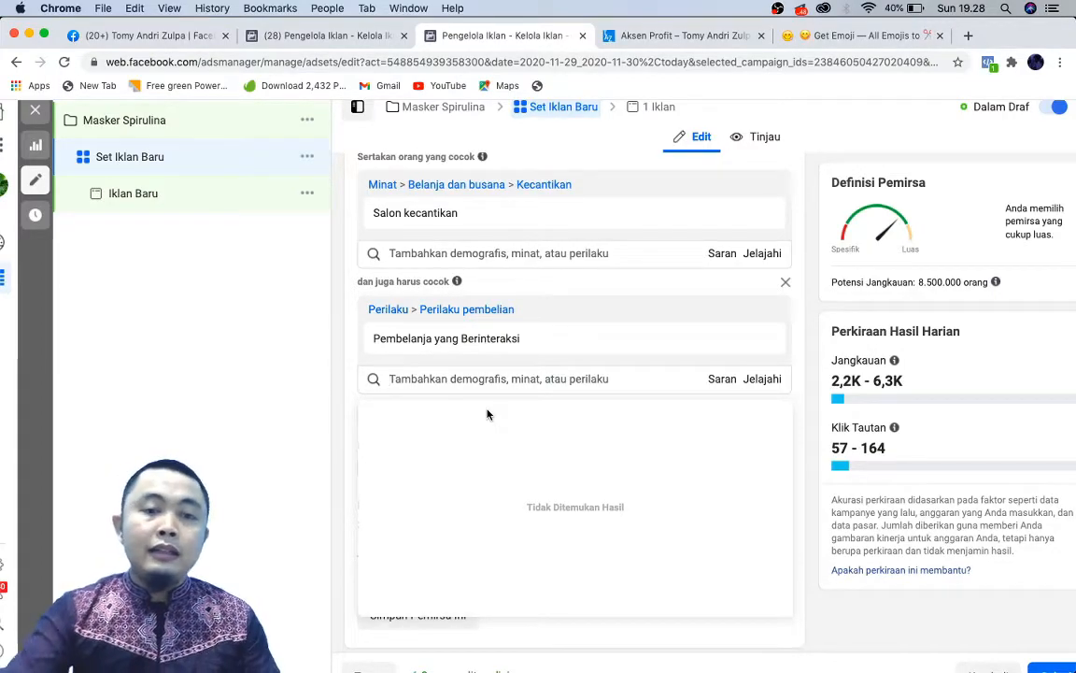
mouse_move(579, 351)
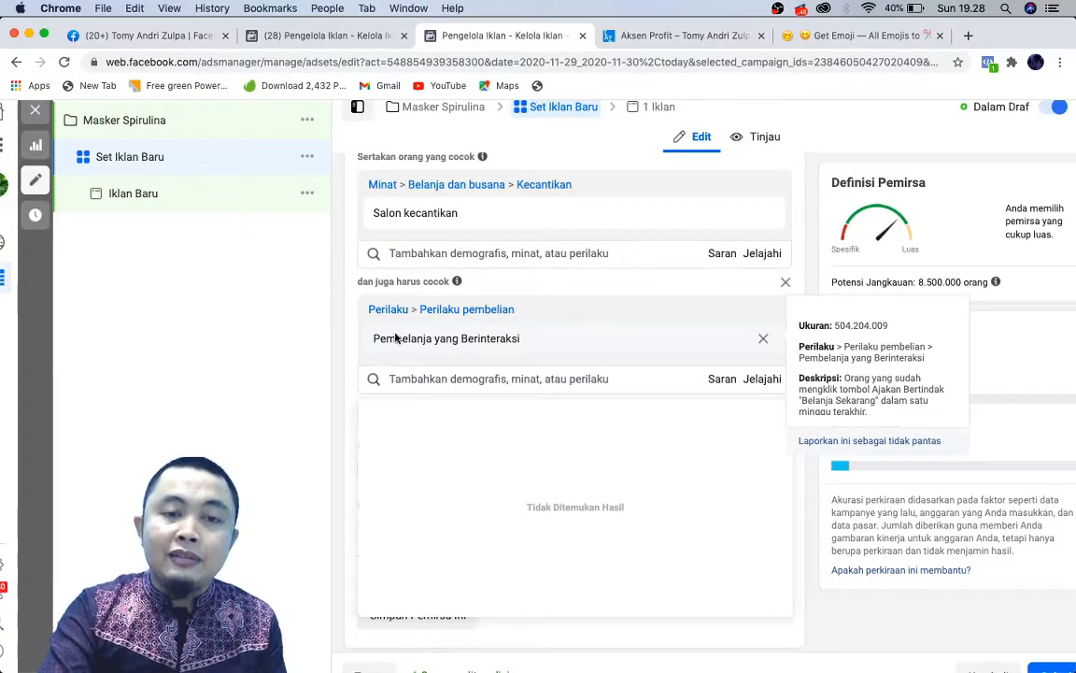
left_click(348, 331)
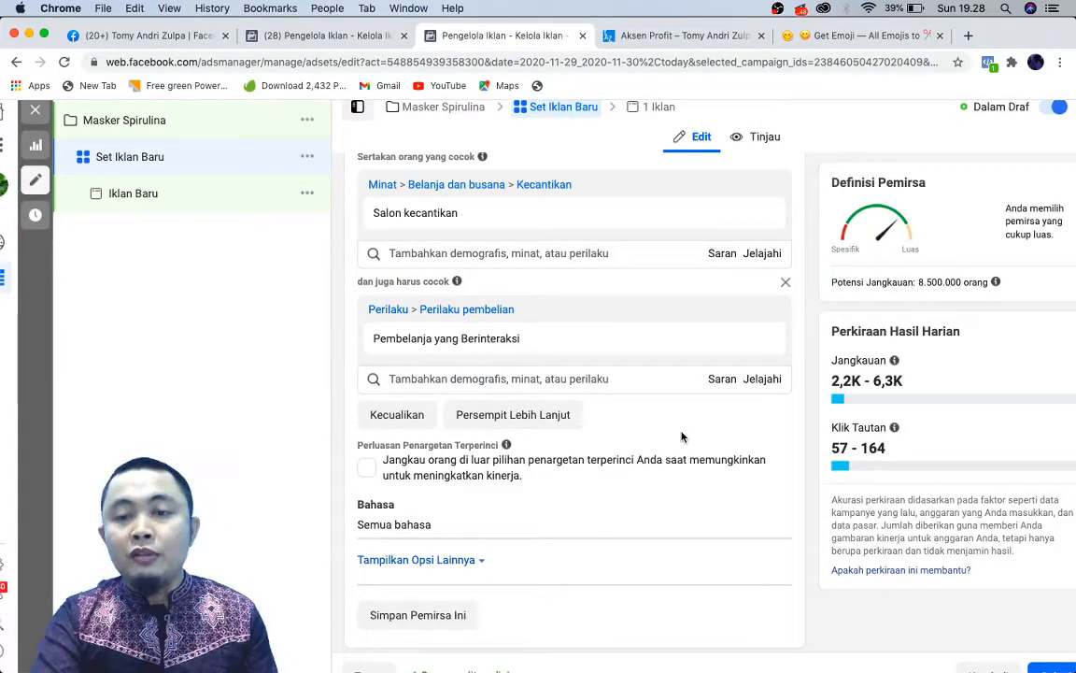
Review the Indonesian ad set's location, age, gender and detailed targeting together with its potential reach.
scroll(681, 436, "down", 1)
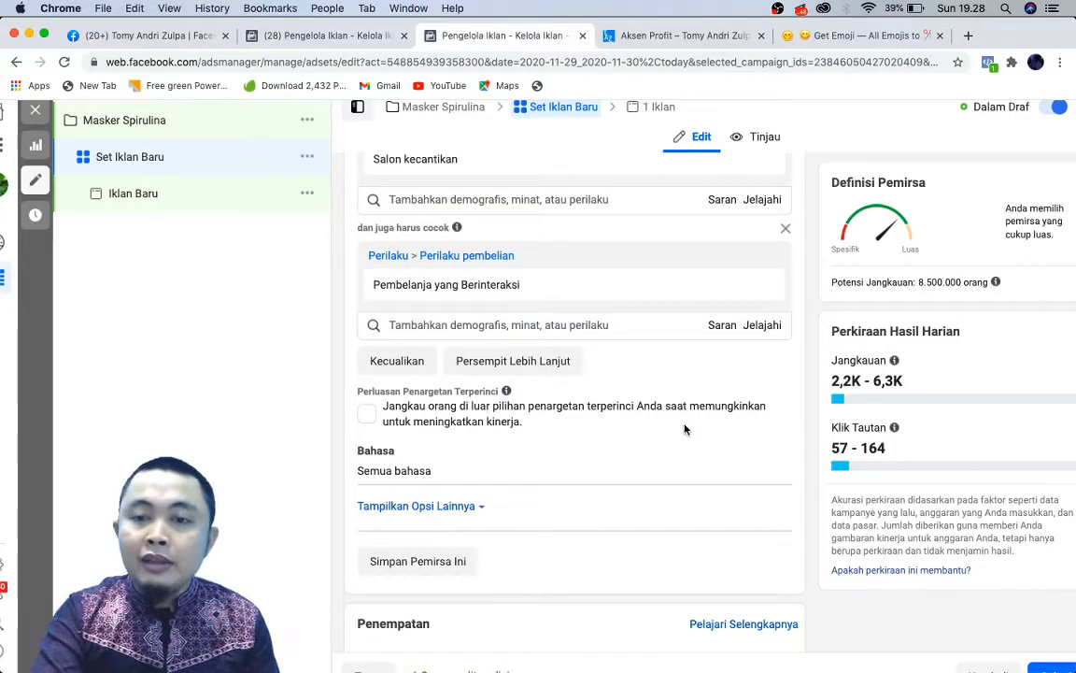
scroll(560, 395, "down", 3)
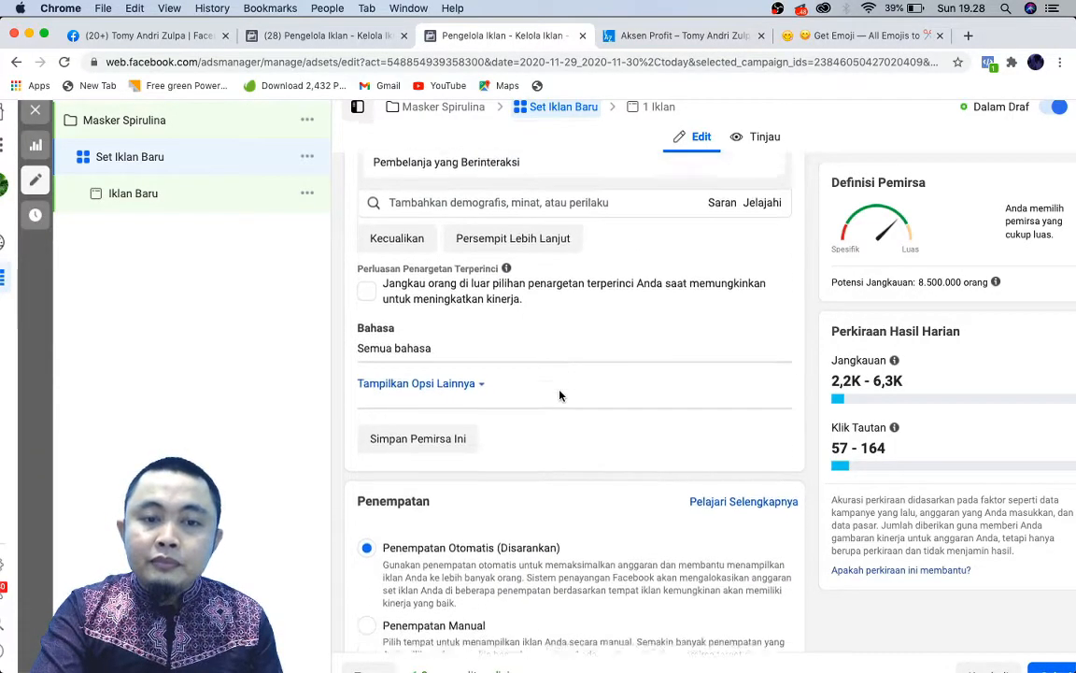
scroll(560, 395, "up", 10)
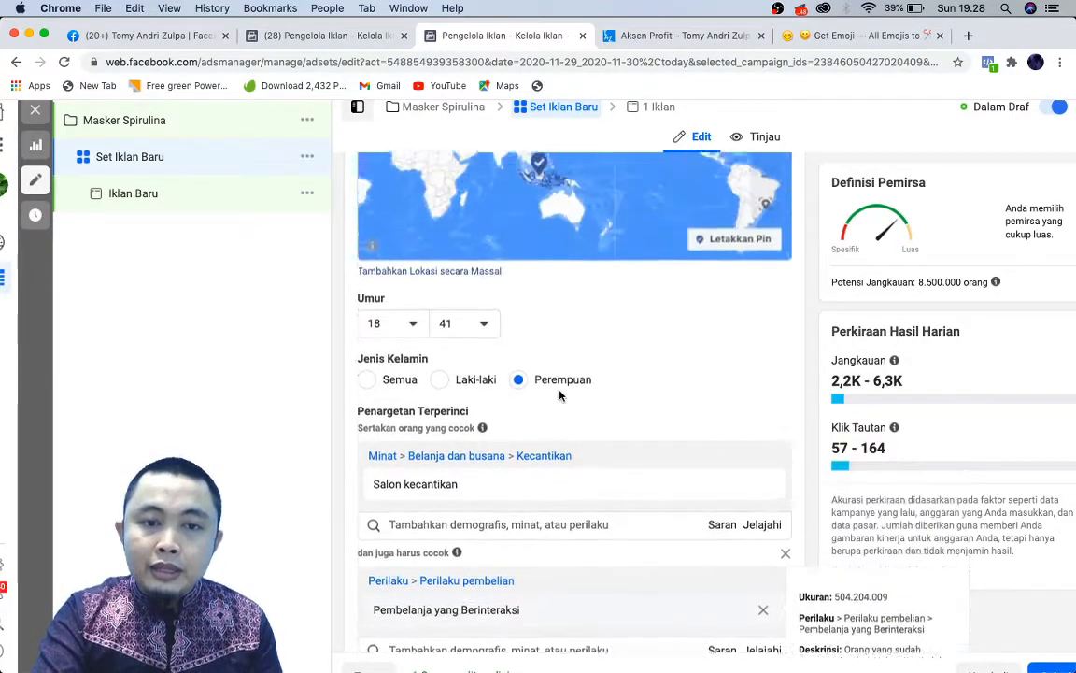
scroll(560, 395, "up", 2)
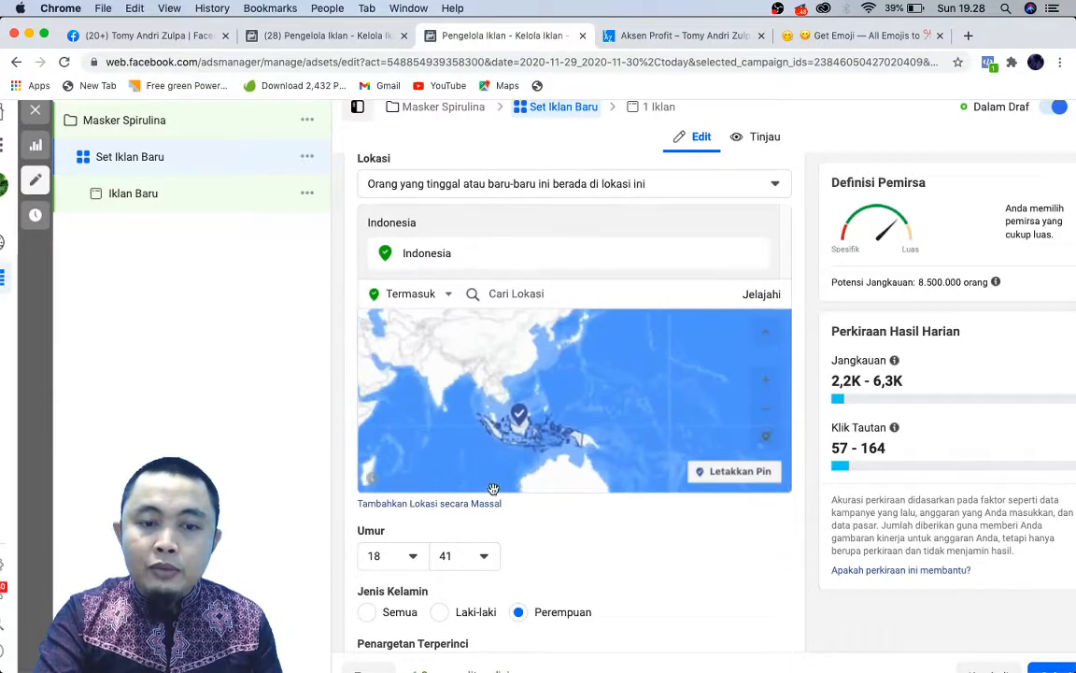
scroll(481, 557, "down", 4)
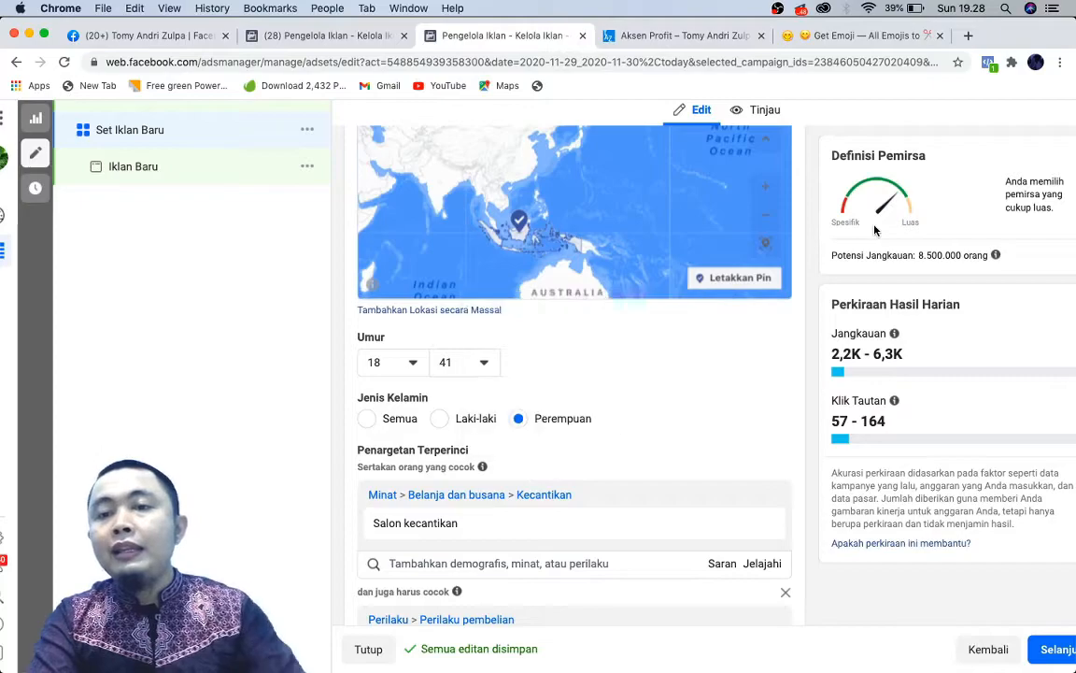
scroll(874, 229, "up", 1)
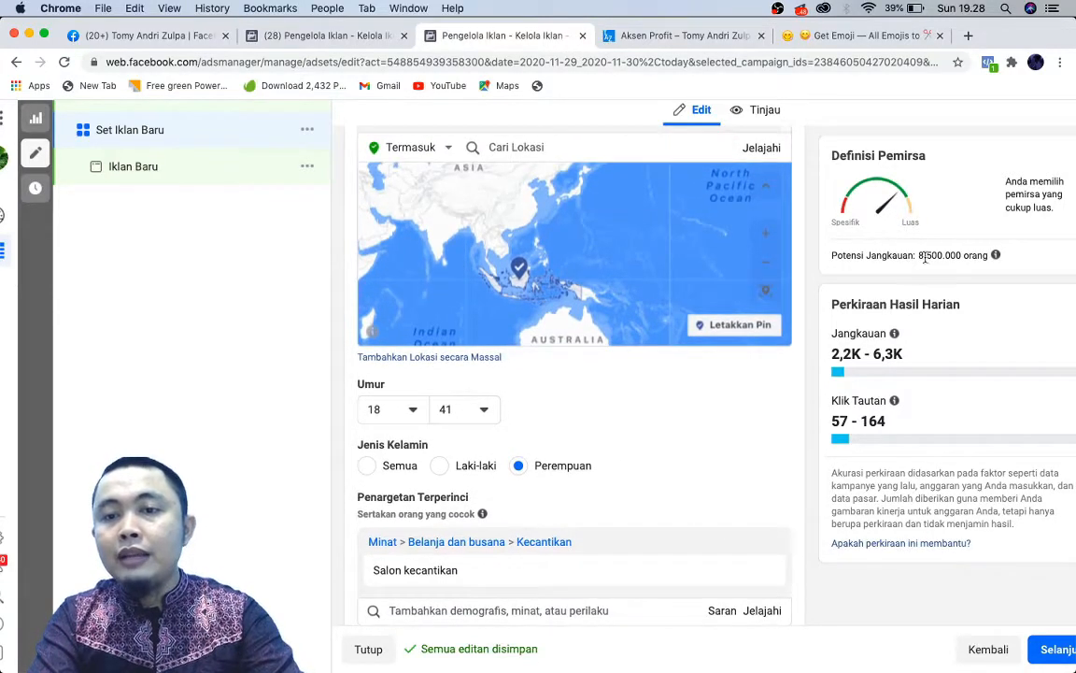
scroll(883, 270, "up", 1)
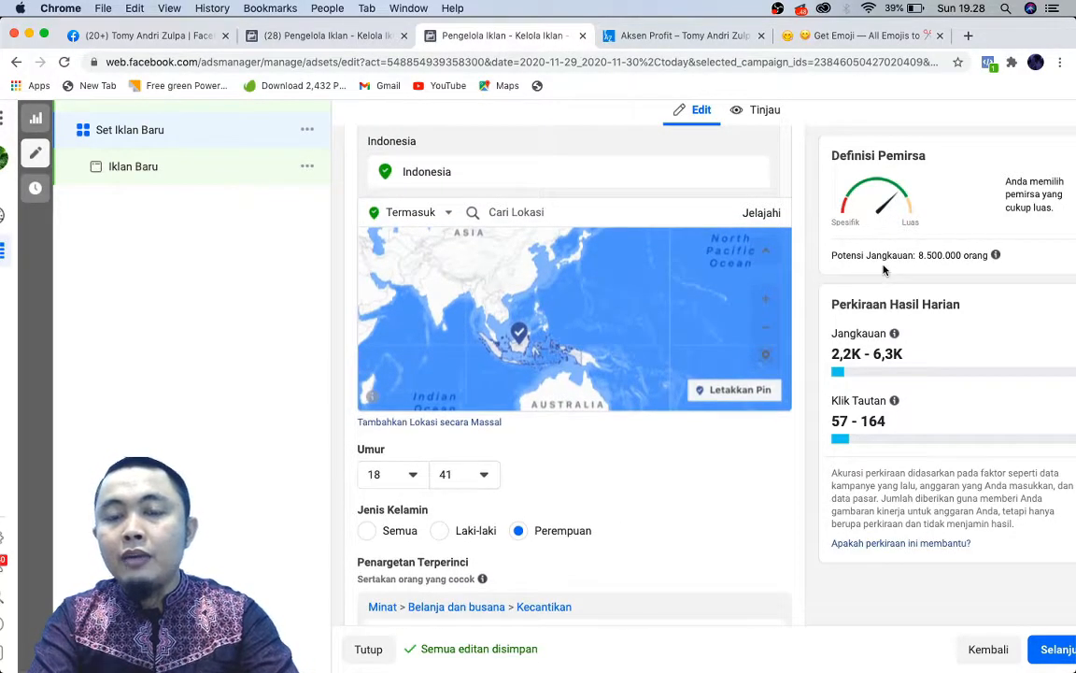
scroll(744, 232, "up", 1)
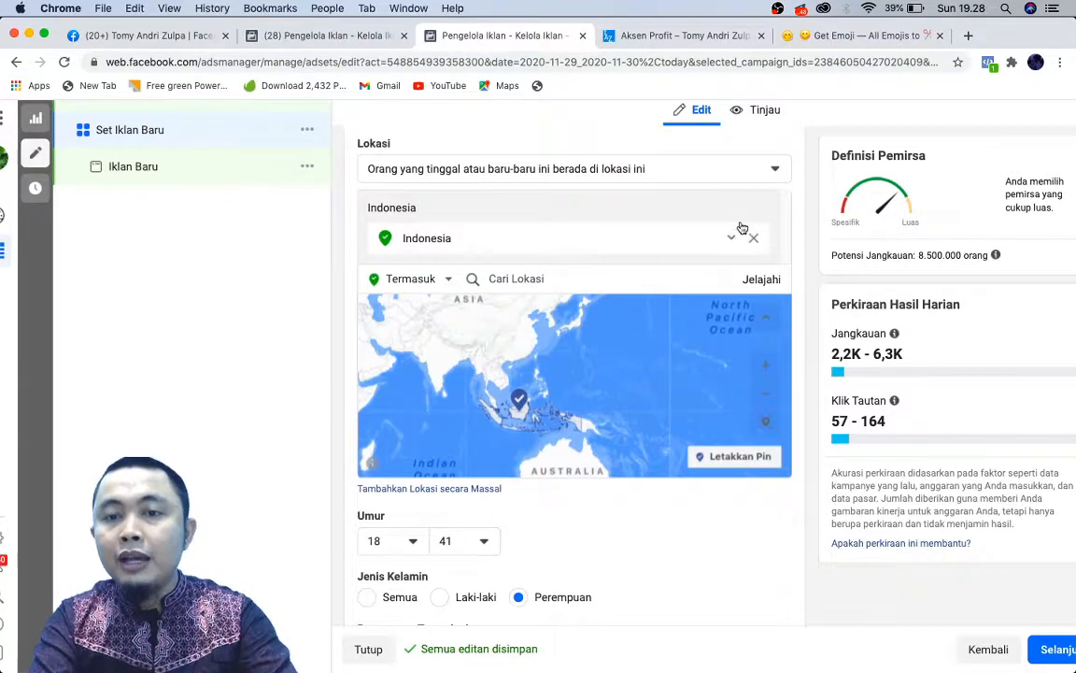
Check the English ad set's potential reach for Beauty narrowed by Engaged shoppers, and compare it with the Indonesian ad set.
scroll(745, 233, "up", 3, "ctrl")
scroll(742, 228, "right", 2)
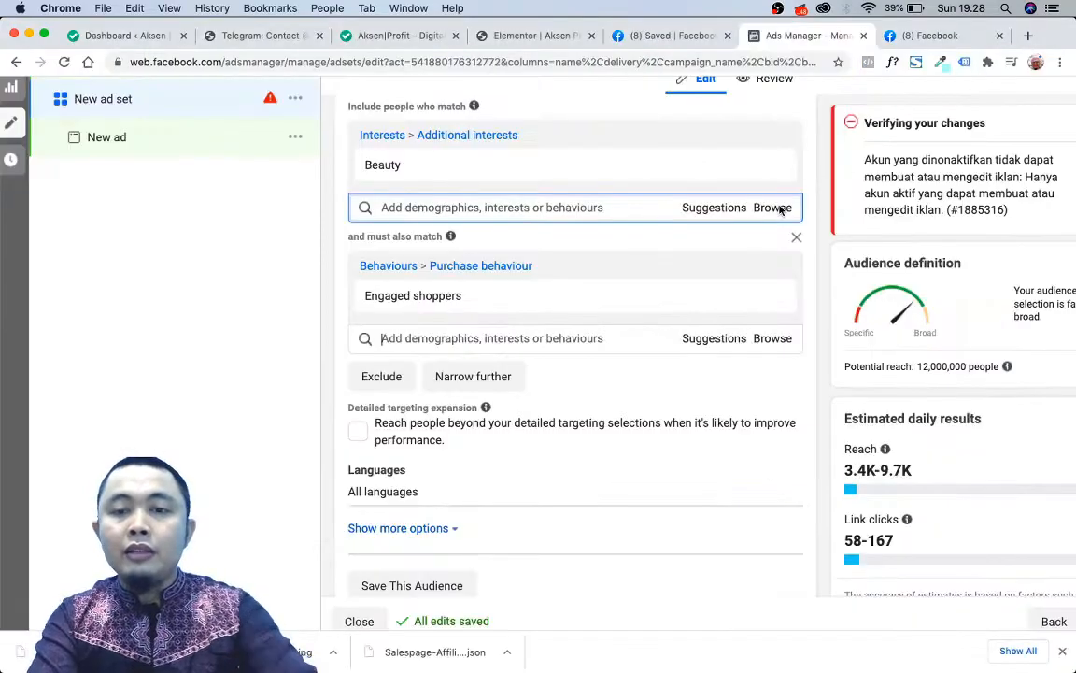
mouse_move(732, 281)
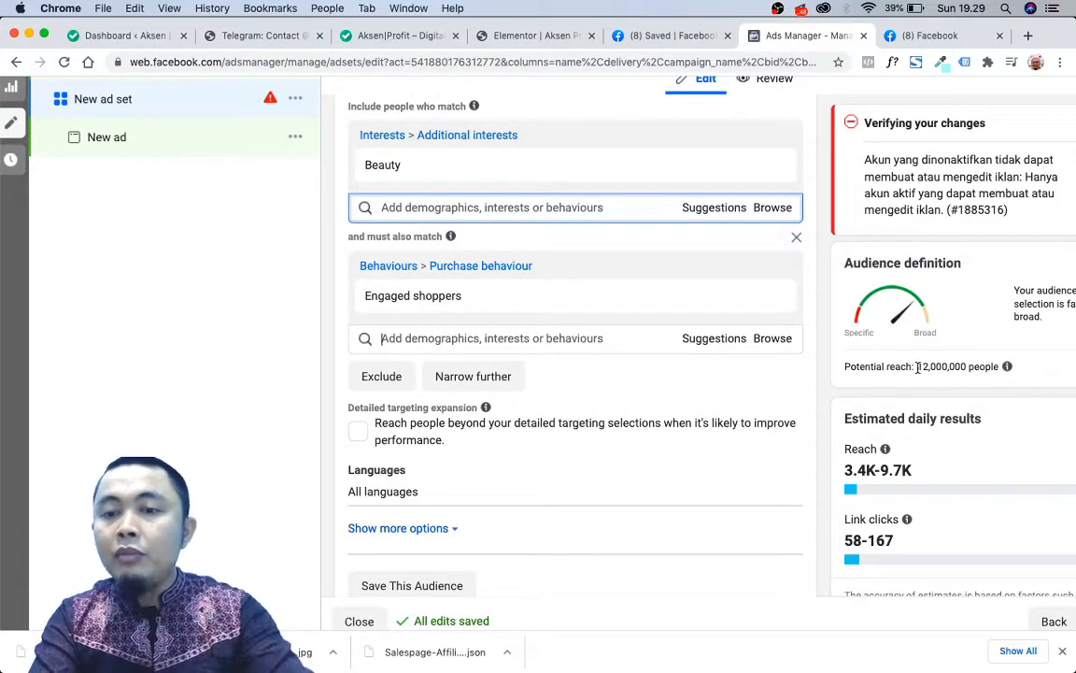
scroll(914, 370, "up", 2)
scroll(762, 340, "up", 5)
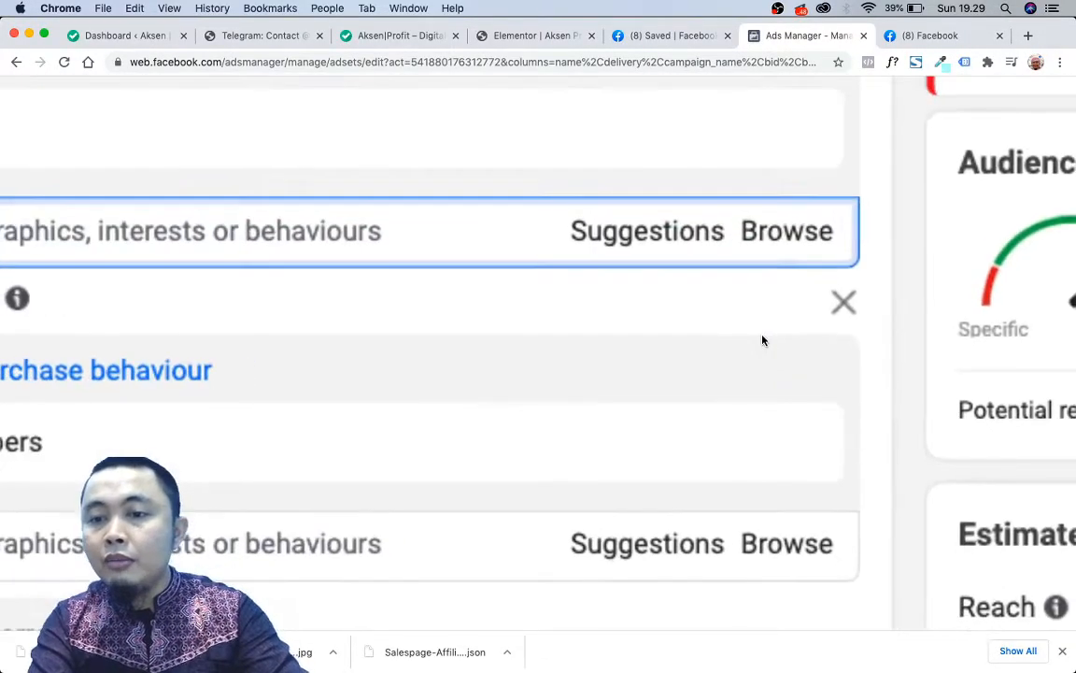
scroll(763, 340, "right", 5)
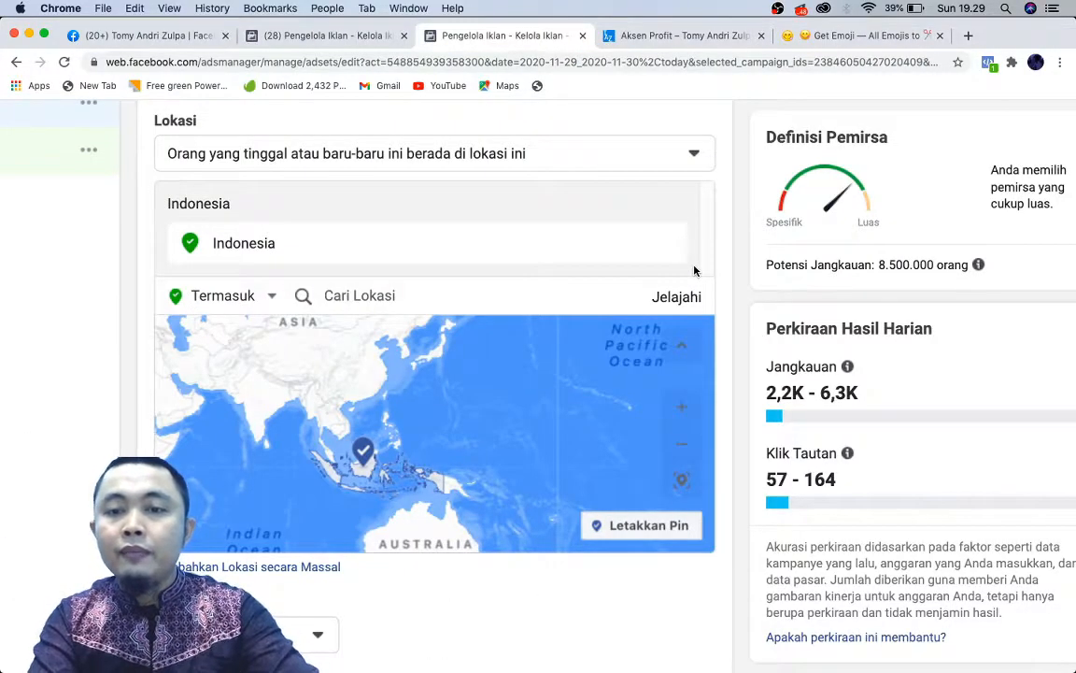
Examine the Indonesian ad set's potential reach and estimated daily results alongside its location, demographics and narrowed interests.
scroll(694, 271, "up", 5)
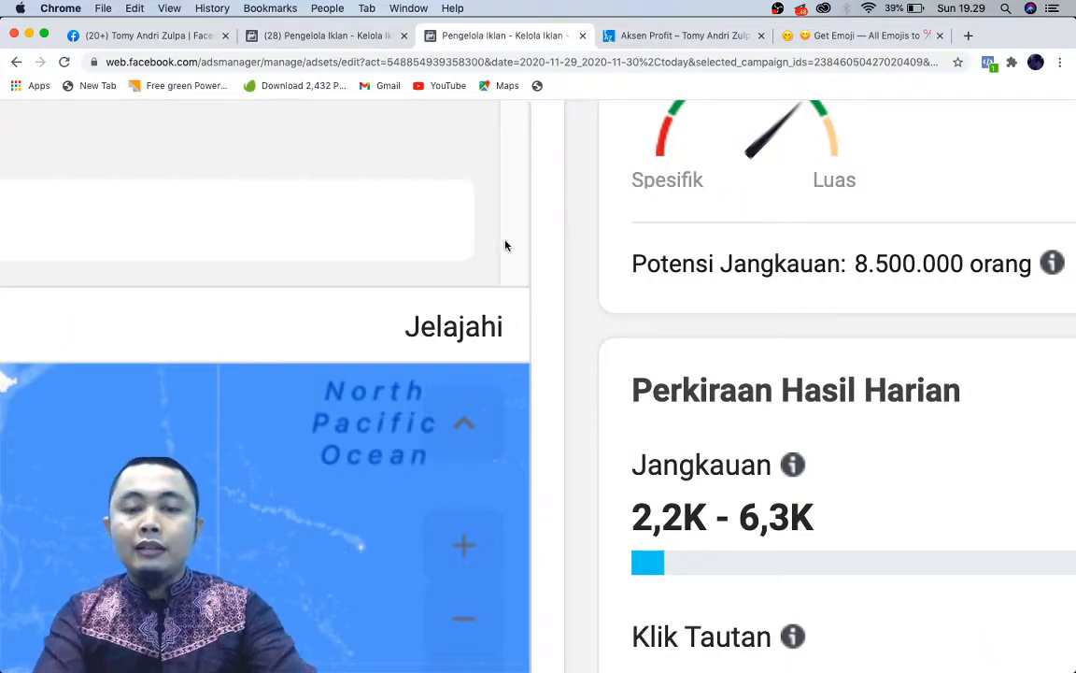
scroll(506, 245, "down", 5)
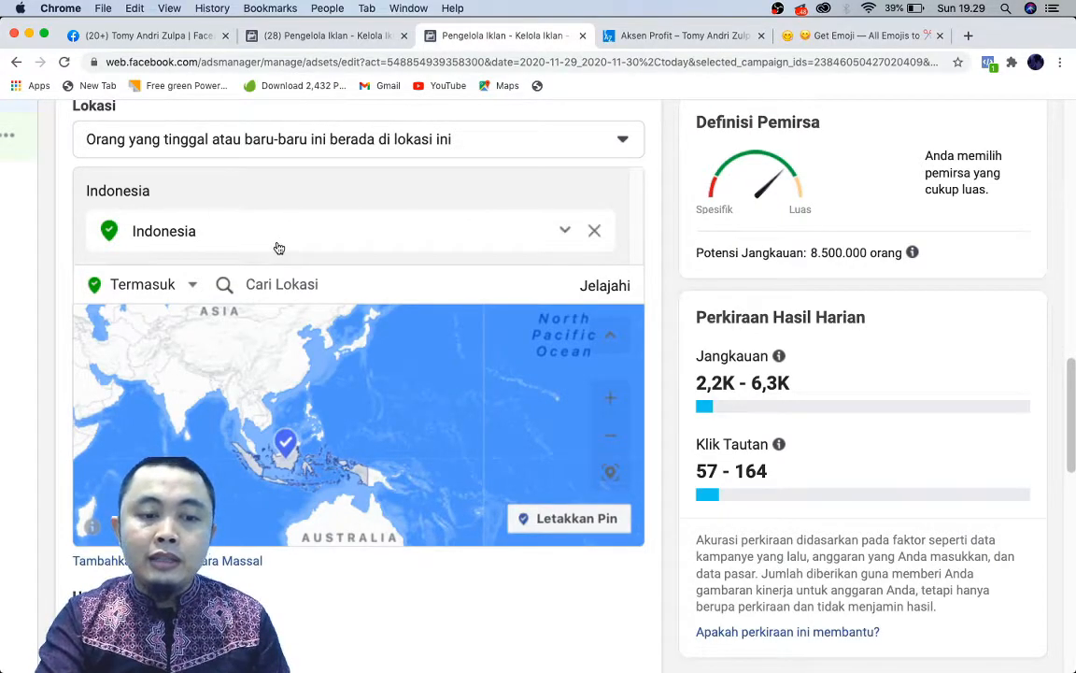
scroll(279, 248, "down", 3)
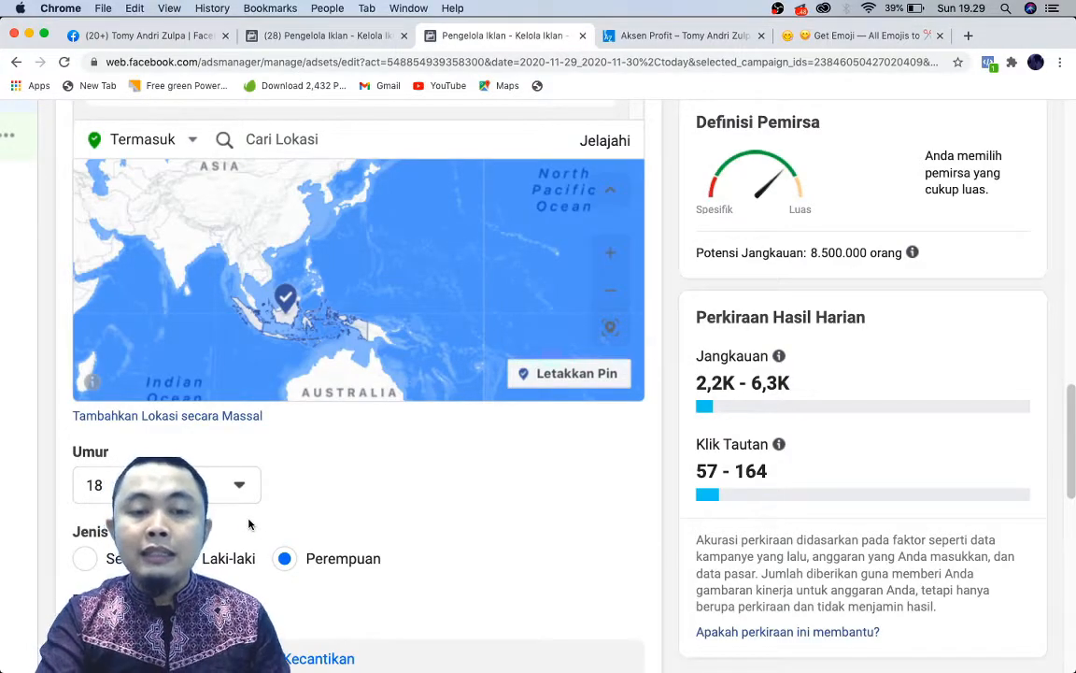
scroll(343, 570, "down", 5)
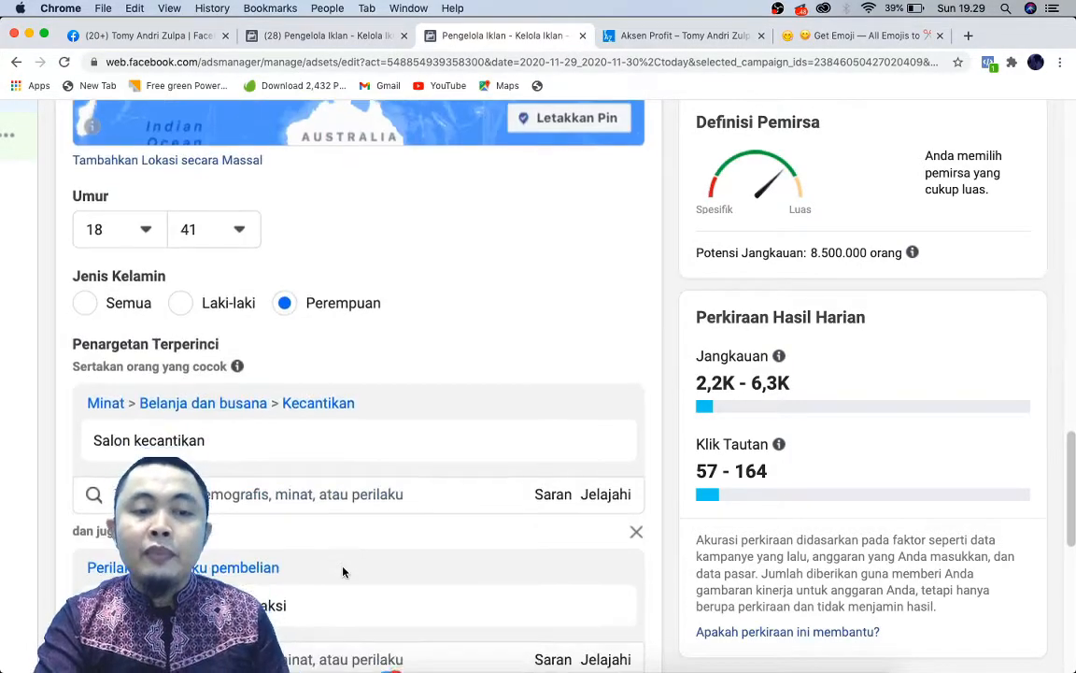
mouse_move(220, 438)
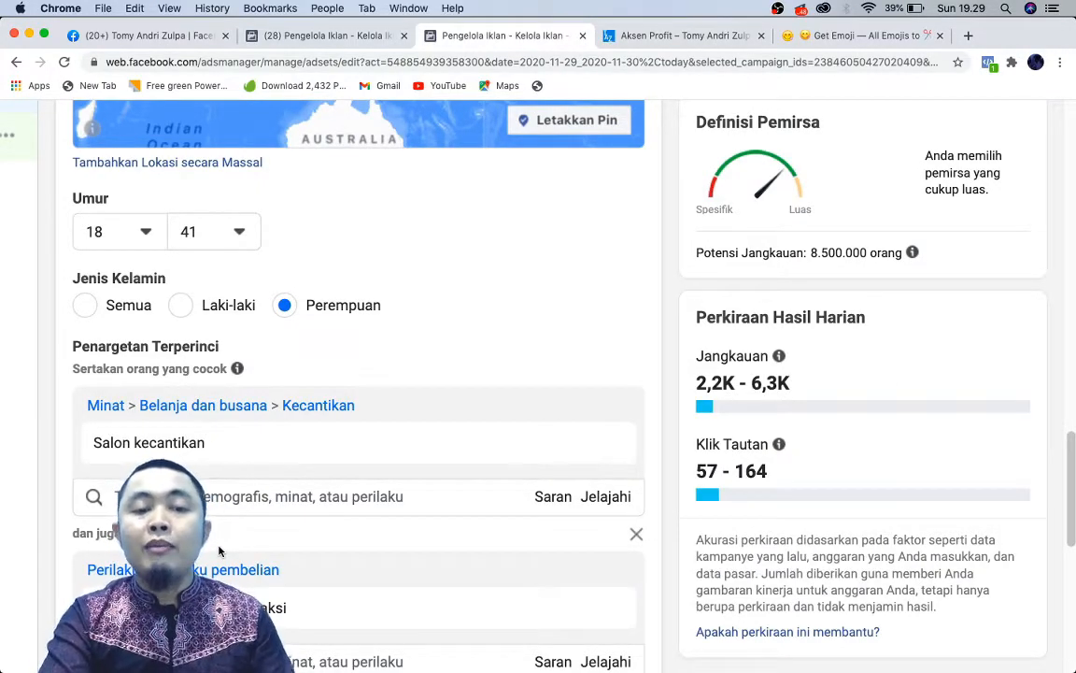
mouse_move(260, 590)
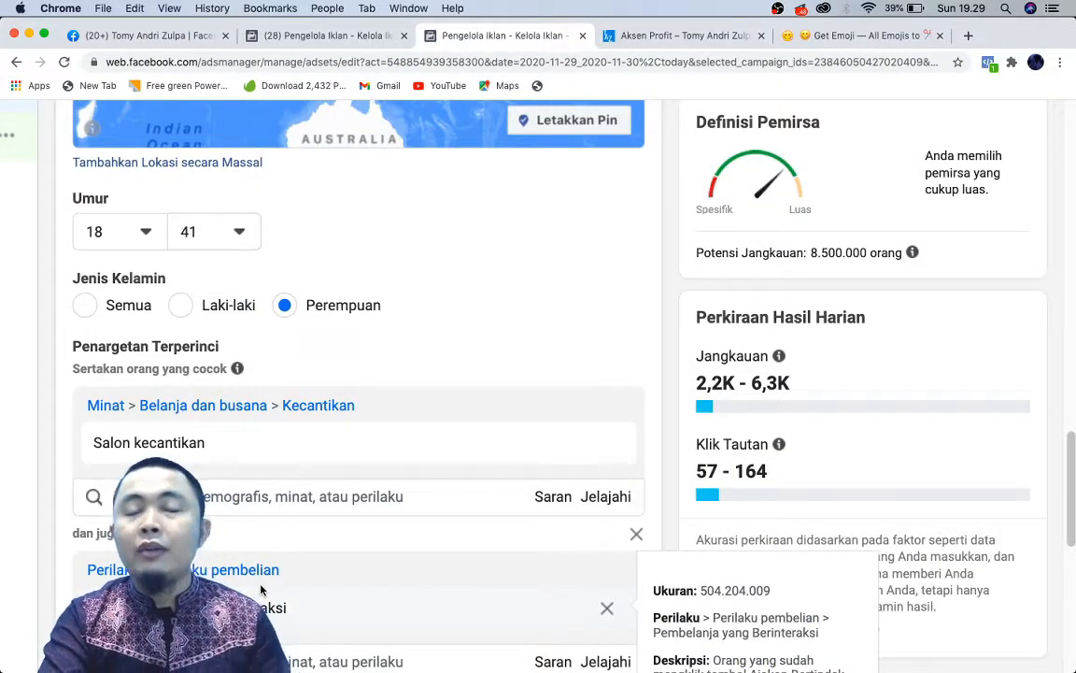
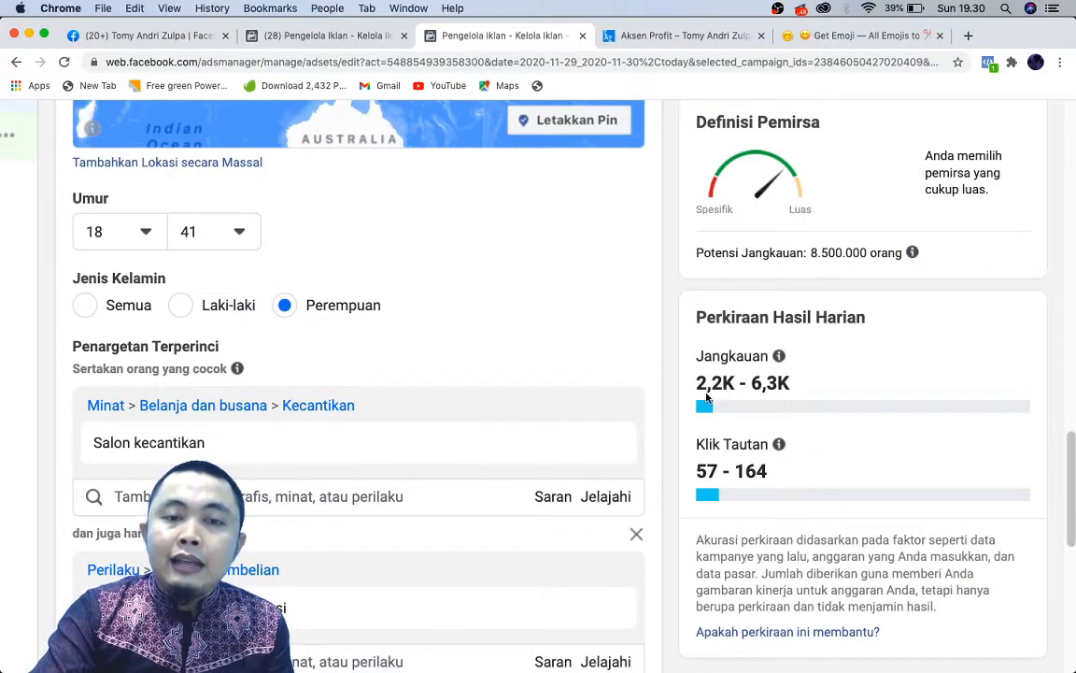
Set the Indonesian ad set's daily budget to Rp 200.000 to update its estimated daily results.
scroll(542, 314, "up", 15)
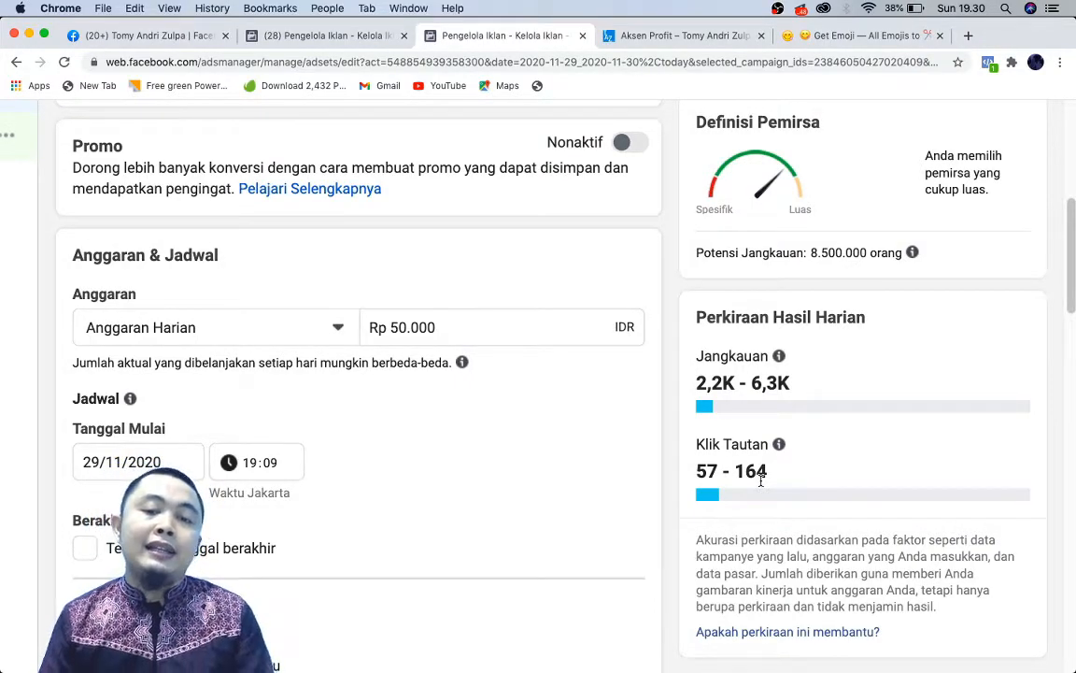
left_click(457, 328)
key("BackSpace")
key("BackSpace")
key("BackSpace")
key("BackSpace")
key("BackSpace")
key("BackSpace")
type("200.")
type("0000")
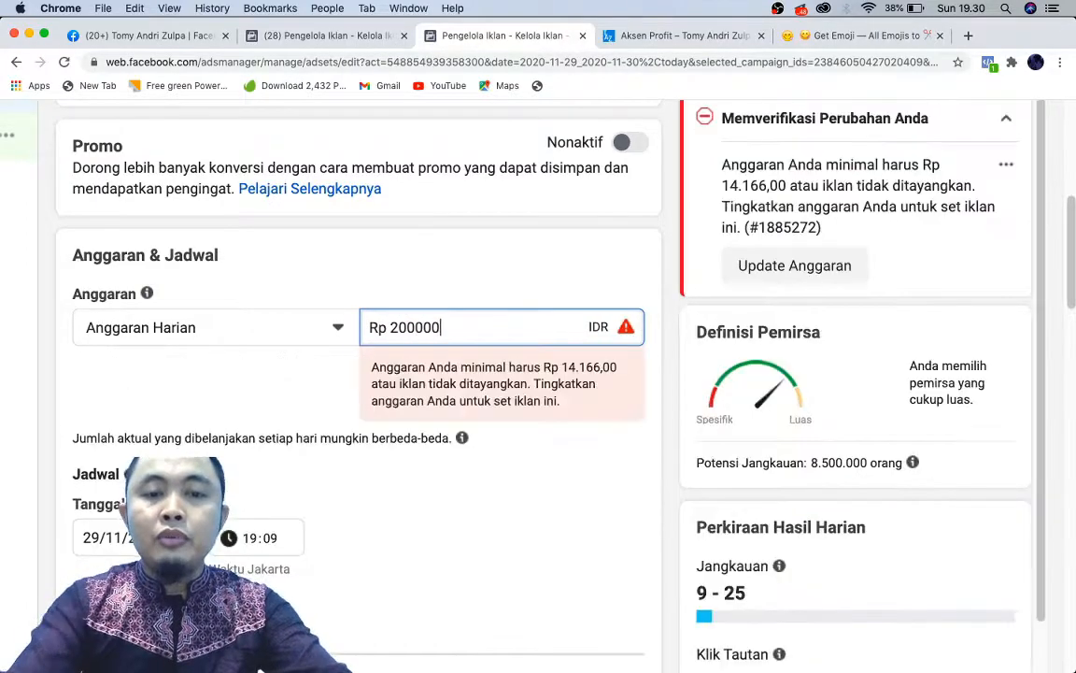
key("Tab")
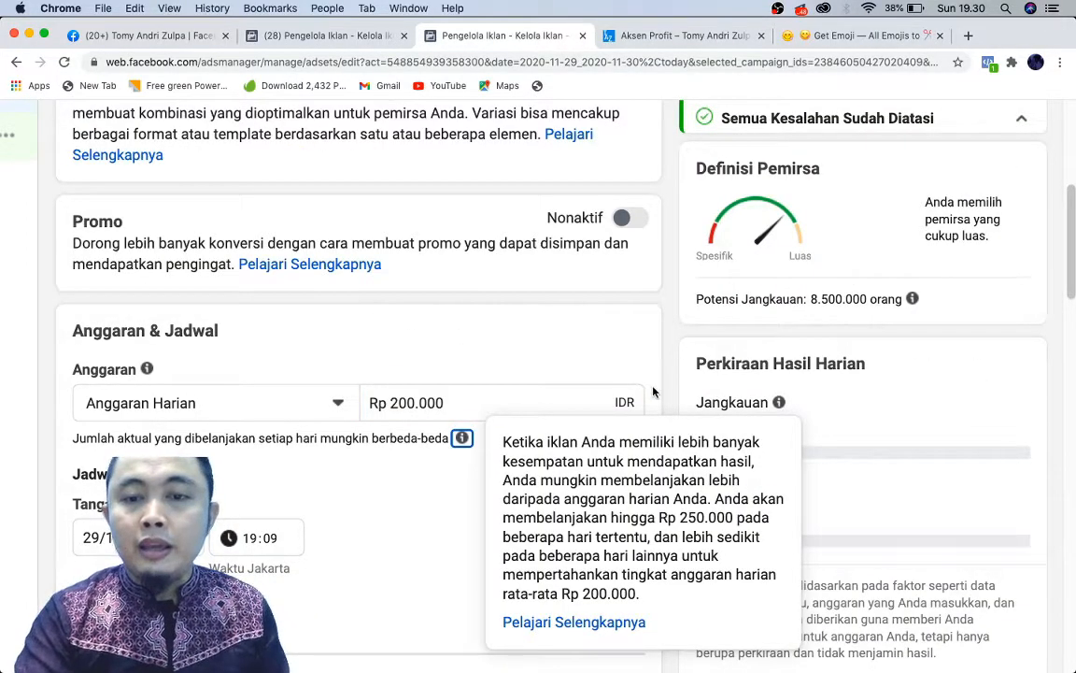
left_click(562, 340)
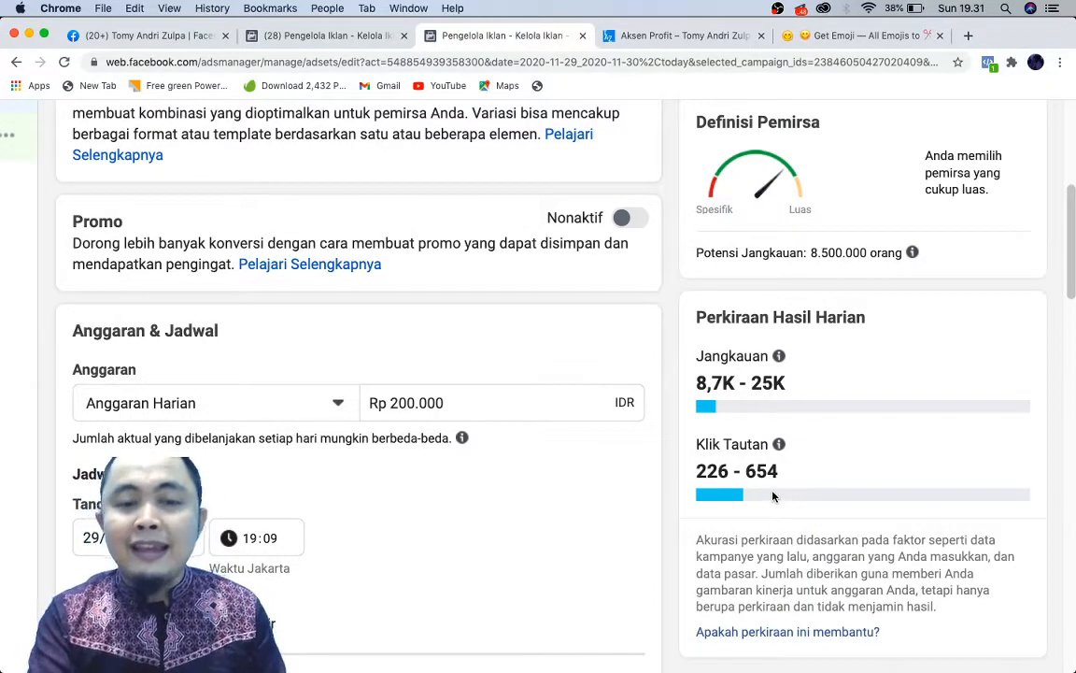
Set the Indonesian ad set's daily budget to Rp 50.000 to update its estimated daily results.
left_click(482, 409)
key("BackSpace")
key("BackSpace")
key("BackSpace")
key("BackSpace")
key("BackSpace")
key("BackSpace")
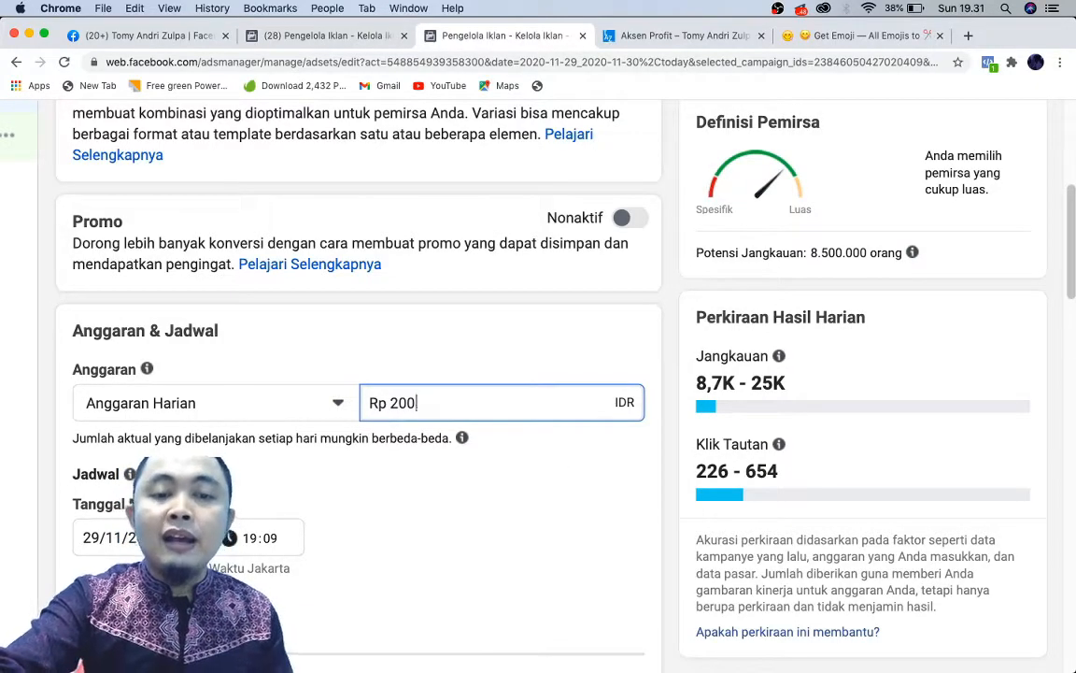
key("BackSpace")
type("5000")
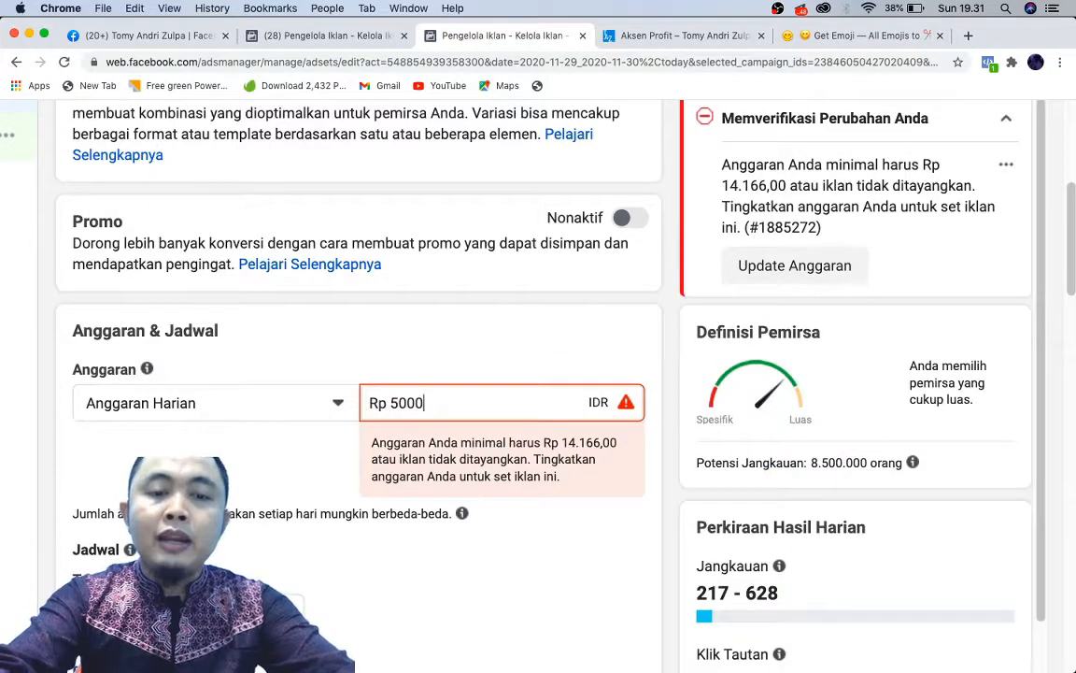
type("0")
key("BackSpace")
key("Tab")
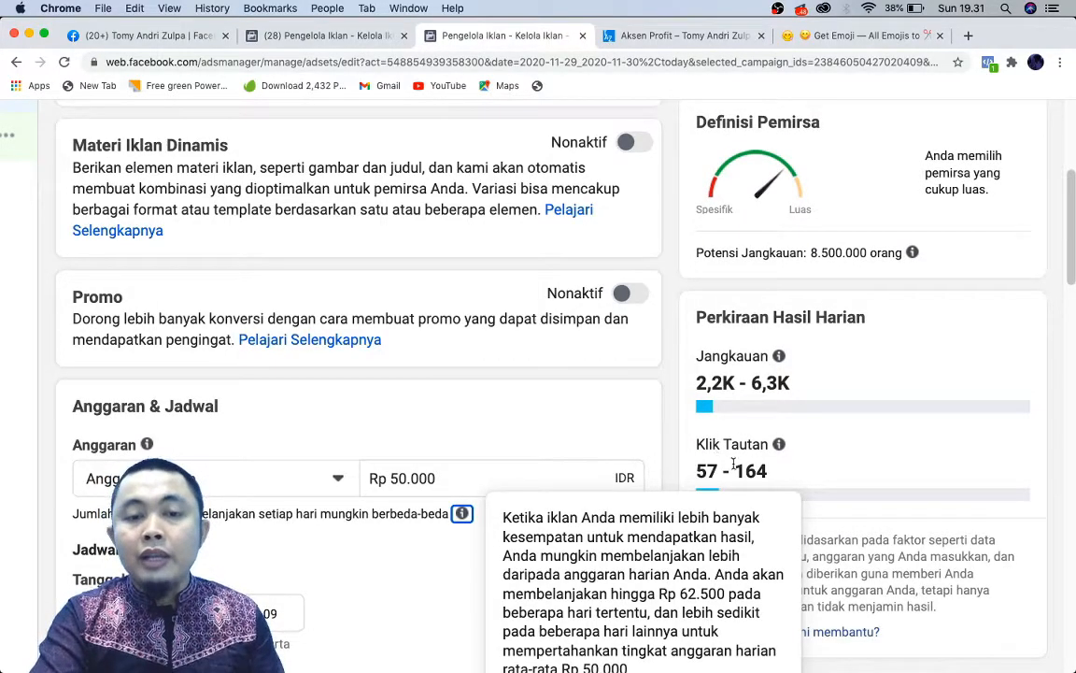
left_click(552, 432)
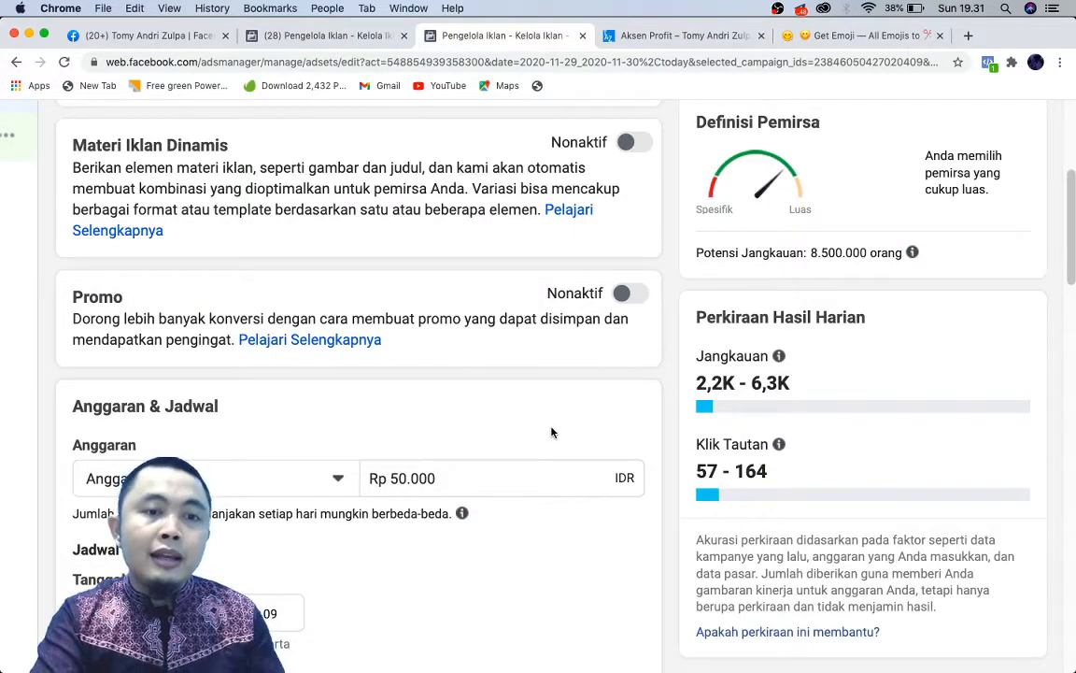
Review the Indonesian ad set's schedule, location, narrowed targeting and language settings, and reveal the audience's additional connection options.
scroll(552, 432, "down", 3)
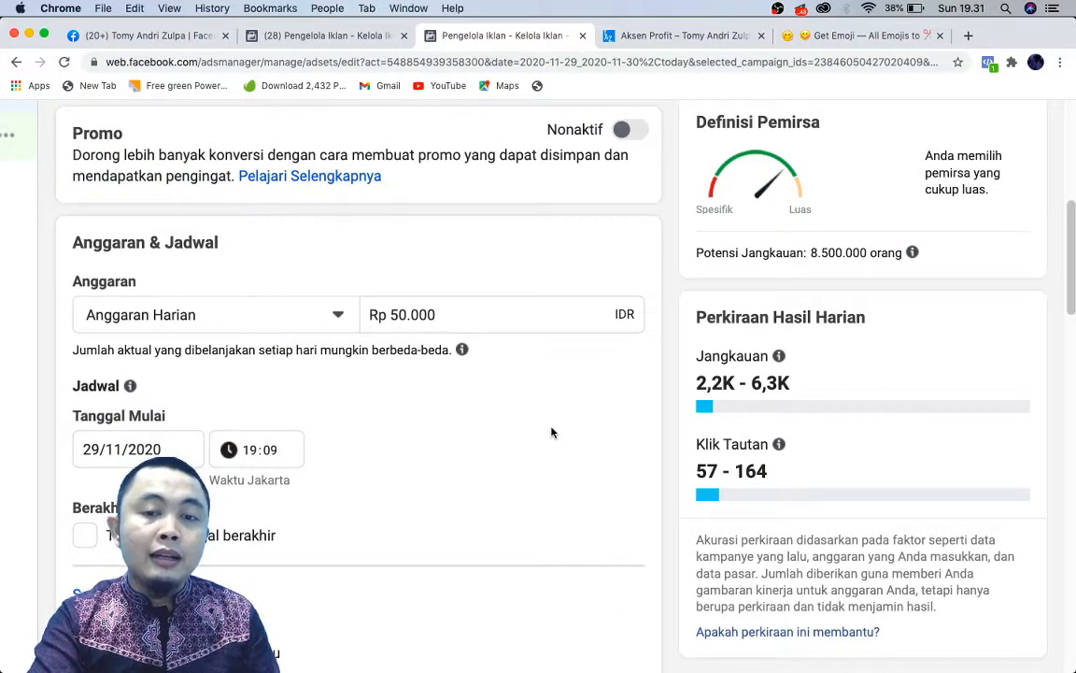
scroll(551, 431, "down", 2)
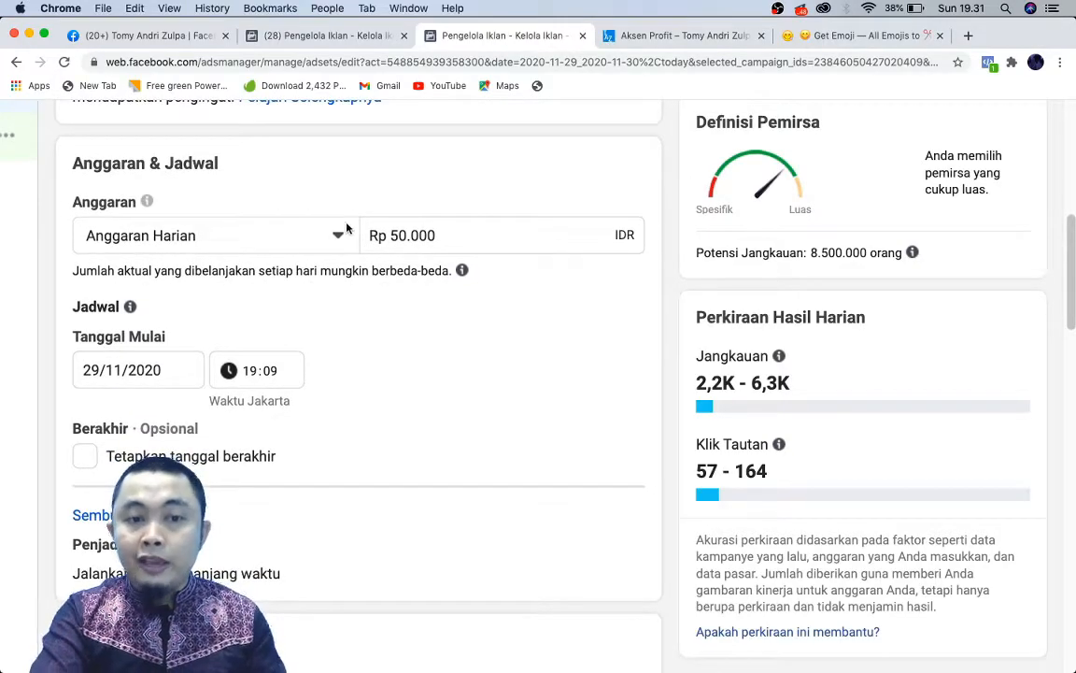
scroll(480, 432, "down", 10)
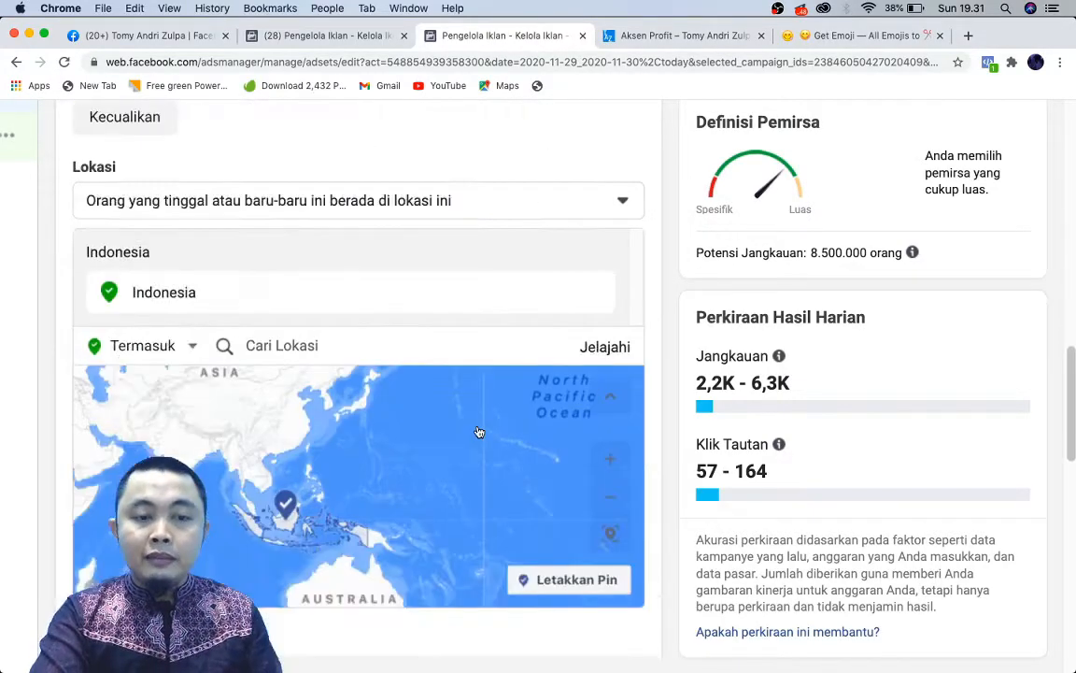
scroll(478, 431, "down", 12)
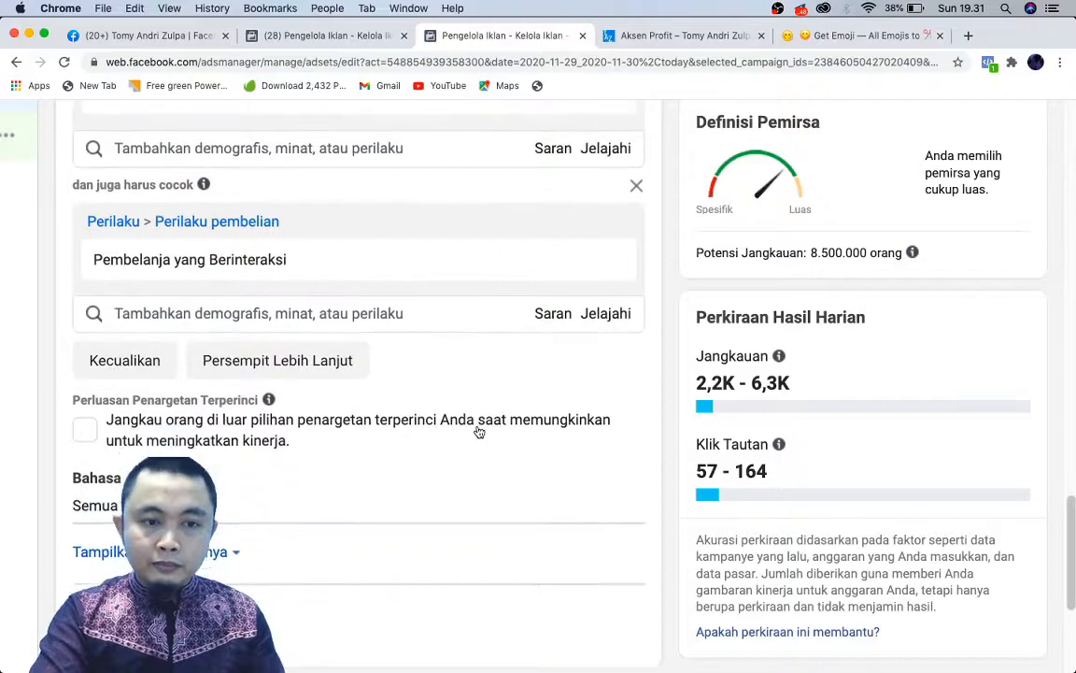
scroll(477, 431, "down", 1)
scroll(498, 424, "down", 3)
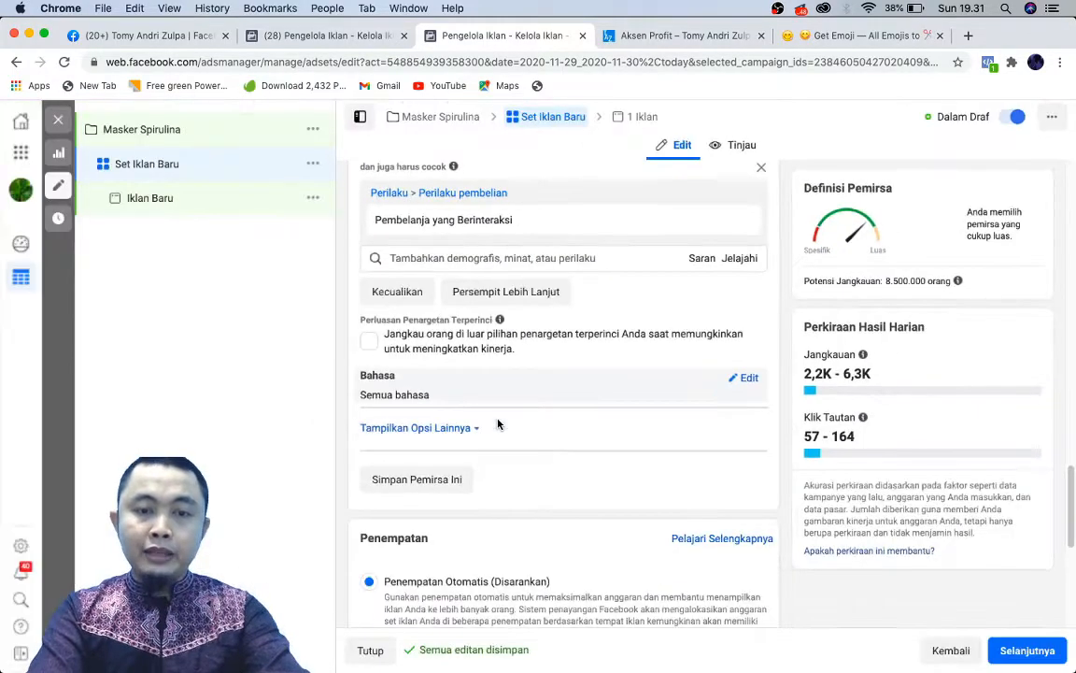
scroll(551, 347, "down", 3)
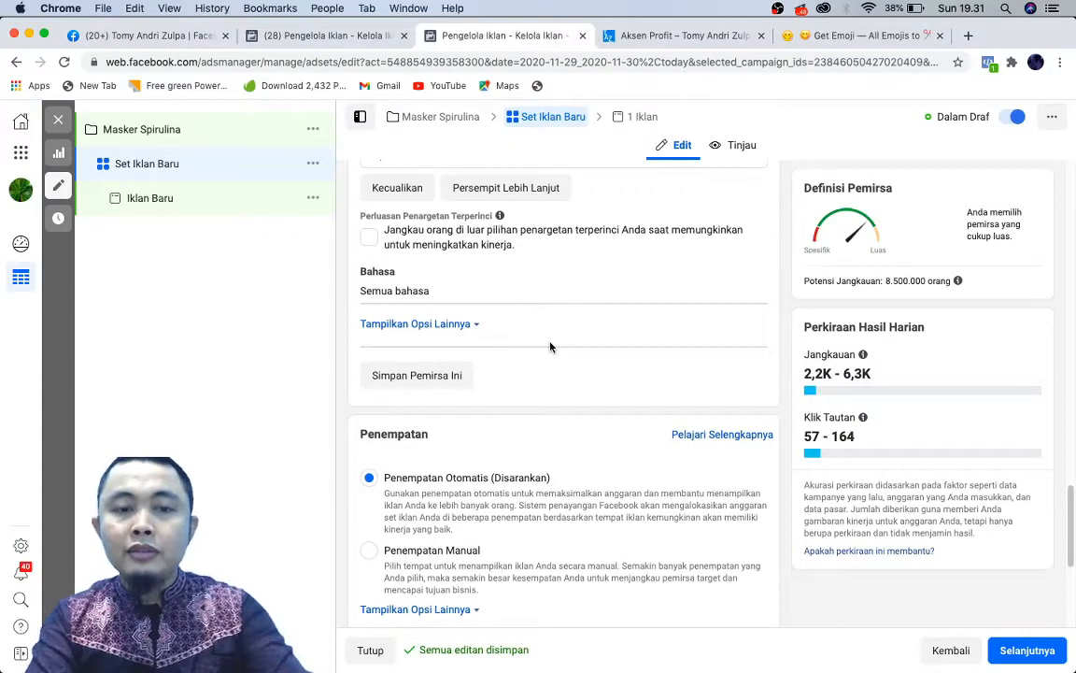
scroll(480, 392, "down", 2)
scroll(481, 392, "up", 2)
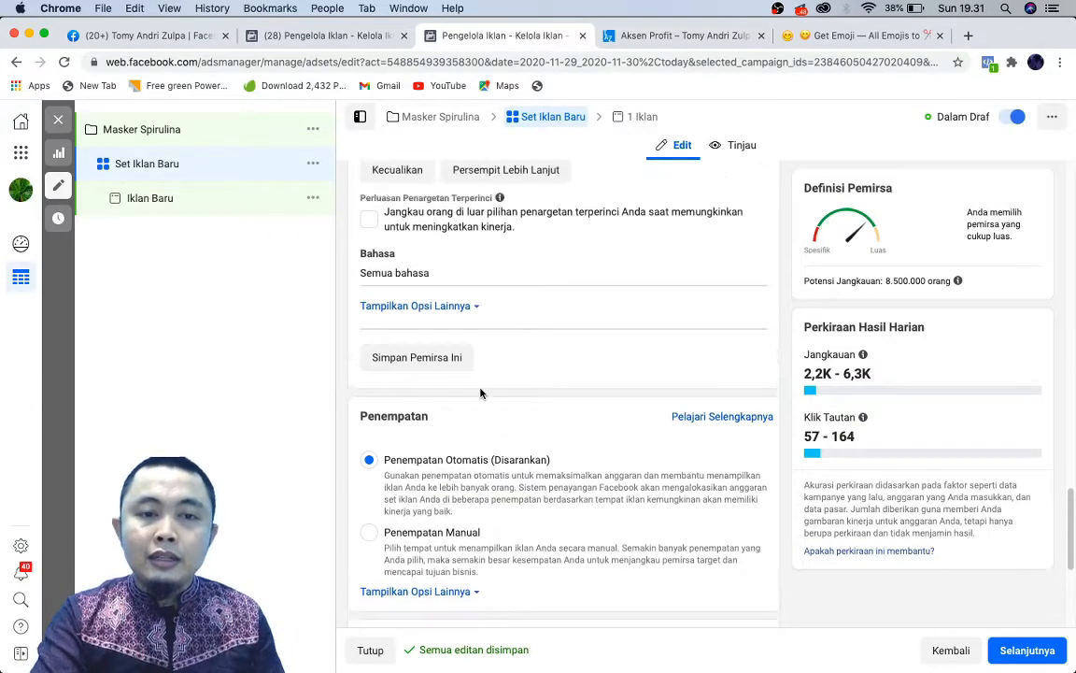
scroll(374, 271, "down", 1)
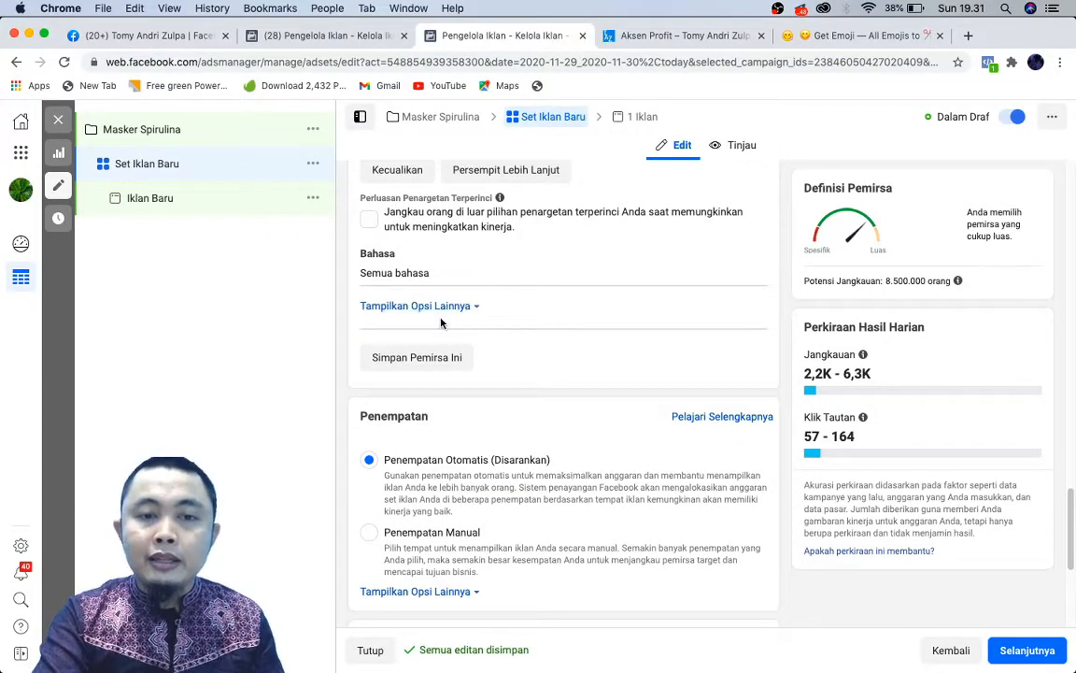
left_click(411, 306)
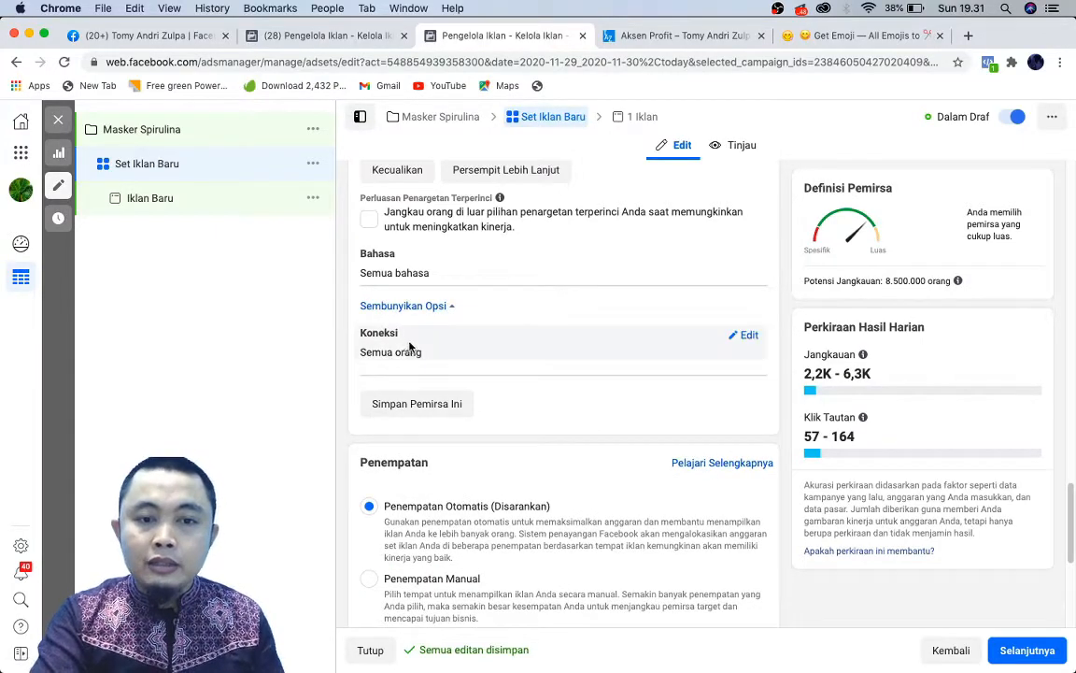
Switch the Indonesian ad set's placements to Penempatan Manual.
scroll(526, 401, "down", 3)
scroll(526, 401, "down", 2)
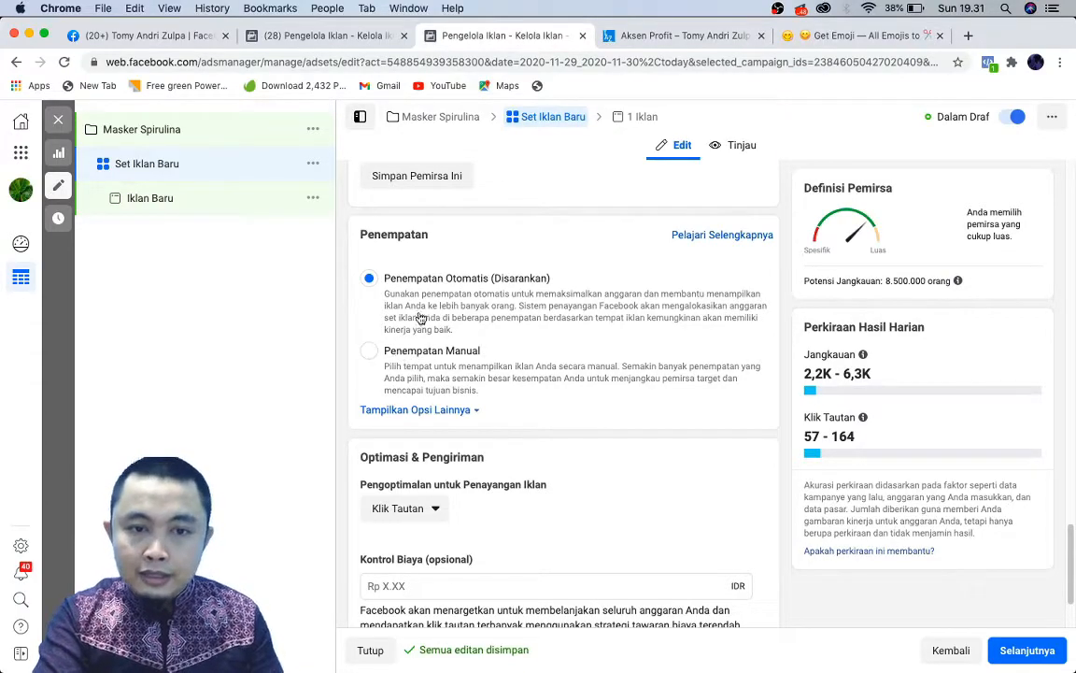
left_click(374, 356)
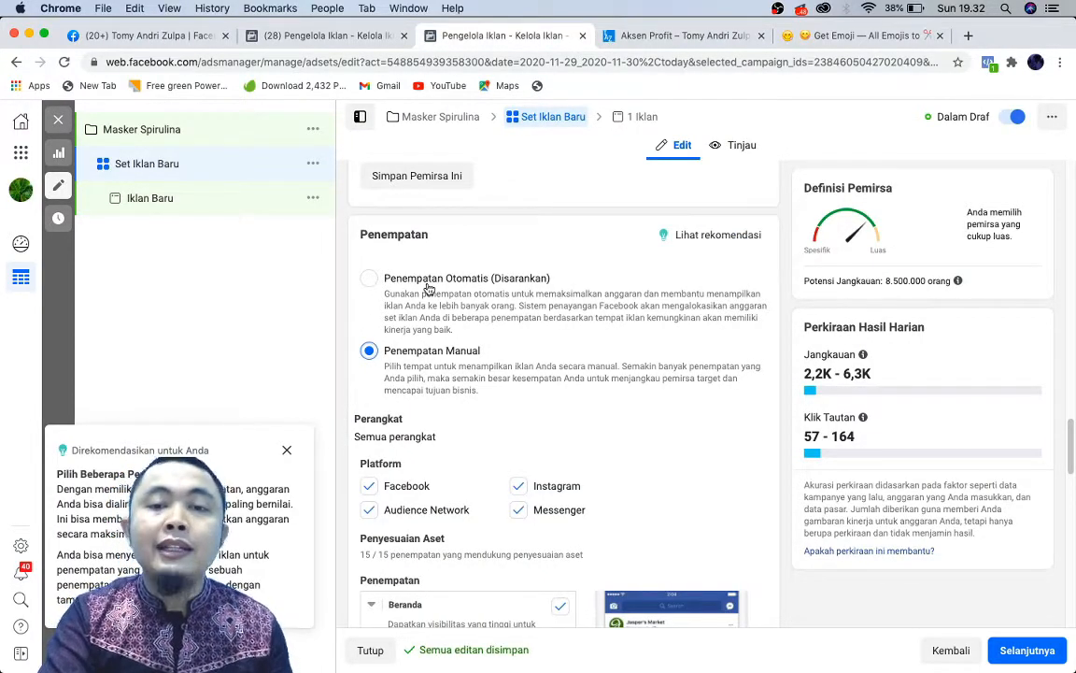
scroll(548, 366, "down", 3)
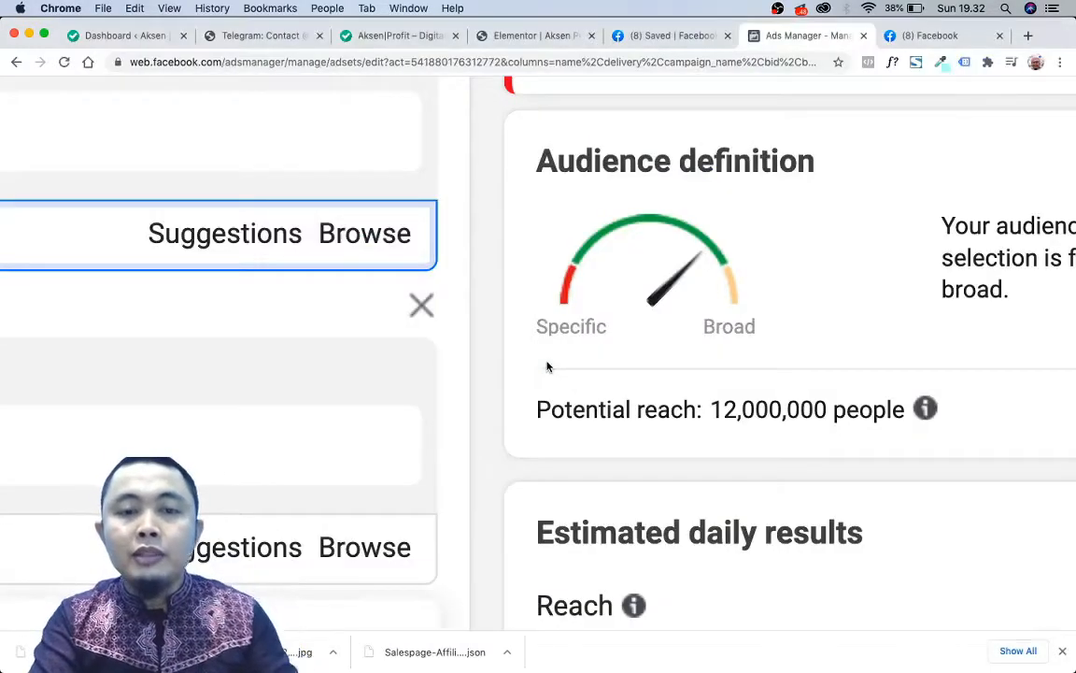
Switch the English ad set's placements to Manual placements.
scroll(423, 384, "down", 5)
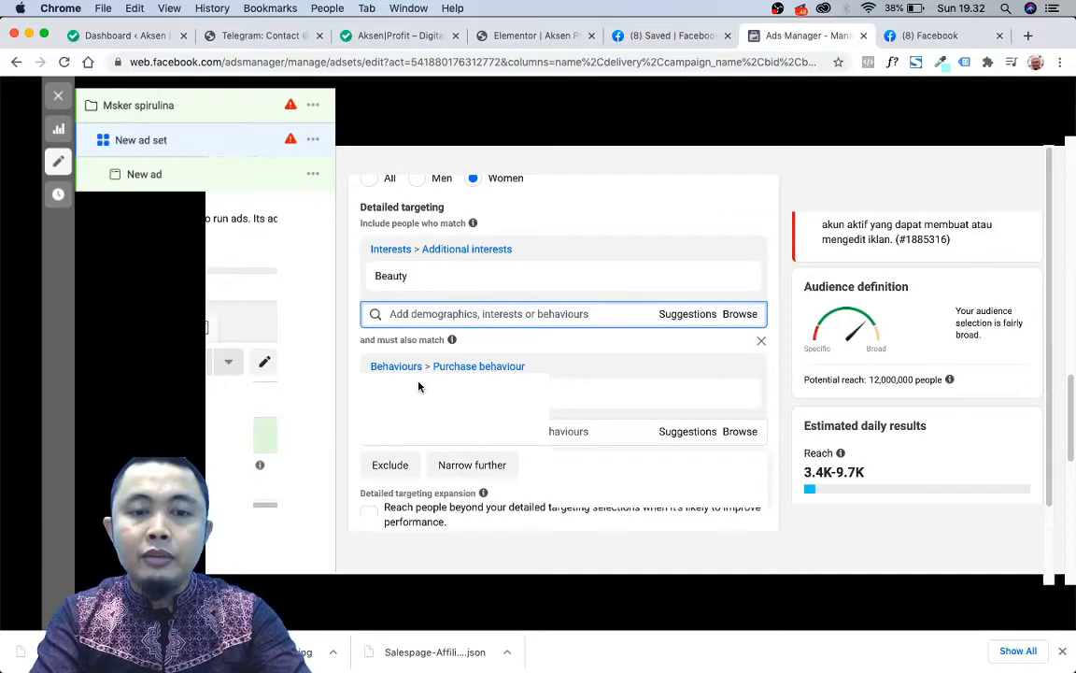
scroll(422, 385, "down", 5)
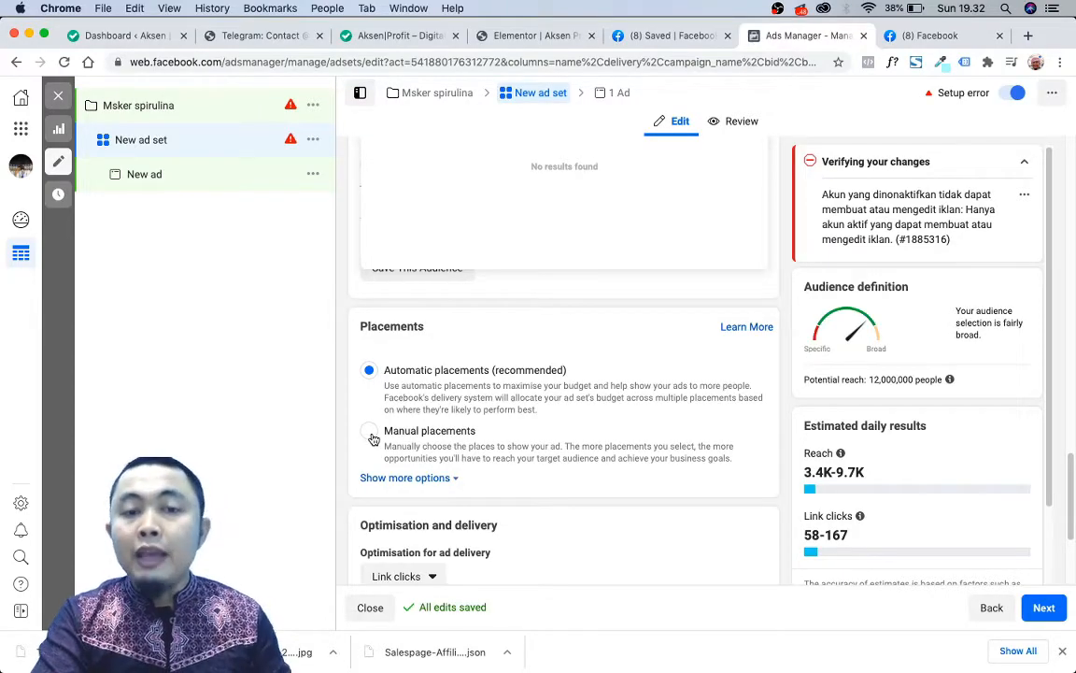
left_click(369, 431)
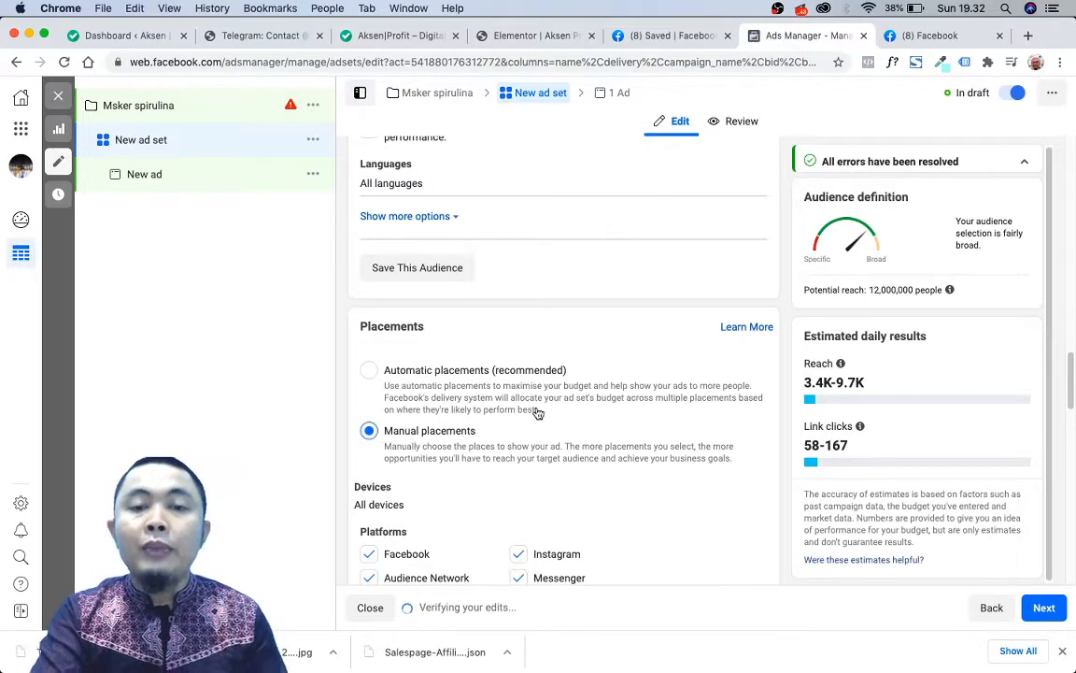
scroll(538, 413, "down", 2)
scroll(538, 413, "down", 1)
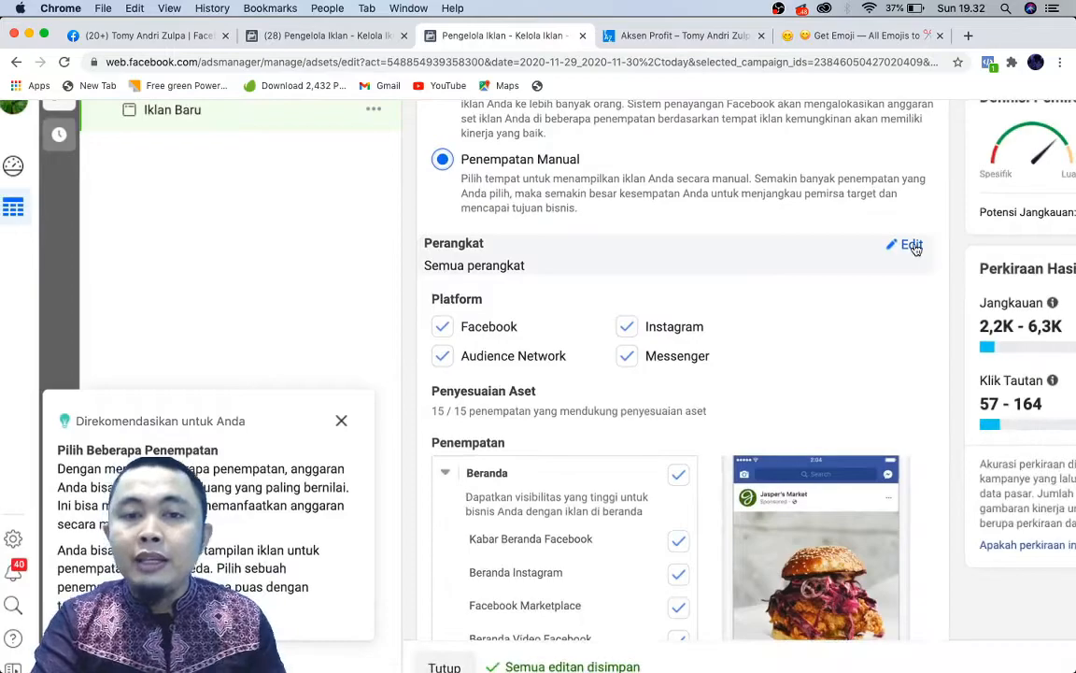
Inspect the Seluler and Desktop device choices in the Indonesian ad set, keeping Semua Perangkat selected.
left_click(906, 247)
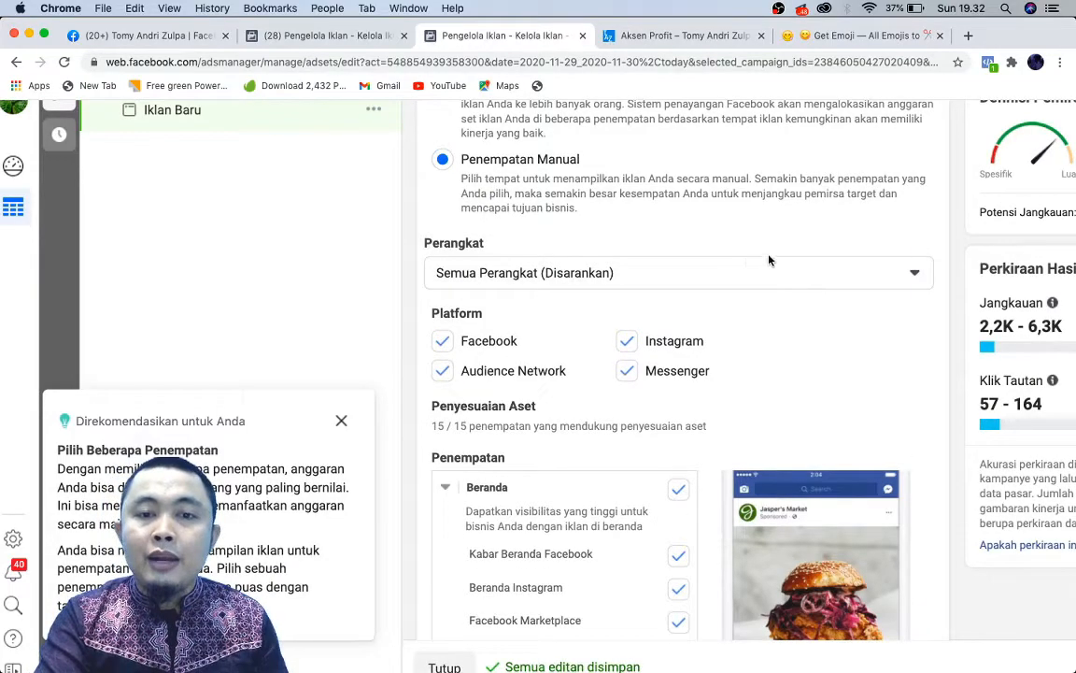
left_click(744, 271)
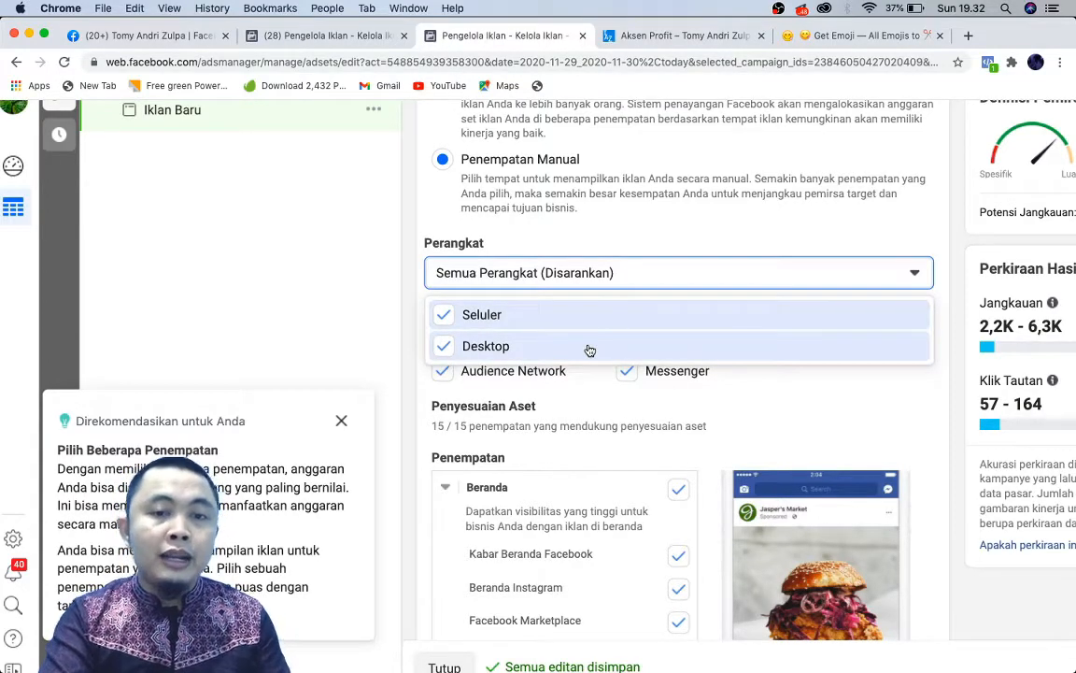
left_click(915, 274)
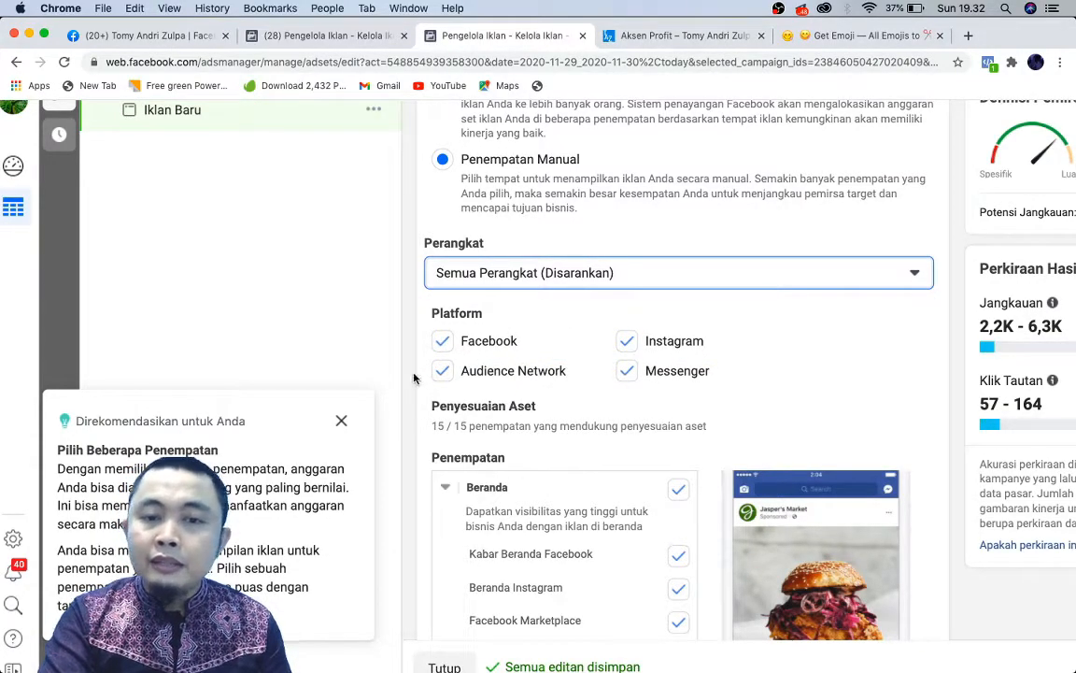
Try deselecting Facebook, Audience Network and Messenger as placement platforms in the Indonesian ad set, and reselect all three.
left_click(442, 343)
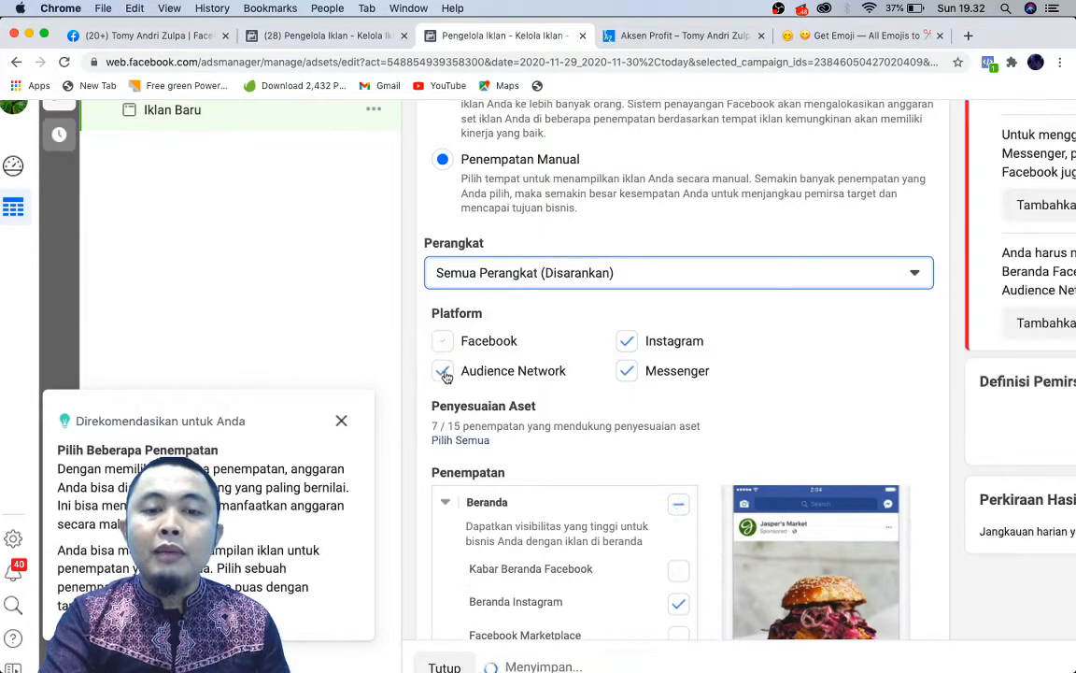
left_click(443, 371)
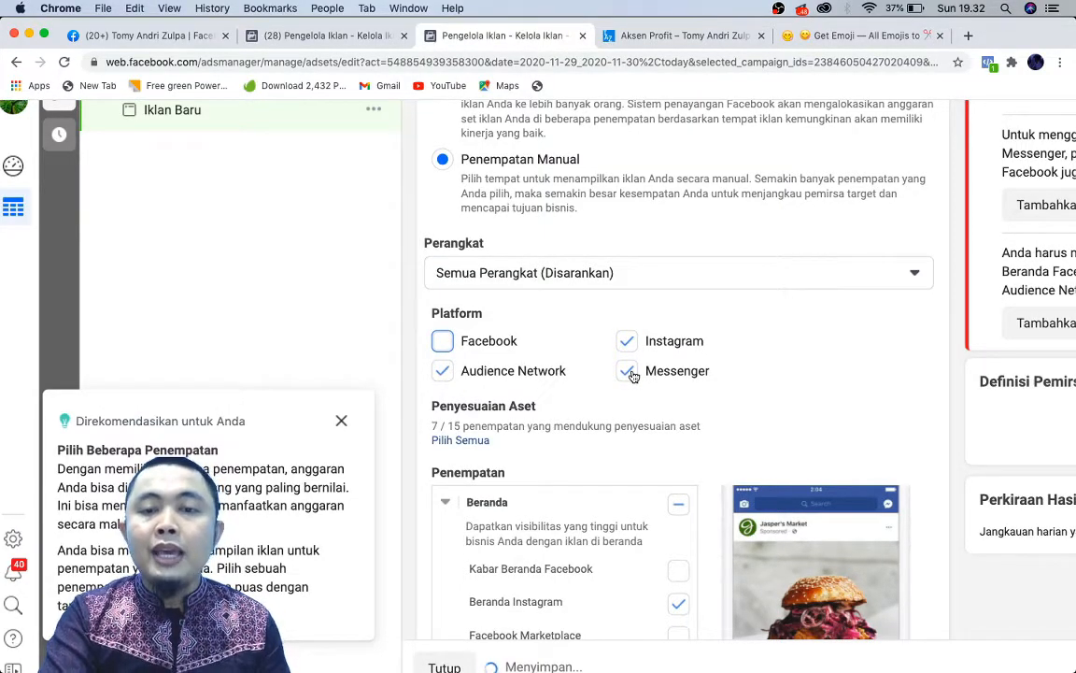
left_click(627, 372)
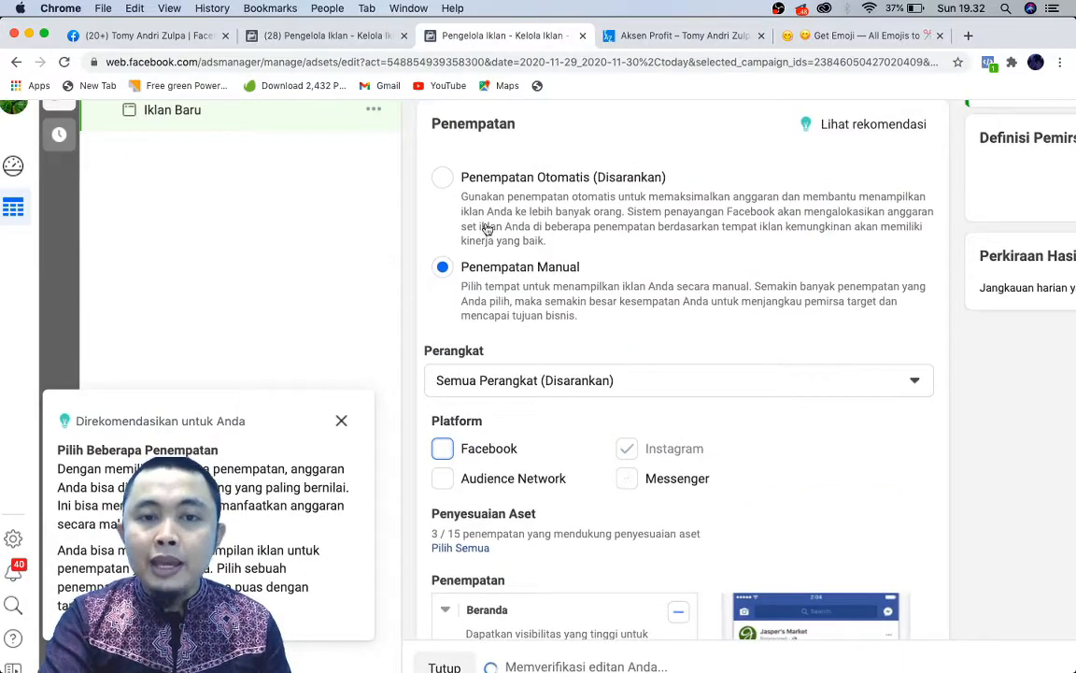
left_click(442, 449)
left_click(442, 479)
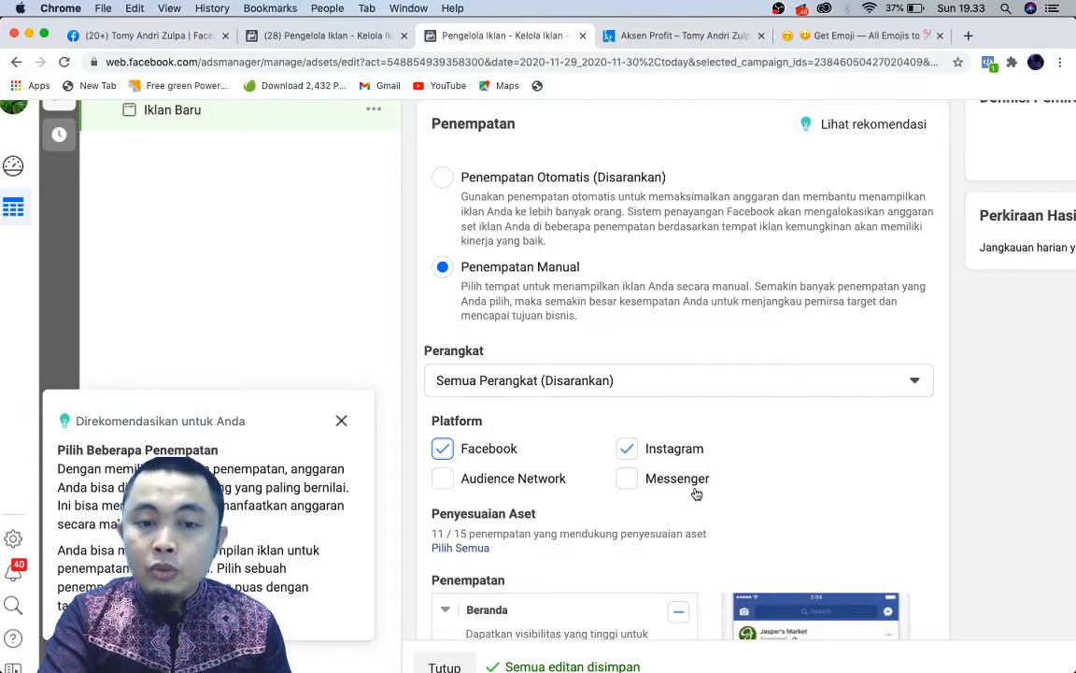
left_click(628, 479)
Examine the Indonesian ad set's available placements across feeds, stories, in-stream, search, messages, articles, and apps and sites.
scroll(631, 479, "down", 3)
scroll(633, 479, "down", 1)
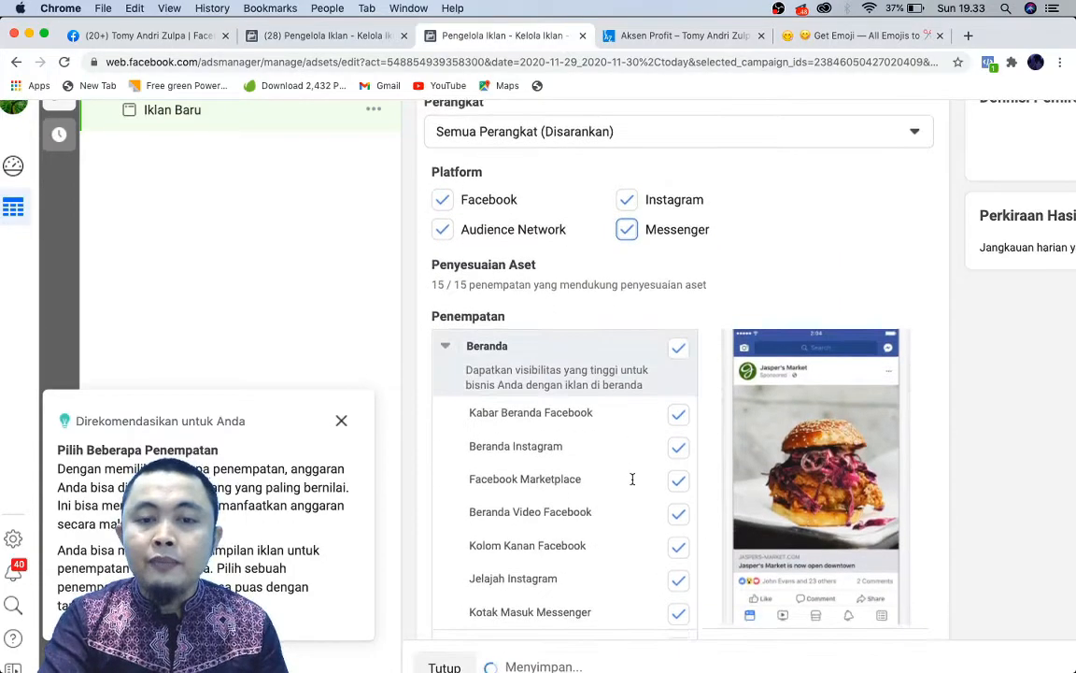
scroll(633, 479, "down", 2)
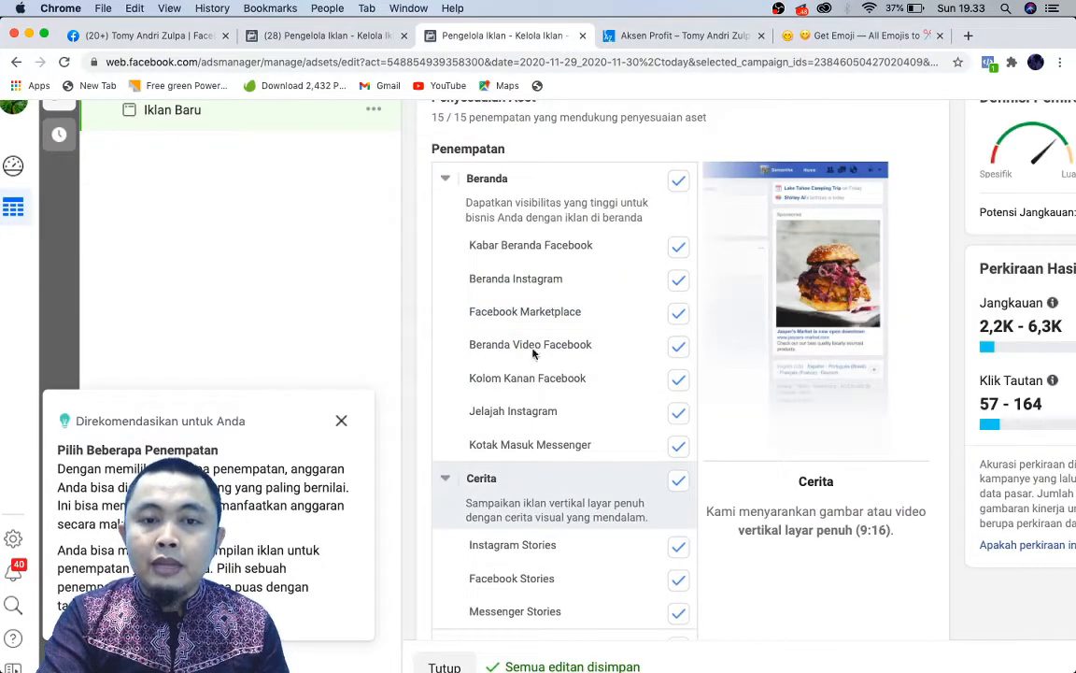
scroll(560, 551, "down", 2)
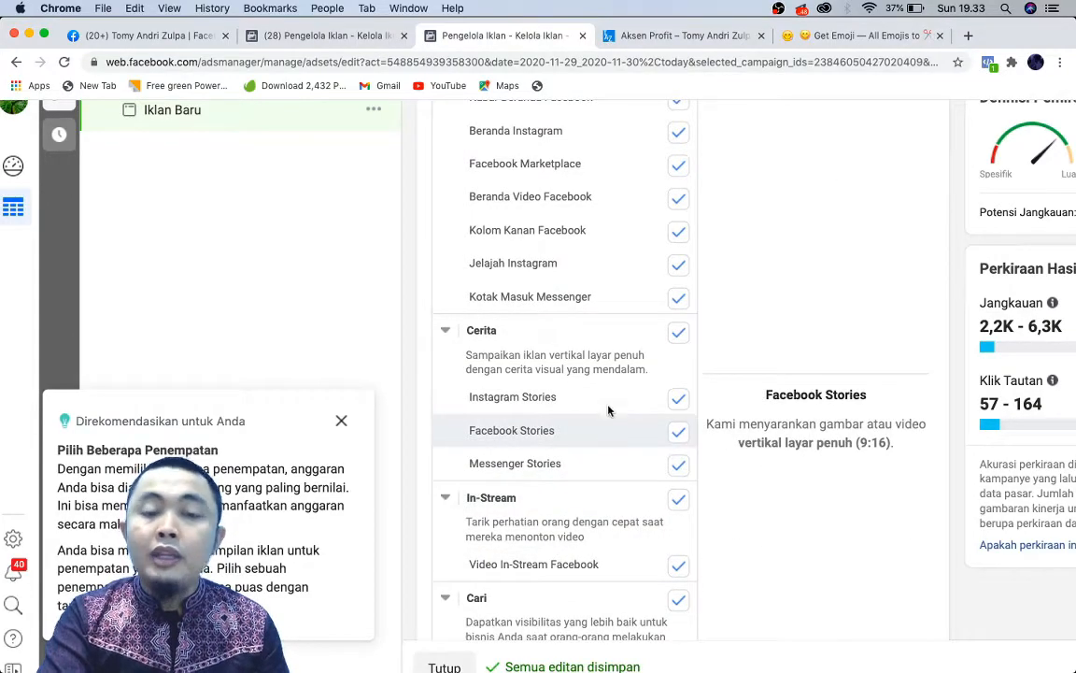
scroll(595, 484, "down", 3)
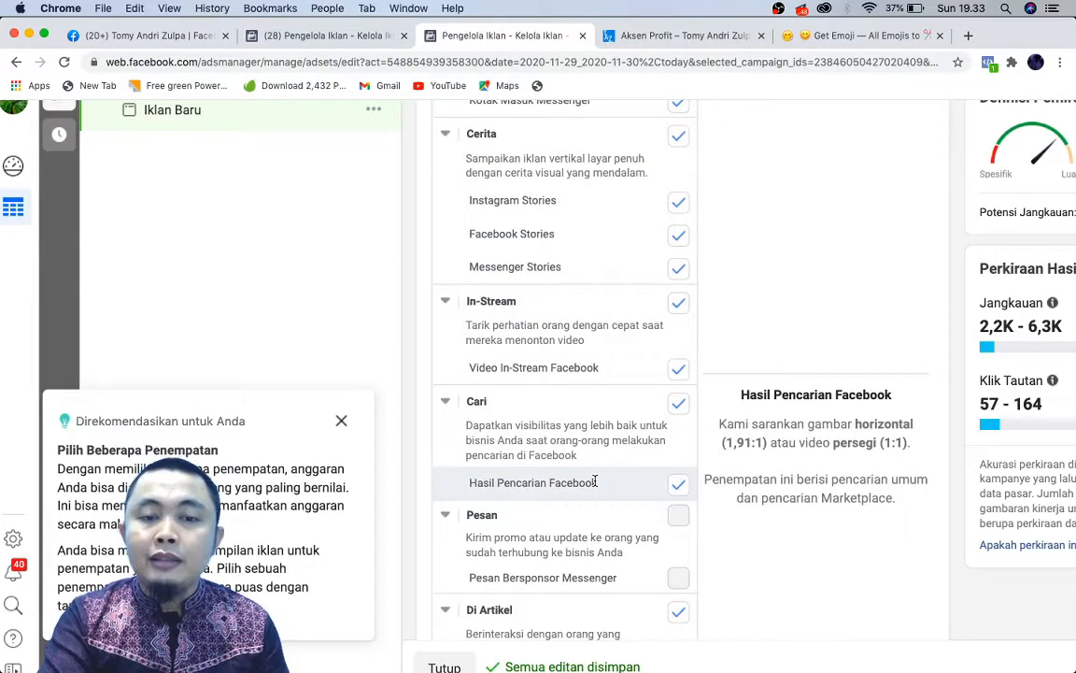
scroll(595, 484, "down", 2)
scroll(619, 392, "down", 4)
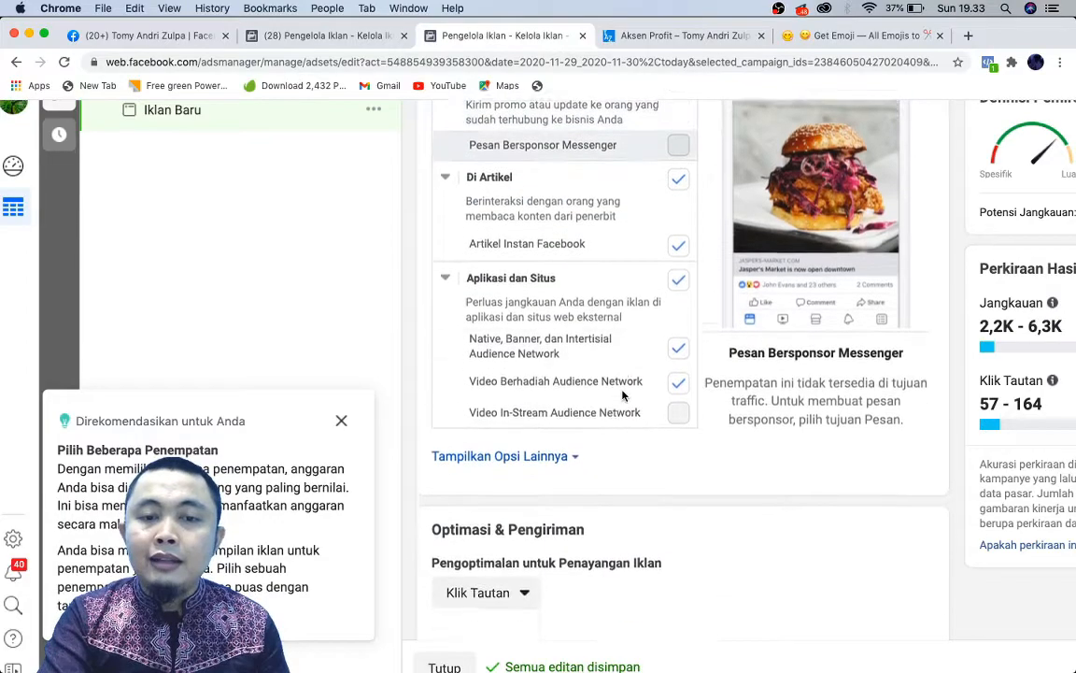
scroll(624, 396, "down", 1)
scroll(624, 396, "down", 3)
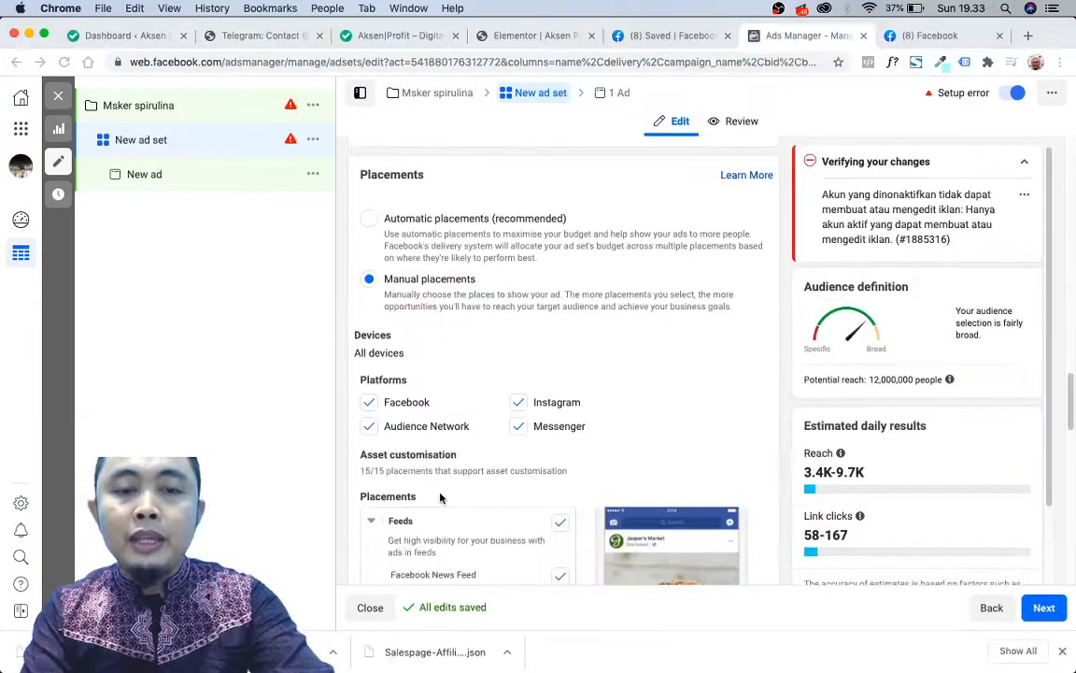
Review the ad delivery optimisation options in the Indonesian ad set, keeping Klik Tautan selected.
scroll(439, 495, "down", 3)
scroll(439, 495, "down", 10)
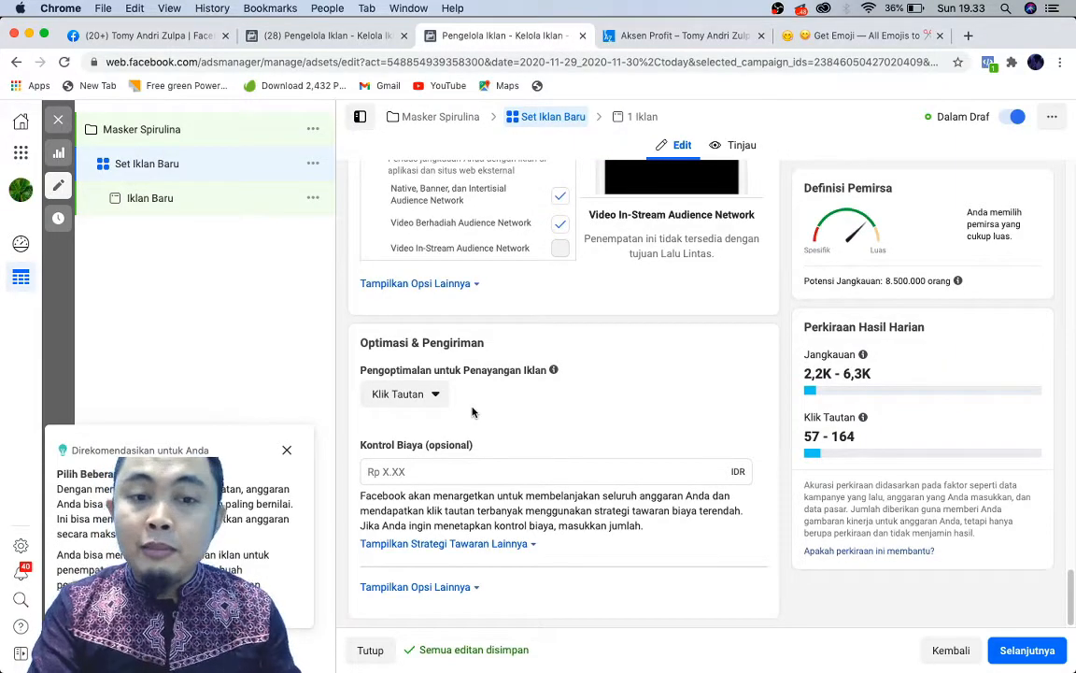
left_click(419, 397)
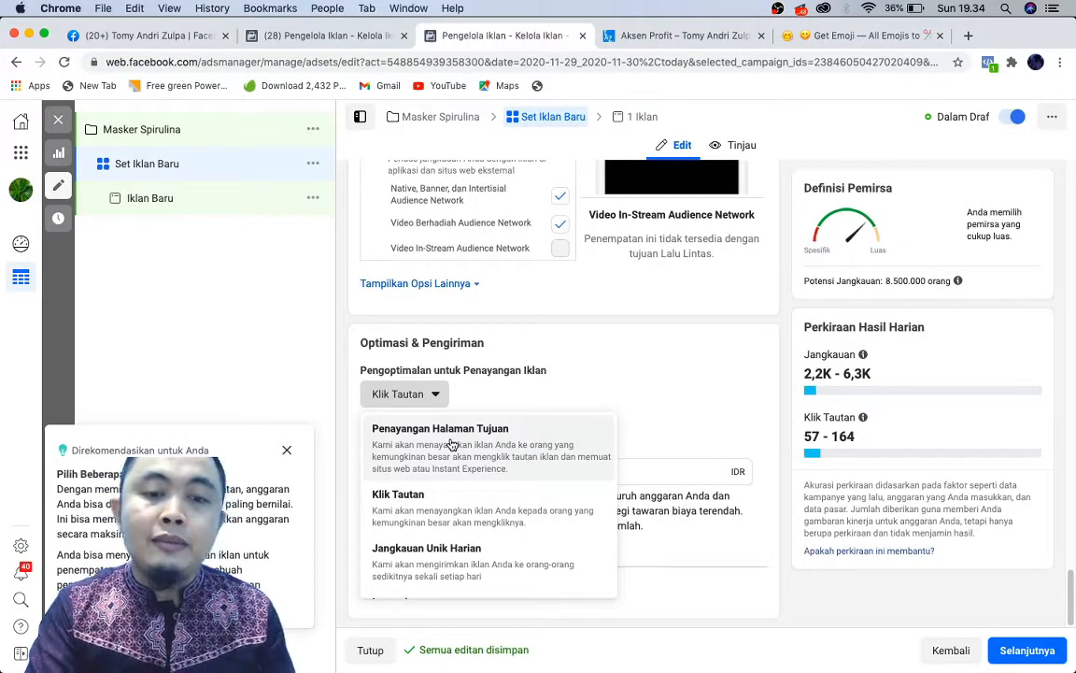
left_click(421, 497)
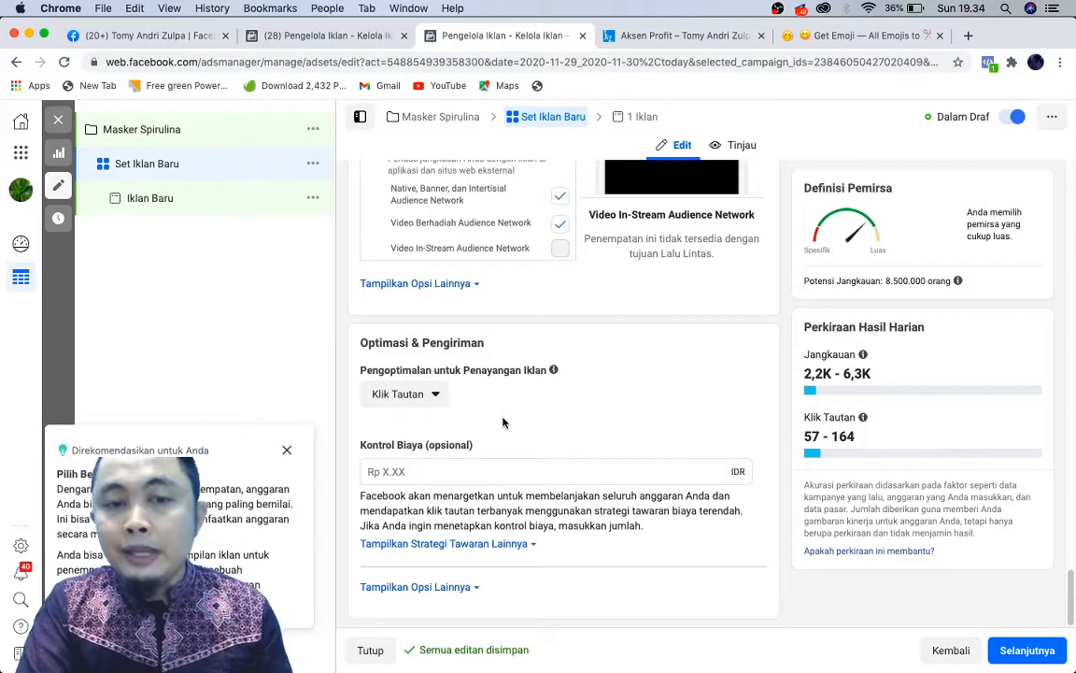
left_click(407, 393)
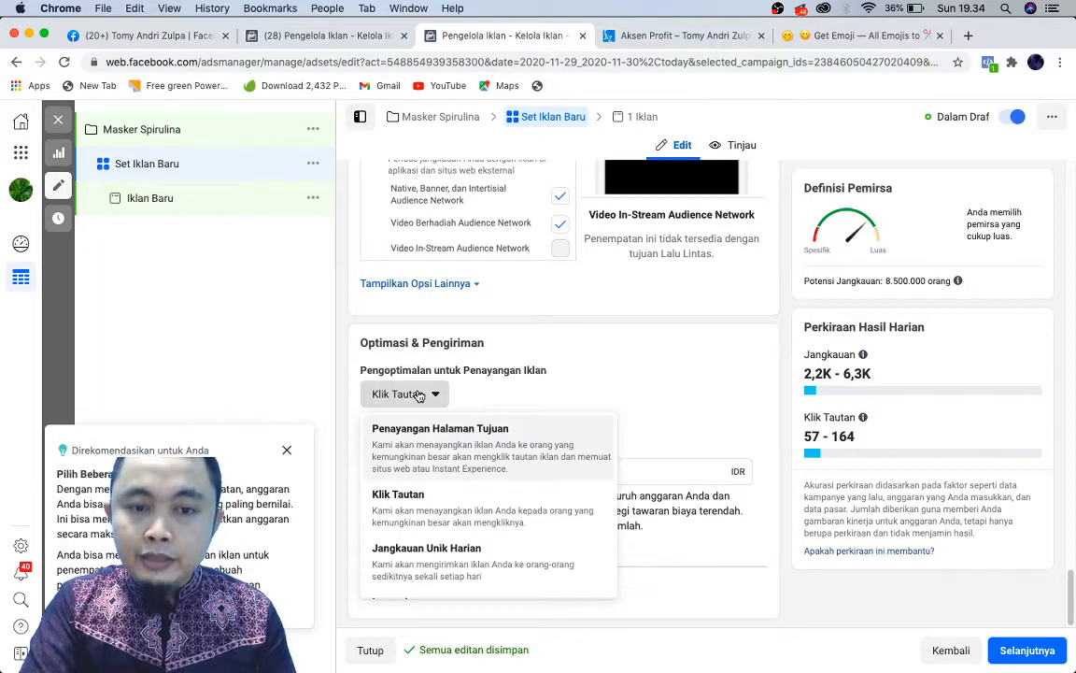
left_click(521, 393)
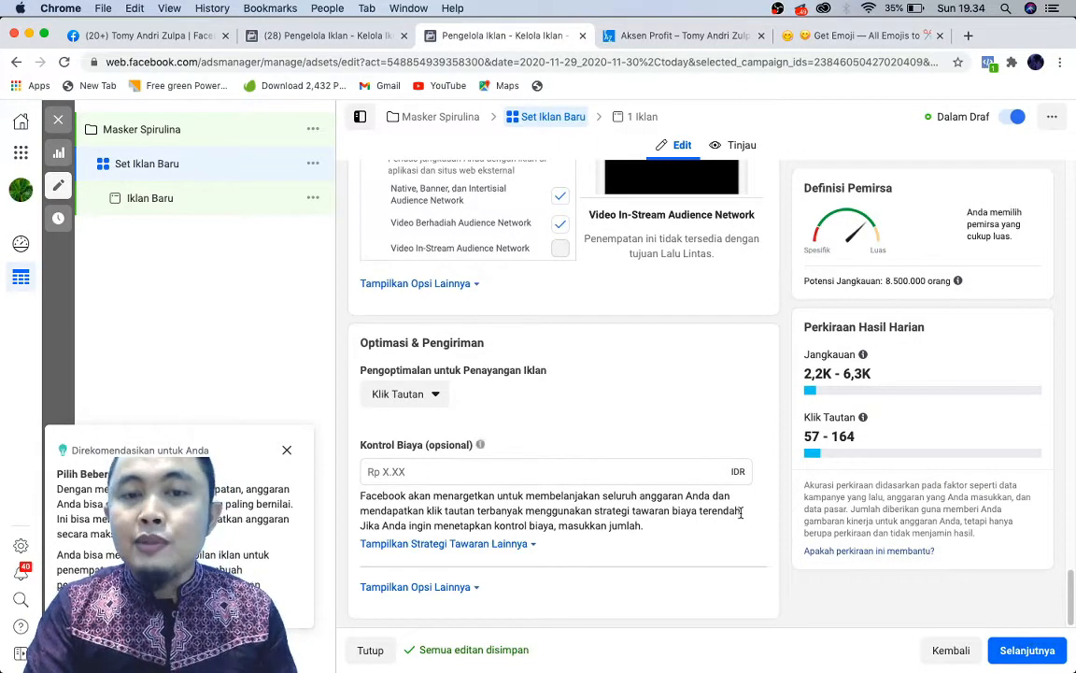
Rename the Indonesian ad set as "Indonesia - W (18-41) - salon kecantikan x es".
scroll(748, 495, "up", 10)
scroll(588, 328, "up", 10)
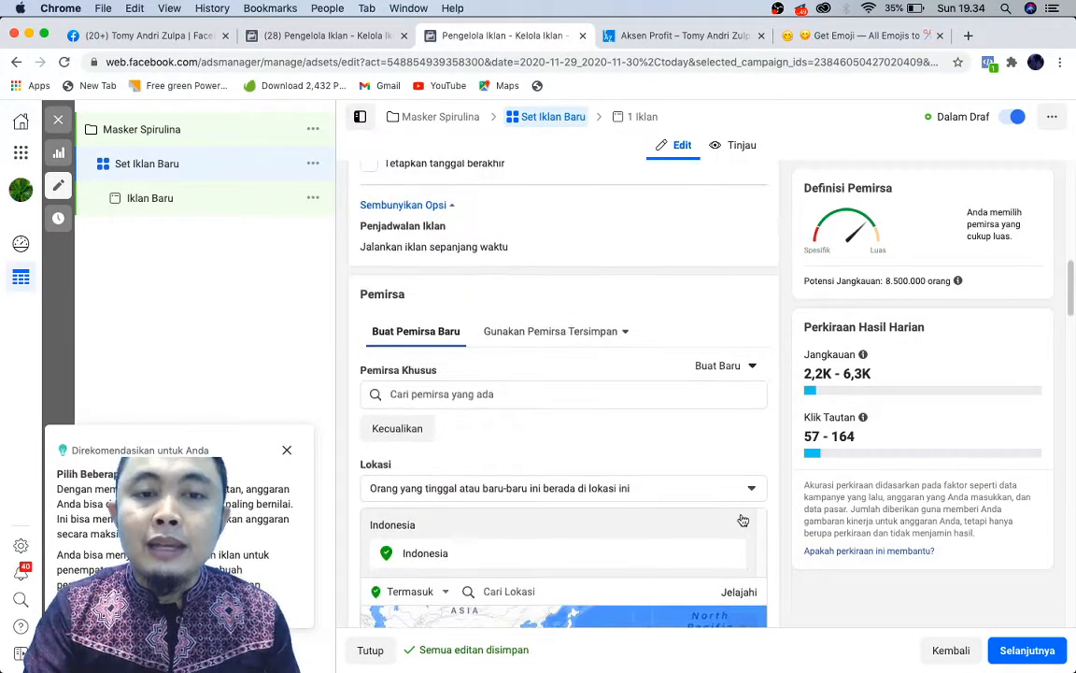
scroll(587, 328, "up", 4)
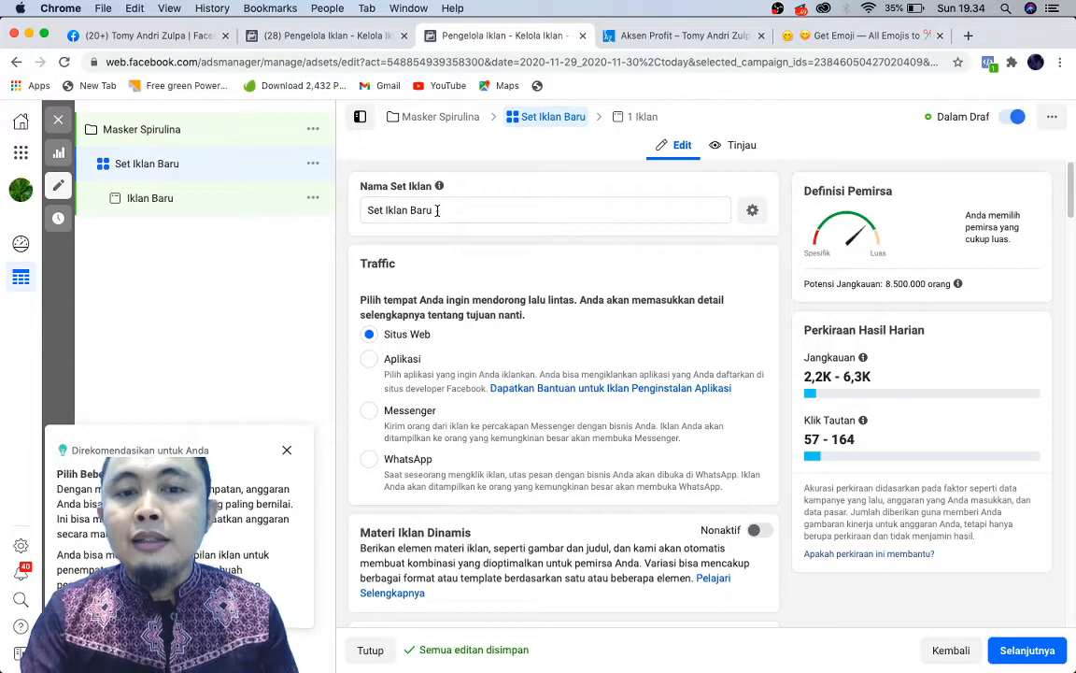
scroll(445, 273, "down", 10)
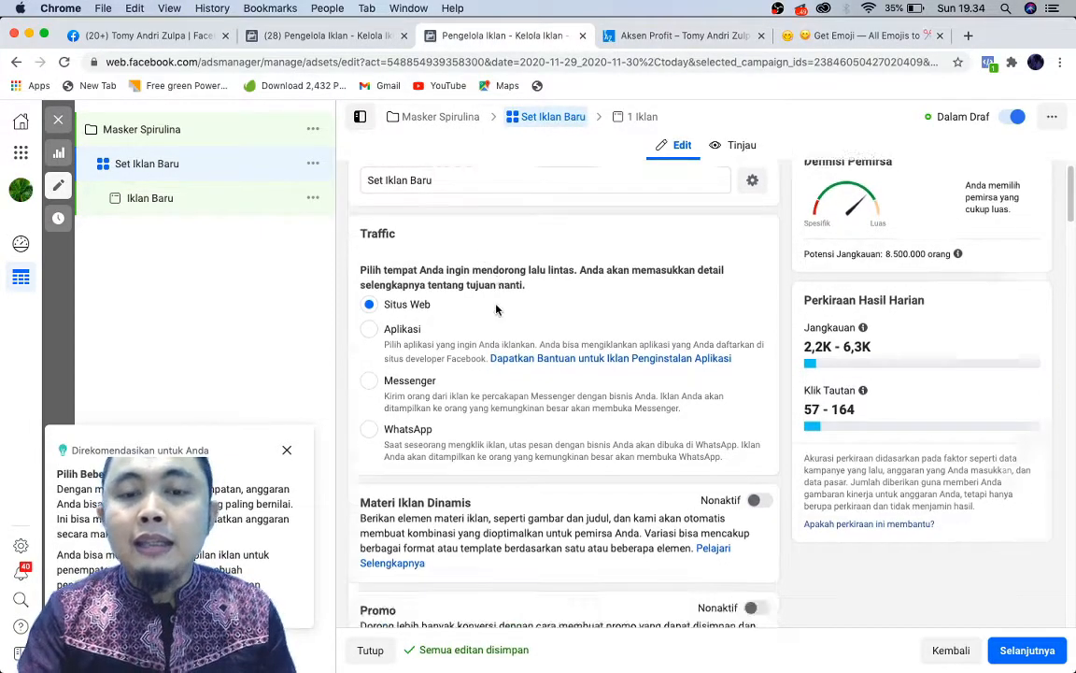
scroll(498, 311, "up", 10)
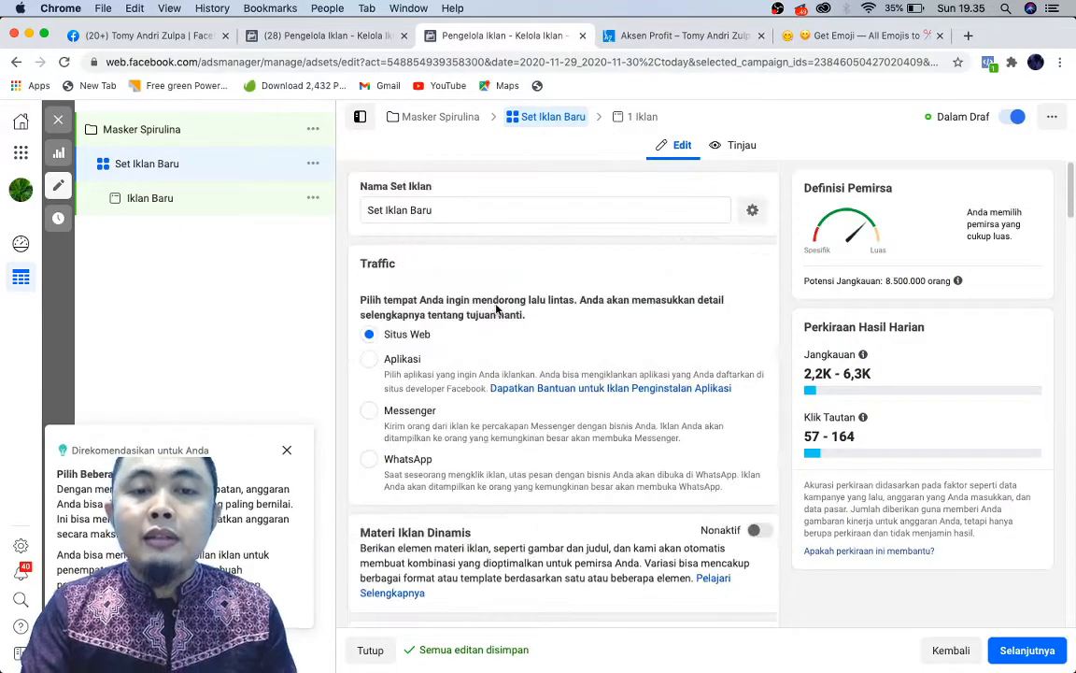
left_click(442, 210)
triple_click(443, 210)
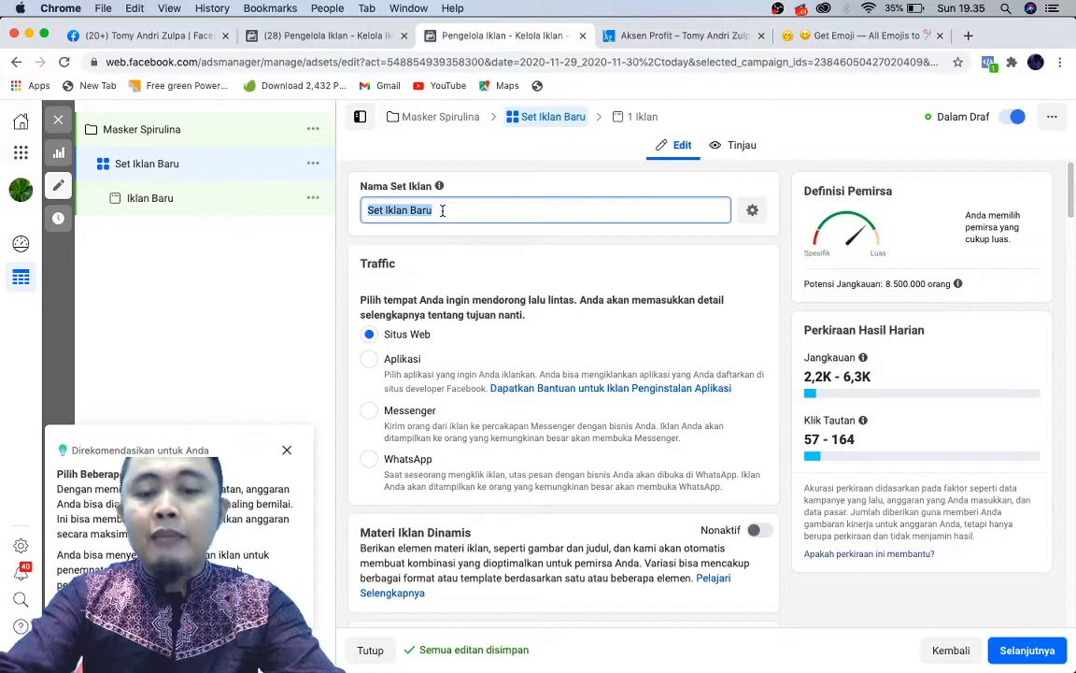
type("INdo")
key("BackSpace")
key("BackSpace")
key("BackSpace")
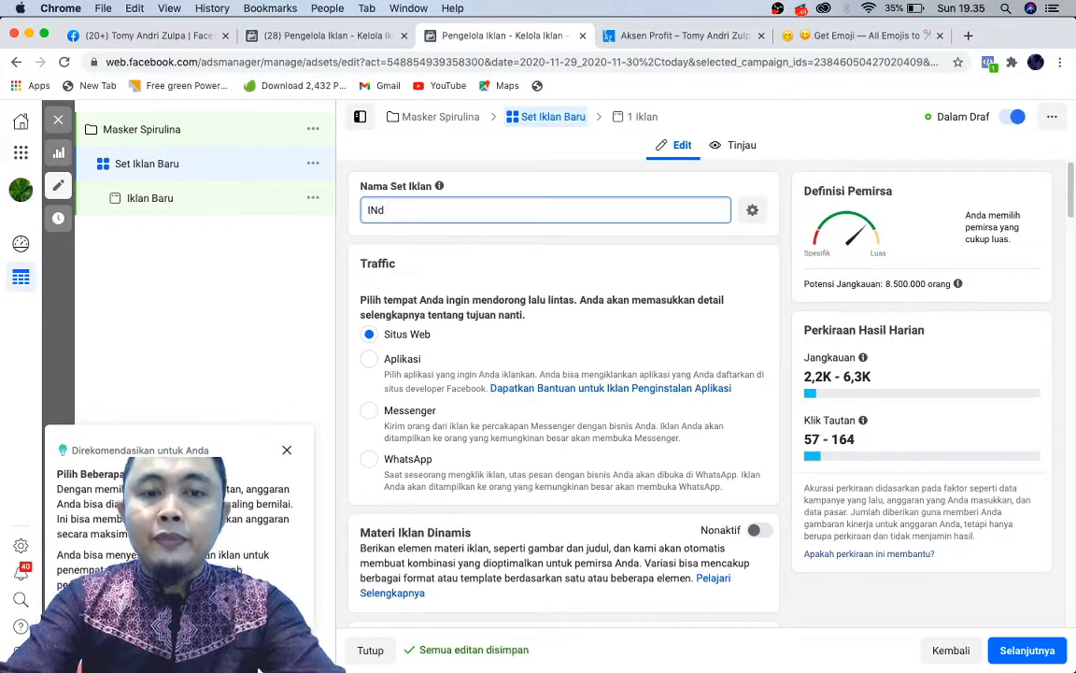
type("ndone")
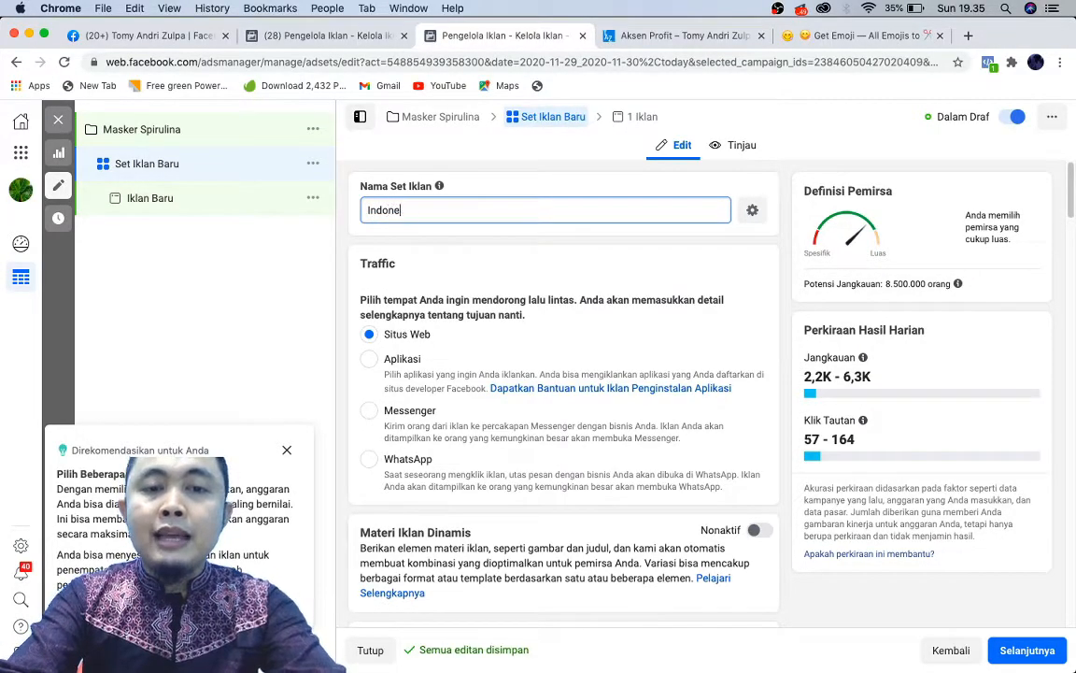
type("sia -")
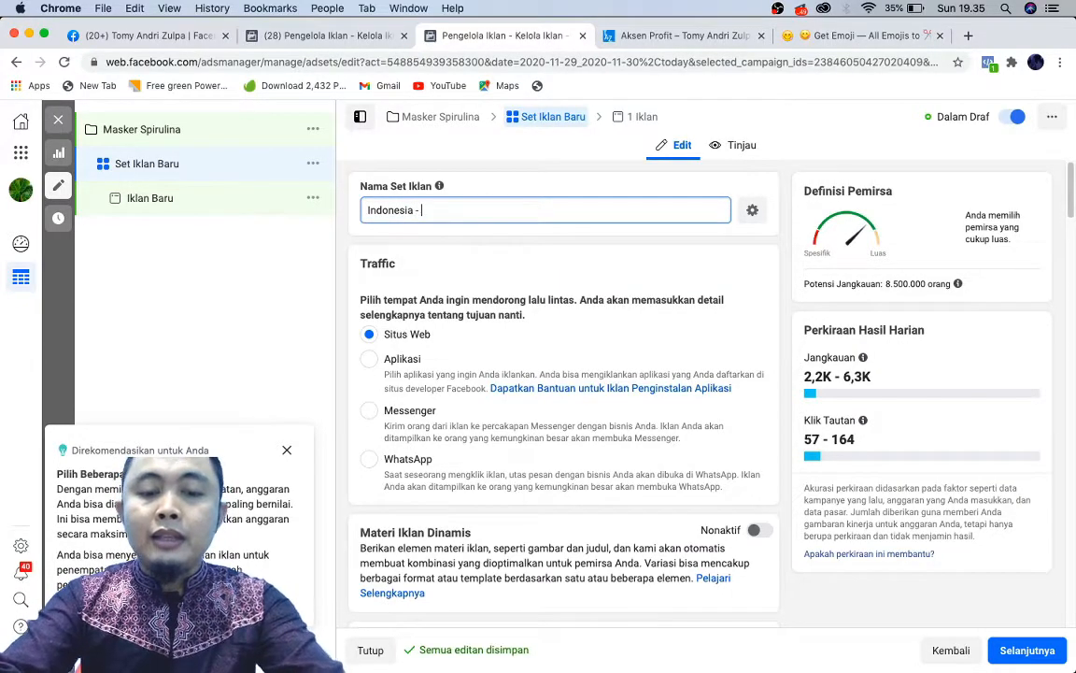
type(" W")
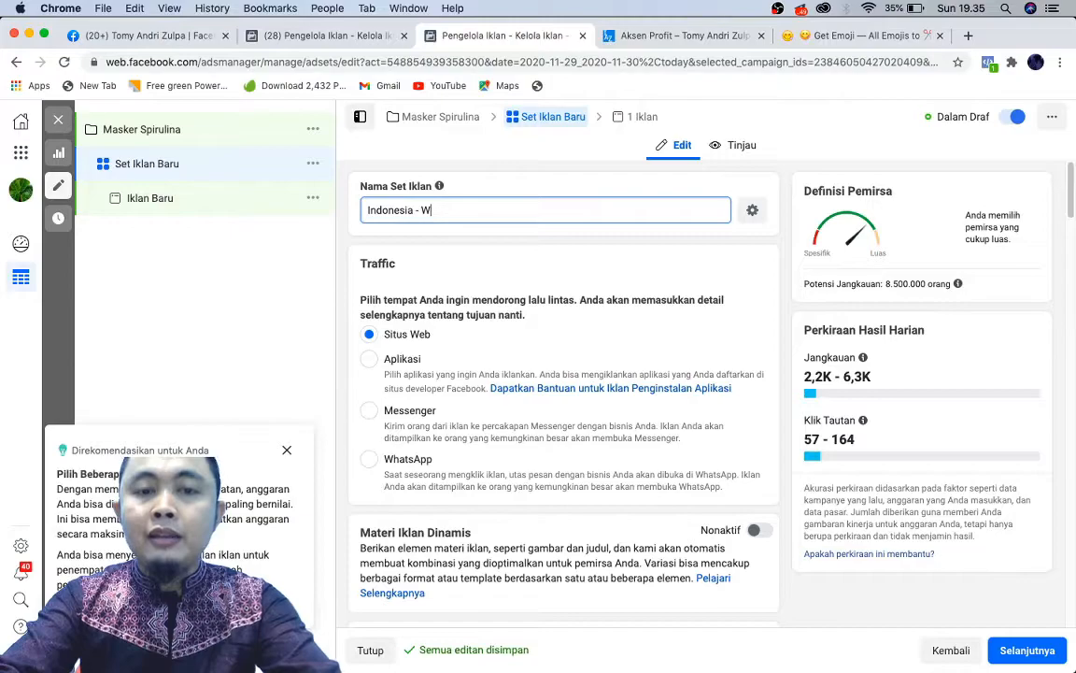
type(" (")
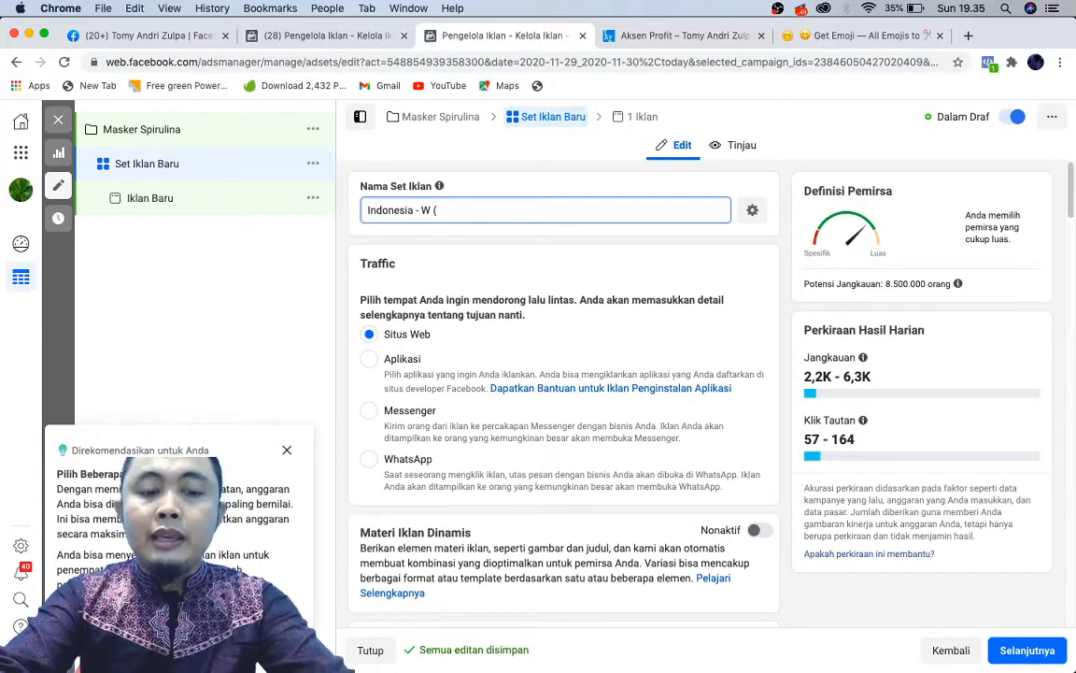
type("18-41)")
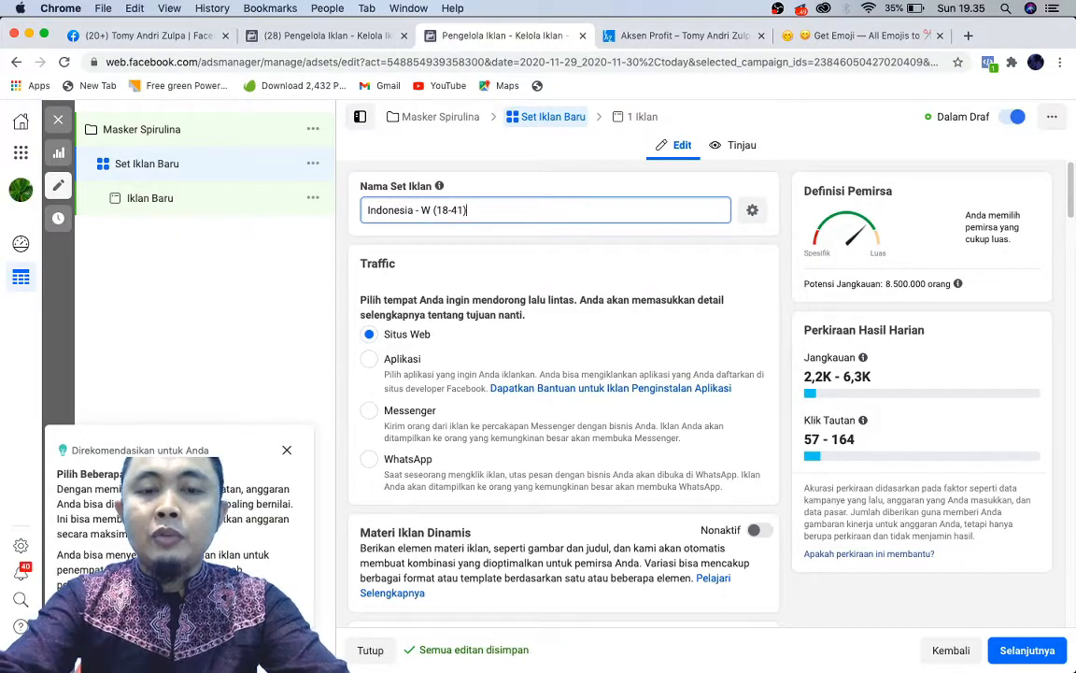
type(" - sal")
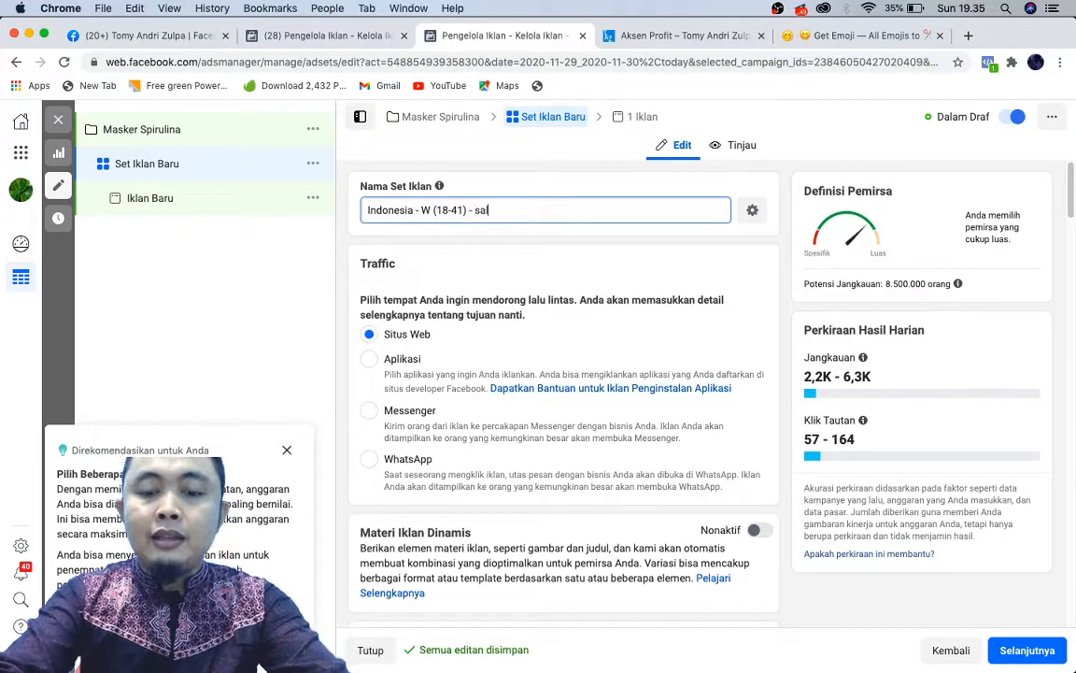
type("on kecantikan")
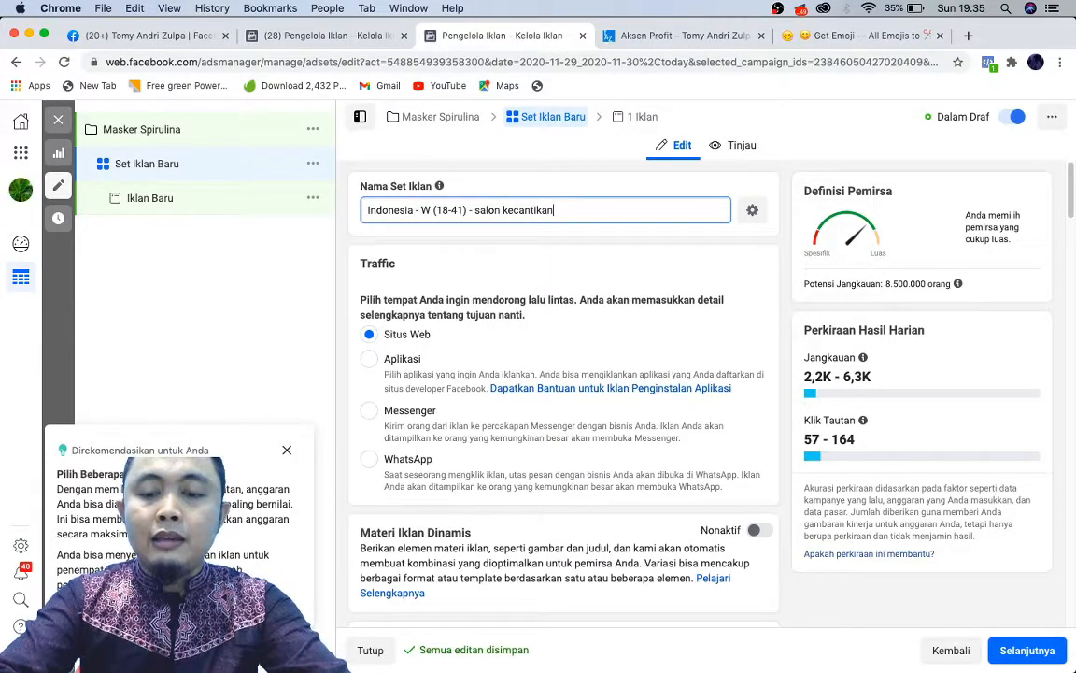
type(" x")
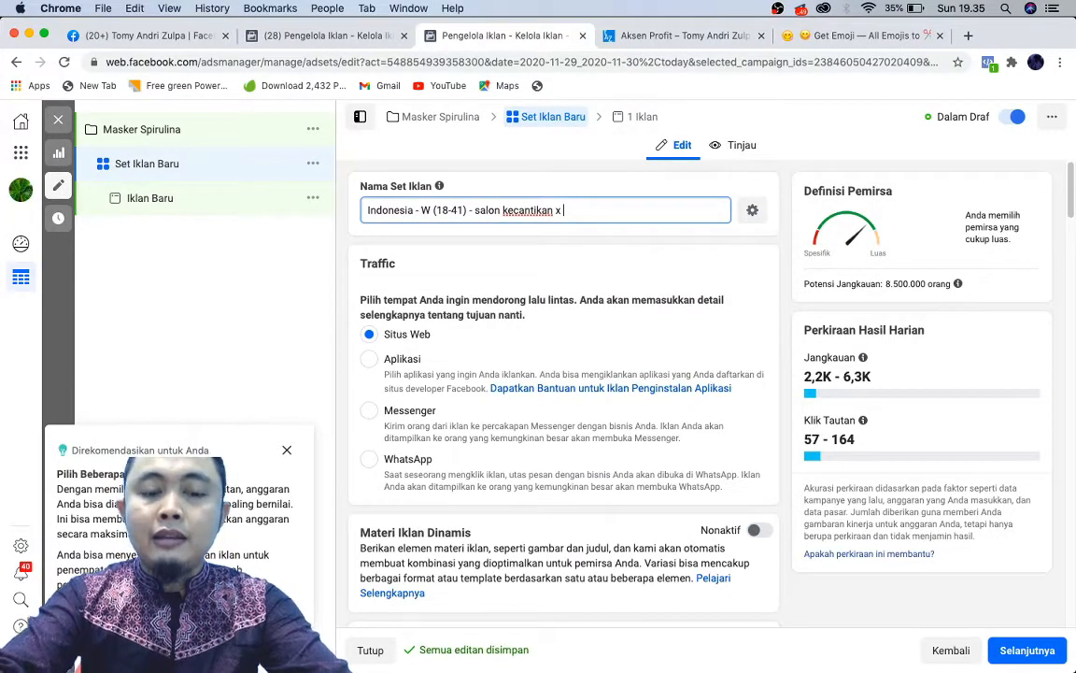
type(" es")
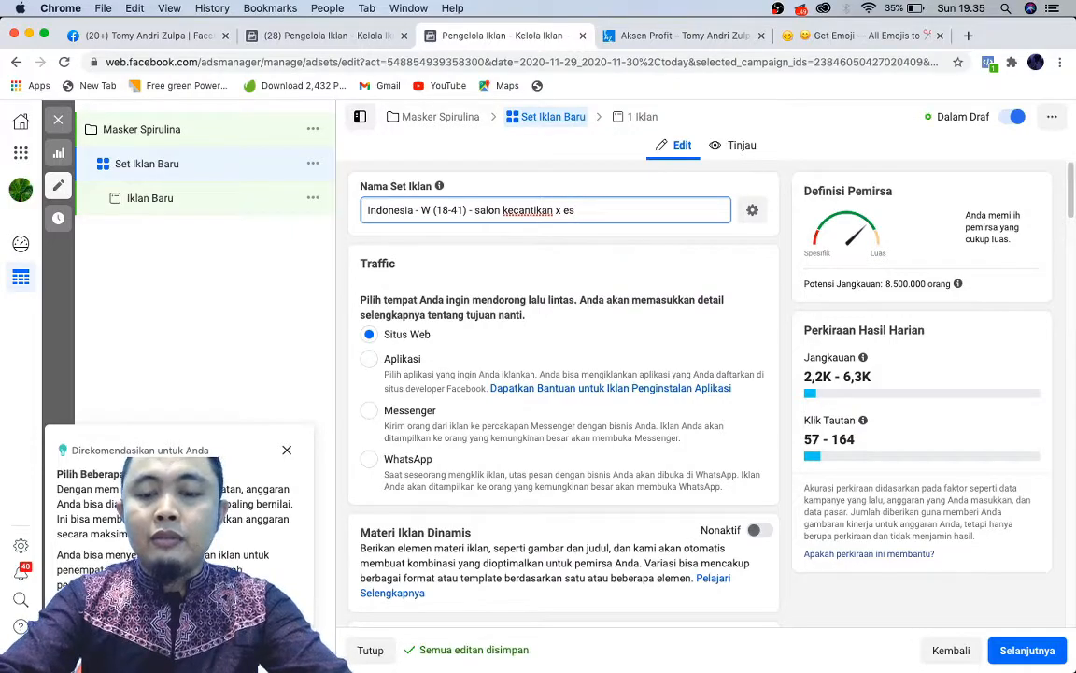
Try adding a placement suffix, "- au" and "- instag", to the end of the ad set name, and remove it.
type(" -")
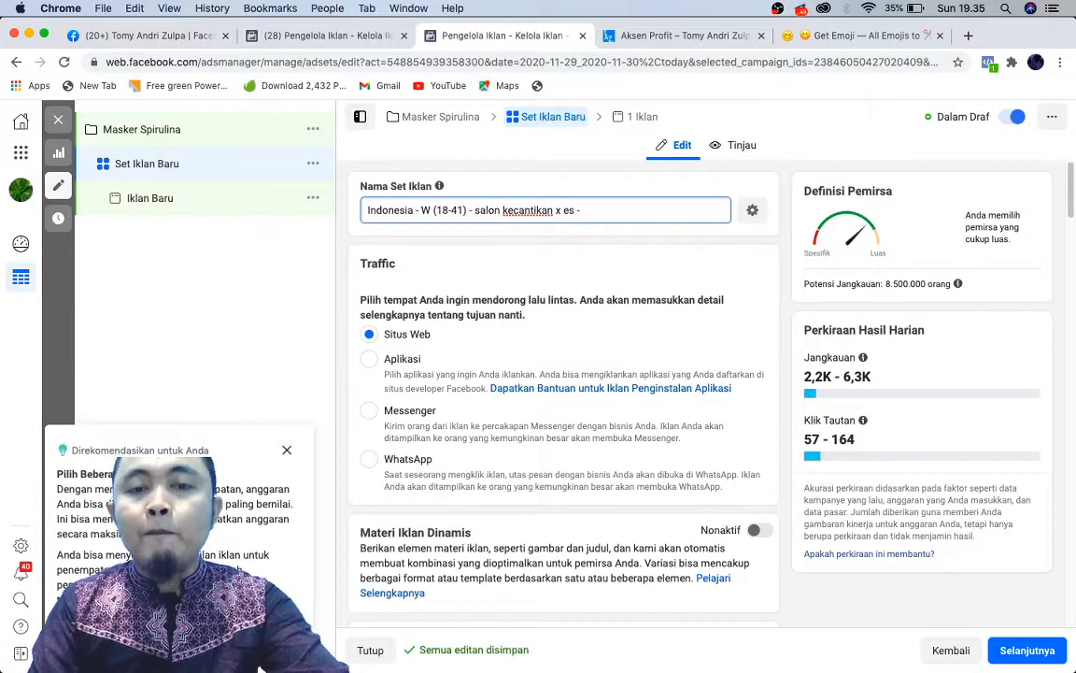
type(" au")
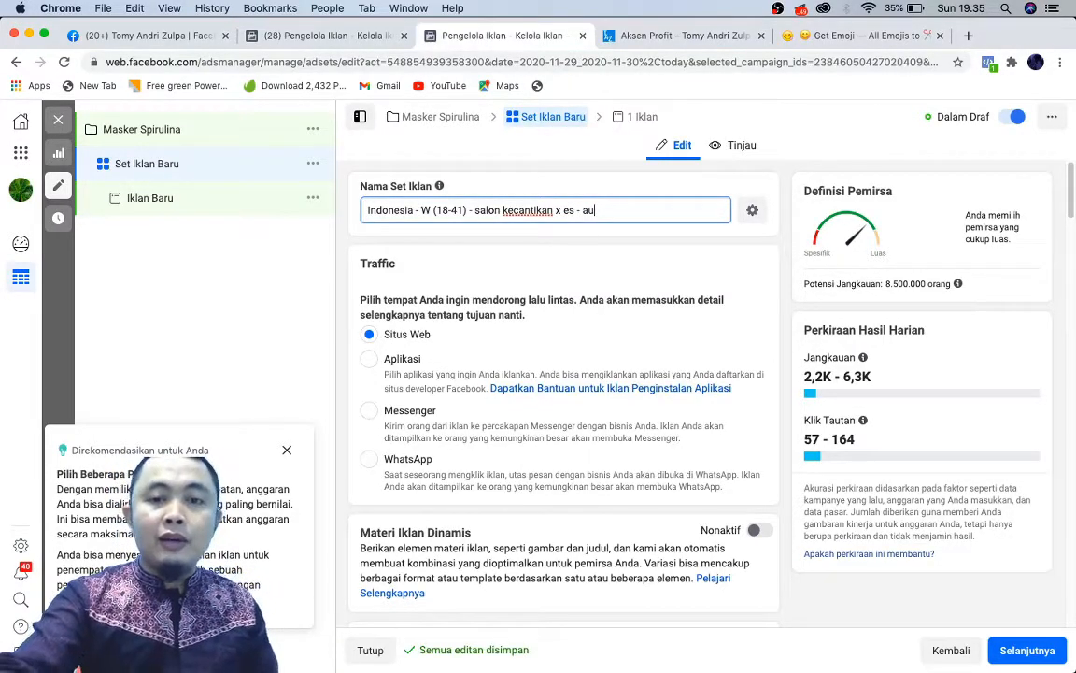
key("BackSpace")
key("BackSpace")
type("in")
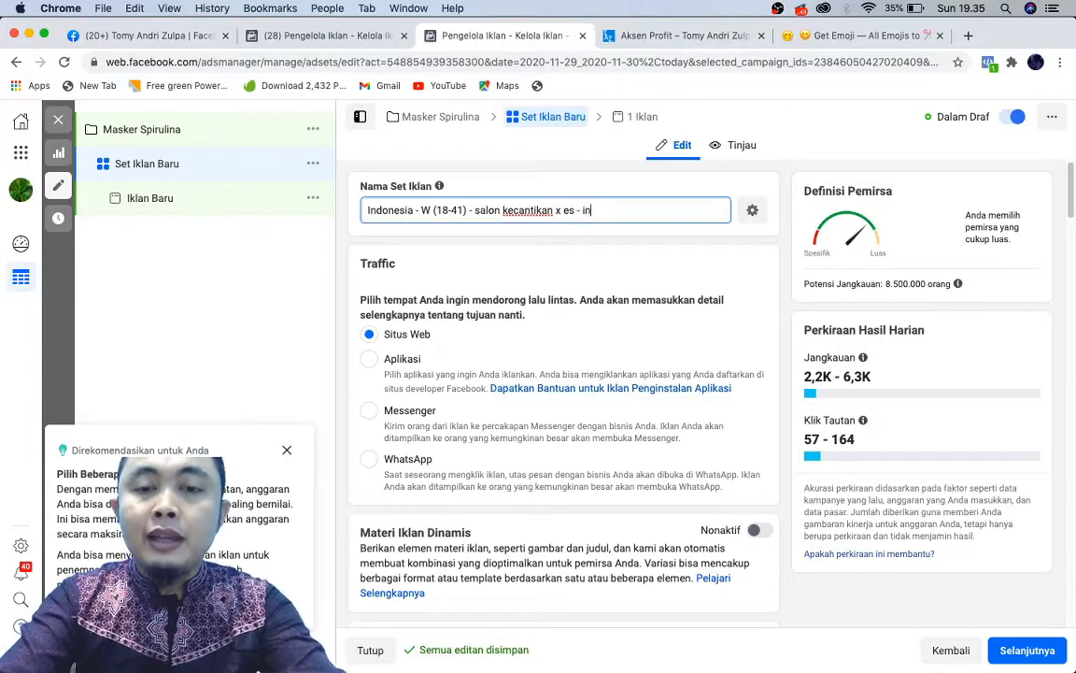
type("sta")
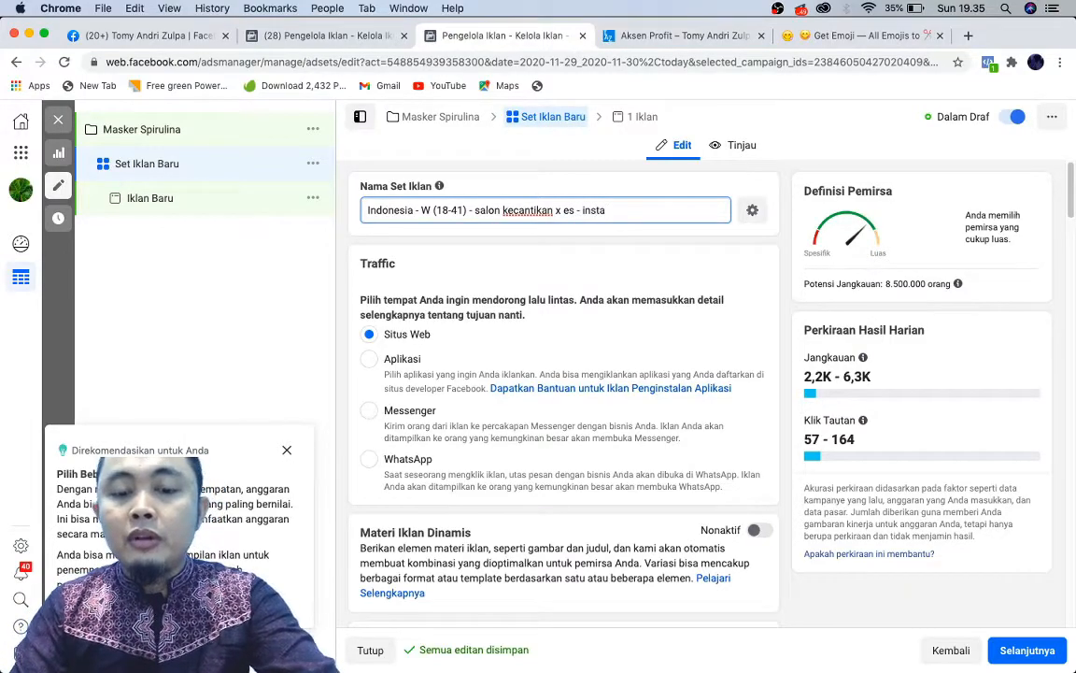
type("g")
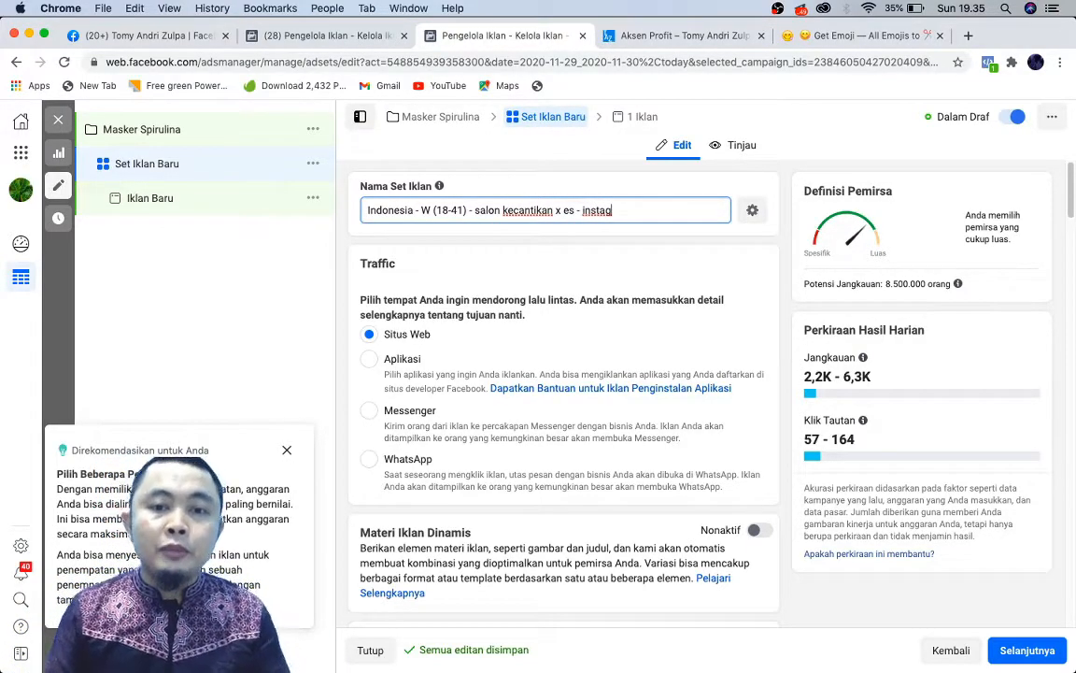
key("BackSpace")
key("BackSpace")
key("BackSpace")
key("BackSpace")
key("BackSpace")
key("BackSpace")
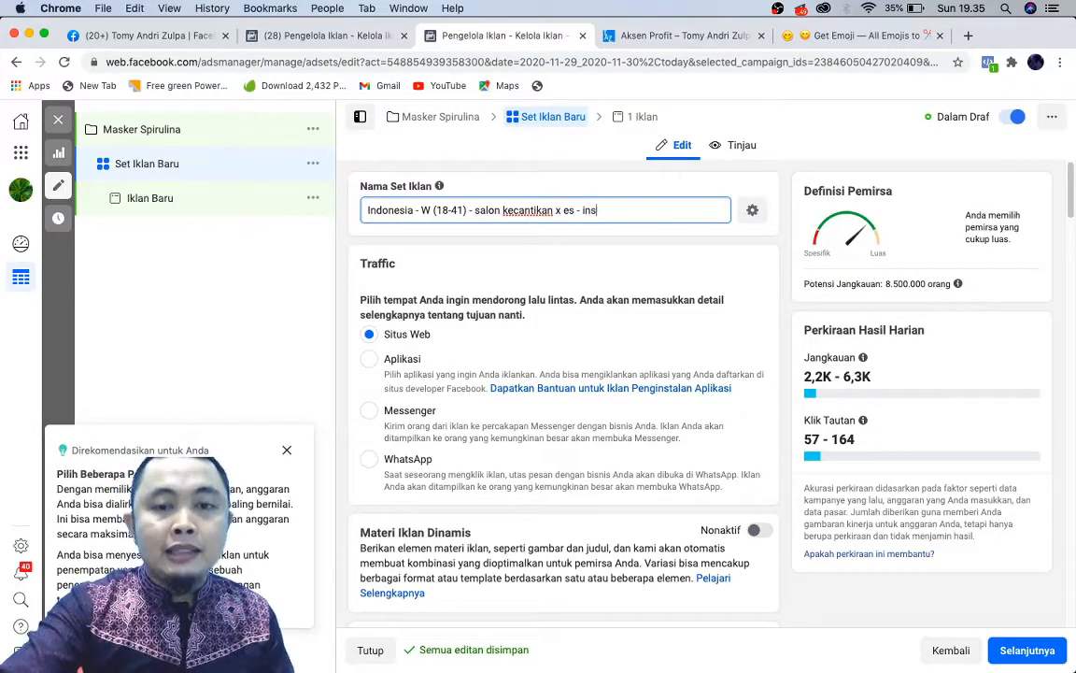
key("BackSpace")
key("BackSpace")
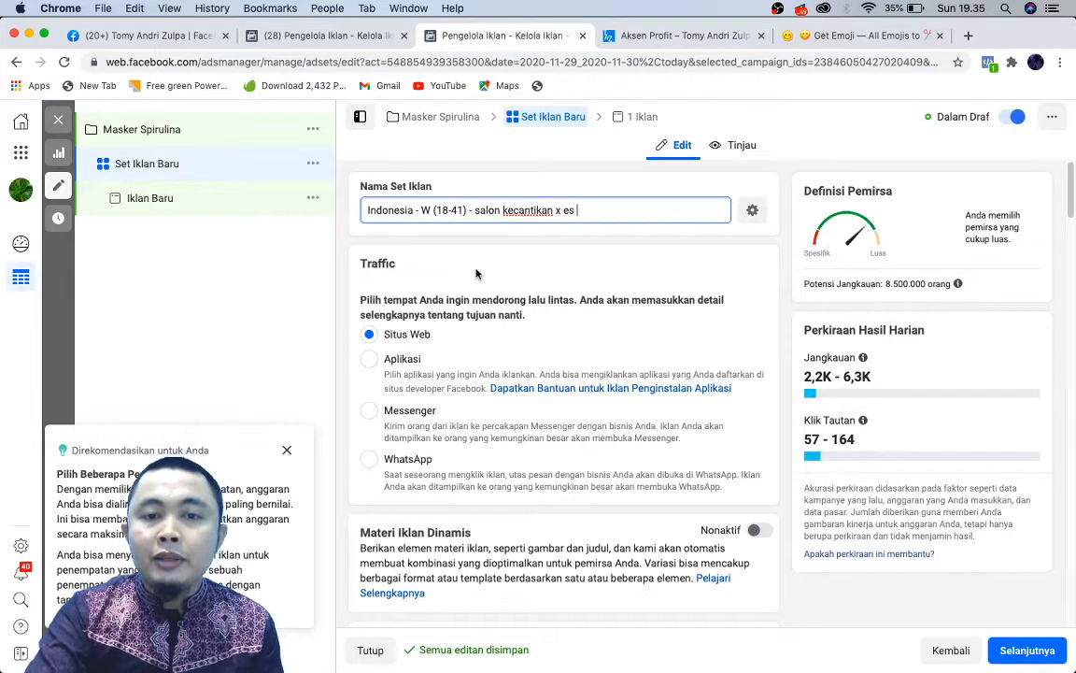
Continue from the ad set to the Iklan Baru ad settings, and switch to the Cara Setting Adset presentation slide.
scroll(476, 273, "down", 15)
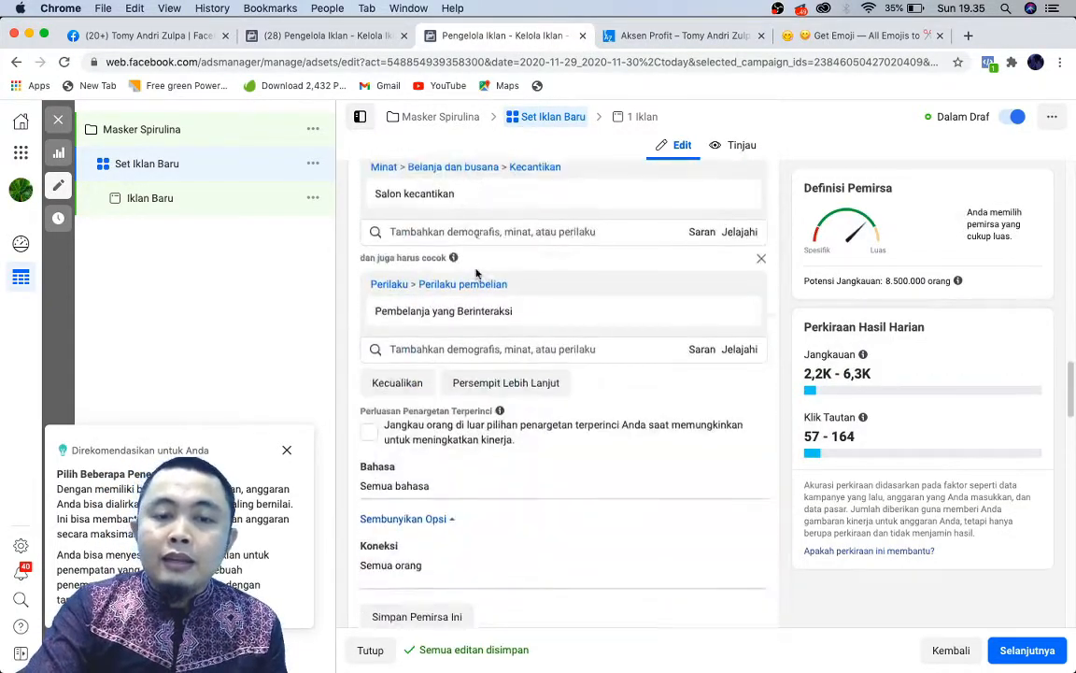
scroll(476, 273, "down", 10)
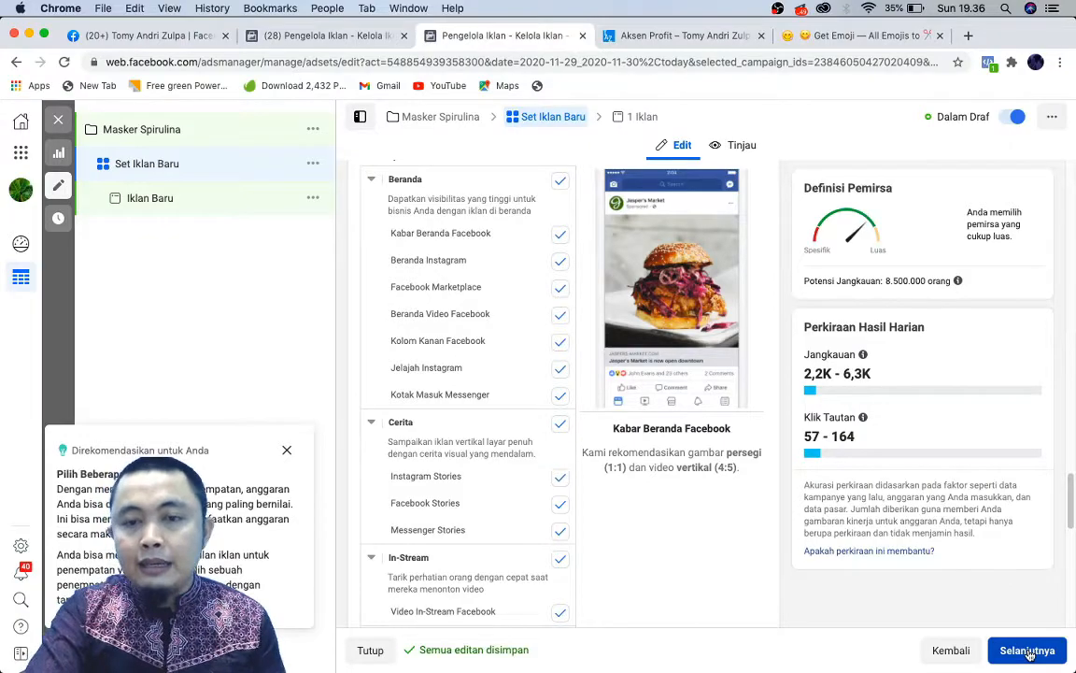
left_click(1028, 654)
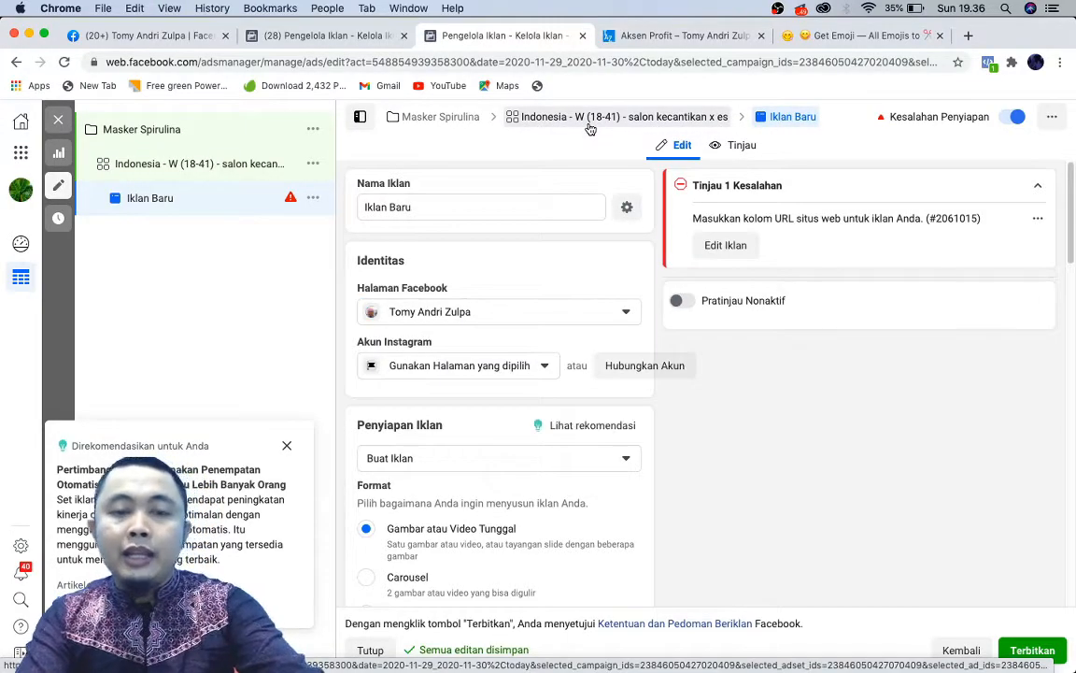
key("super+Tab")
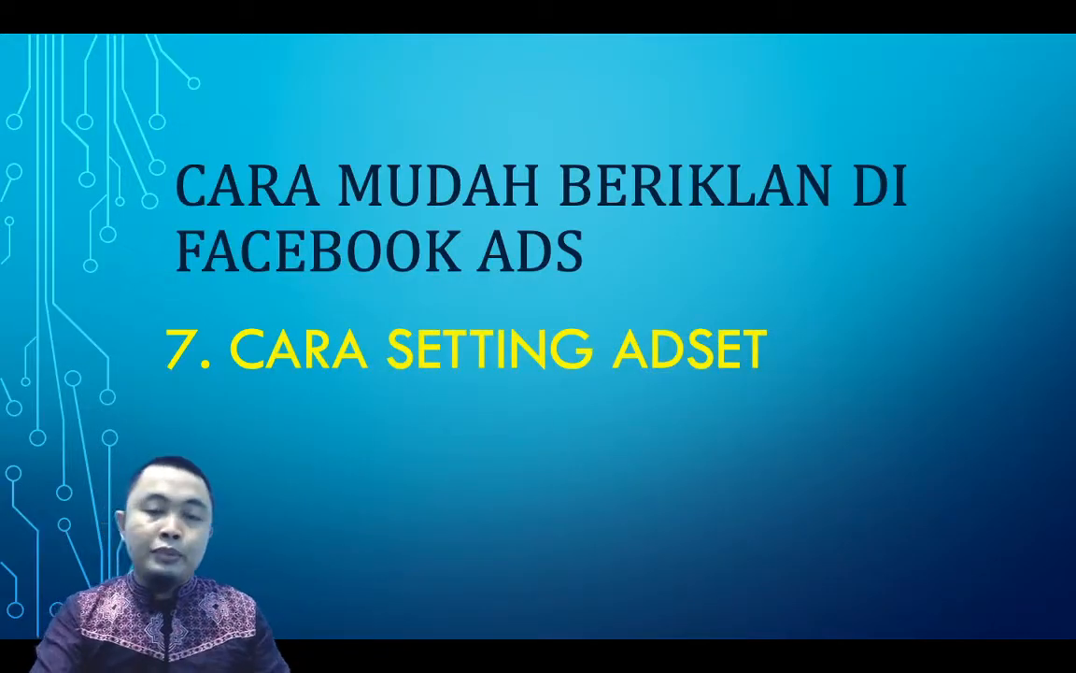